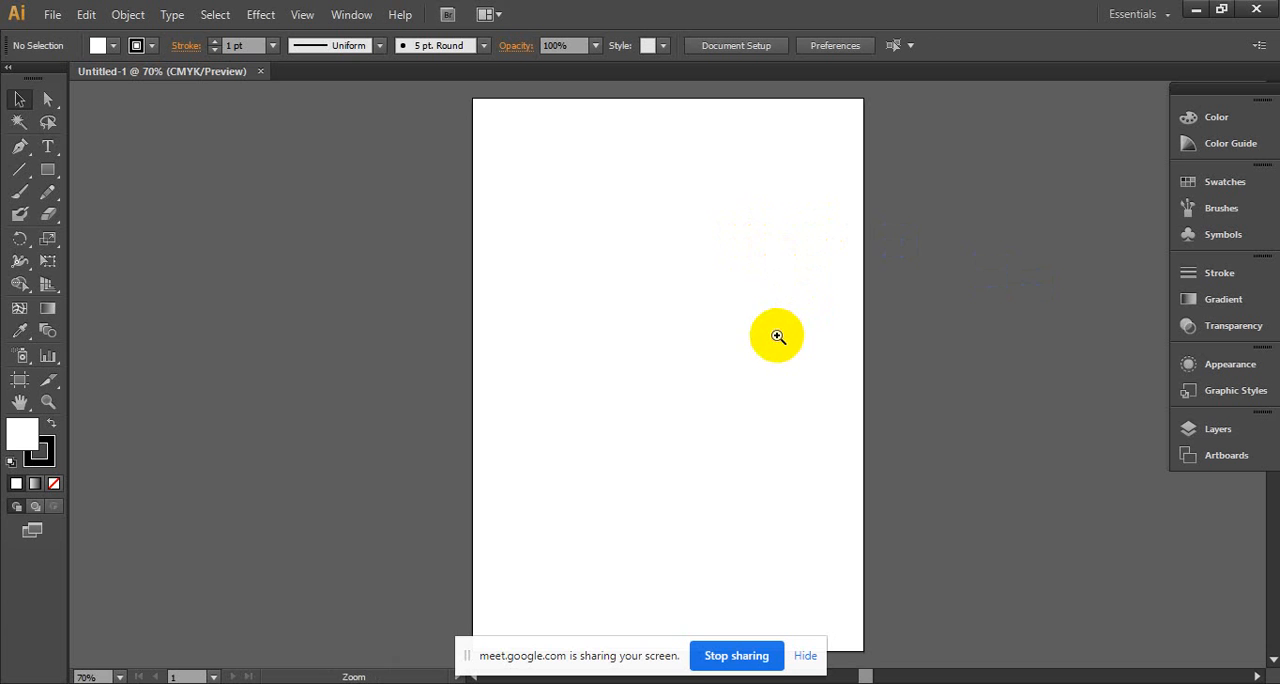
ctrl+click(778, 335)
drag(484, 300, 614, 309)
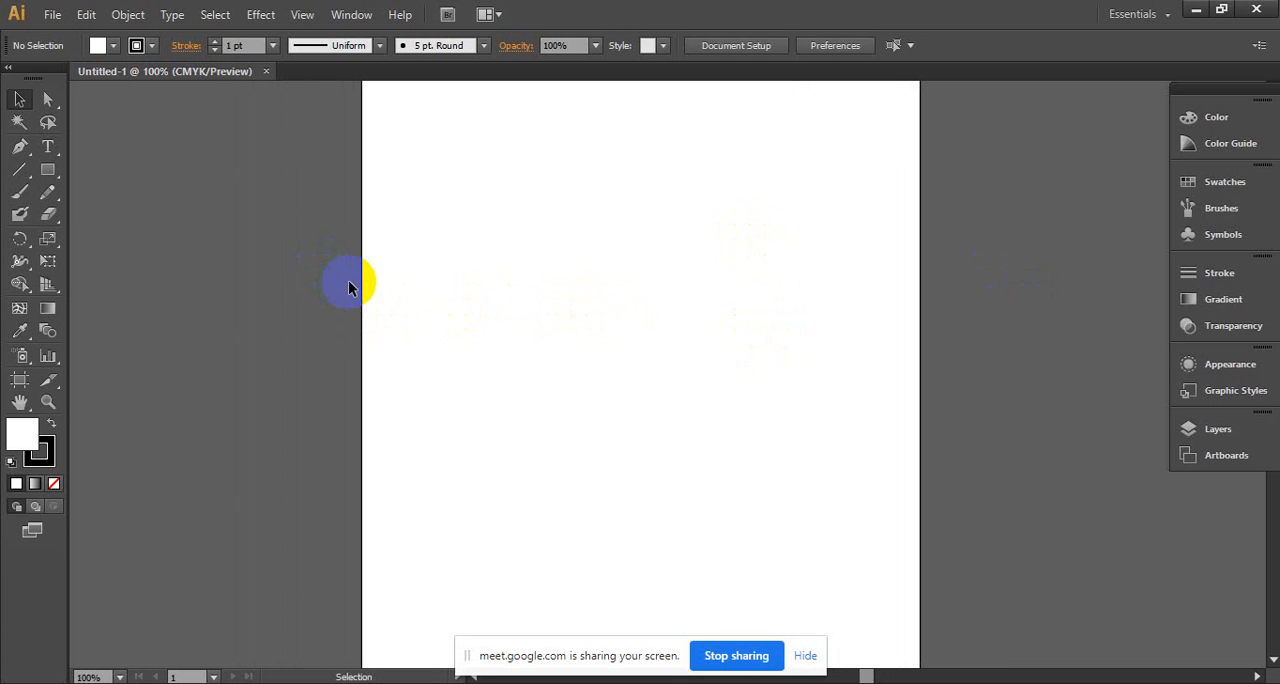
click(27, 103)
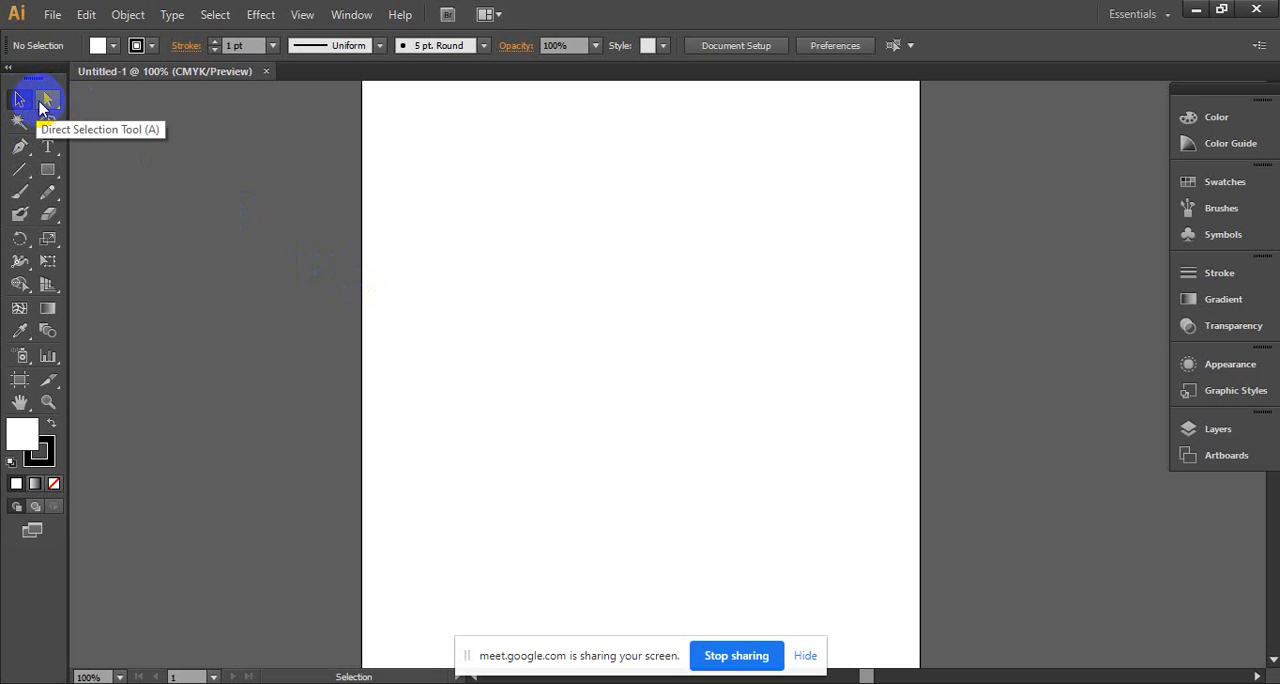
click(45, 102)
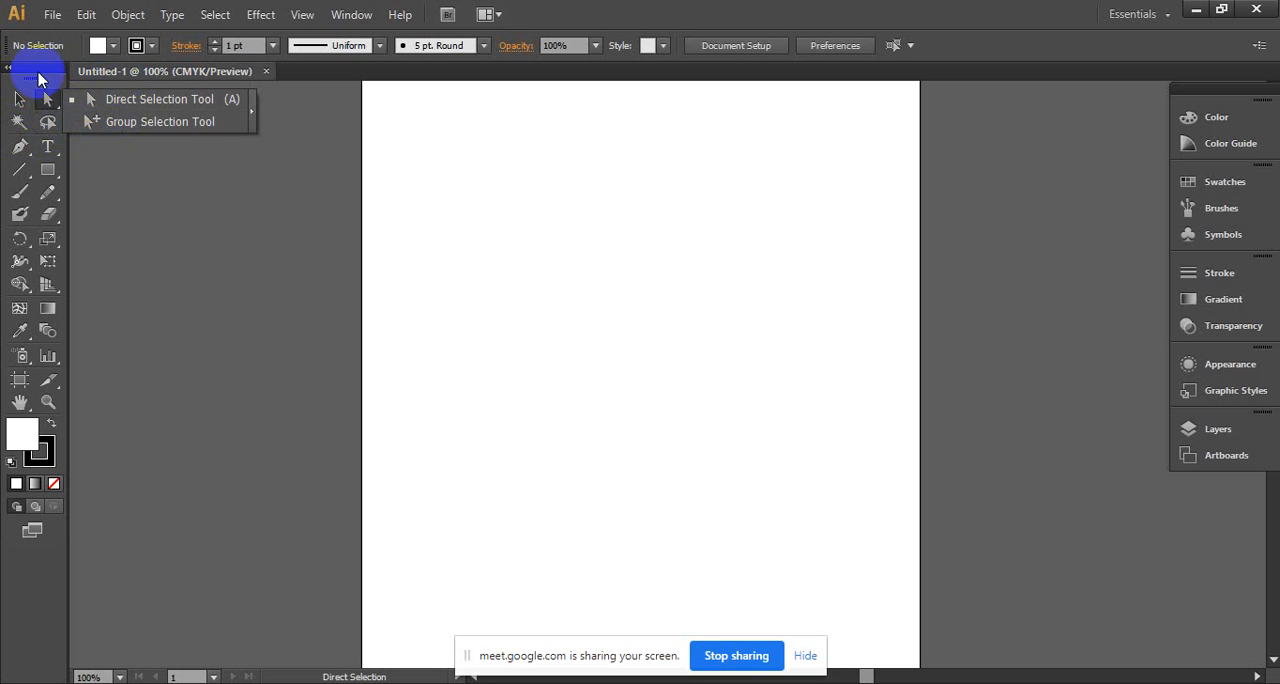
click(14, 108)
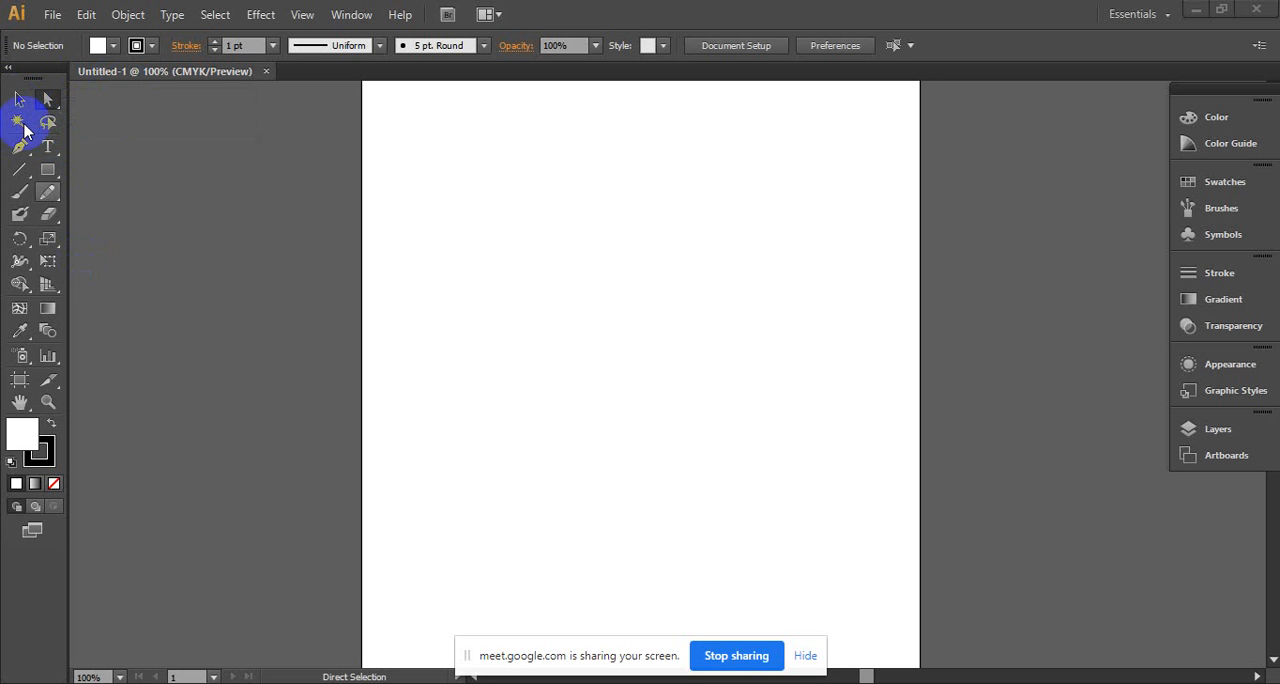
click(21, 175)
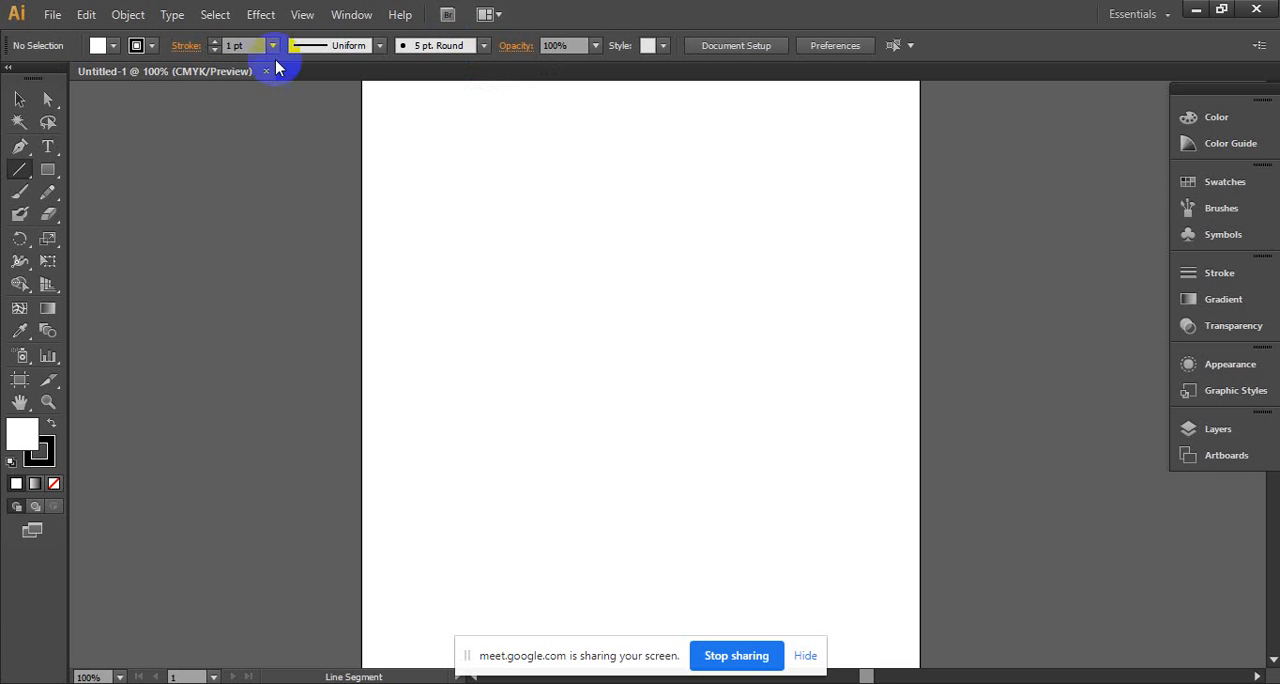
click(19, 146)
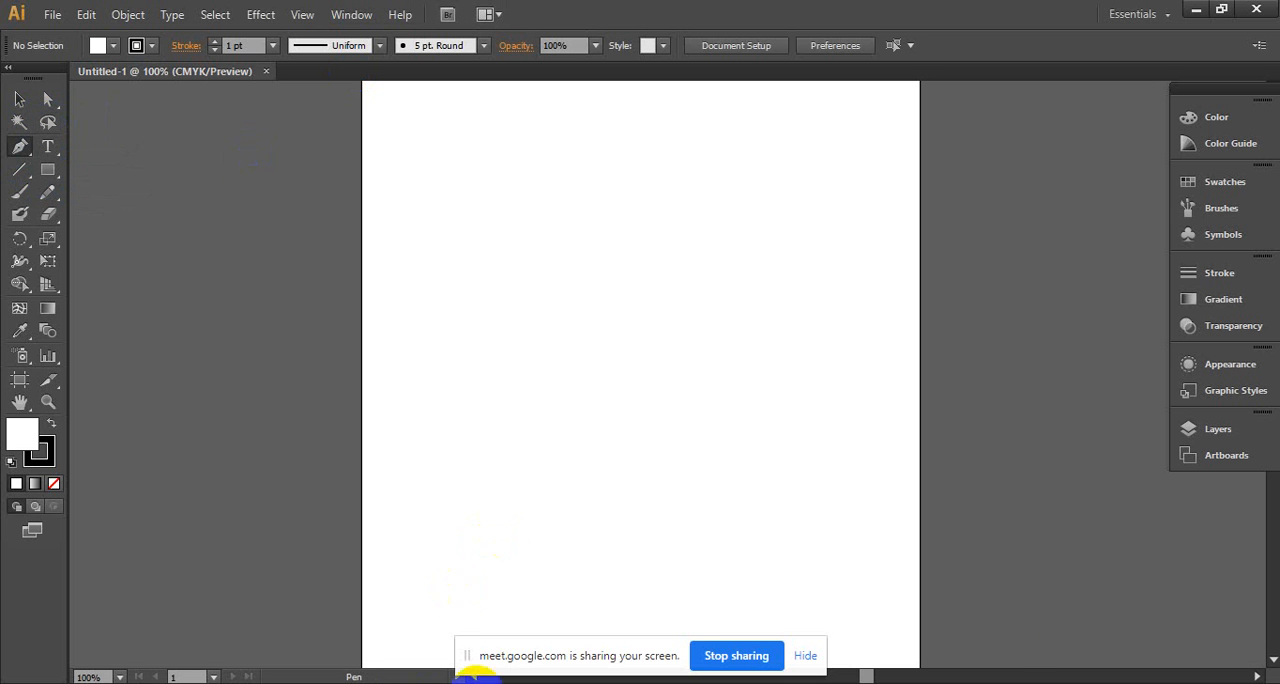
click(1103, 672)
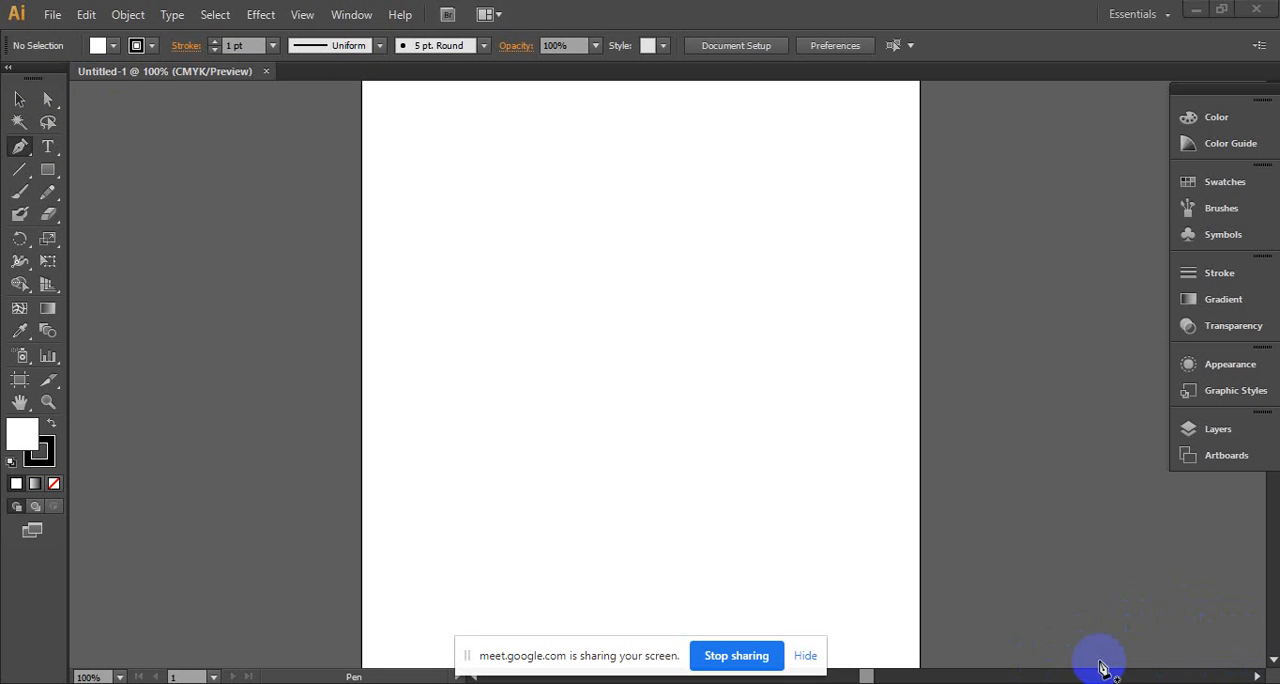
drag(1033, 660, 1027, 658)
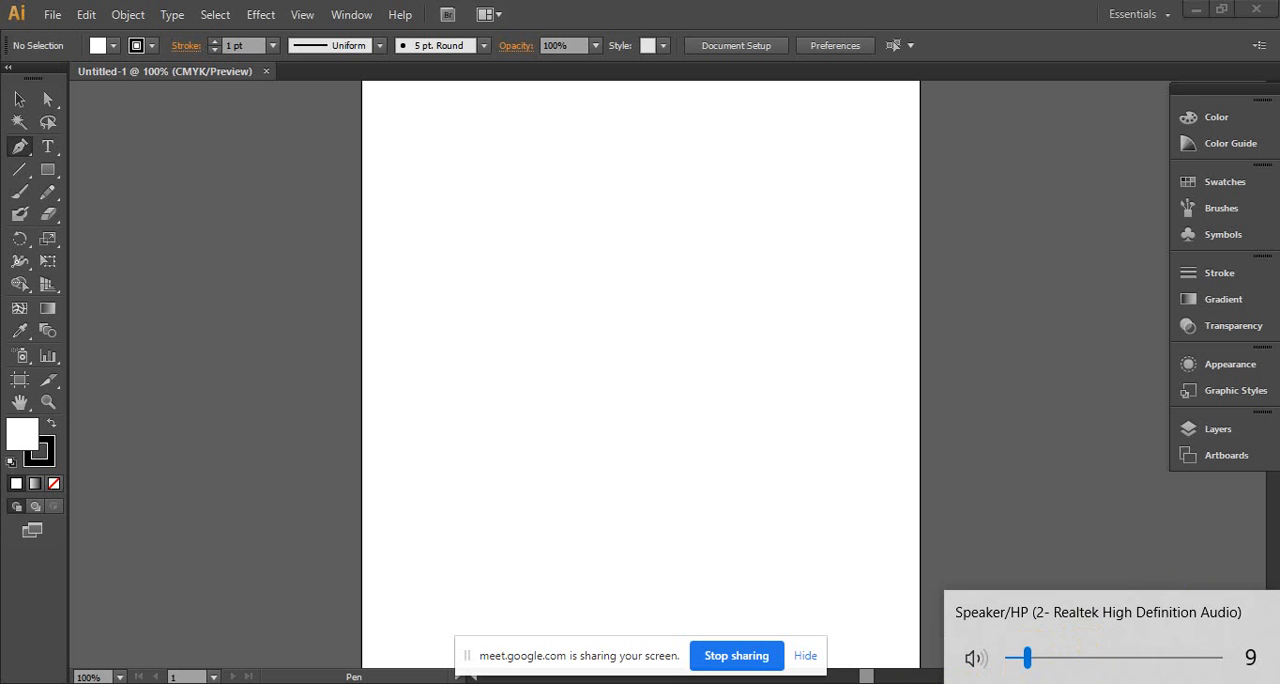
click(913, 683)
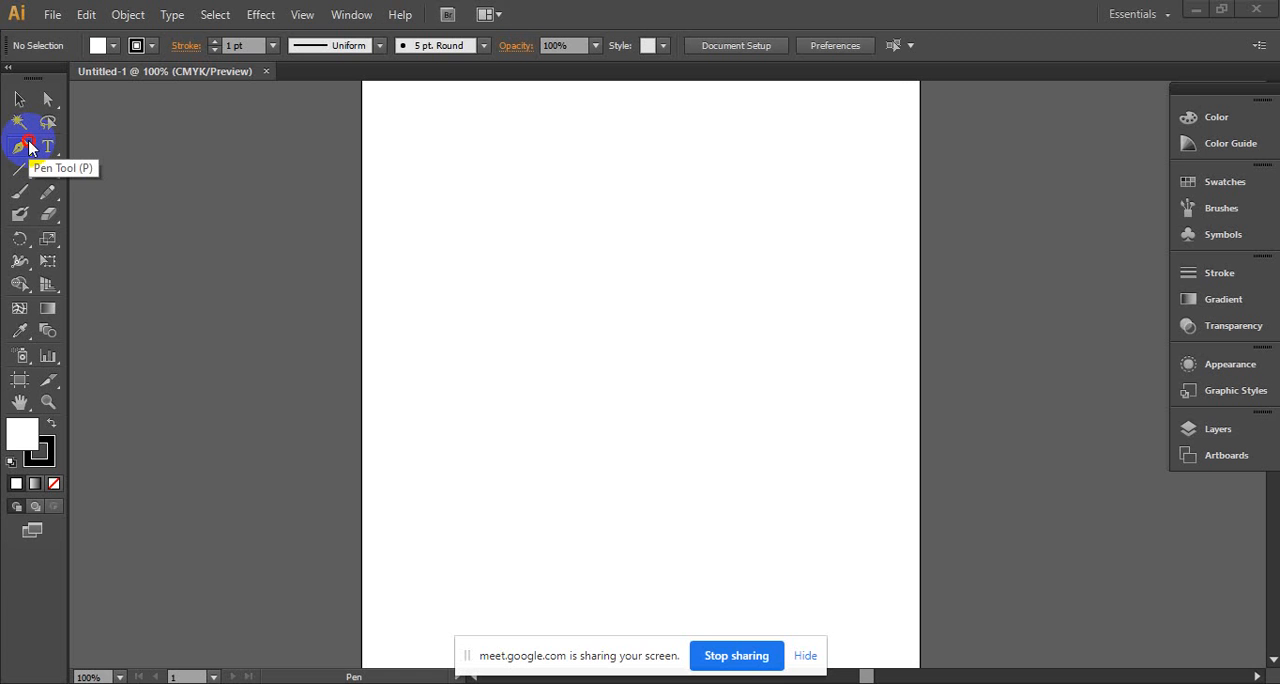
- Draw an open zigzag path of straight segments across the artboard with the Pen tool
click(29, 147)
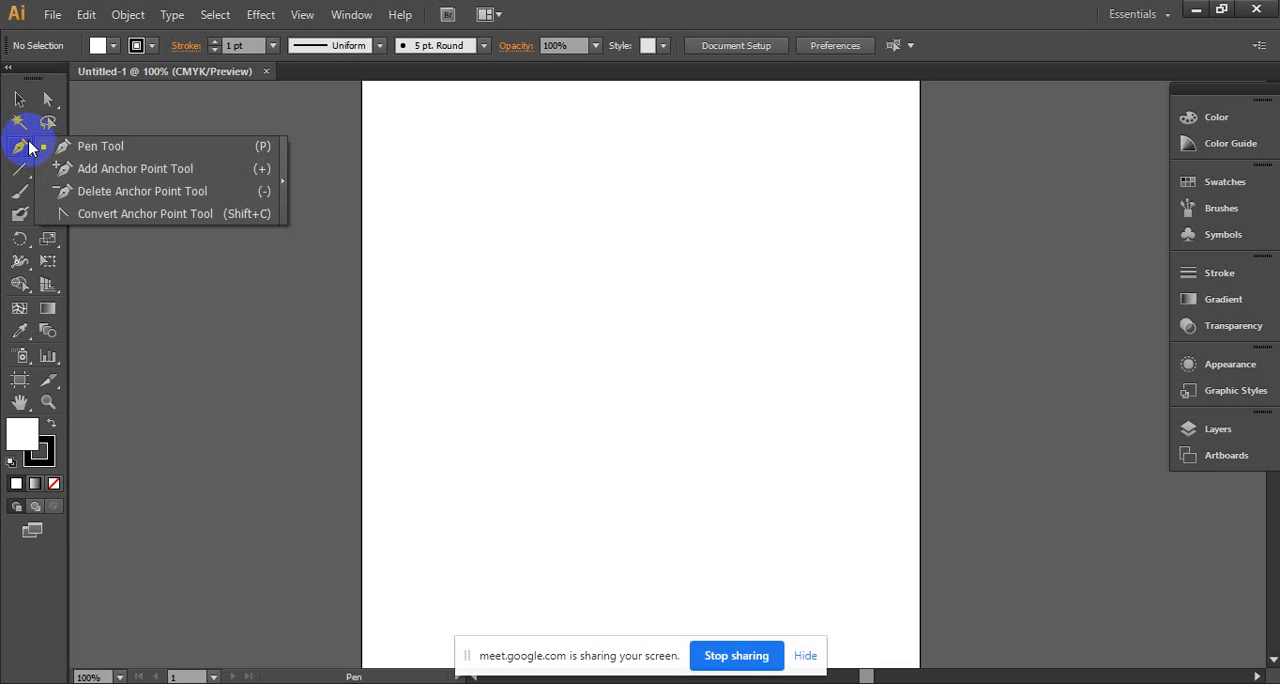
drag(29, 148, 88, 155)
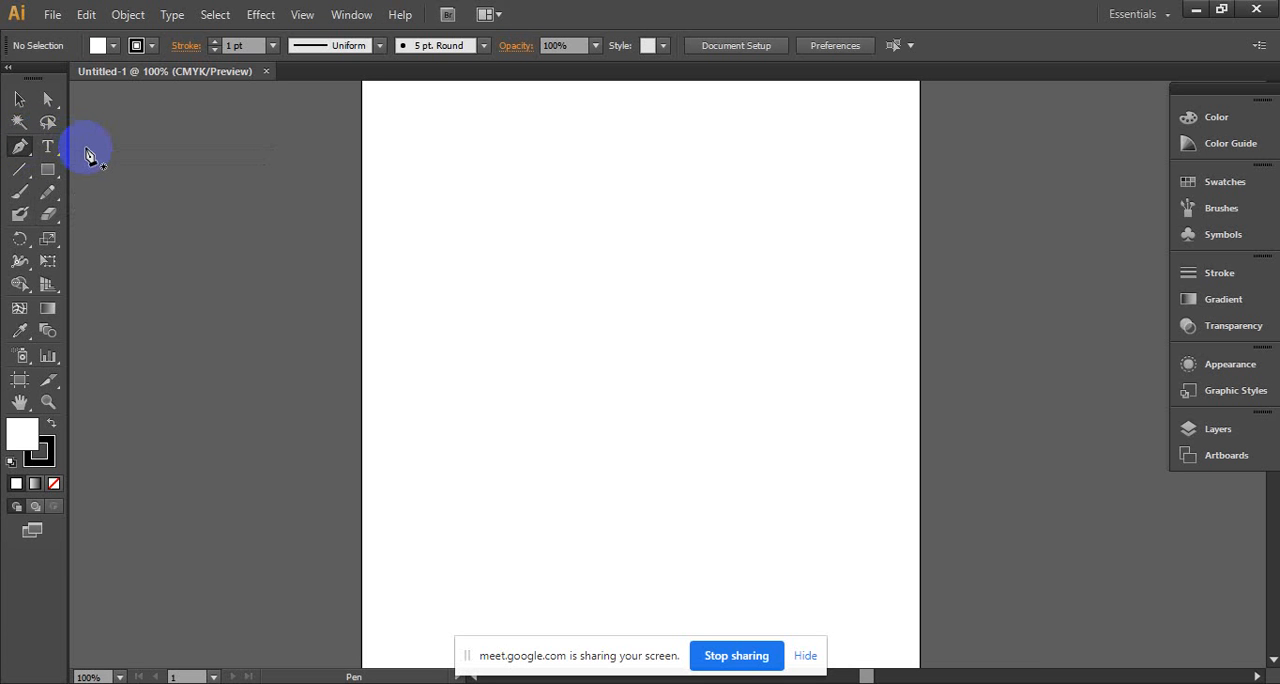
click(417, 217)
click(674, 172)
click(674, 315)
click(823, 207)
click(797, 377)
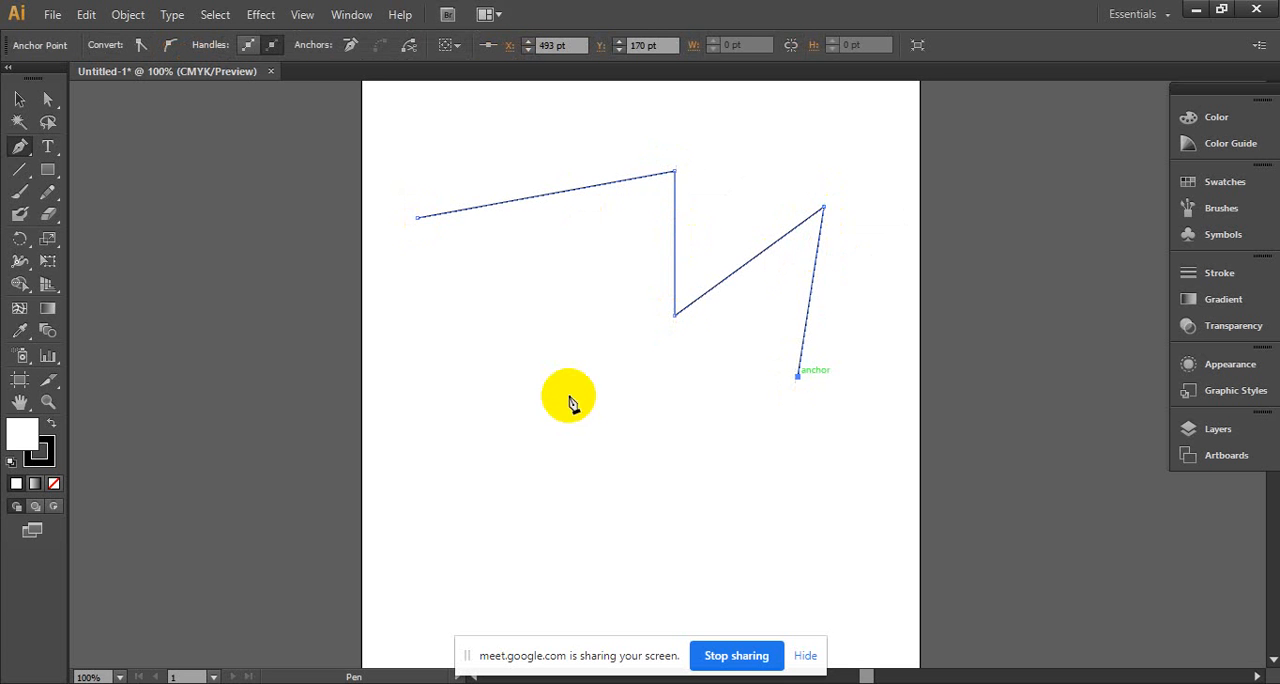
click(479, 402)
click(531, 279)
click(433, 314)
click(433, 523)
- Extend the path with curved and straight segments around the zigzag and close it at its starting anchor point
drag(638, 500, 680, 418)
drag(757, 477, 855, 500)
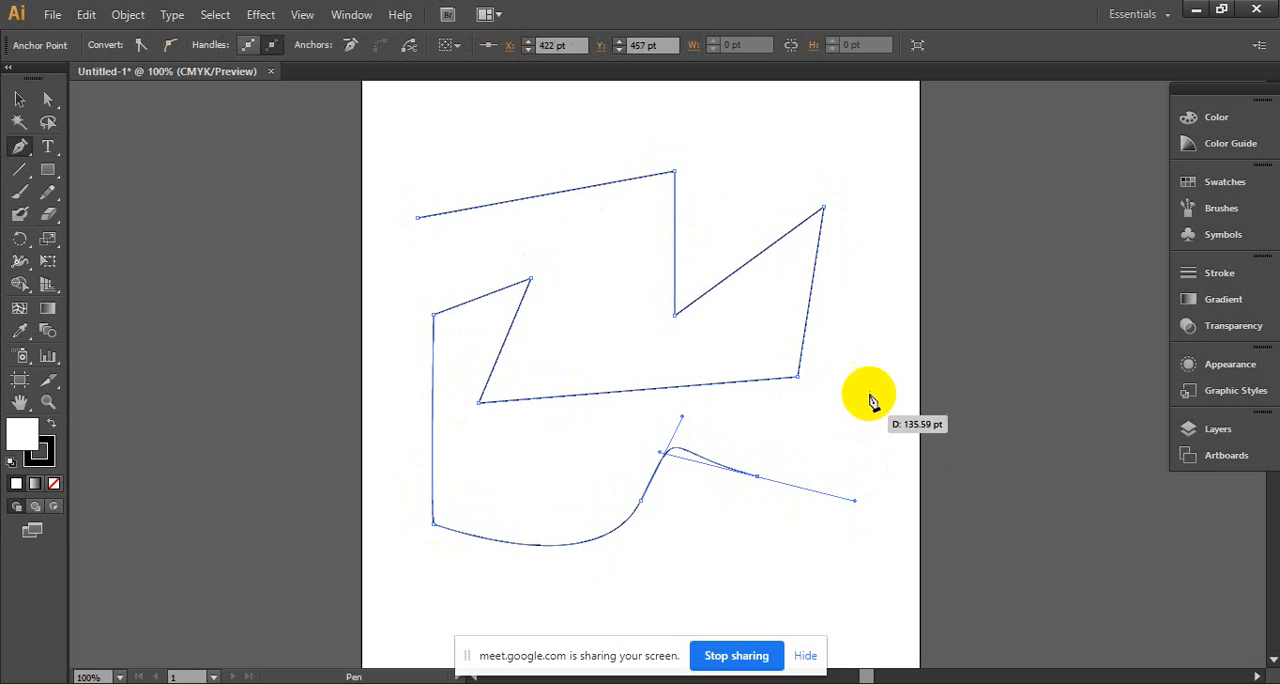
click(868, 383)
click(876, 190)
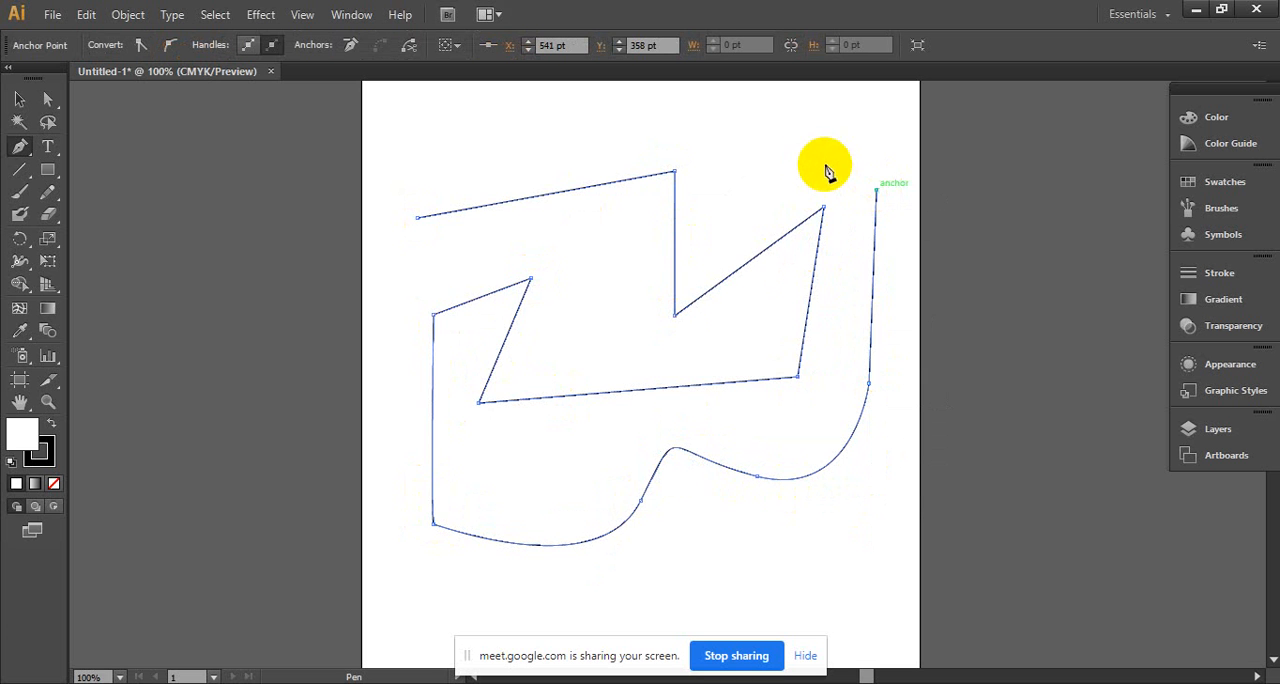
click(762, 126)
drag(548, 105, 538, 128)
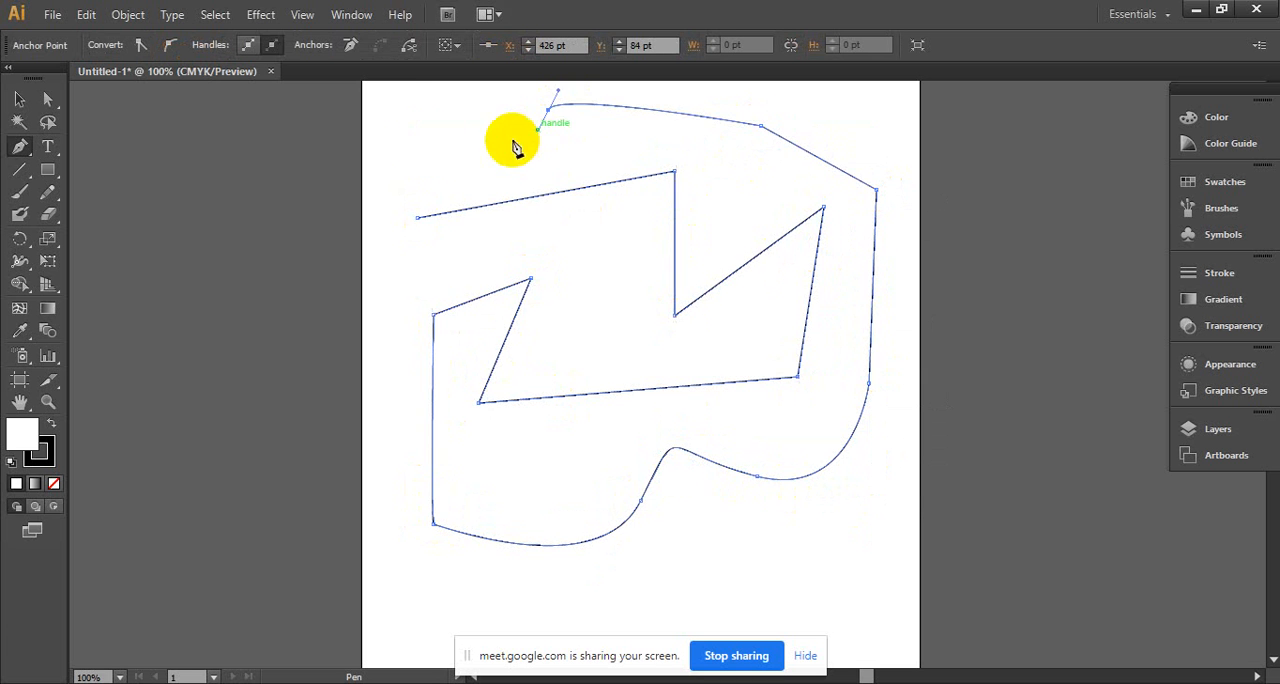
drag(385, 140, 390, 180)
drag(376, 226, 394, 248)
drag(503, 252, 402, 230)
drag(399, 208, 404, 201)
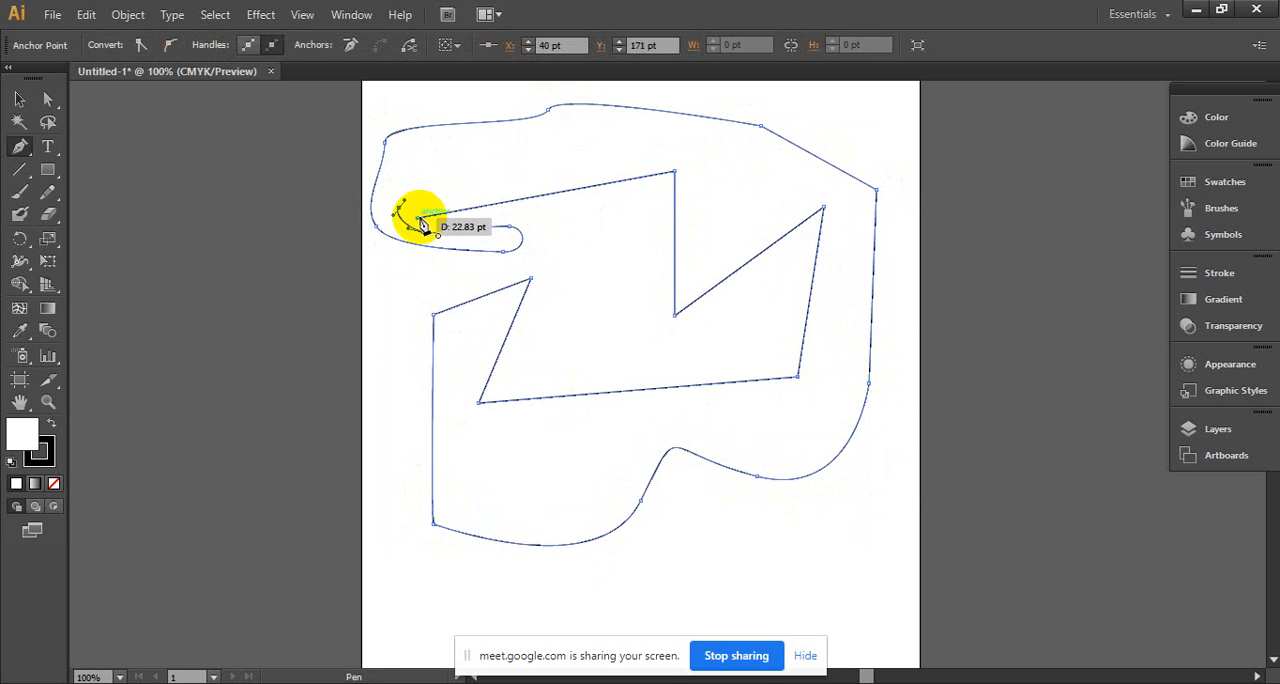
click(418, 218)
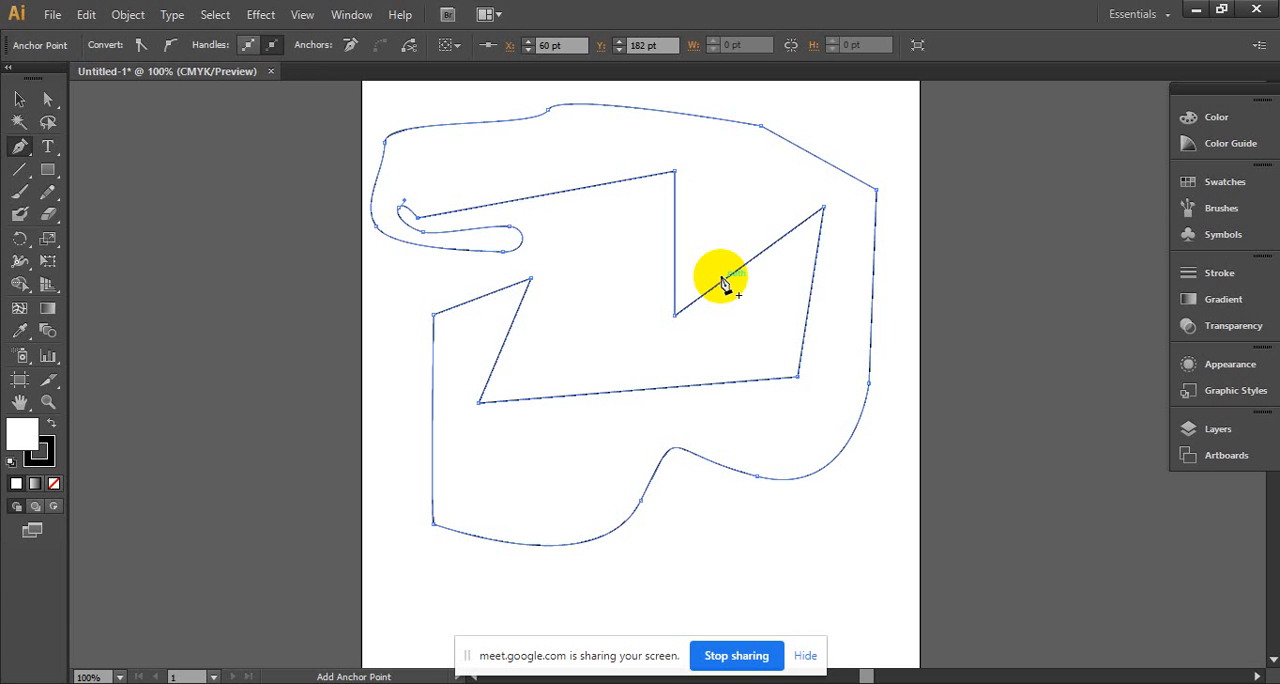
- Delete the whole pen-drawn path from the artboard
key(Delete)
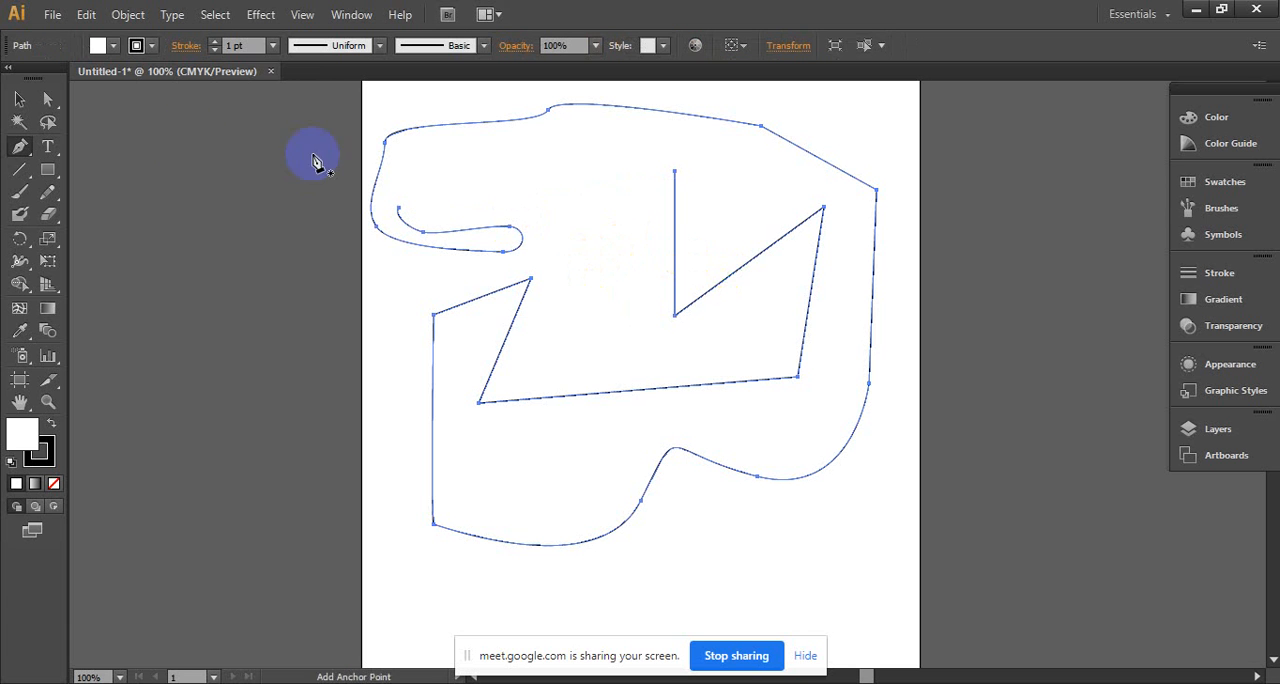
click(19, 99)
drag(300, 128, 877, 500)
key(Delete)
click(52, 14)
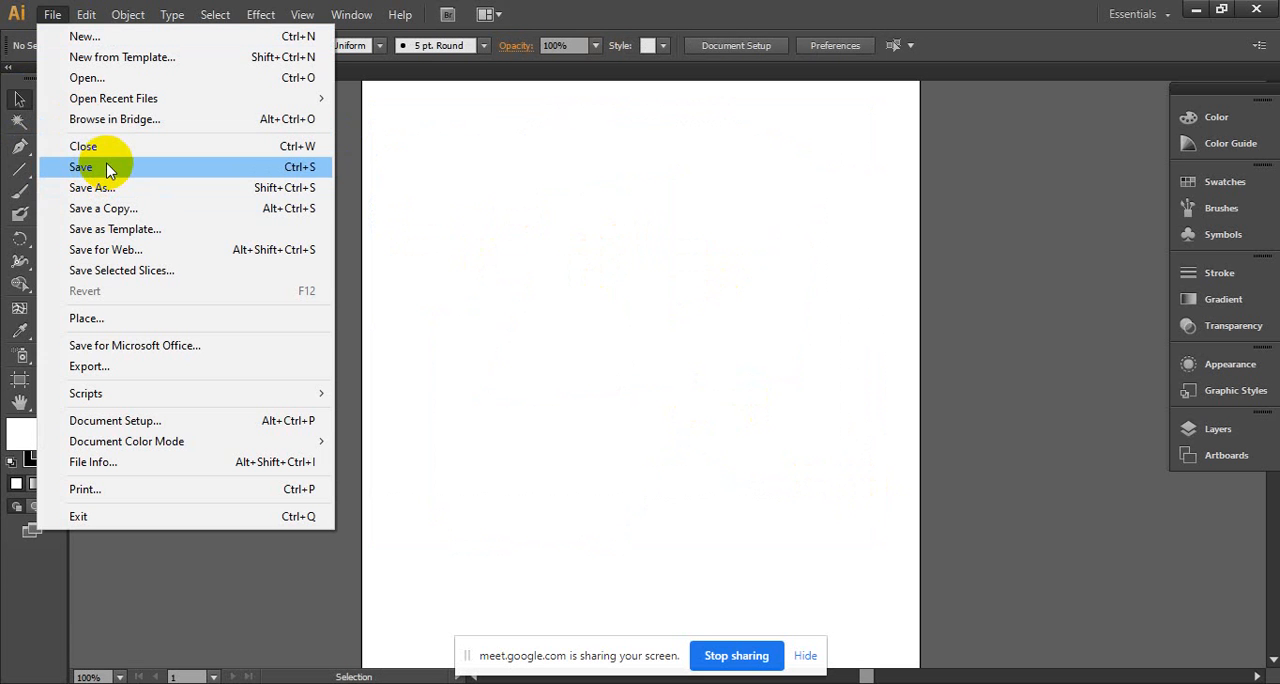
click(558, 230)
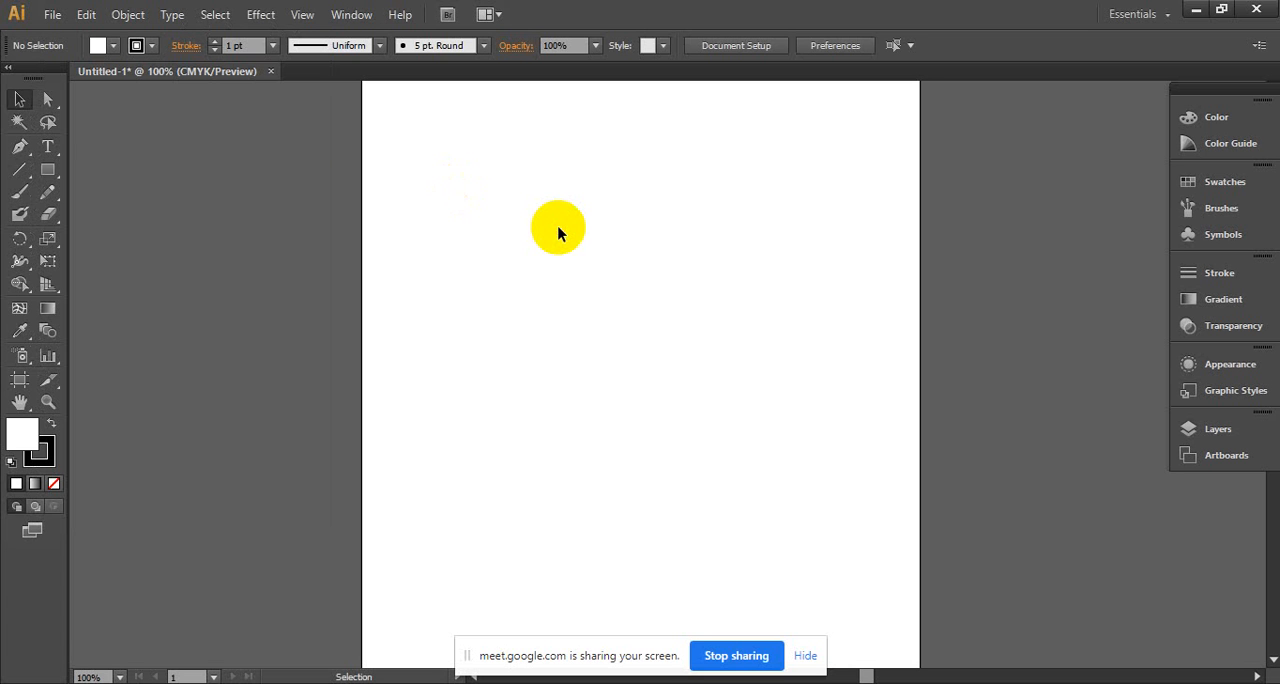
- Draw a rectangle near the middle of the artboard, fill it with black and deselect it
click(45, 178)
drag(490, 266, 656, 409)
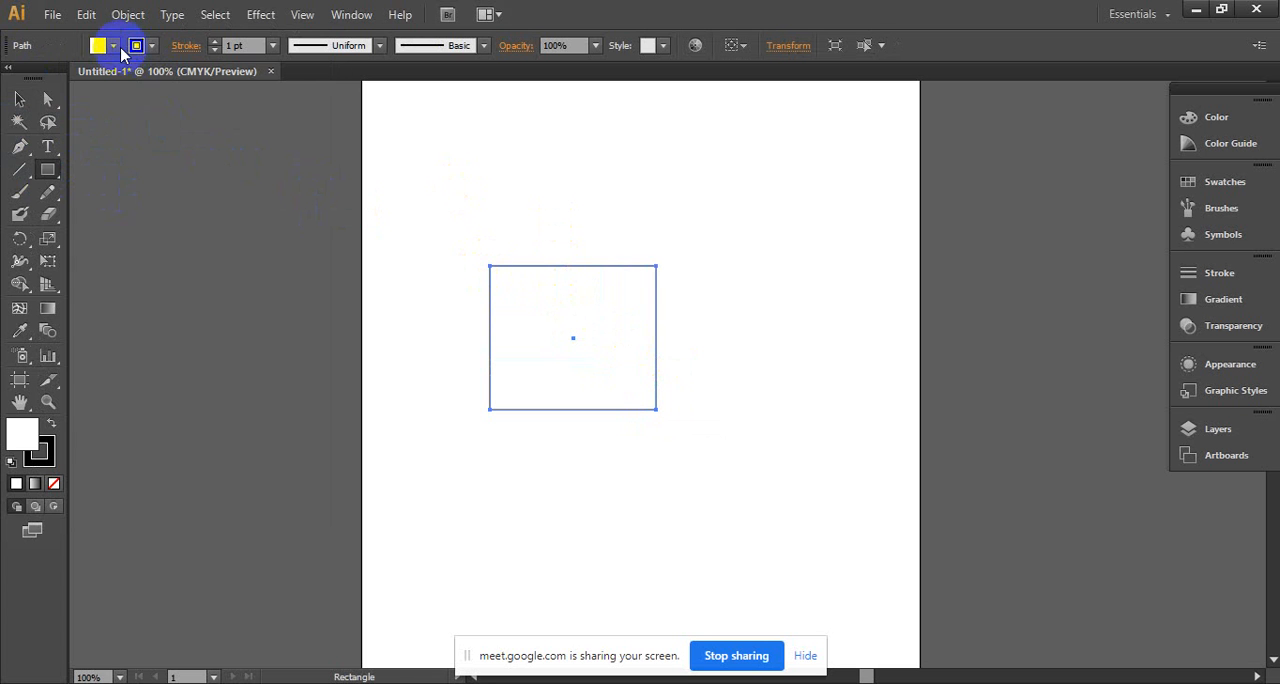
click(113, 45)
click(52, 77)
click(340, 77)
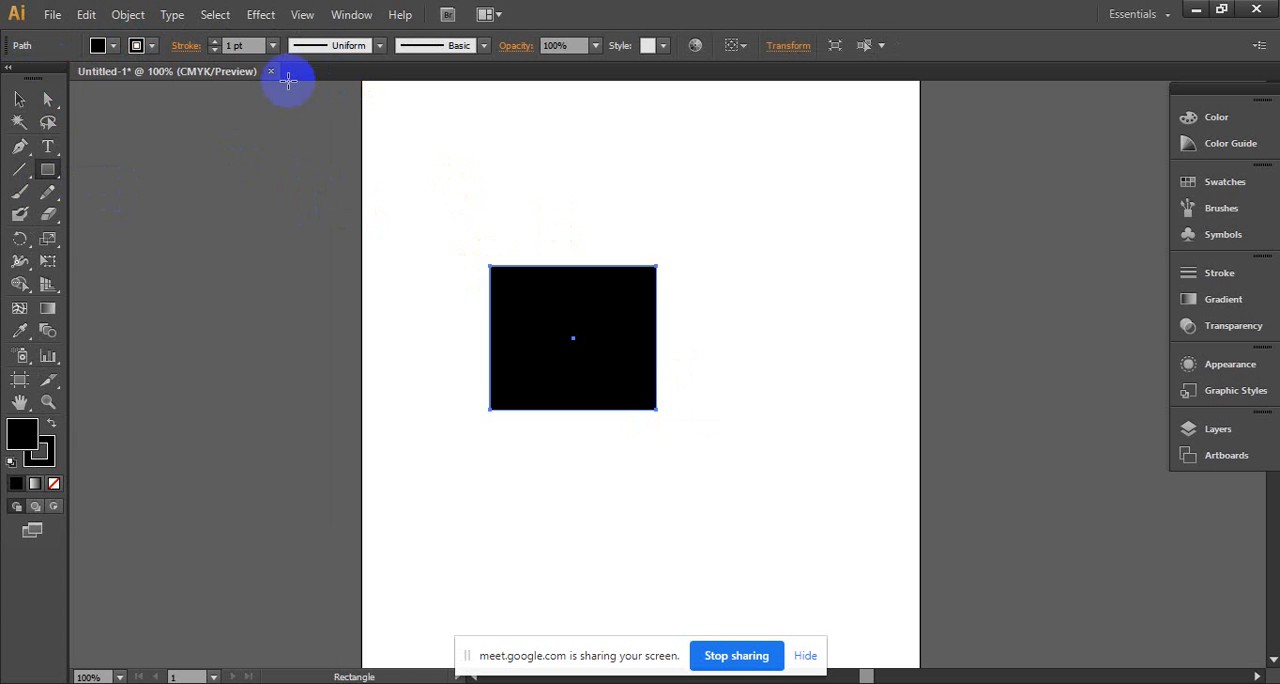
click(22, 97)
click(612, 221)
- Examine the black vector rectangle at magnifications up to 6400% and return to the 100% view
key(ctrl+space)
ctrl+click(553, 306)
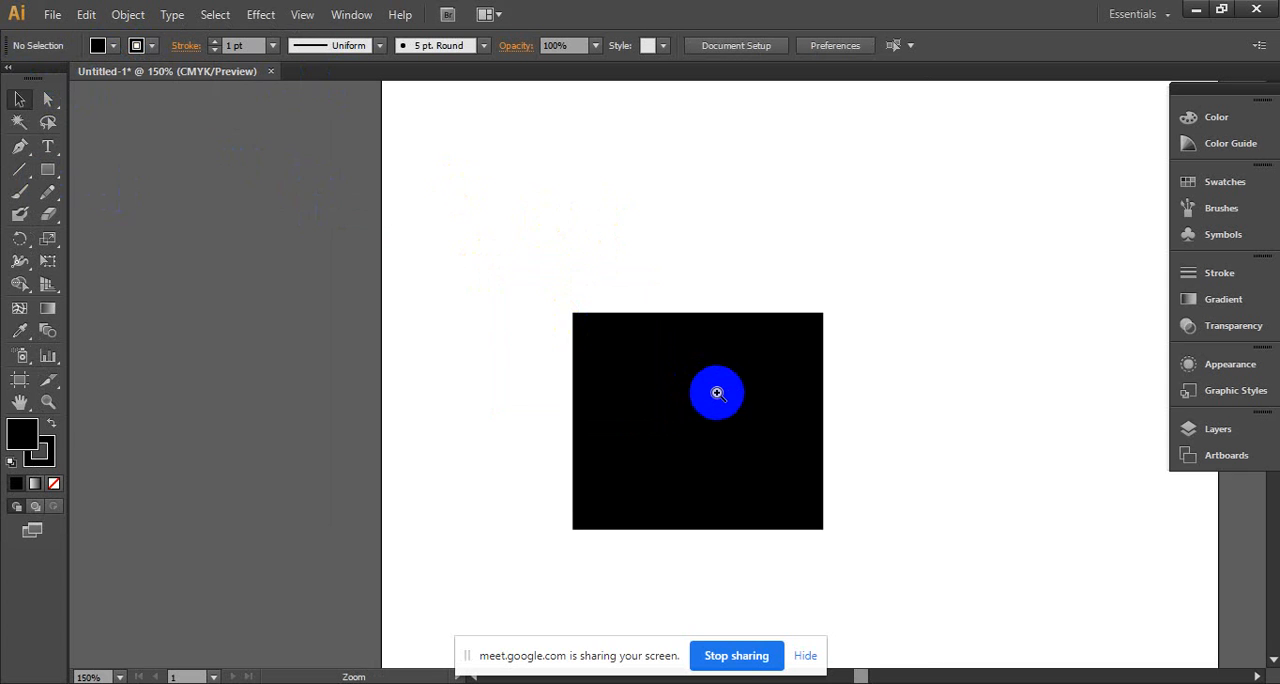
ctrl+click(716, 391)
ctrl+click(633, 366)
drag(597, 323, 562, 302)
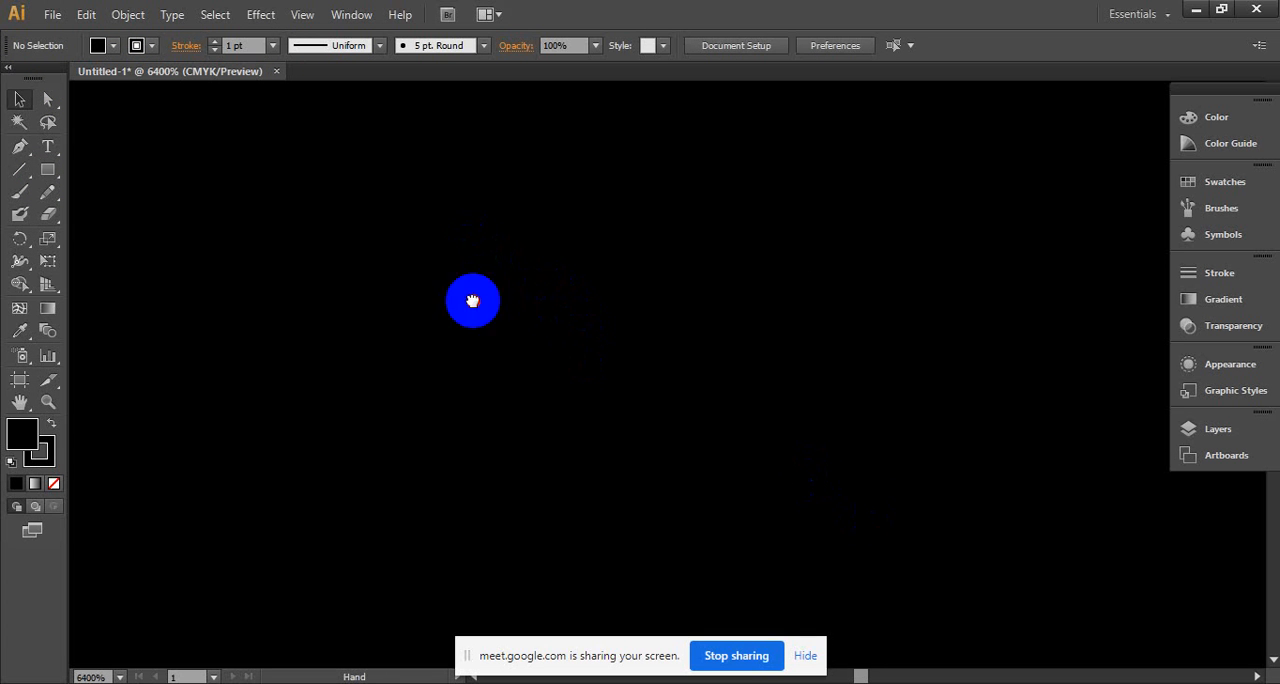
scroll(757, 411, down, 4)
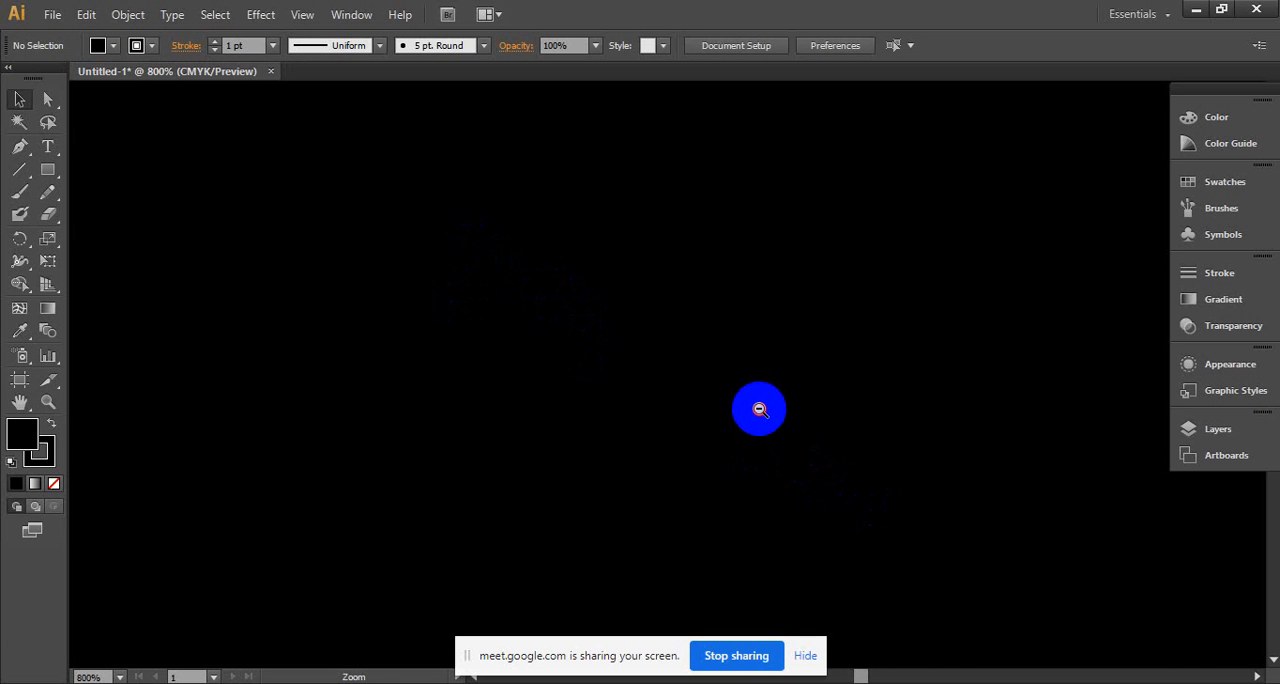
drag(415, 235, 594, 296)
ctrl+alt+click(716, 365)
ctrl+alt+click(716, 363)
ctrl+alt+click(716, 363)
ctrl+alt+click(716, 363)
ctrl+alt+click(716, 363)
- Delete the black rectangle from the artboard
click(555, 318)
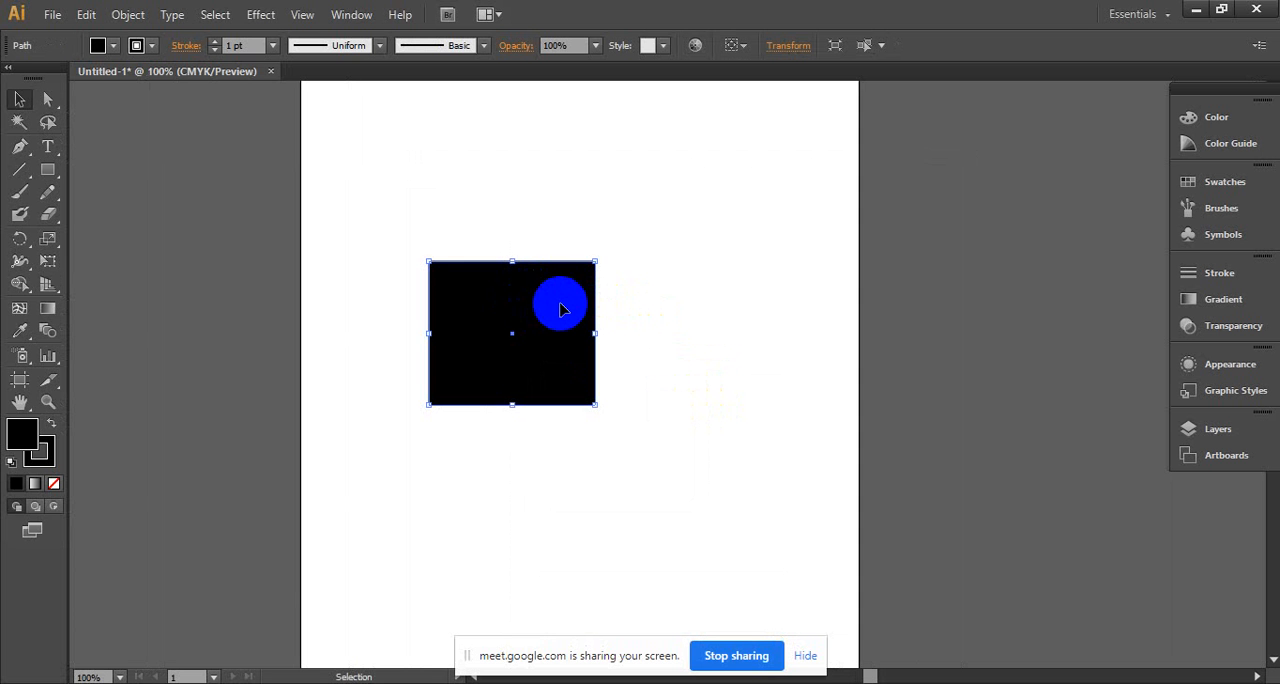
key(Delete)
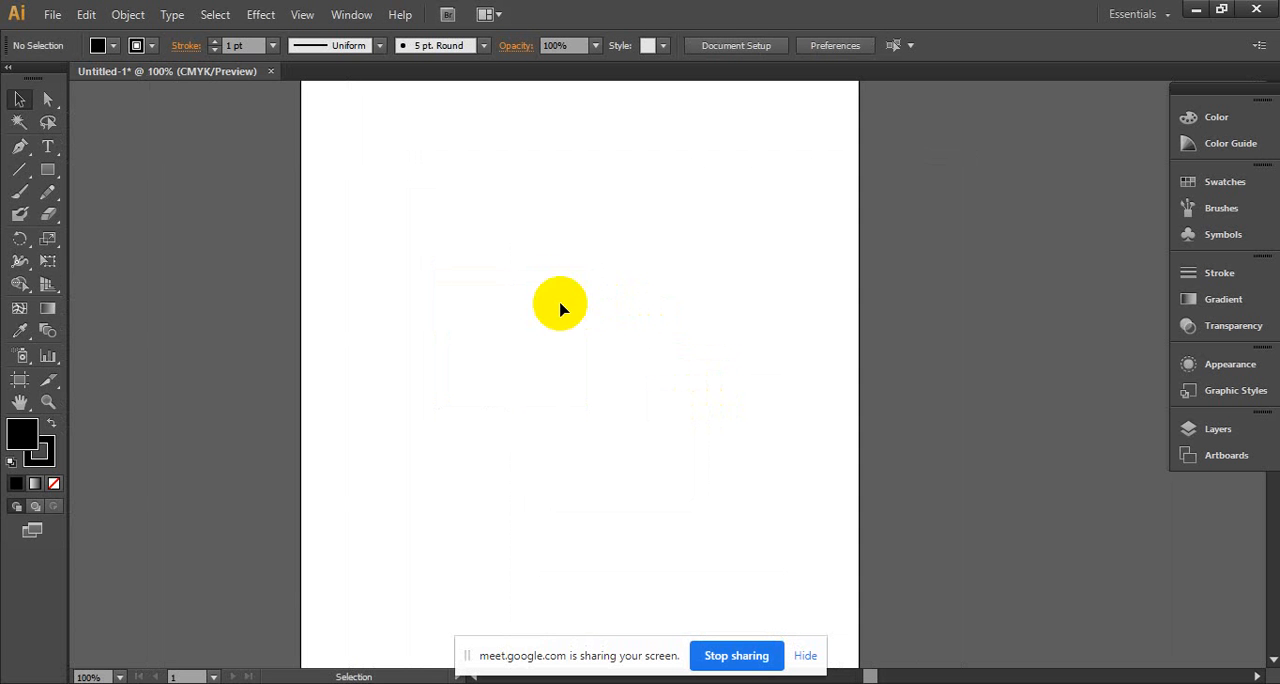
click(86, 14)
click(50, 46)
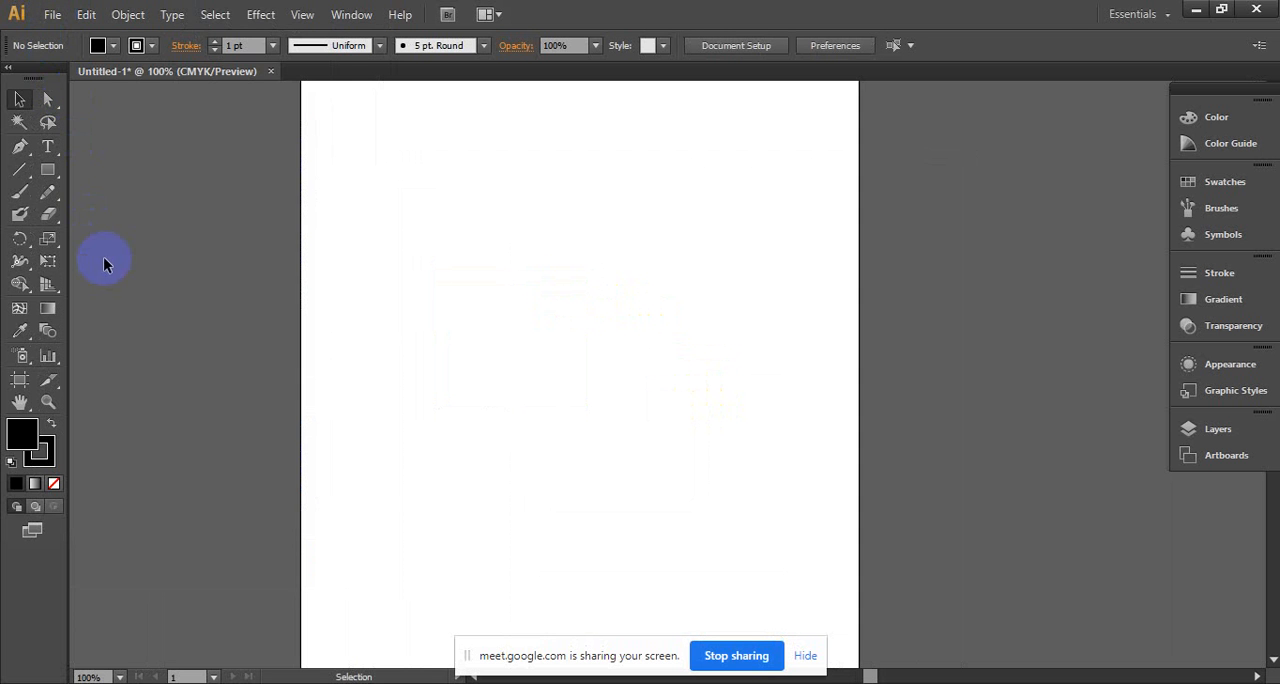
- Place the black family silhouette image from the Desktop into the document as a linked file
click(48, 16)
click(86, 319)
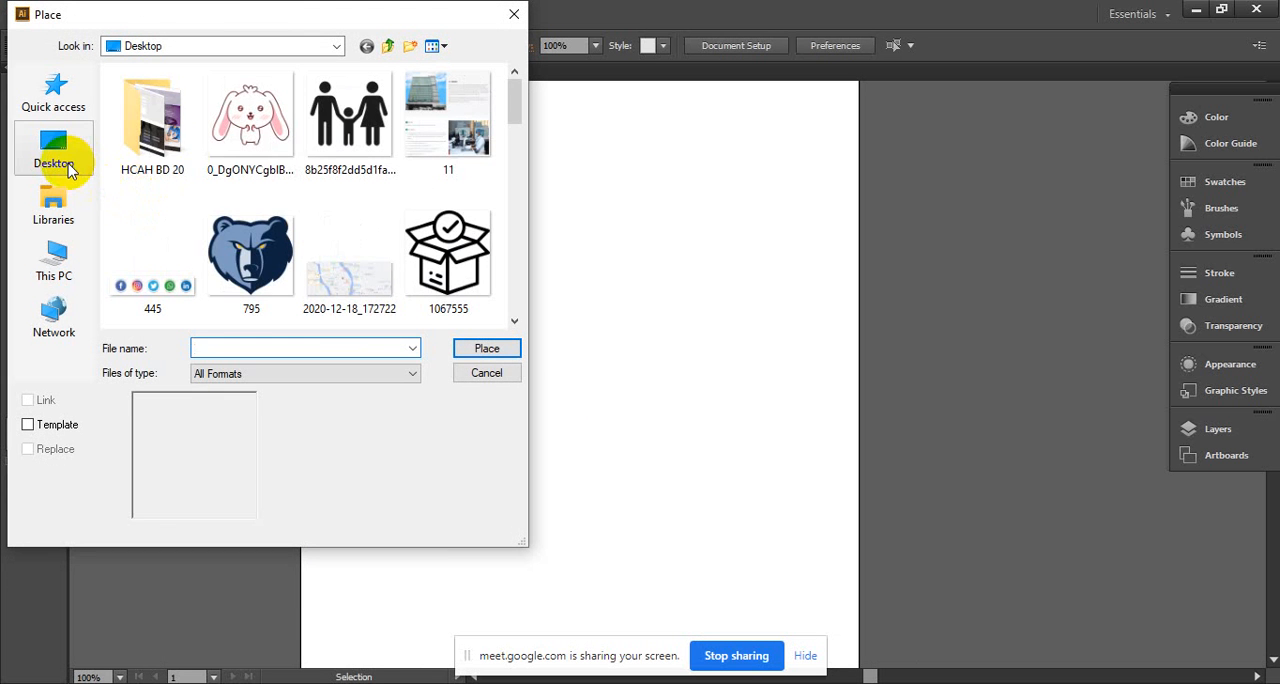
click(345, 125)
click(487, 350)
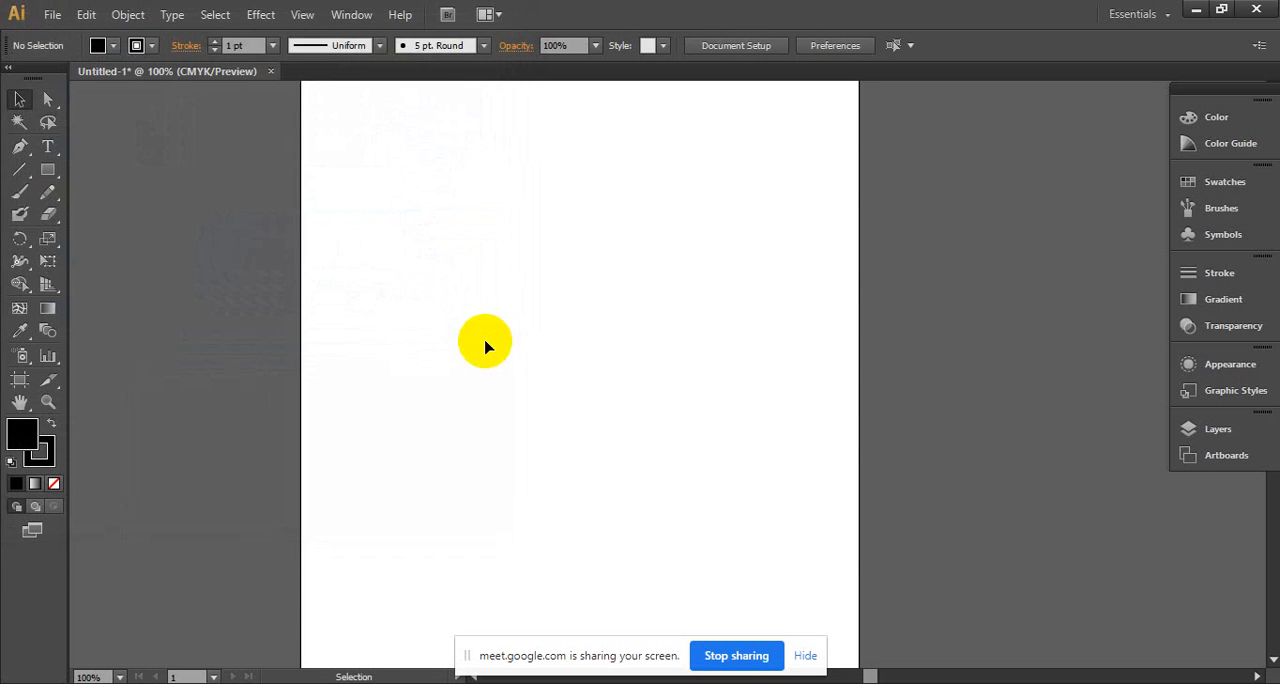
- Examine the pixel edges along the left figure's shoulder in the placed image at up to 3200% magnification
key(z)
click(709, 357)
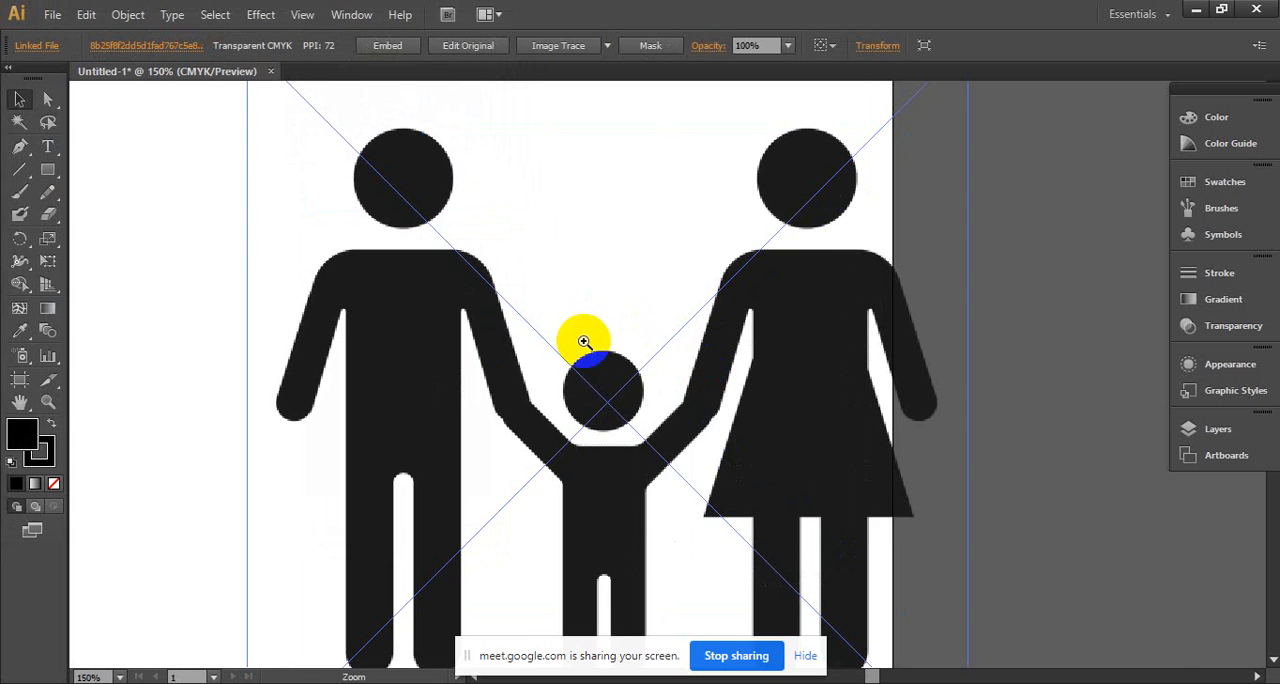
click(580, 341)
click(557, 339)
click(556, 339)
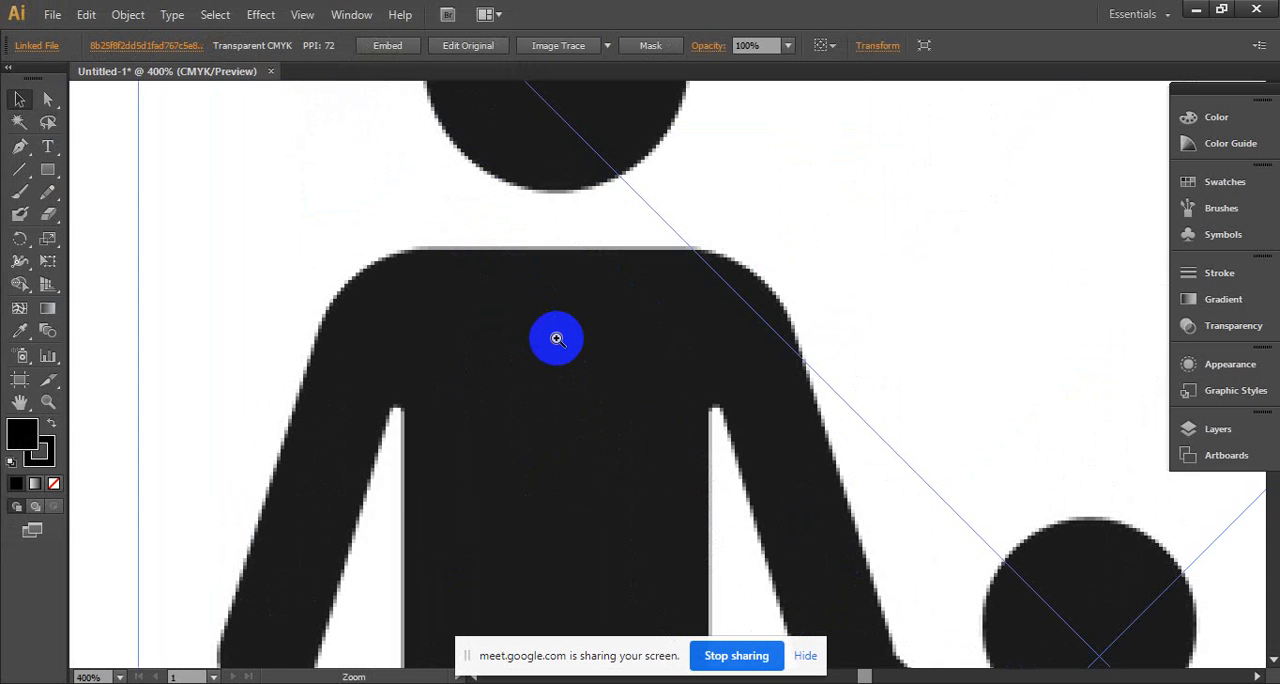
click(580, 317)
click(582, 320)
click(500, 315)
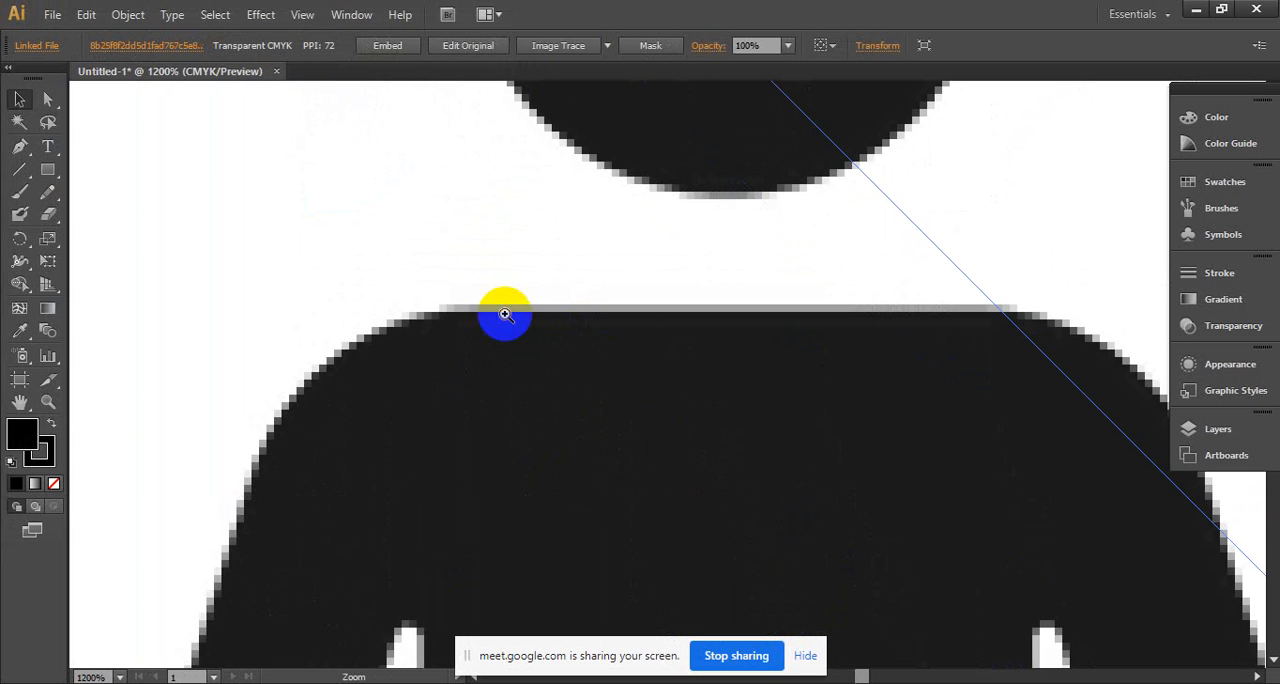
click(495, 352)
click(573, 389)
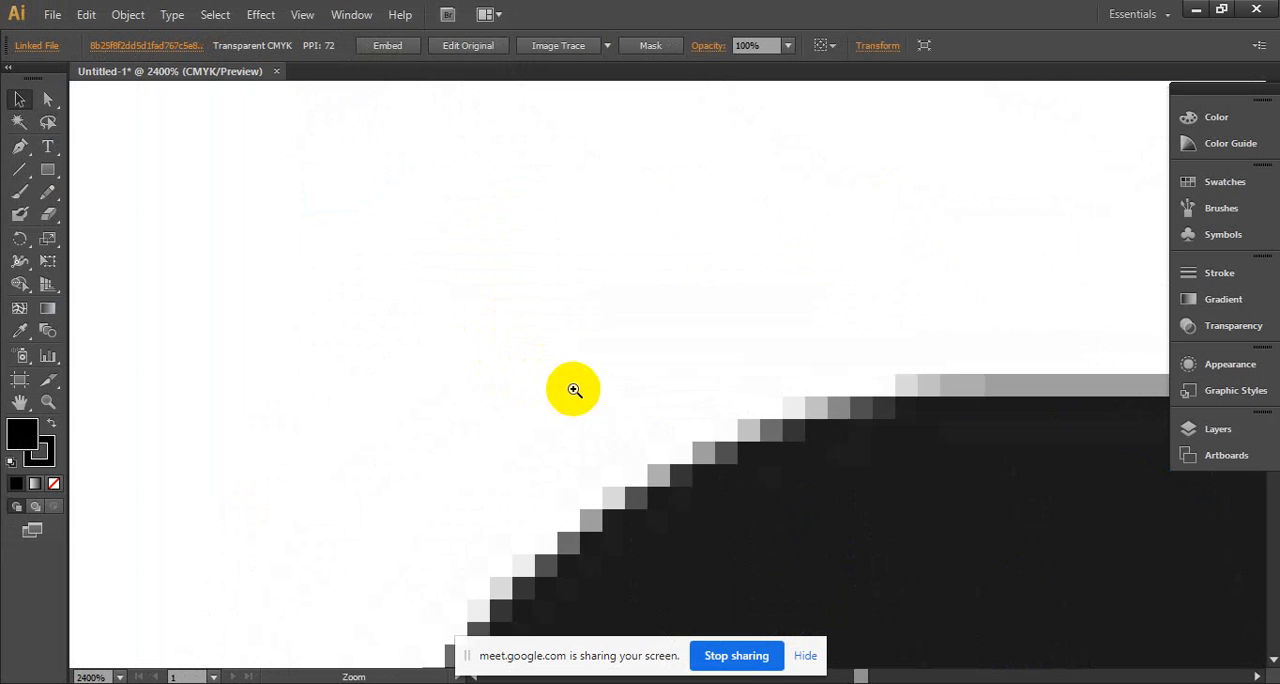
click(671, 423)
drag(671, 423, 525, 252)
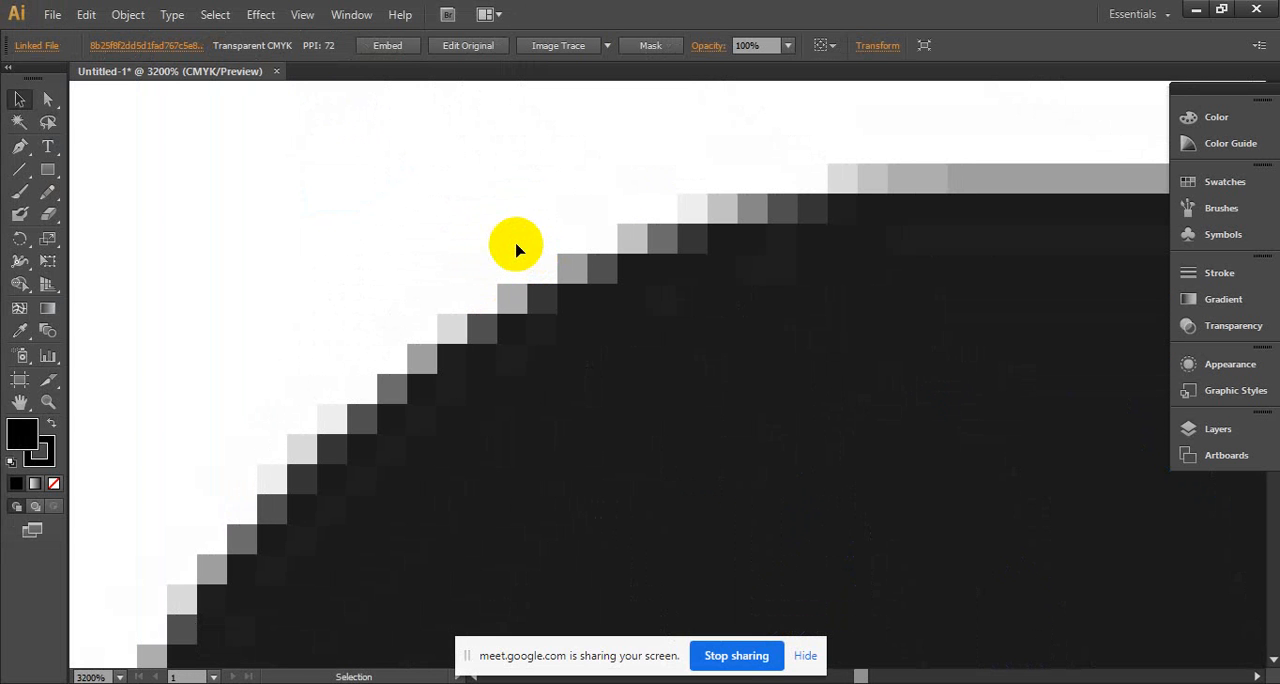
- Paint a short black brush stroke beside the pixelated shoulder edge of the placed image
click(19, 191)
drag(177, 277, 250, 258)
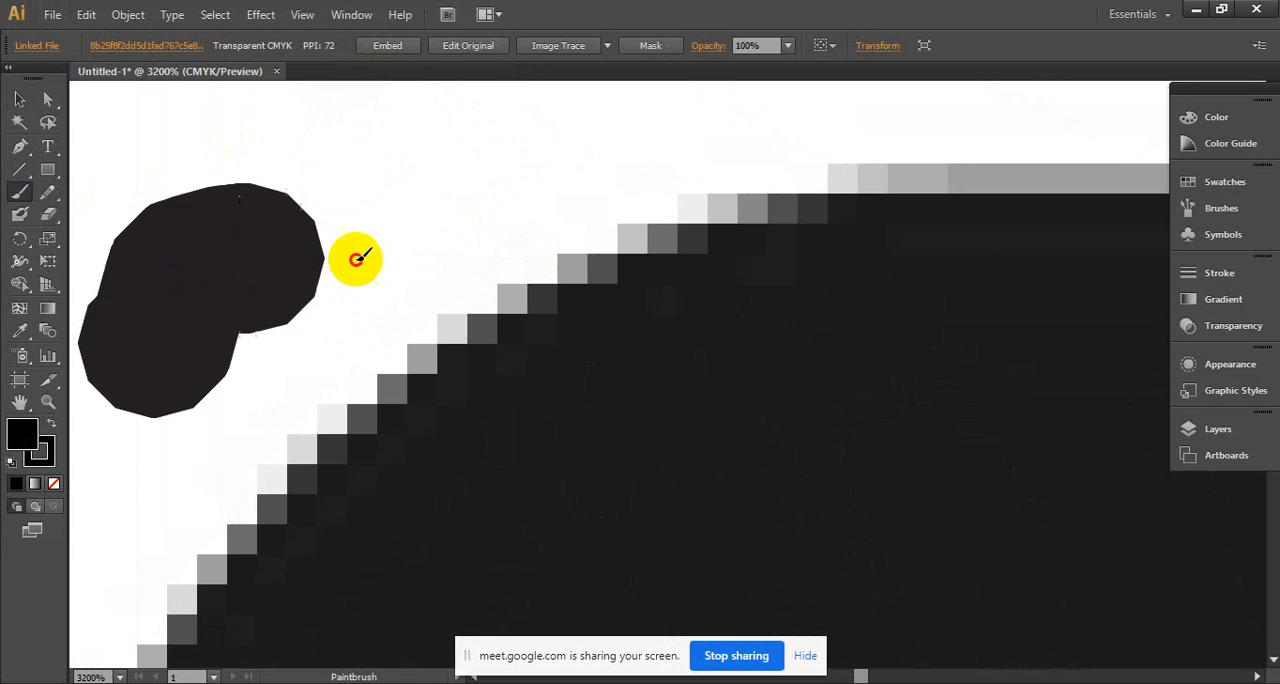
drag(356, 259, 485, 172)
- Compare the brush stroke's vector edge with the image's pixel edge at 6400% magnification and return to the 200% view
key(z)
click(288, 252)
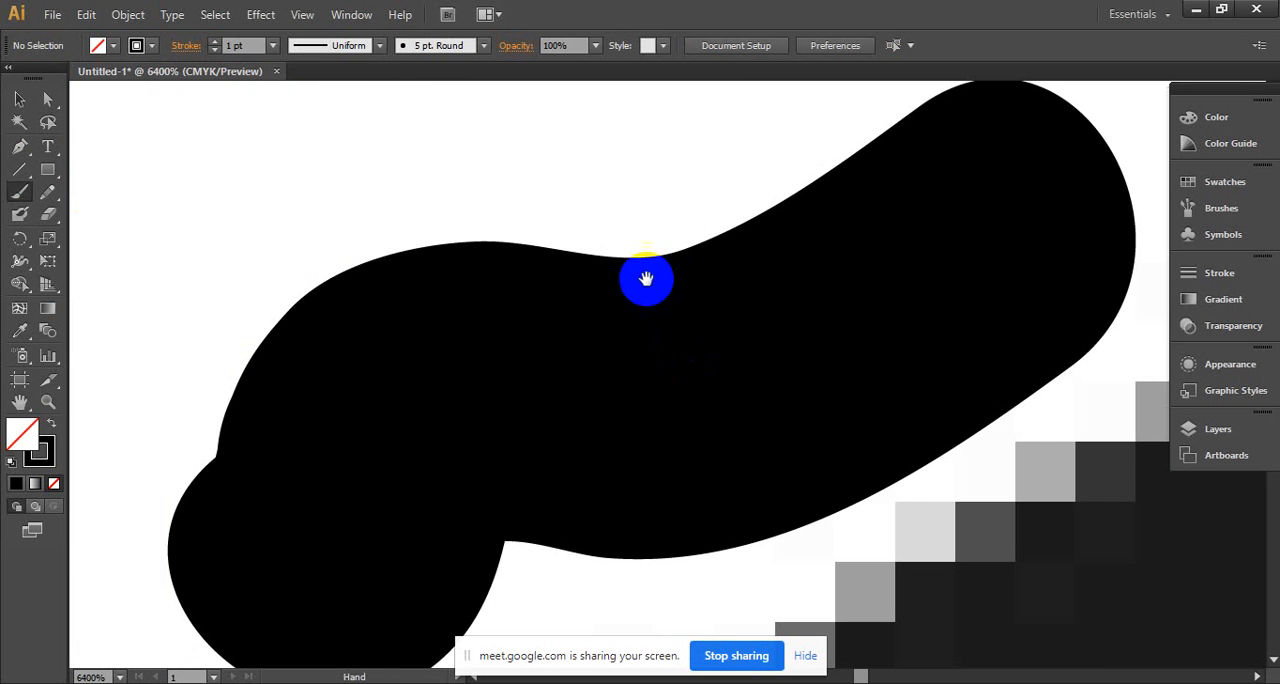
drag(566, 257, 420, 178)
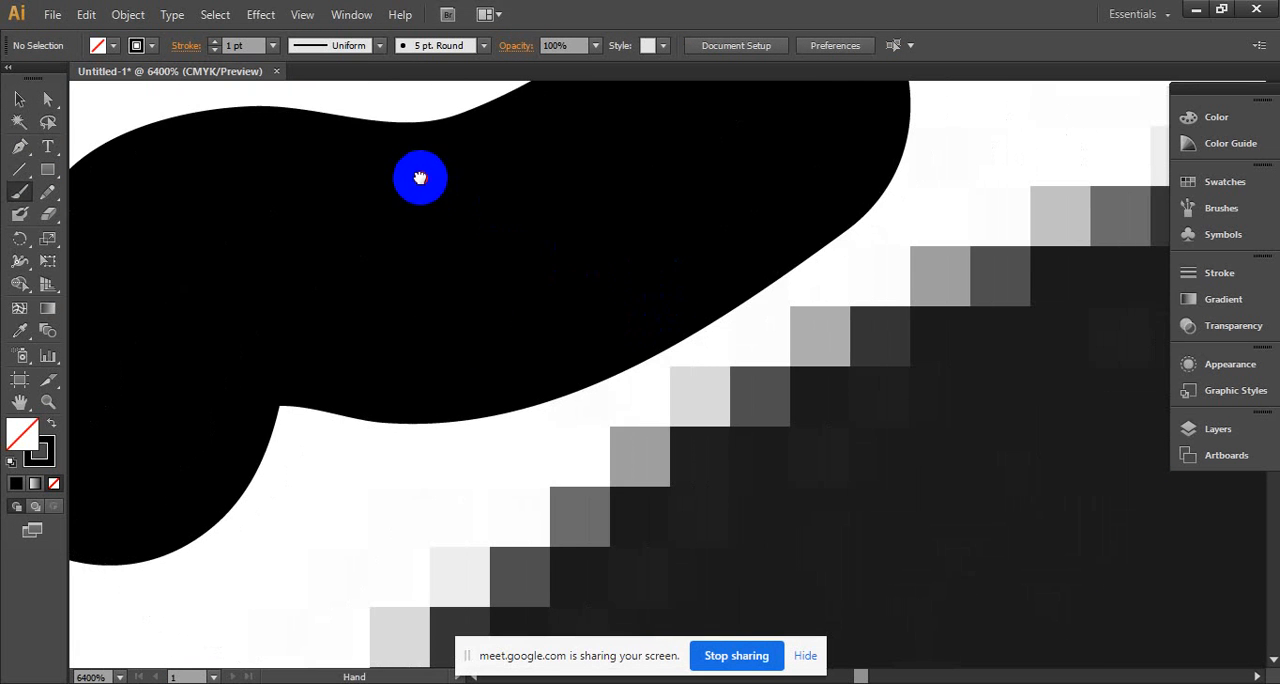
alt+click(700, 272)
alt+click(700, 272)
alt+click(700, 272)
alt+click(700, 272)
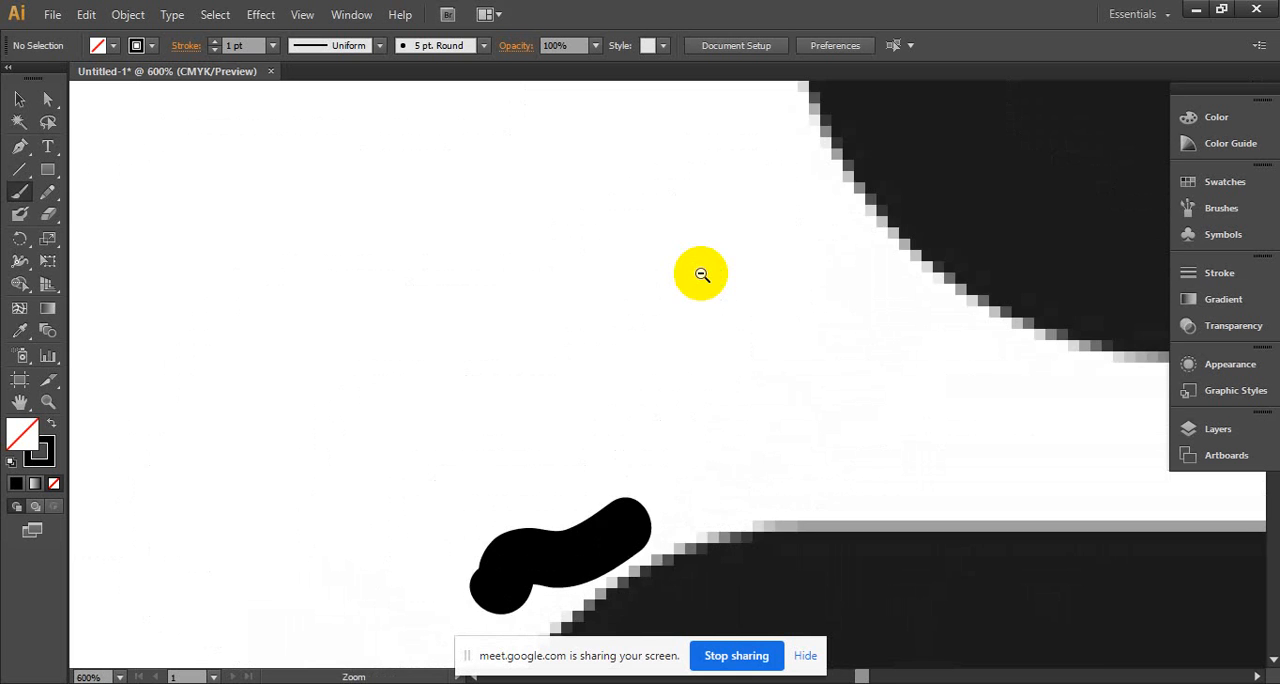
alt+click(700, 272)
drag(711, 455, 611, 168)
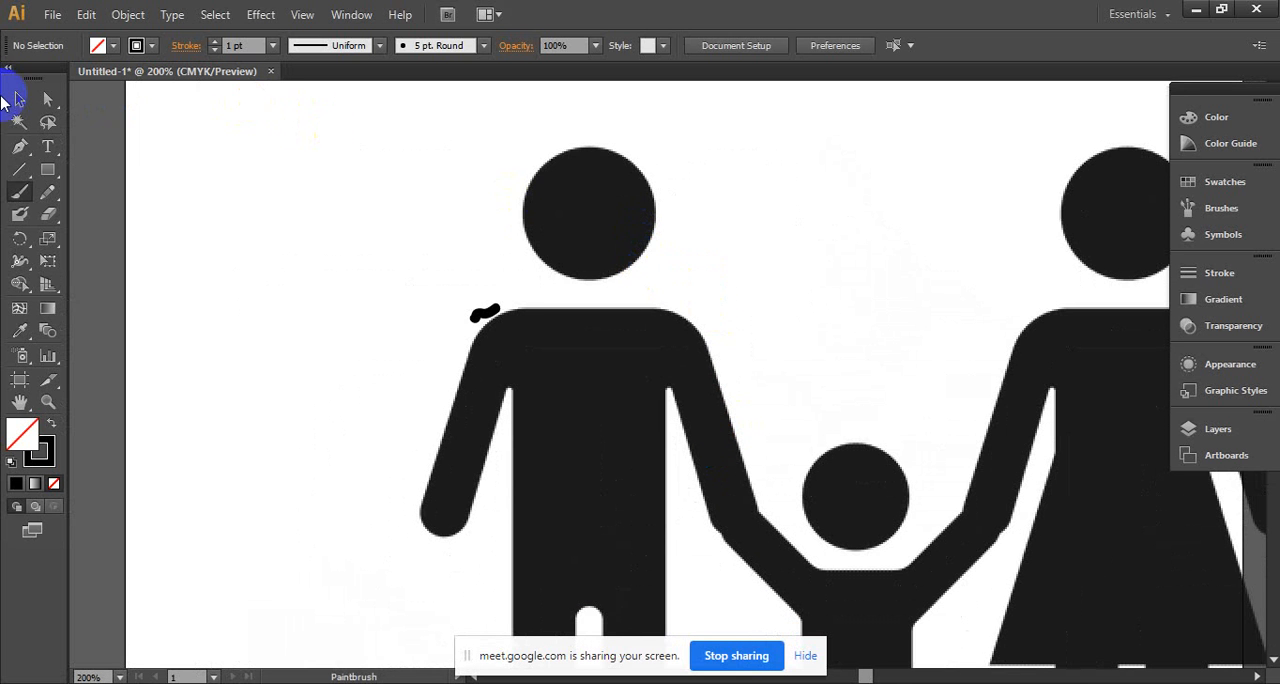
- Select the brush stroke together with the family silhouette image and delete both
click(20, 100)
drag(285, 169, 950, 530)
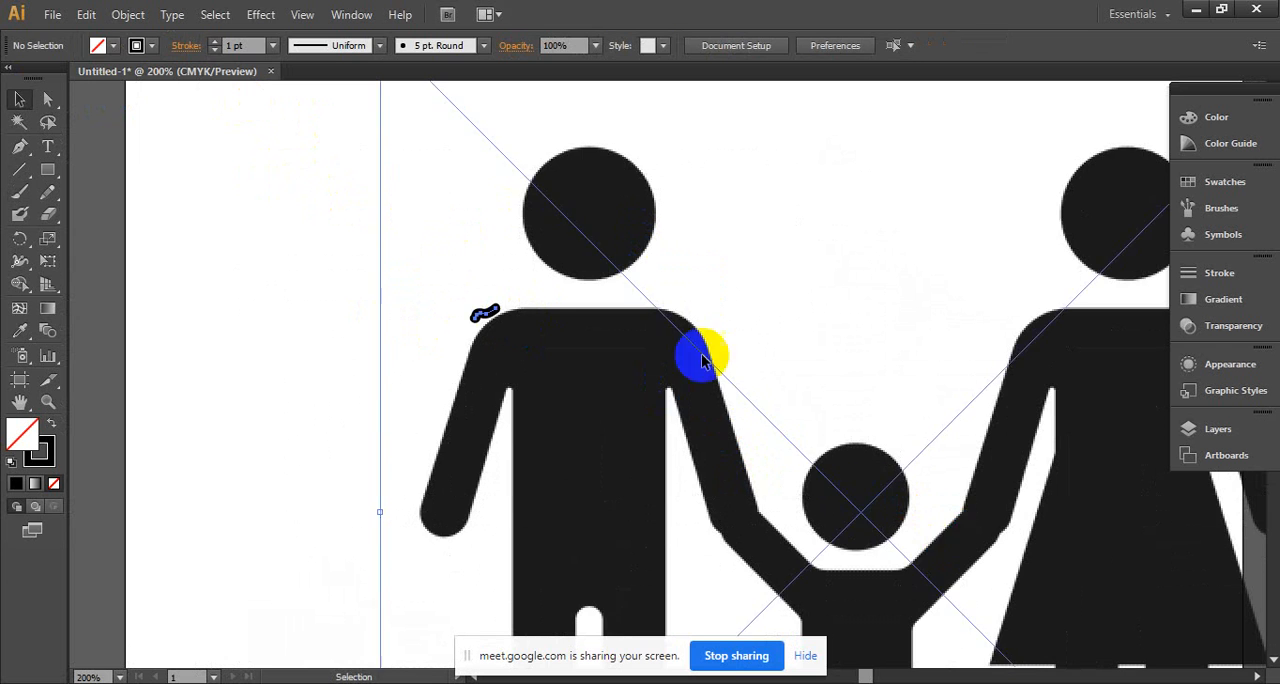
key(Delete)
- Place the bear head image 795 from the Desktop into the document as a linked file
click(98, 45)
click(52, 14)
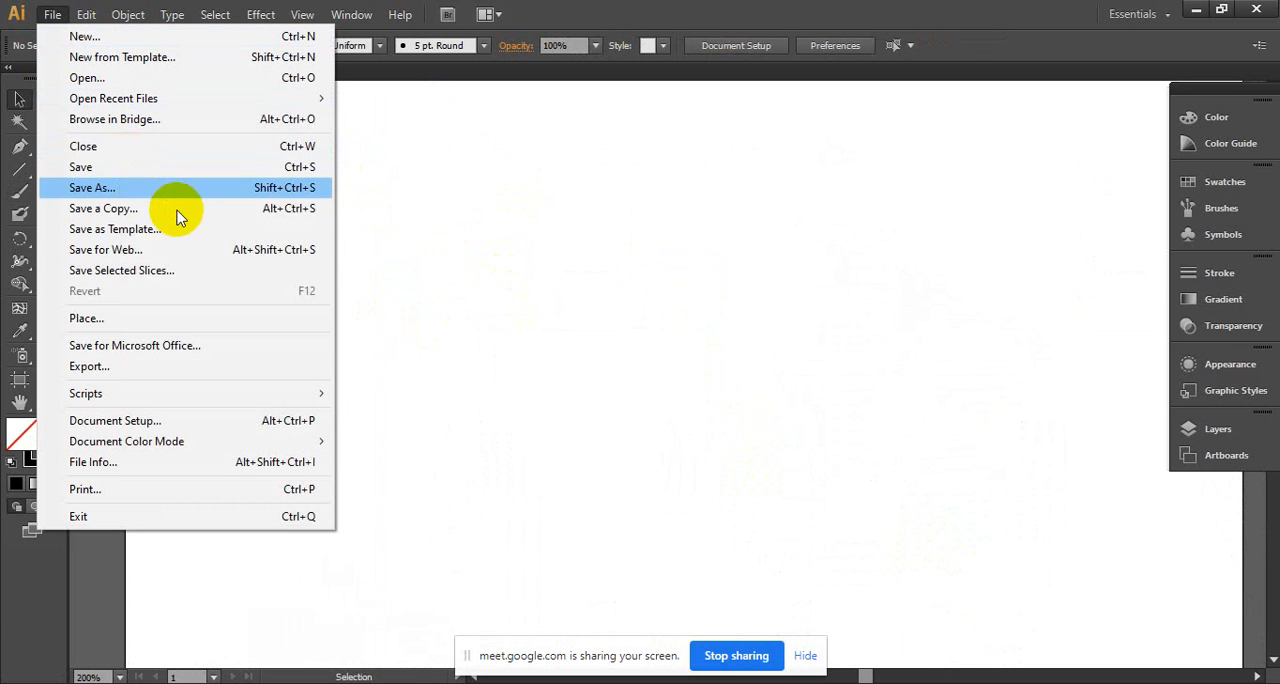
click(171, 321)
click(251, 245)
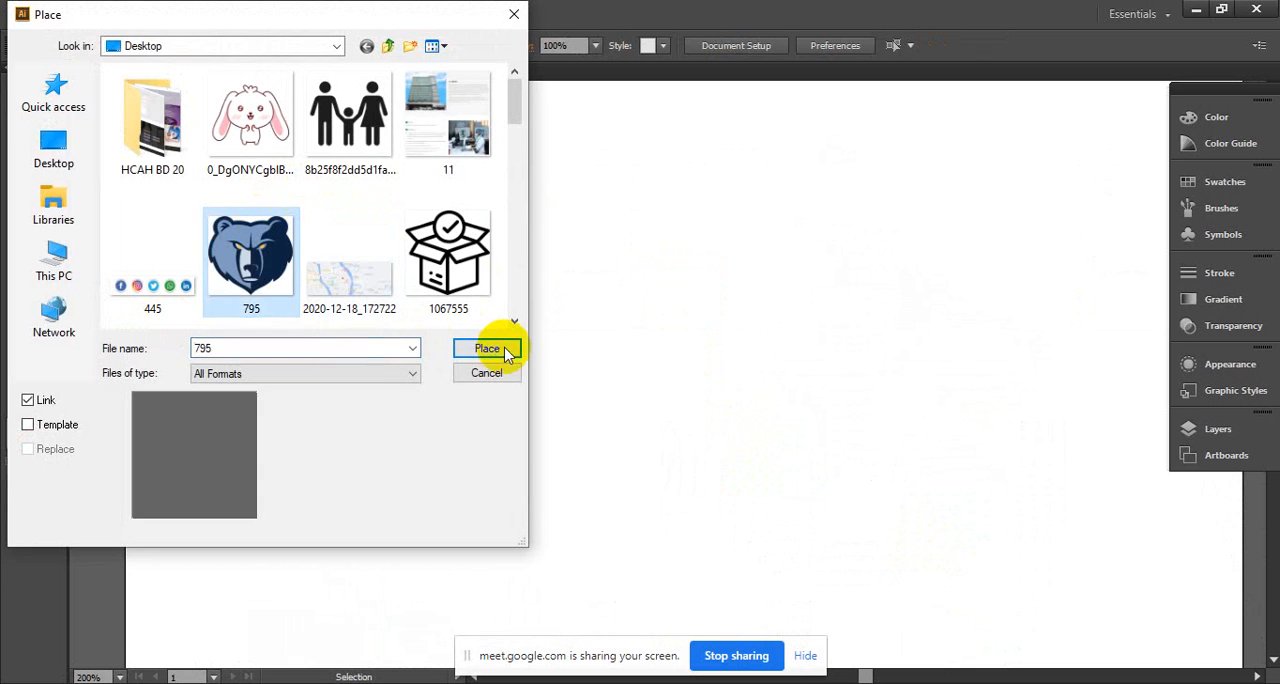
click(487, 349)
- Scale the placed bear image down to about 195 × 182 pt
key(ctrl+alt+space)
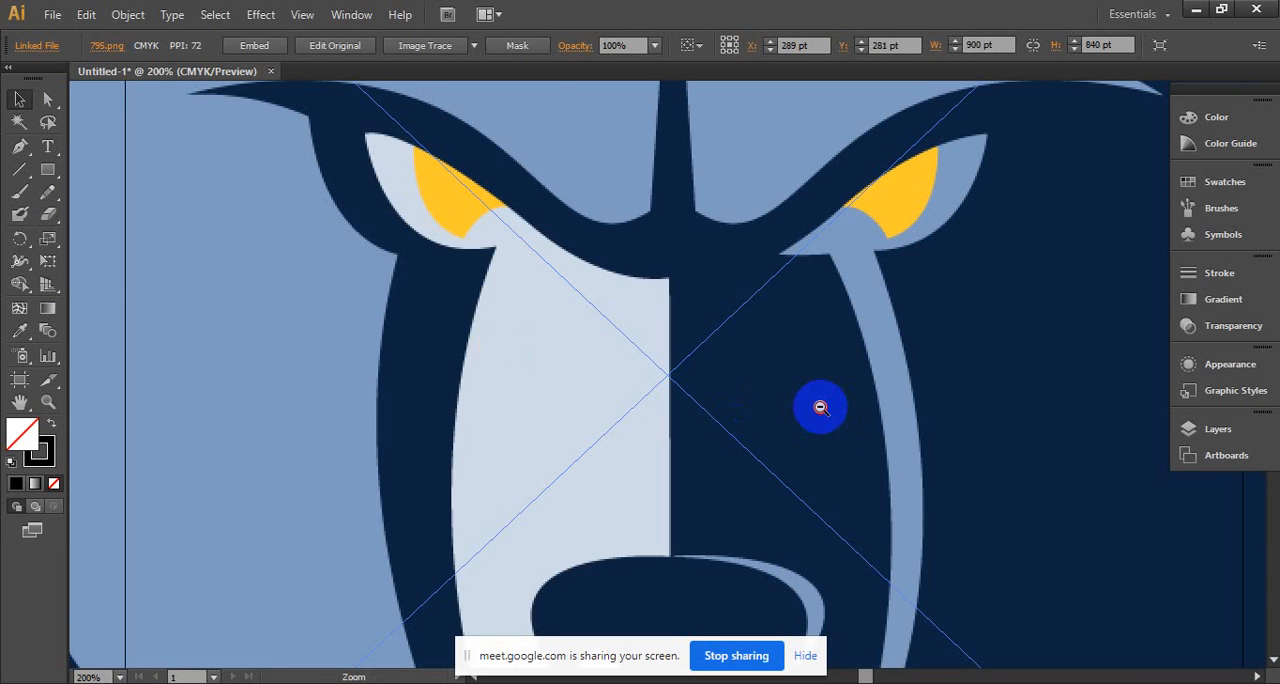
ctrl+alt+click(820, 407)
ctrl+alt+click(820, 407)
ctrl+alt+click(820, 407)
drag(570, 361, 703, 371)
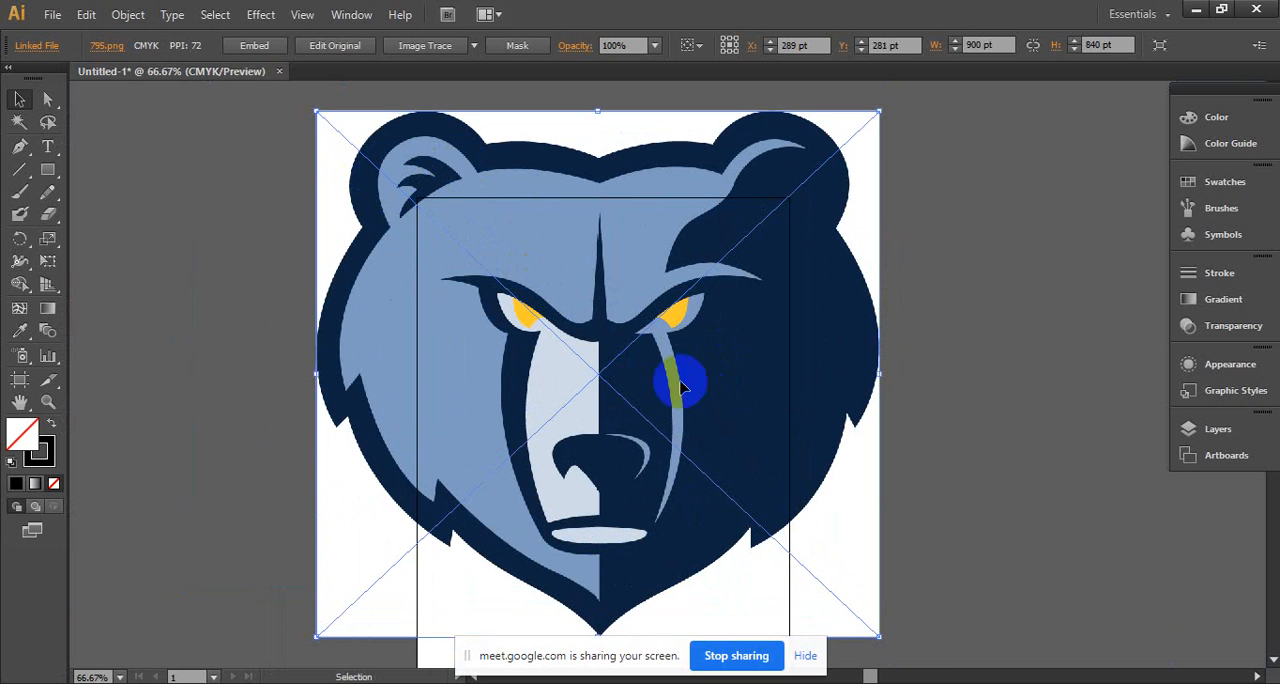
drag(877, 636, 437, 255)
- Examine the pixel edges of the dark forehead spike in the bear image at up to 4800% magnification
ctrl+click(402, 180)
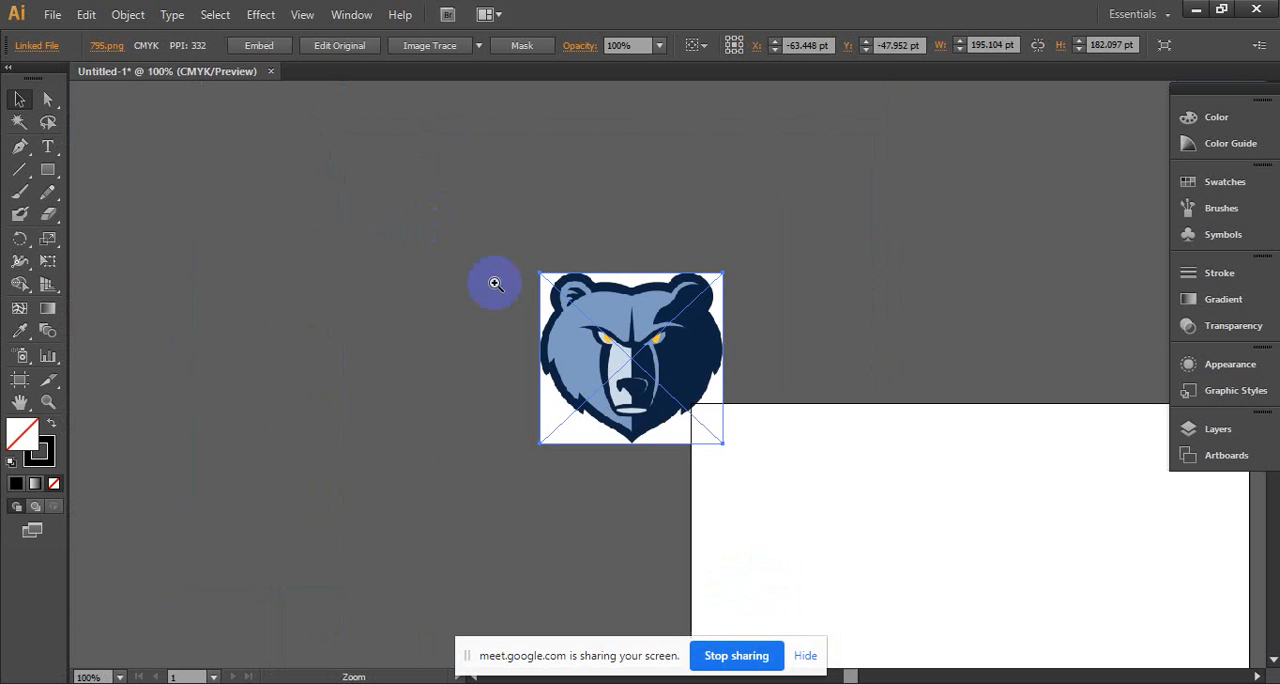
ctrl+click(694, 428)
ctrl+click(671, 376)
ctrl+click(611, 295)
ctrl+click(612, 295)
ctrl+click(612, 296)
ctrl+click(612, 295)
ctrl+click(697, 351)
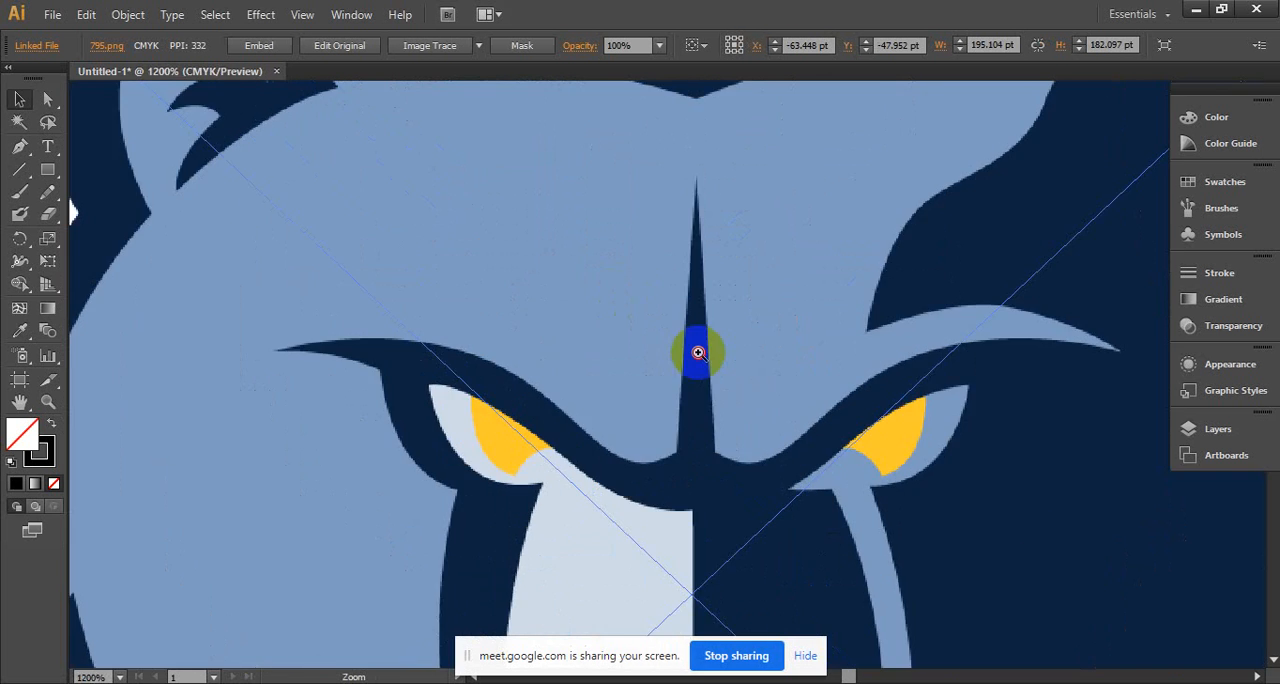
ctrl+click(697, 351)
ctrl+click(697, 351)
ctrl+click(697, 351)
ctrl+click(697, 351)
drag(463, 338, 643, 323)
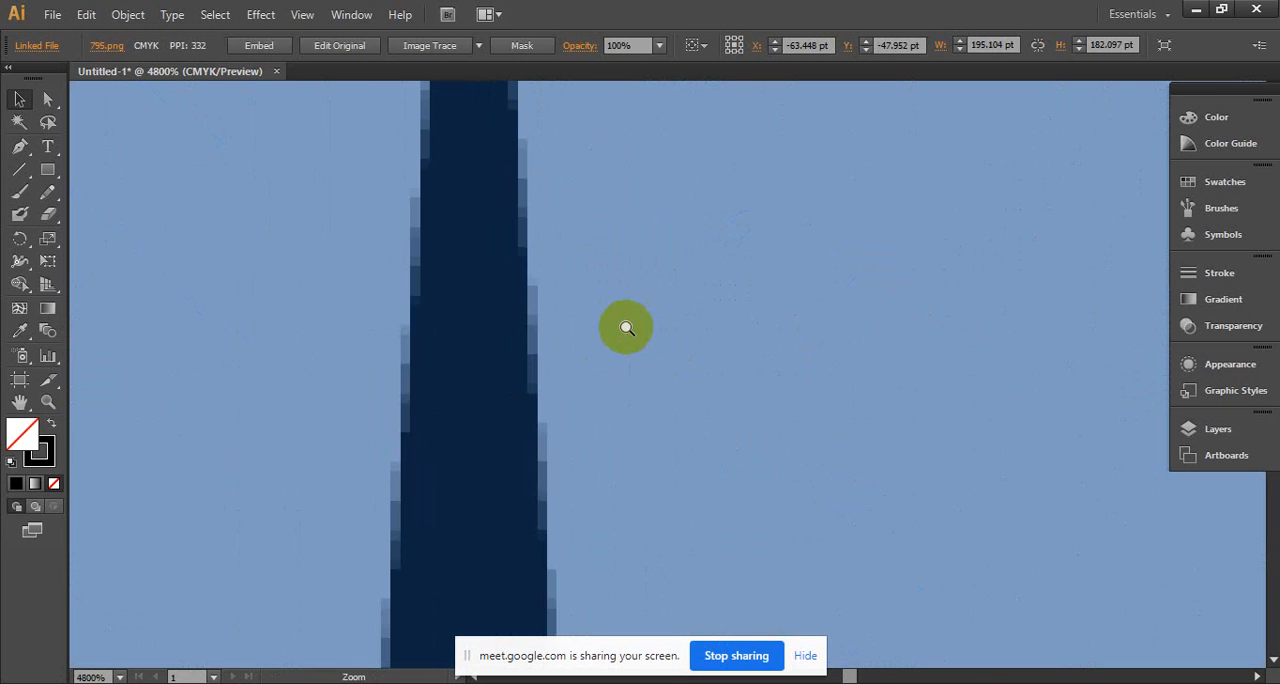
ctrl+click(626, 328)
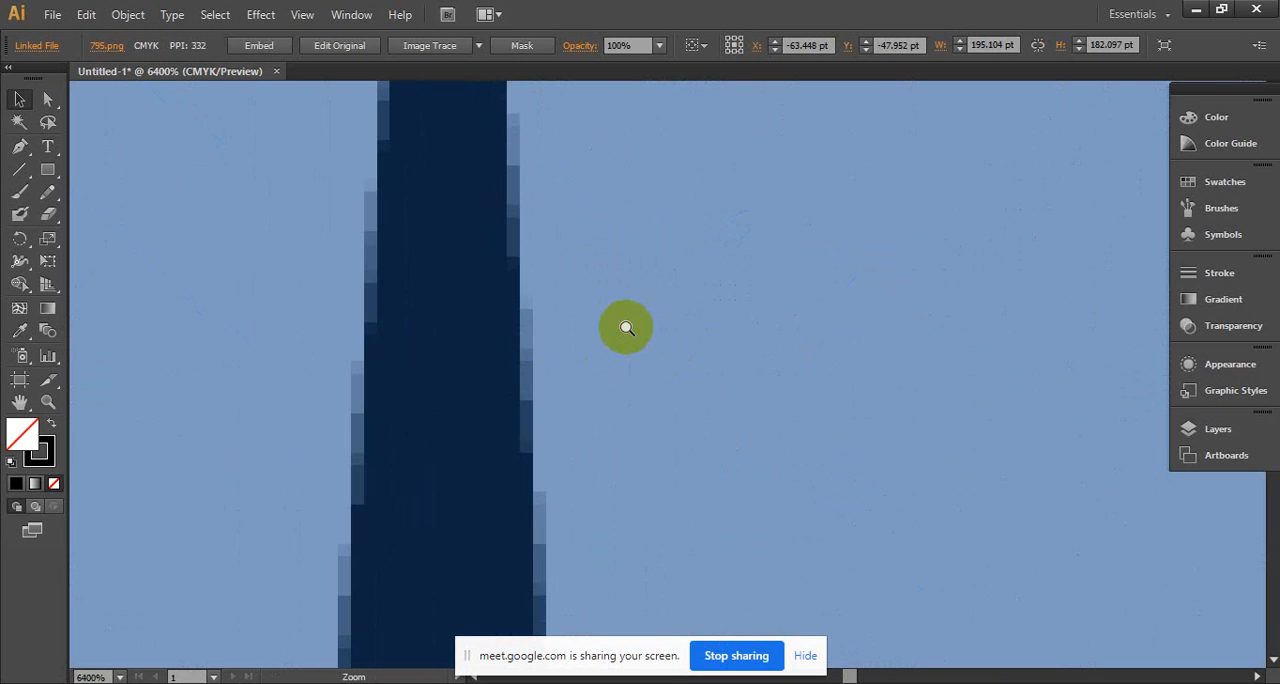
- Move the bear image into the artboard's upper-left corner and enlarge it to about 225 × 210 pt
ctrl+alt+click(580, 397)
ctrl+alt+click(580, 395)
ctrl+alt+click(580, 393)
ctrl+alt+click(580, 392)
drag(580, 392, 357, 286)
drag(532, 228, 322, 258)
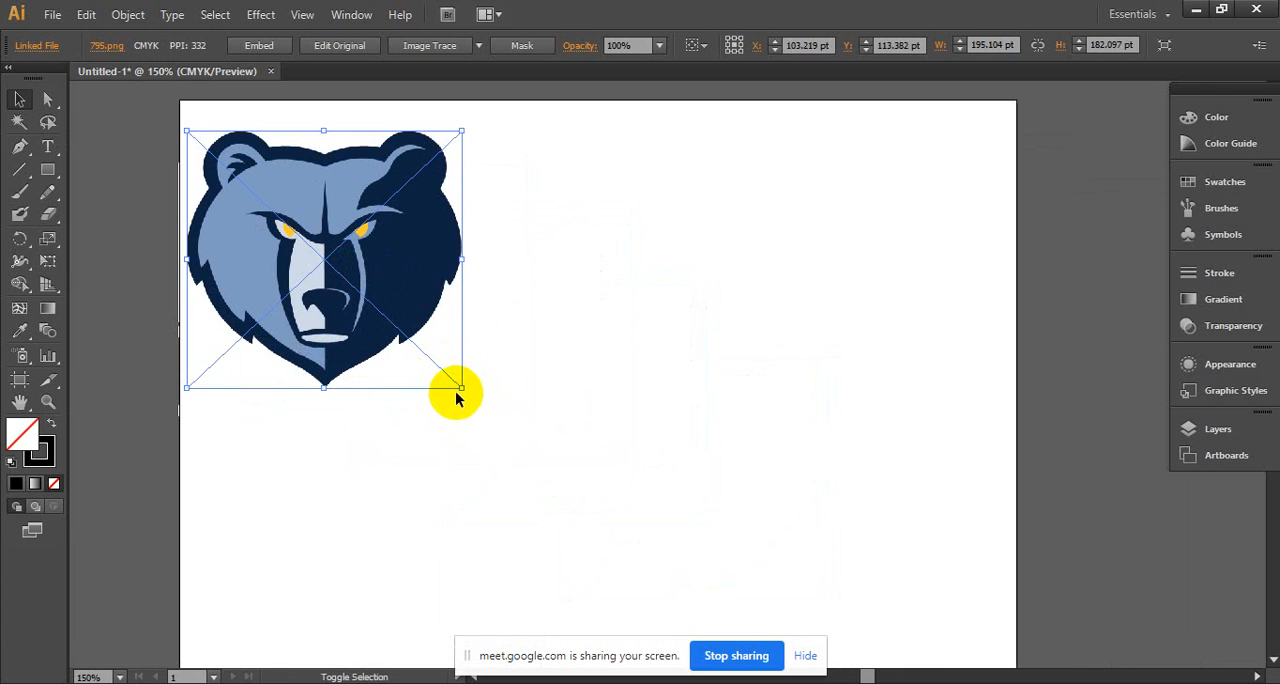
drag(456, 398, 571, 455)
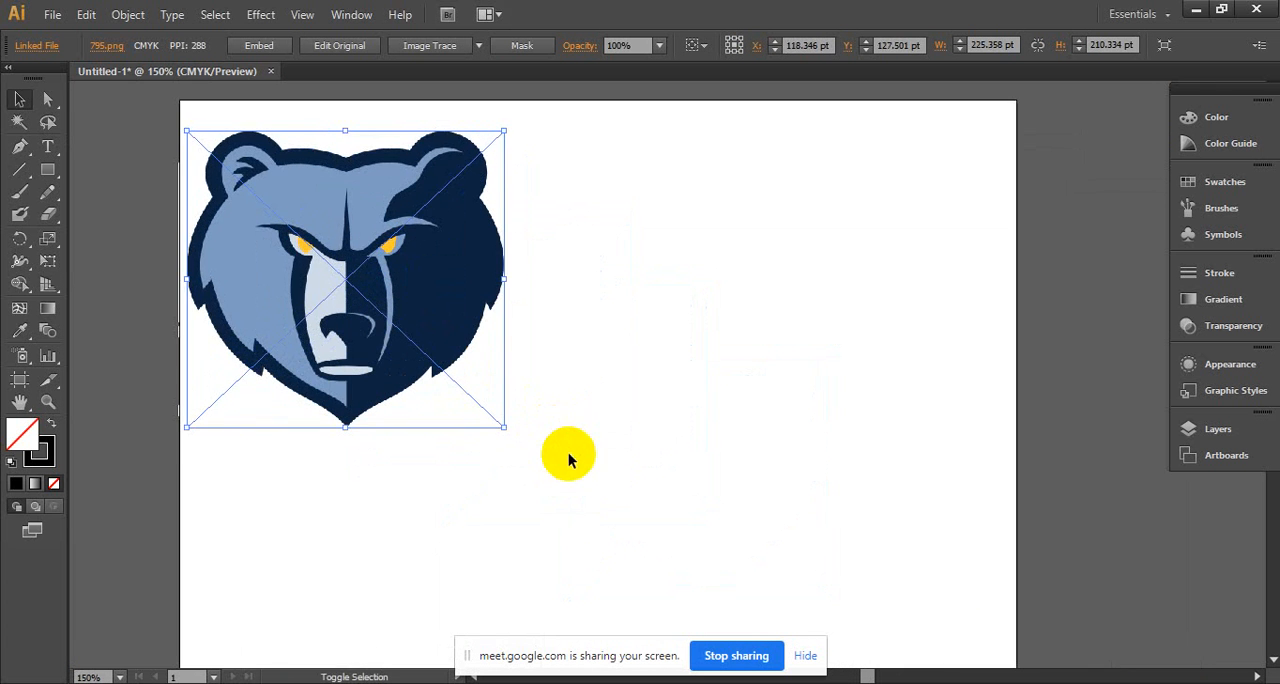
click(564, 338)
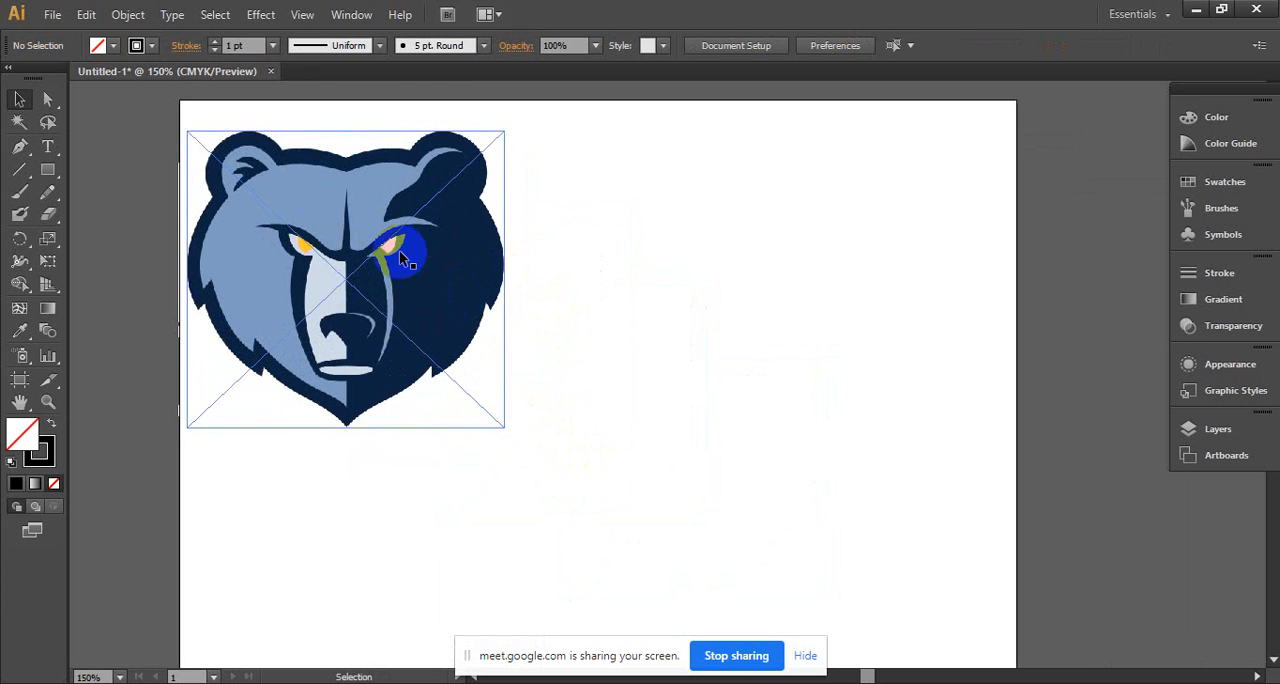
- Enlarge the bear image until it fills most of the artboard's width
drag(418, 265, 605, 149)
ctrl+alt+click(624, 210)
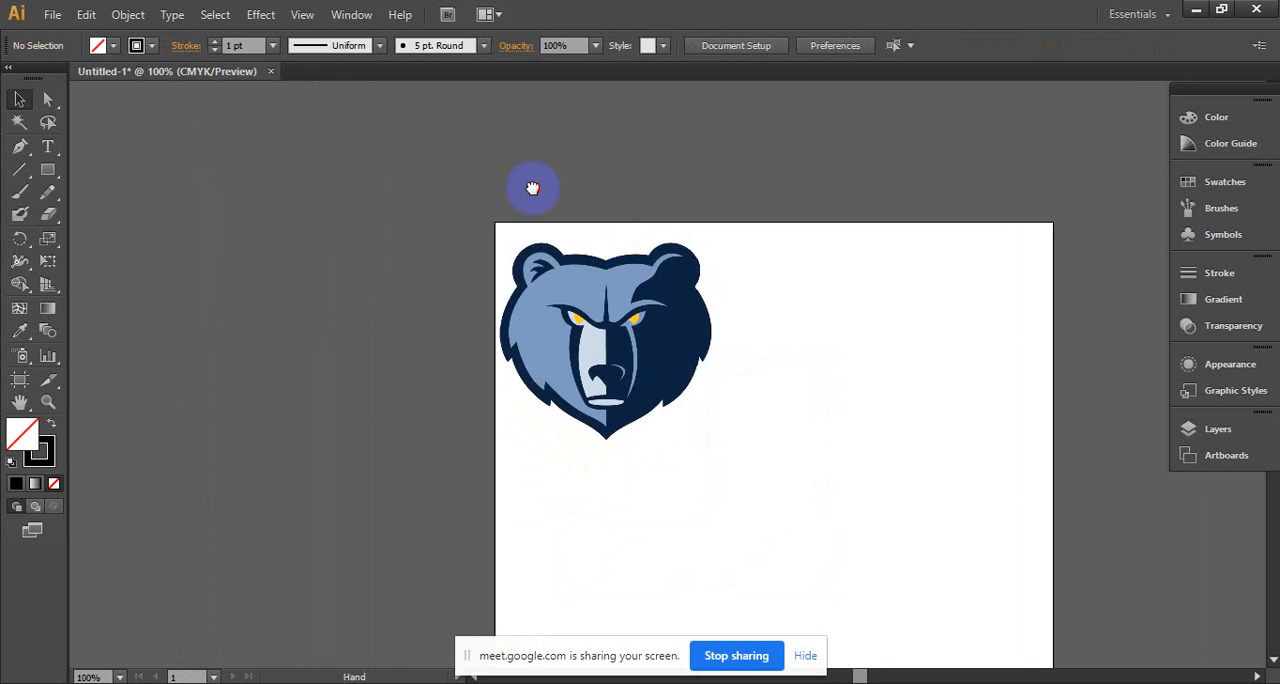
drag(532, 188, 500, 106)
ctrl+alt+click(514, 271)
drag(457, 223, 600, 234)
drag(627, 292, 770, 414)
drag(662, 297, 607, 388)
click(754, 286)
ctrl+click(637, 377)
ctrl+click(637, 376)
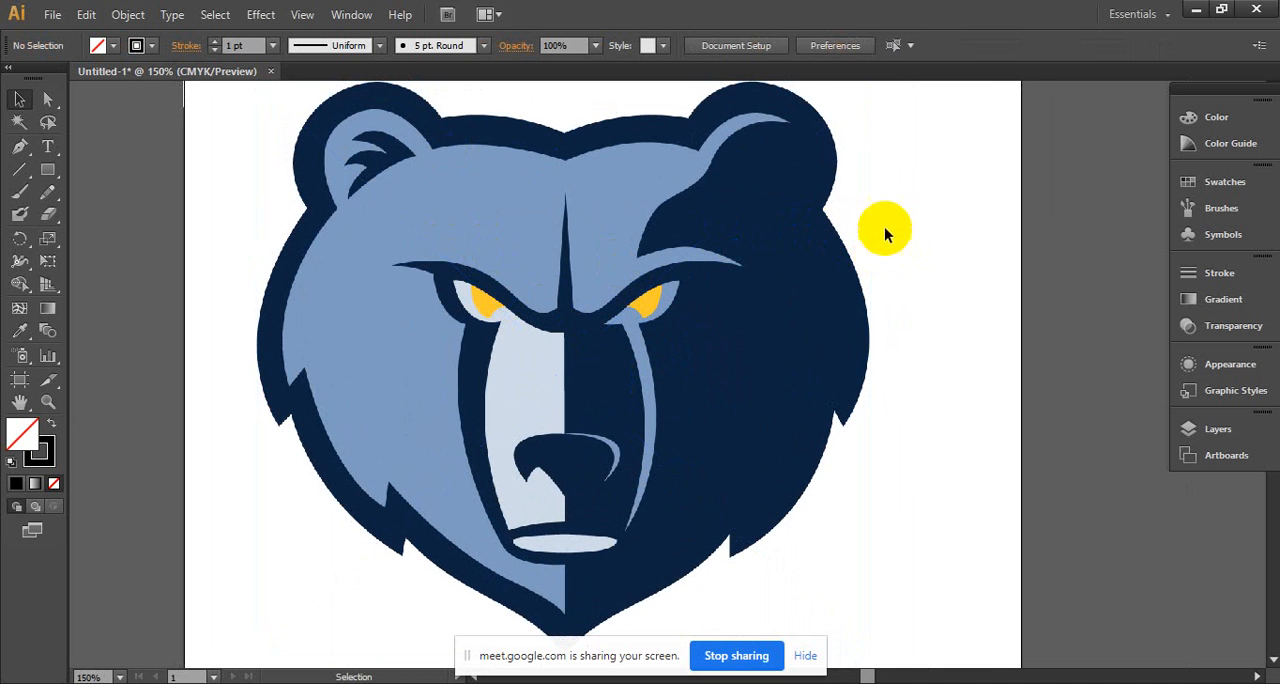
- Examine the outlines around the bear's eyes and forehead at 400% magnification and return to the 150% view
click(748, 192)
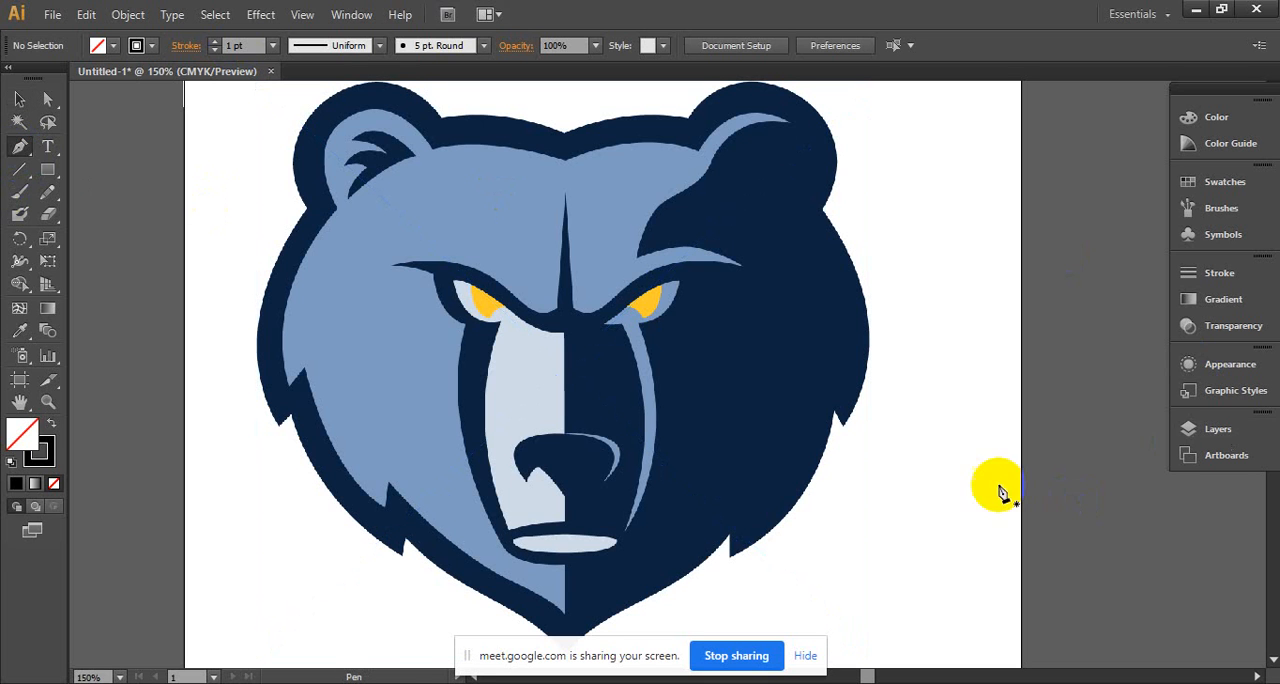
key(ctrl+space)
click(645, 322)
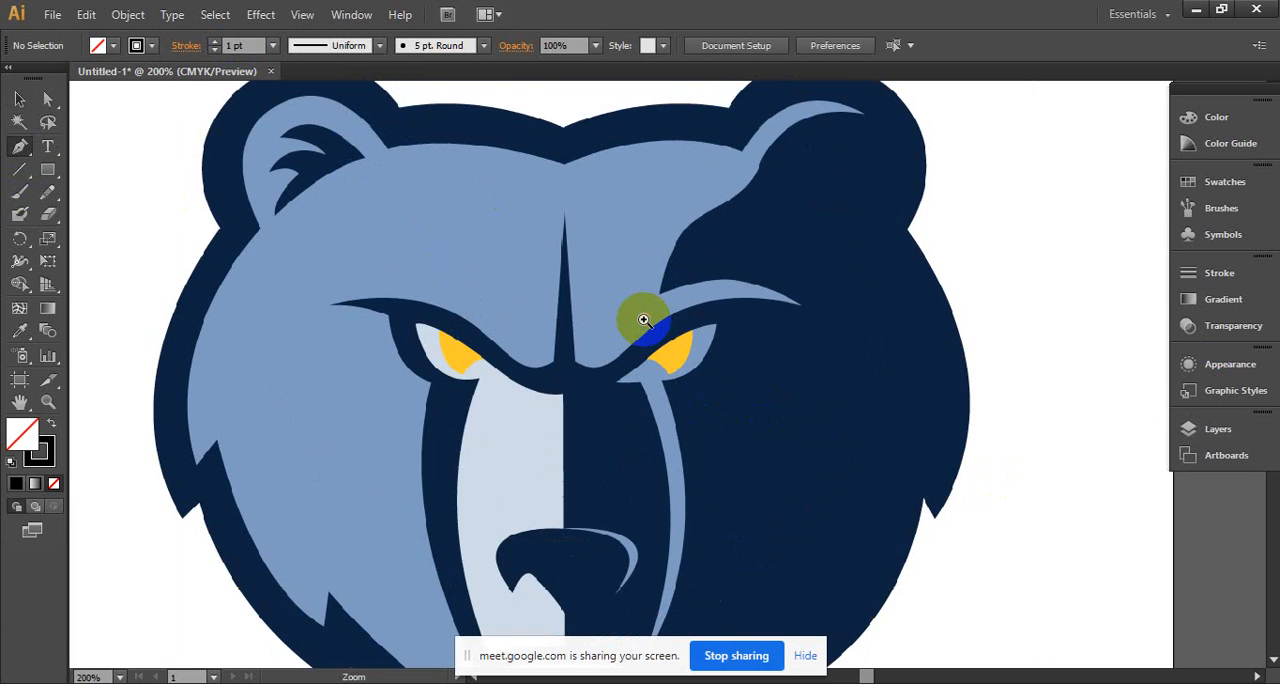
click(651, 320)
click(709, 327)
drag(634, 306, 646, 290)
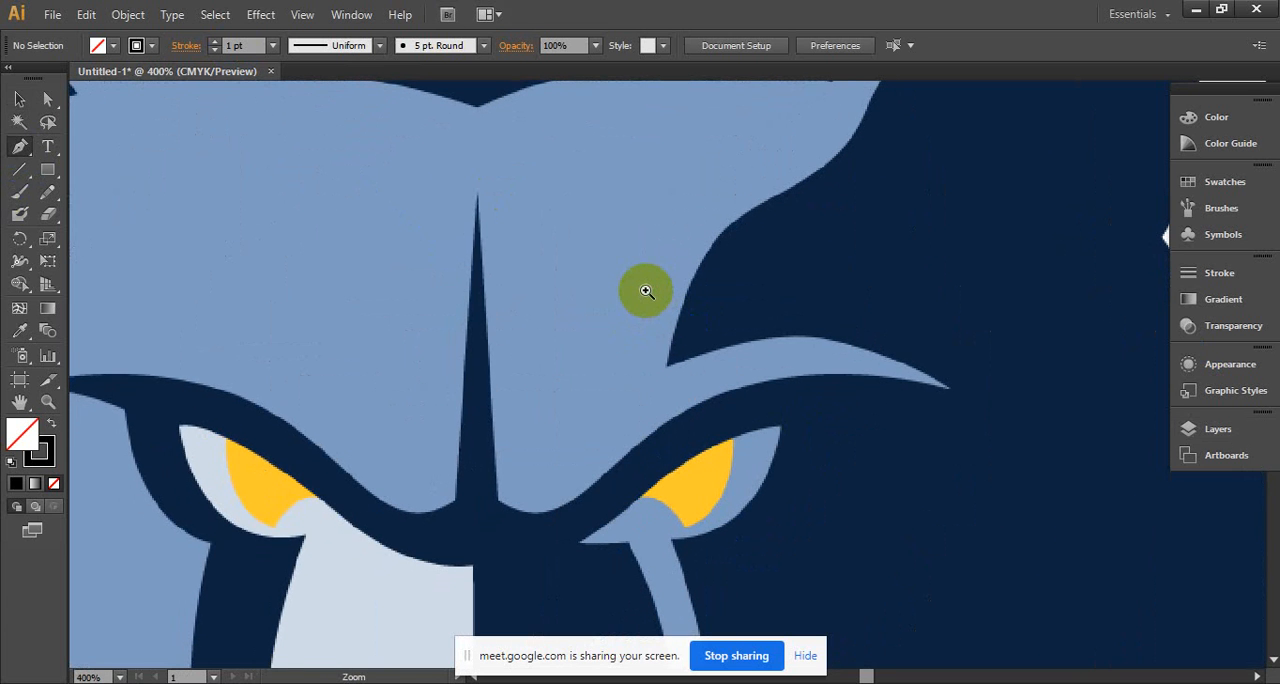
ctrl+alt+click(646, 290)
ctrl+alt+click(646, 290)
ctrl+alt+click(646, 290)
drag(684, 625, 657, 303)
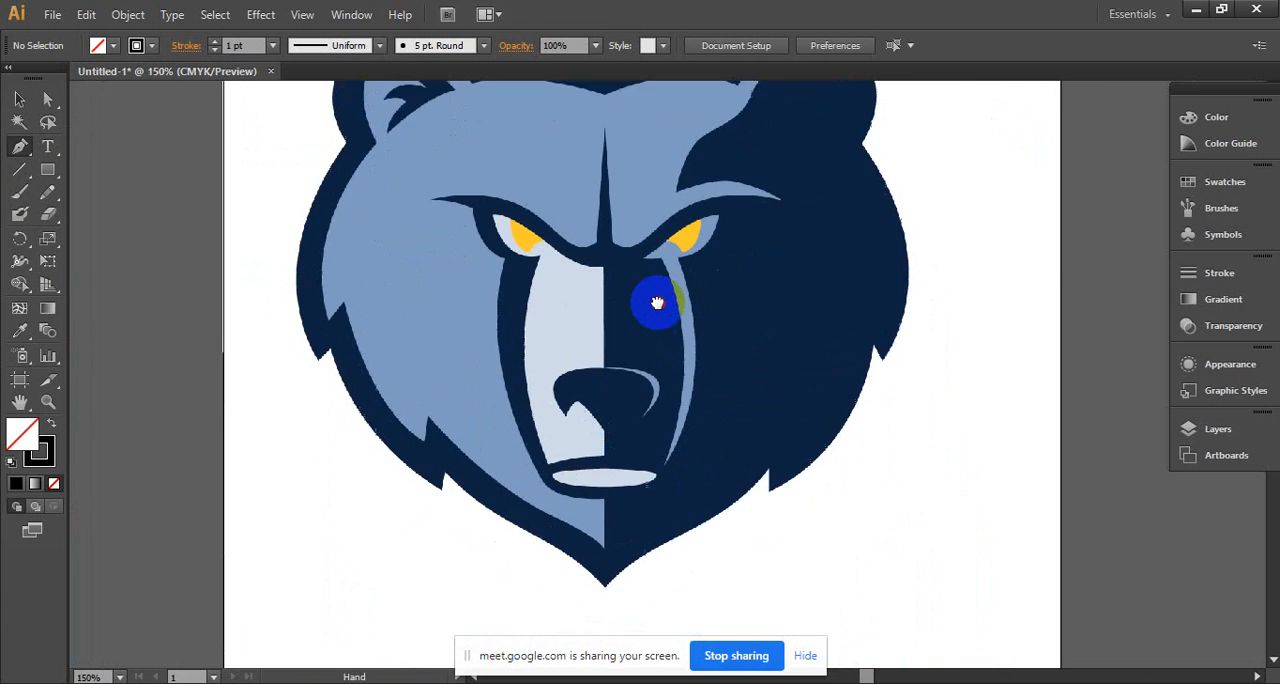
- Trace the bear's jaw with the Pen tool from the chin tip along two curved segments to the first fur notch on the right
ctrl+click(714, 567)
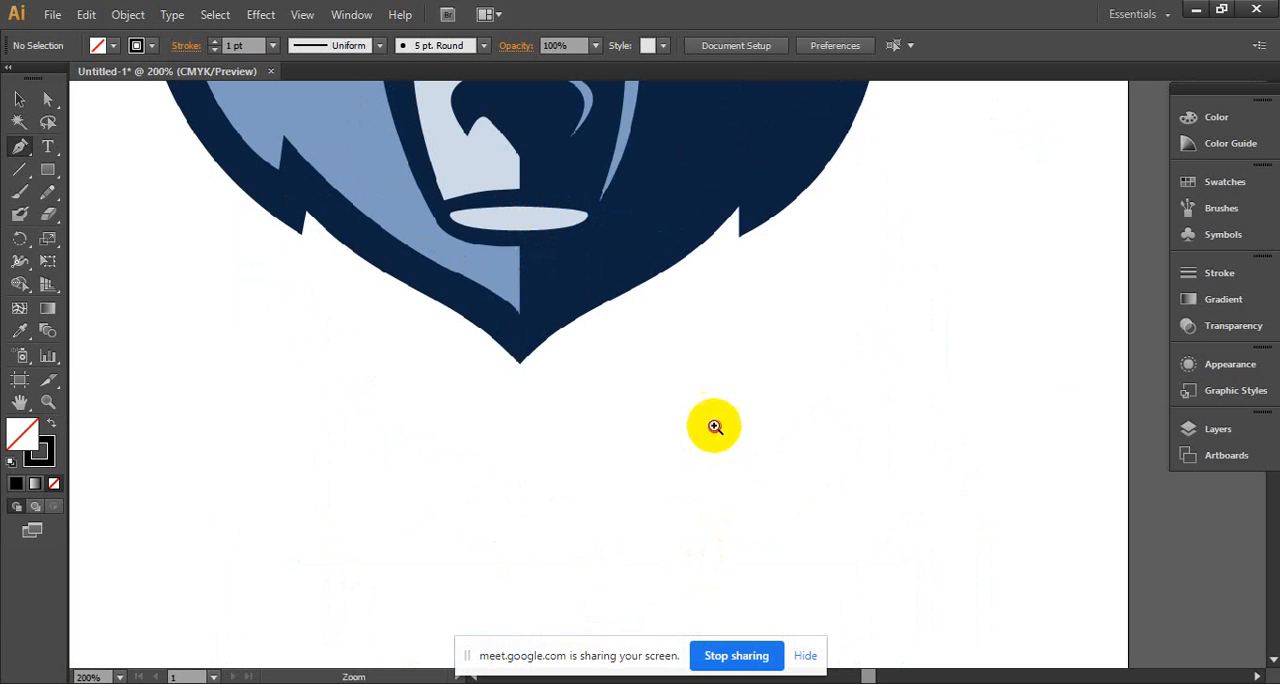
ctrl+click(714, 422)
ctrl+click(669, 299)
drag(669, 300, 747, 552)
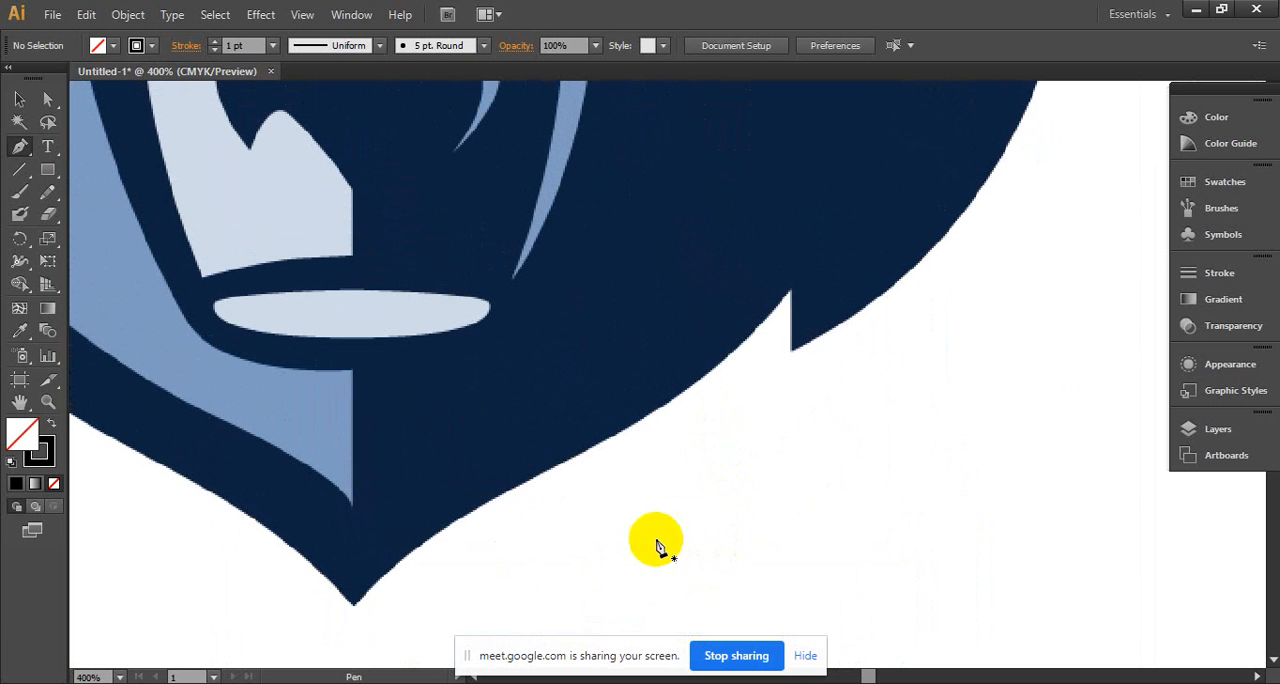
click(352, 605)
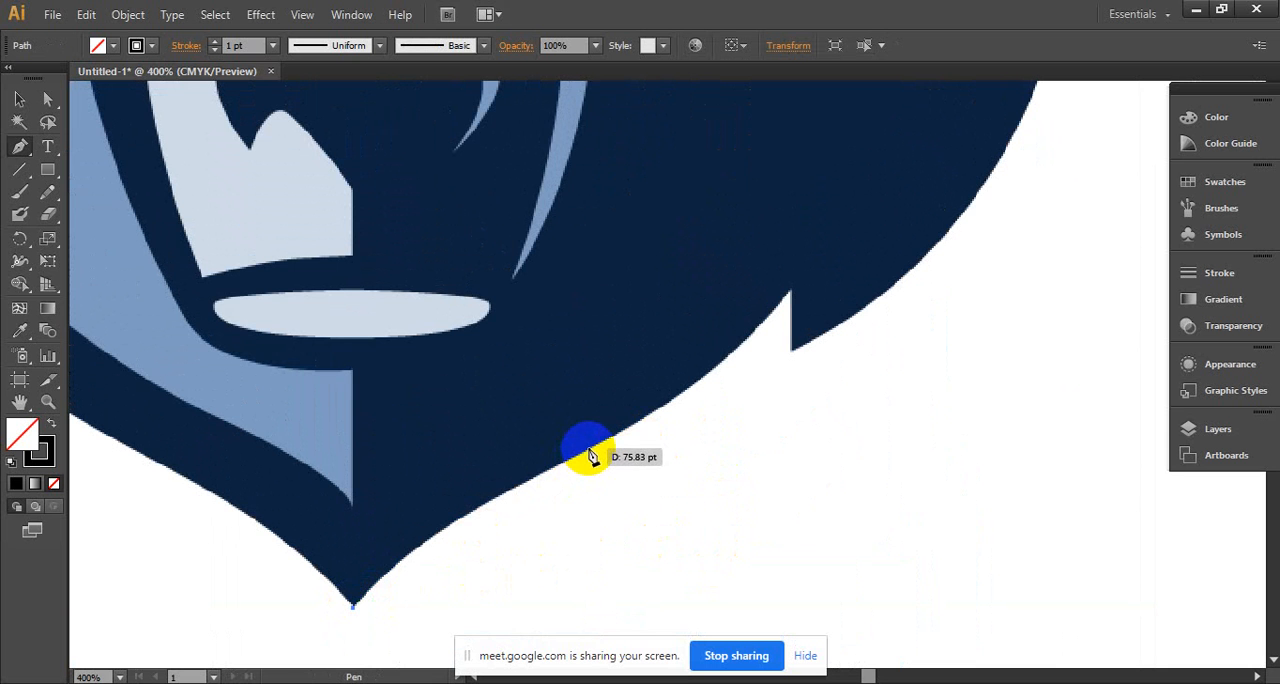
drag(591, 454, 800, 347)
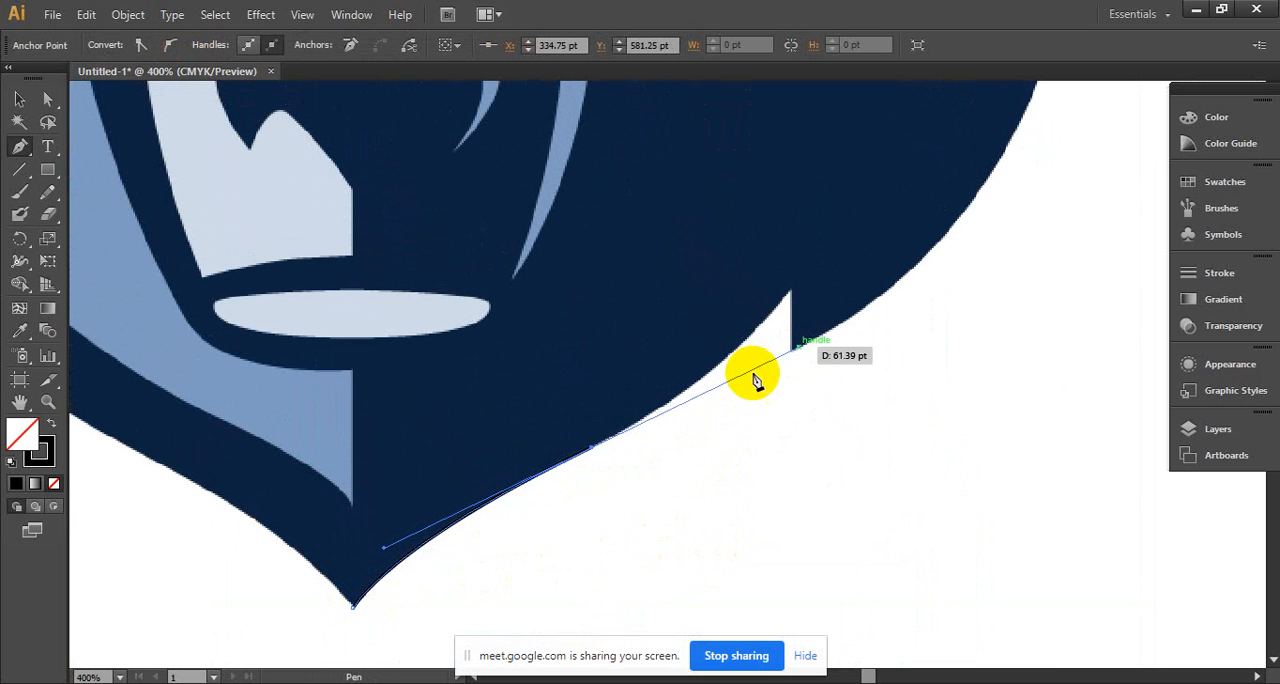
click(591, 449)
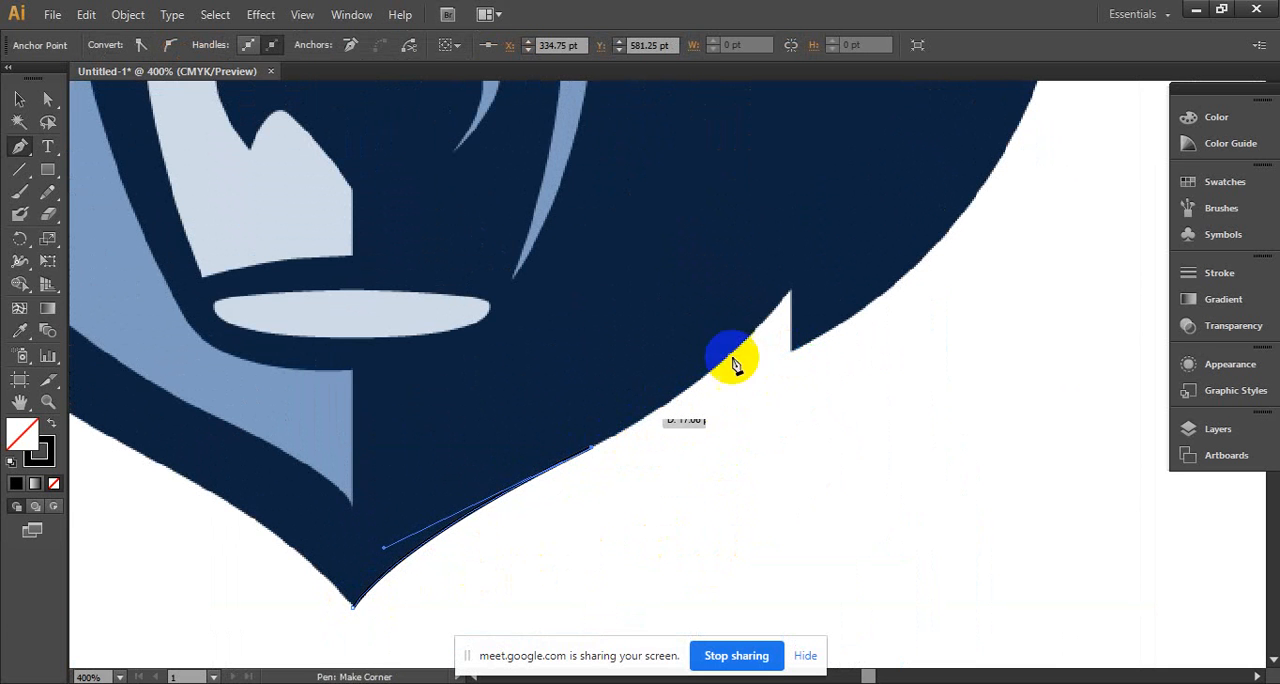
drag(790, 297, 907, 163)
click(791, 289)
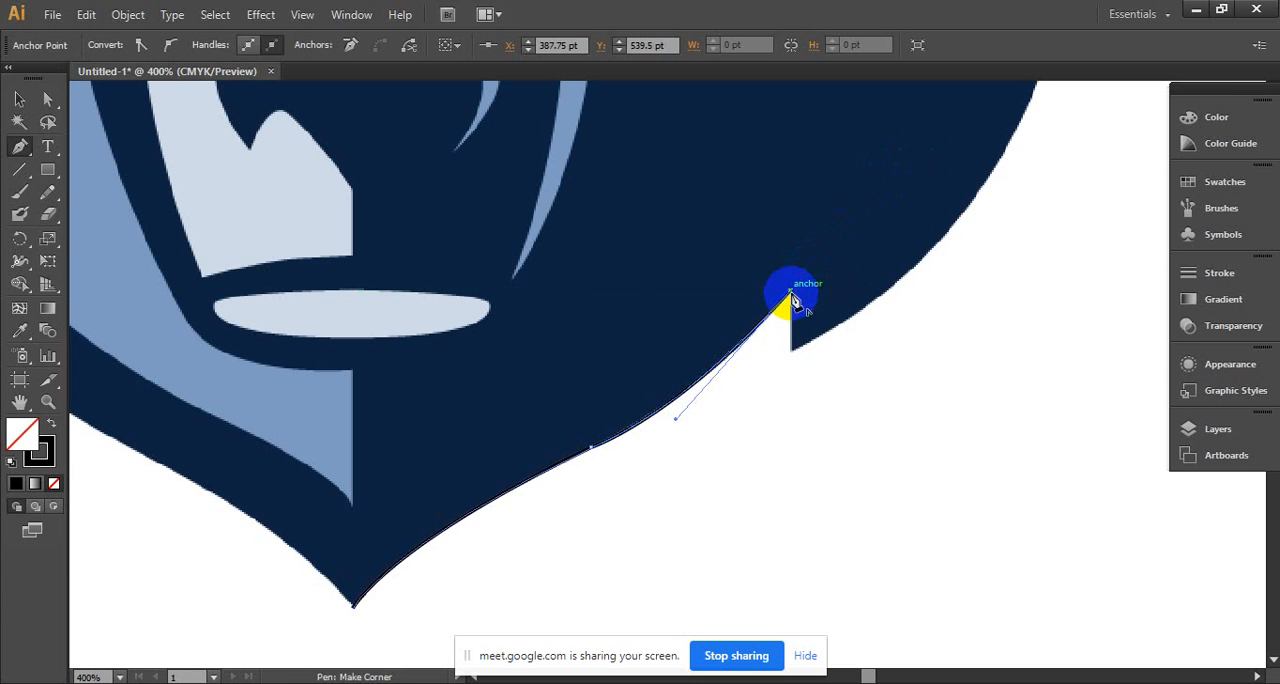
- Continue the path straight down the notch's vertical edge and curve it partway up the right cheek outline
click(794, 357)
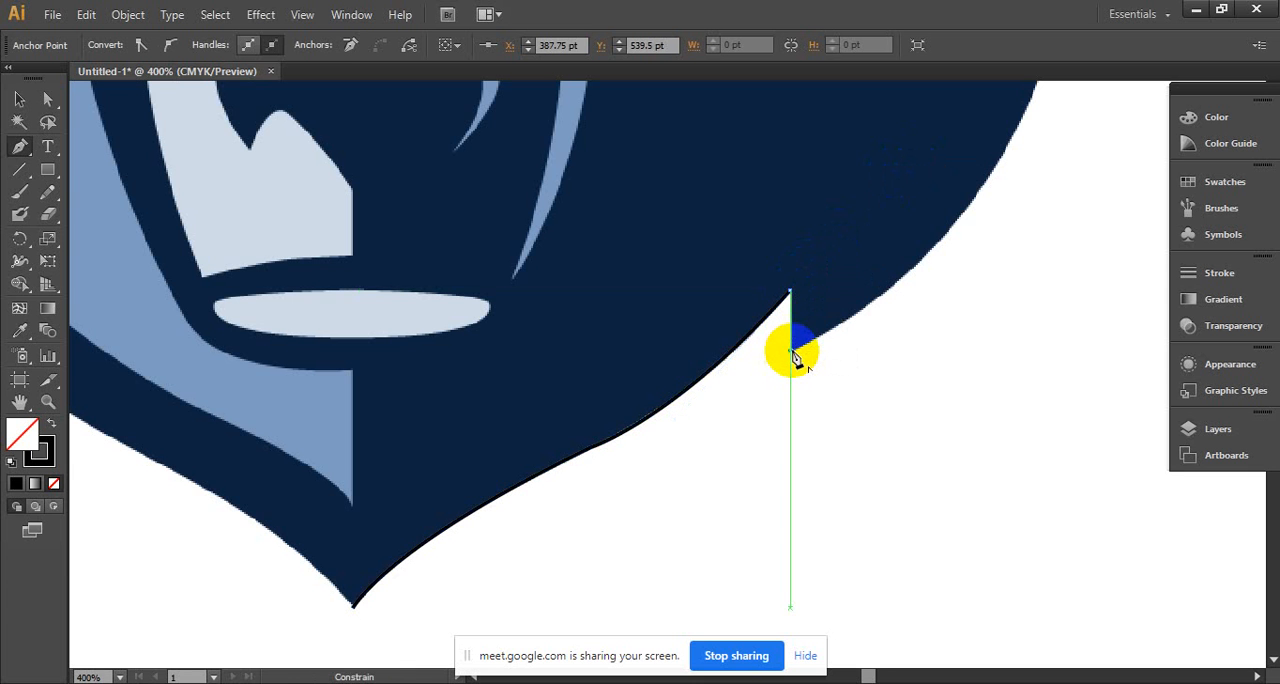
drag(791, 349, 387, 556)
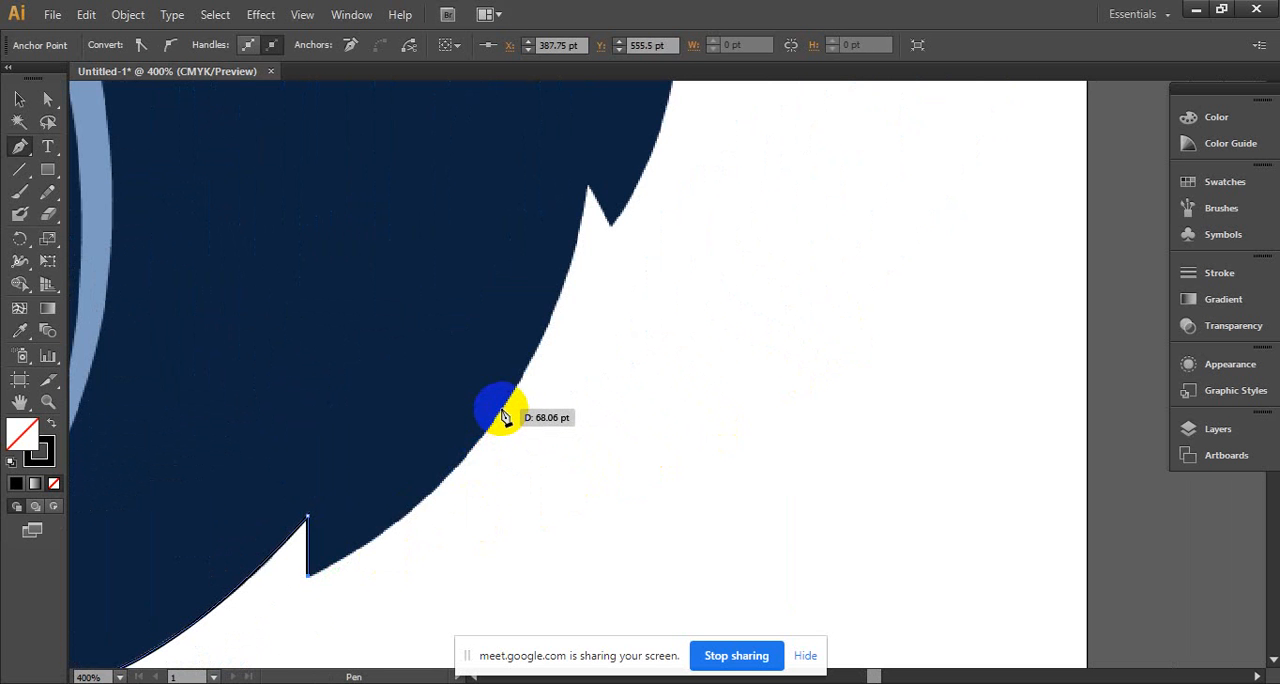
drag(502, 410, 510, 379)
drag(612, 254, 592, 282)
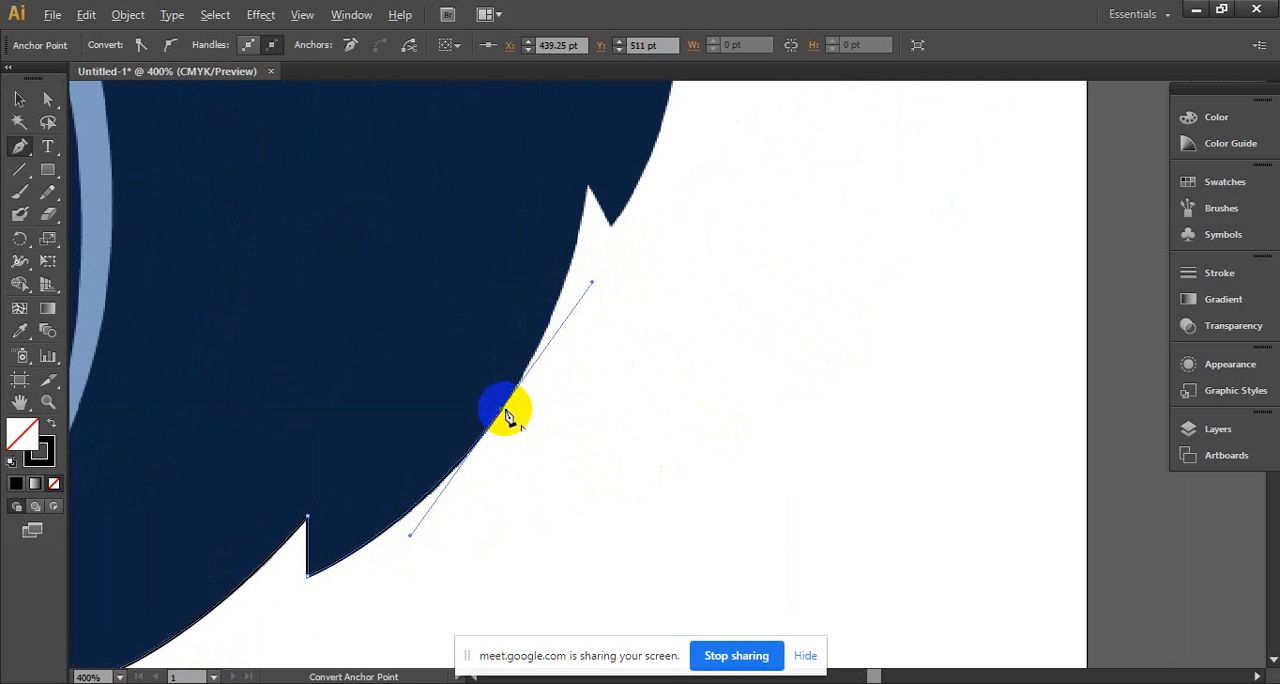
- Curve the path up the cheek to the second fur notch and add a corner point at the fur tip below it
scroll(562, 356, up, 3)
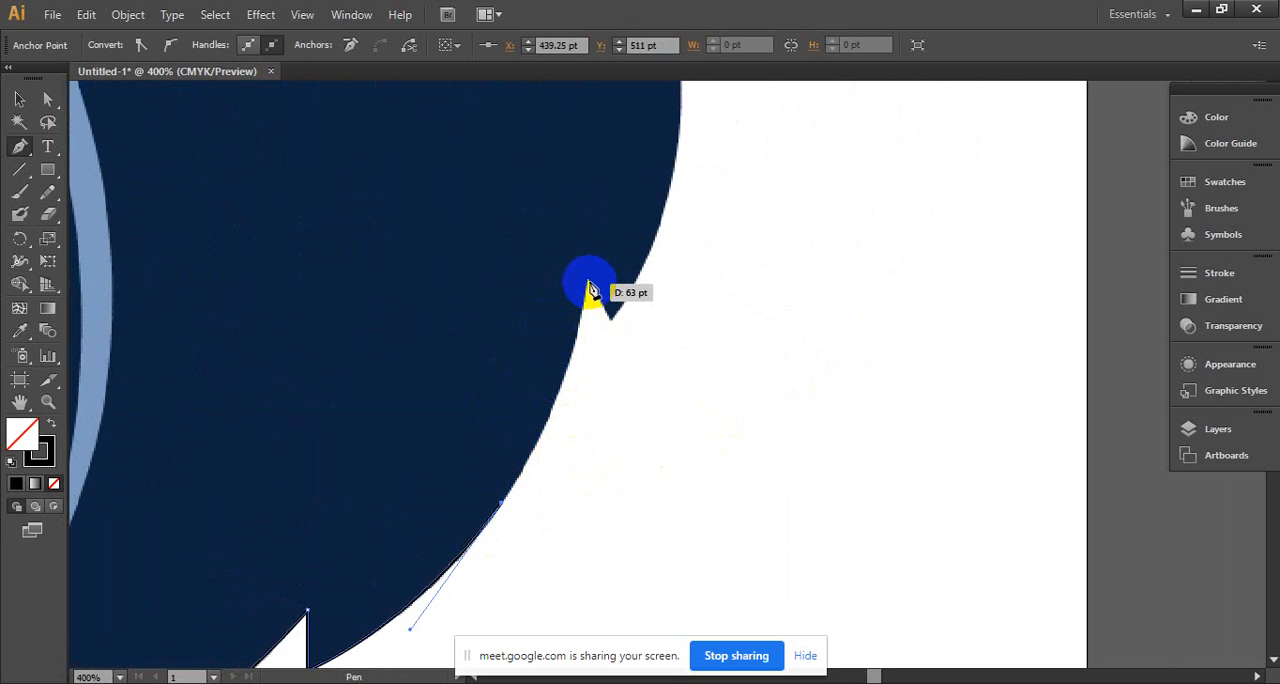
drag(588, 284, 604, 157)
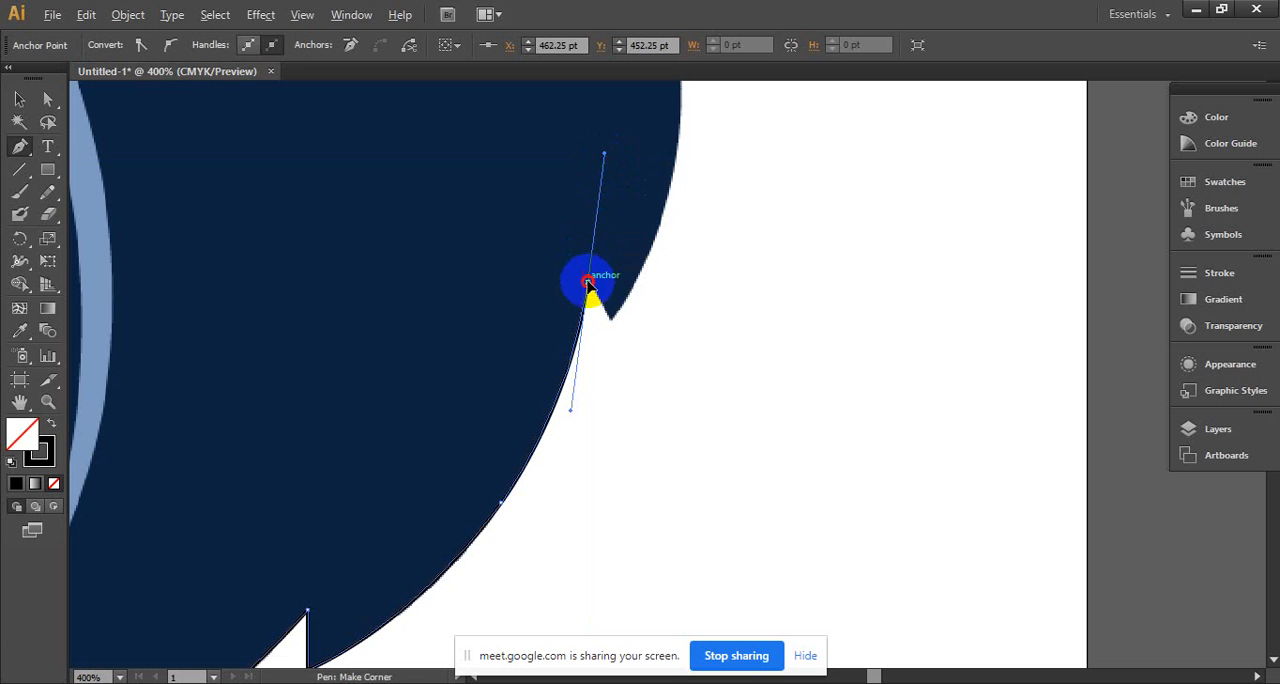
drag(588, 283, 613, 332)
click(612, 320)
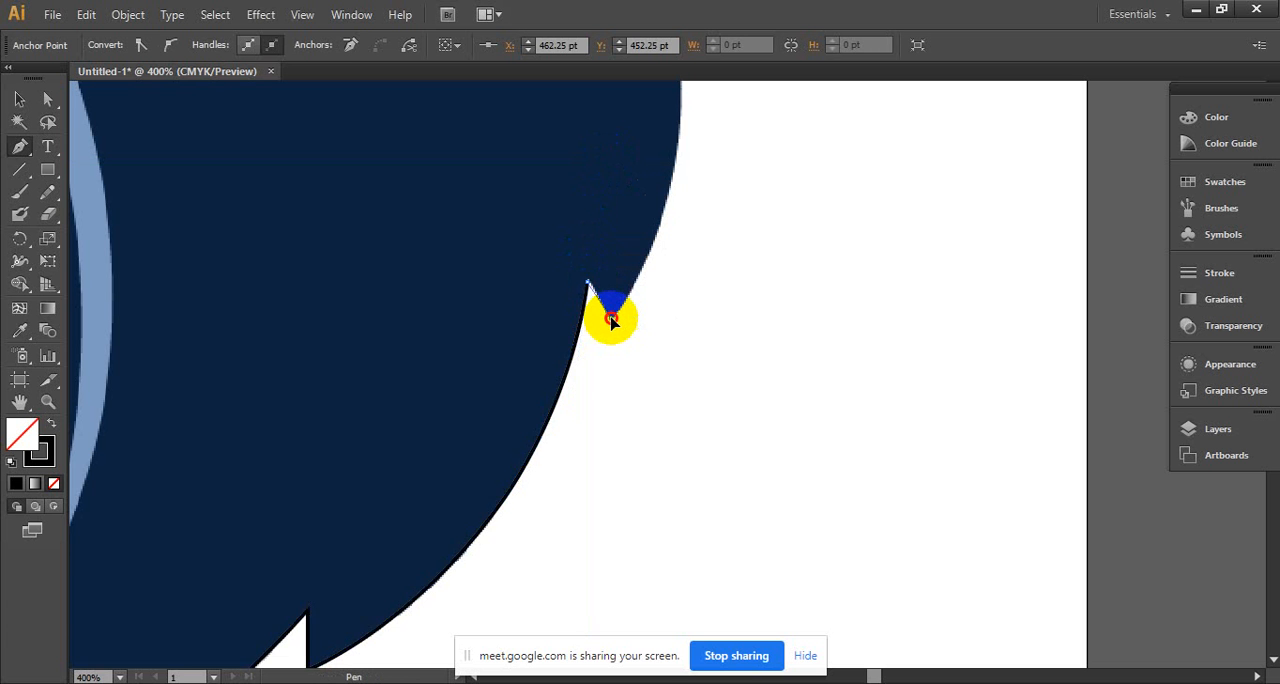
- Curve the path from the upper right fur tip up the outer right side of the head, adding a smooth anchor midway
ctrl+alt+click(692, 325)
ctrl+alt+click(691, 325)
drag(686, 298, 714, 386)
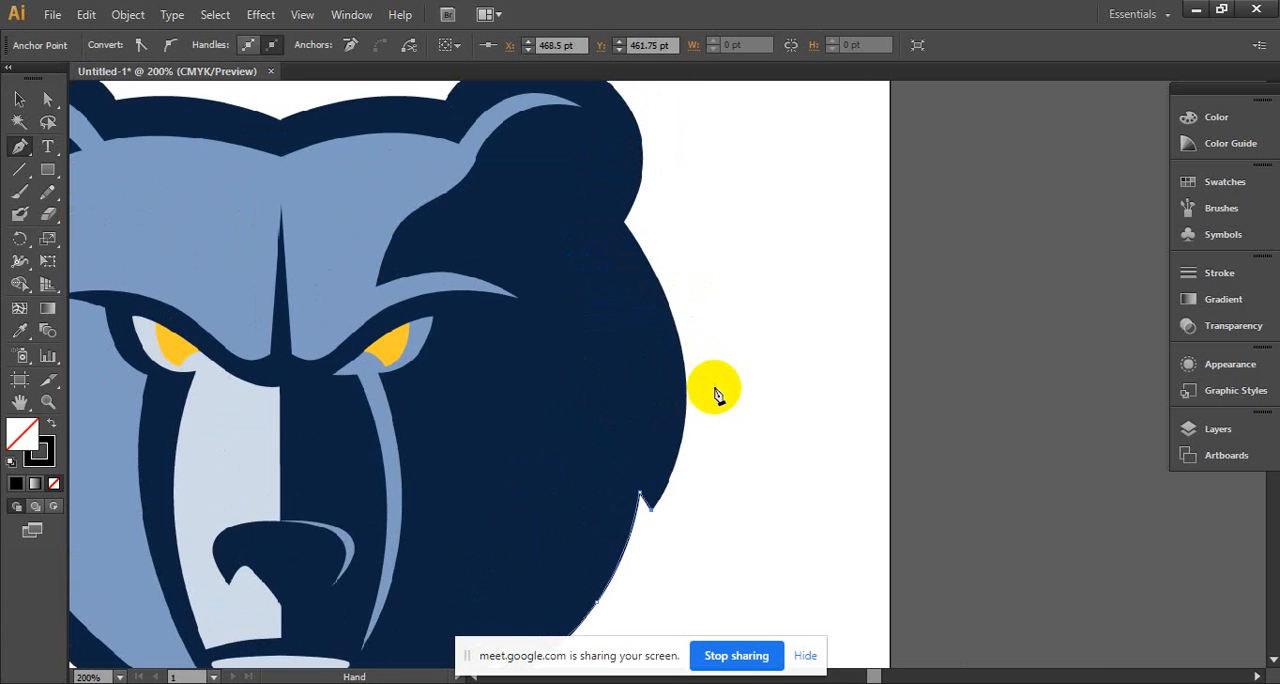
drag(666, 333, 643, 238)
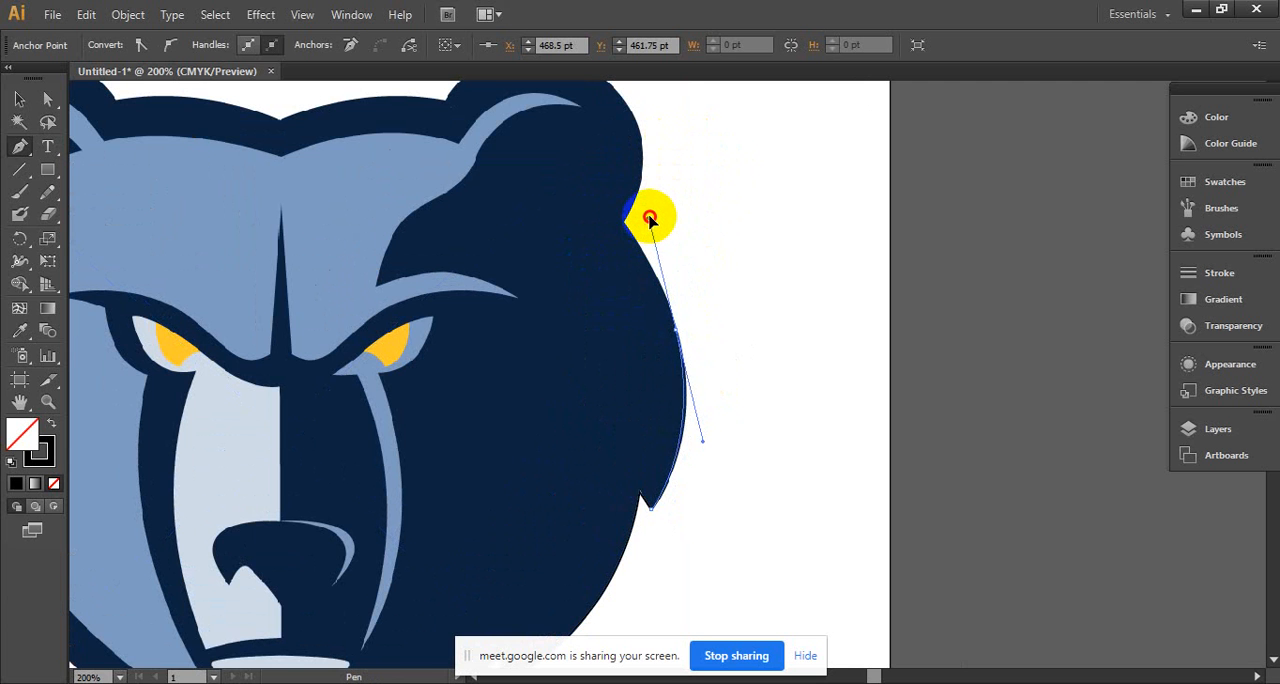
drag(646, 212, 646, 212)
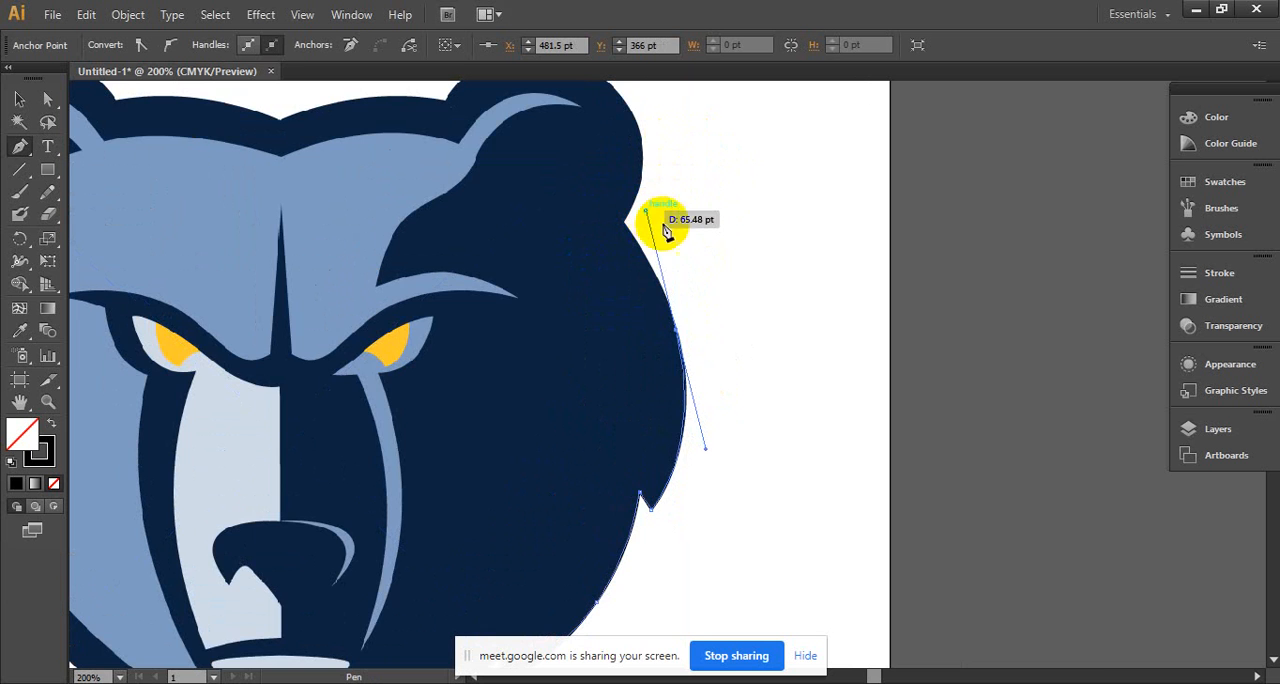
- Continue the path with a curved segment to the notch below the right ear and make that point a corner
ctrl+click(694, 306)
ctrl+click(692, 307)
drag(696, 413, 766, 415)
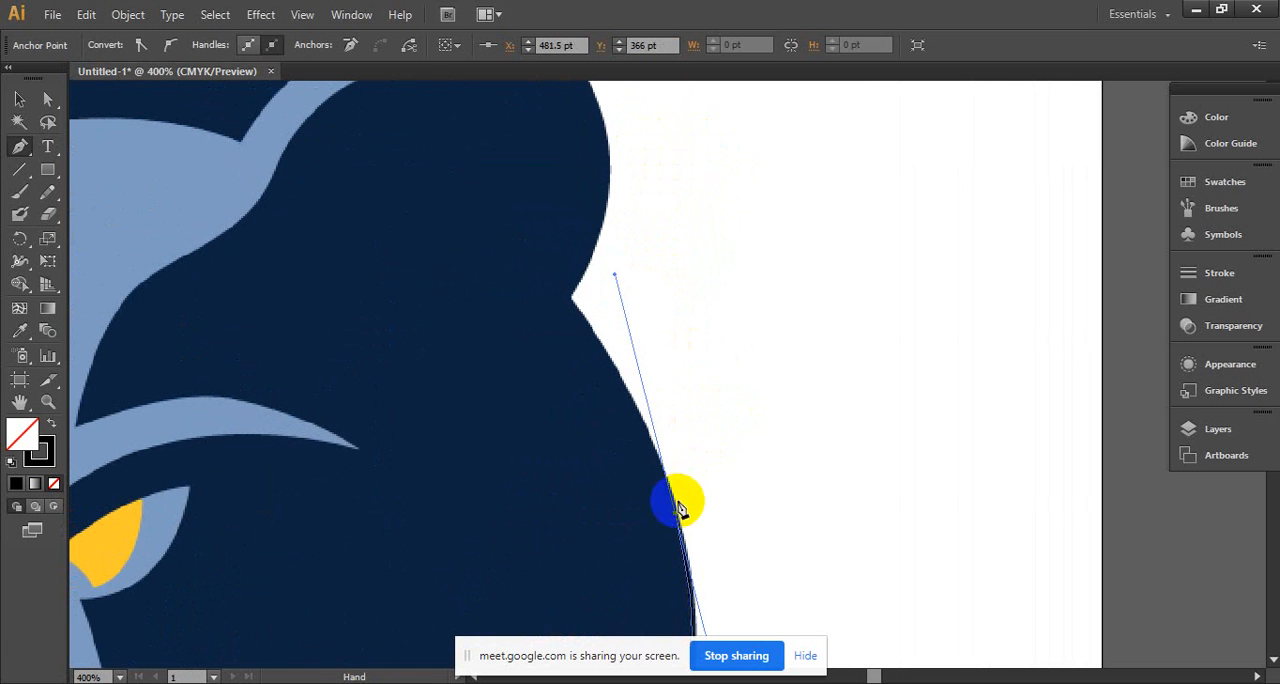
click(677, 516)
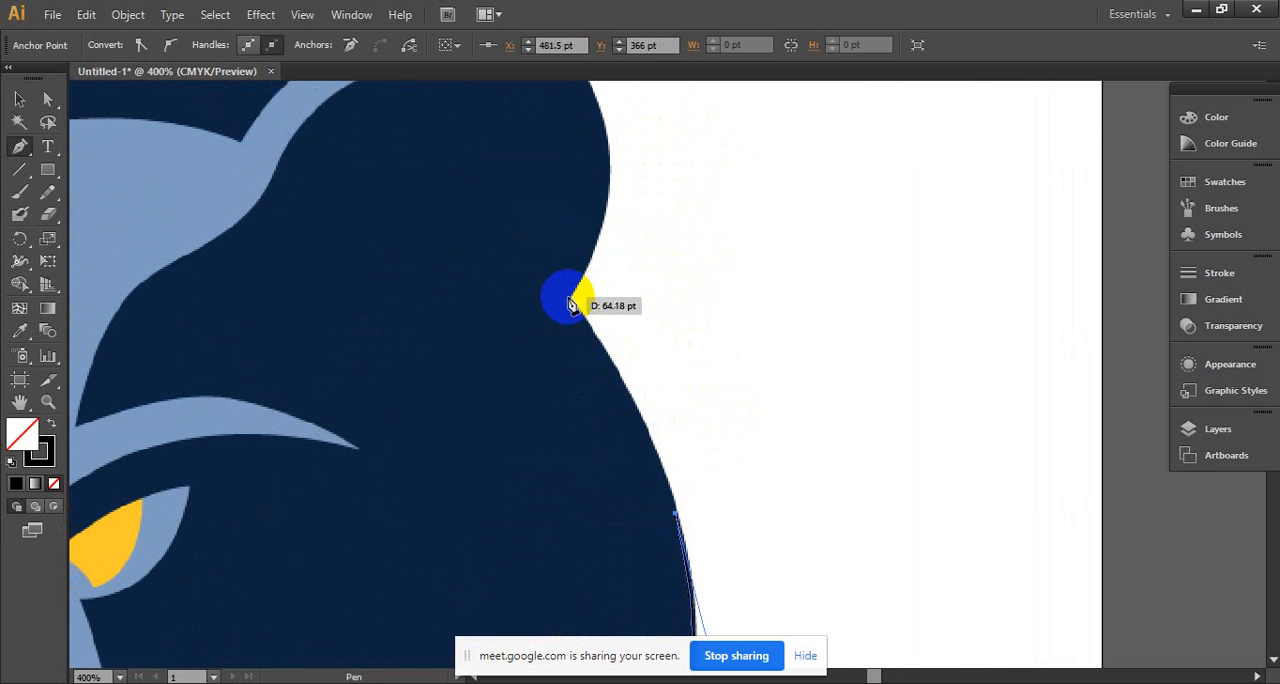
mouse_move(569, 300)
mouse_down()
mouse_move(479, 303)
mouse_move(503, 236)
mouse_move(490, 200)
mouse_up()
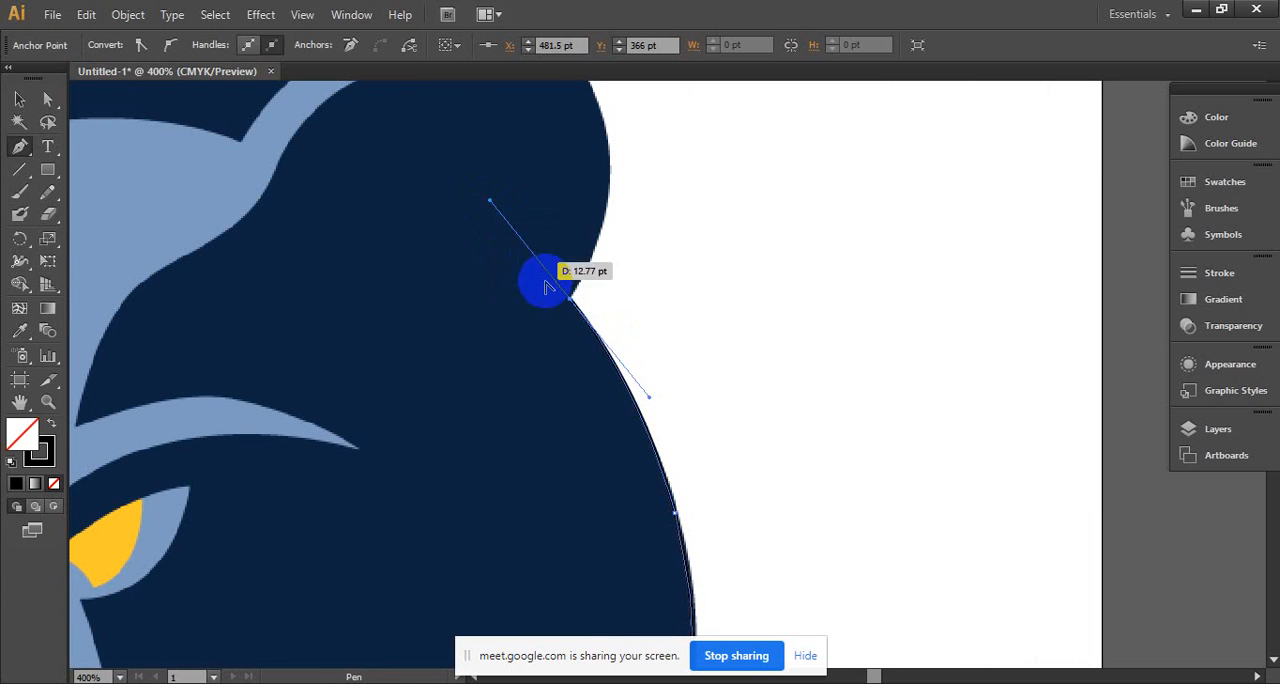
click(574, 304)
- Trace the right ear with curved segments over its top to the corner where it meets the top of the head
scroll(685, 440, up, 5)
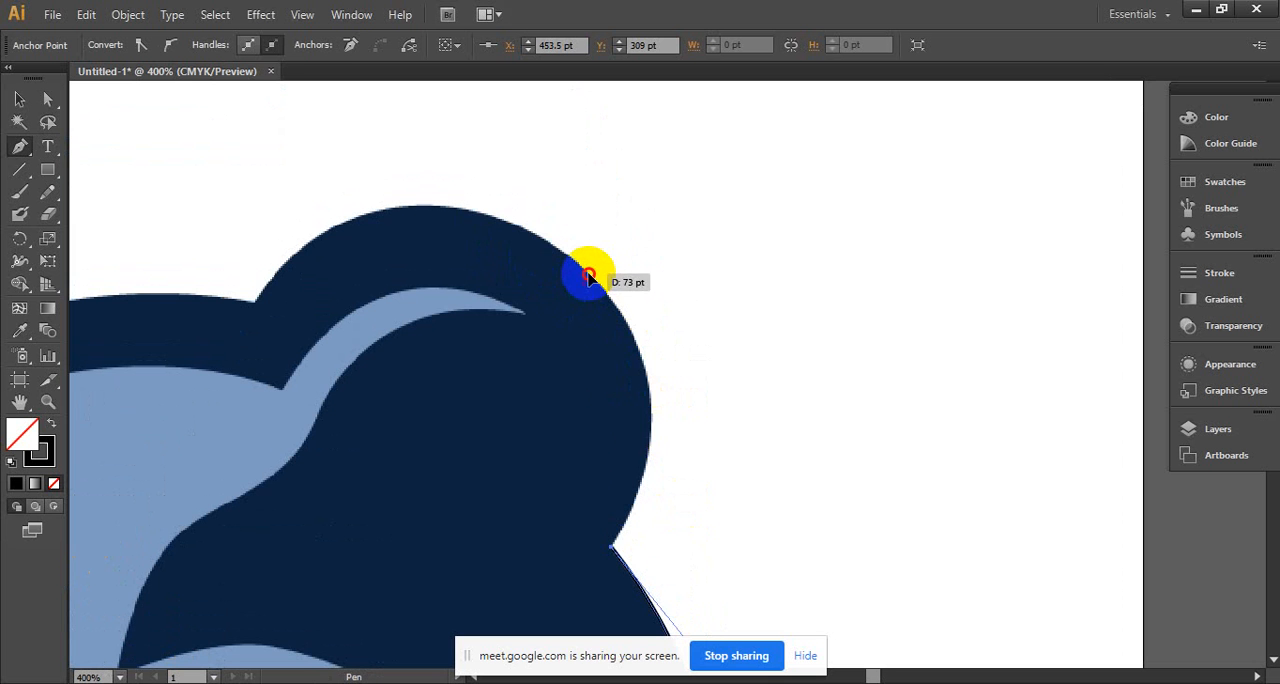
drag(588, 276, 457, 149)
drag(494, 186, 738, 285)
click(797, 362)
drag(797, 362, 892, 273)
drag(601, 257, 441, 358)
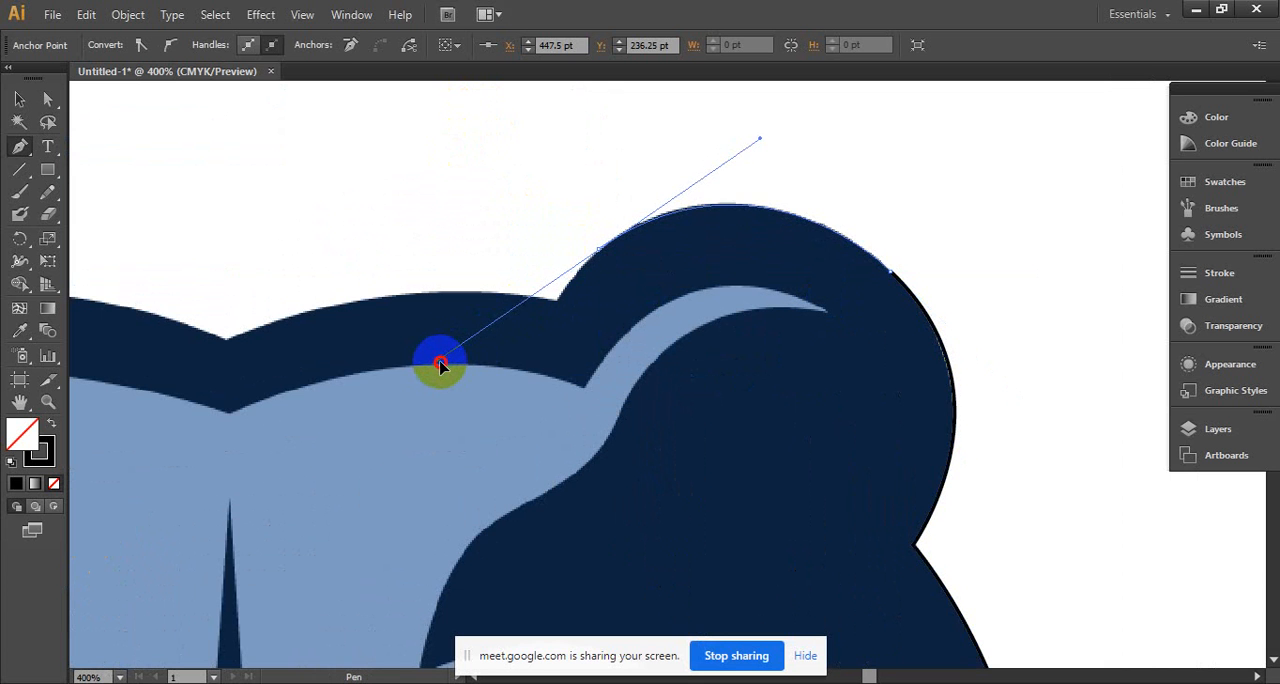
drag(441, 368, 441, 366)
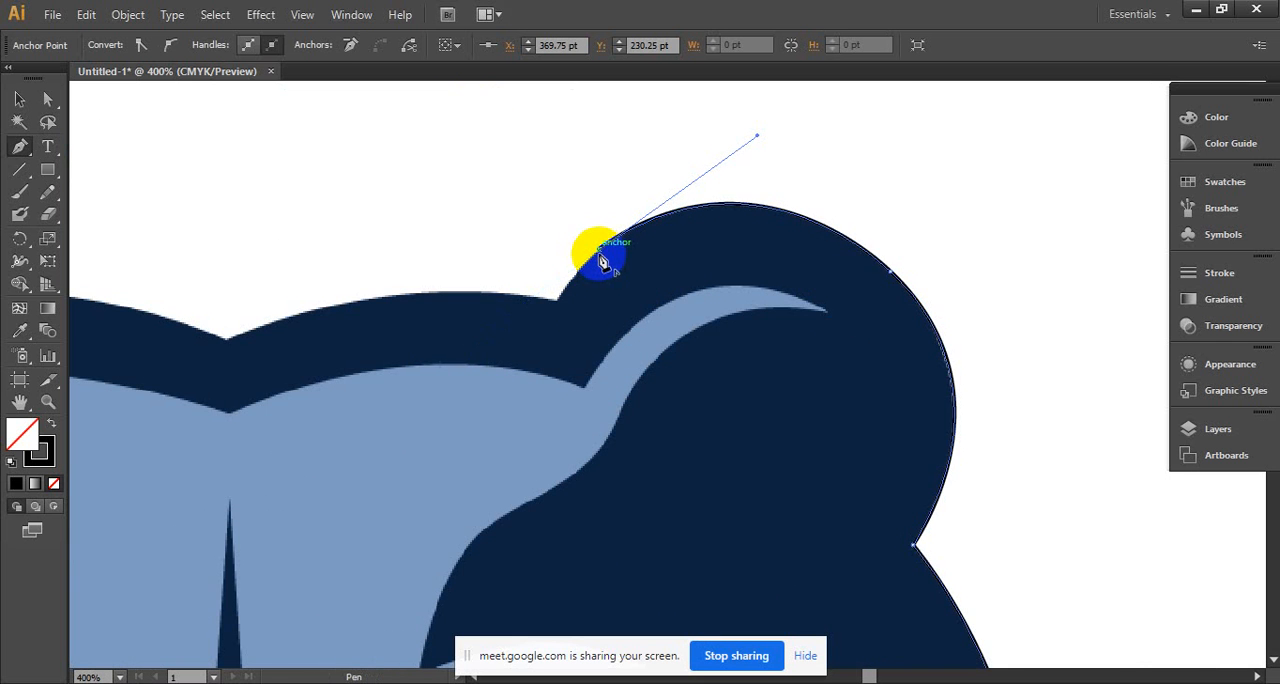
drag(596, 302, 697, 259)
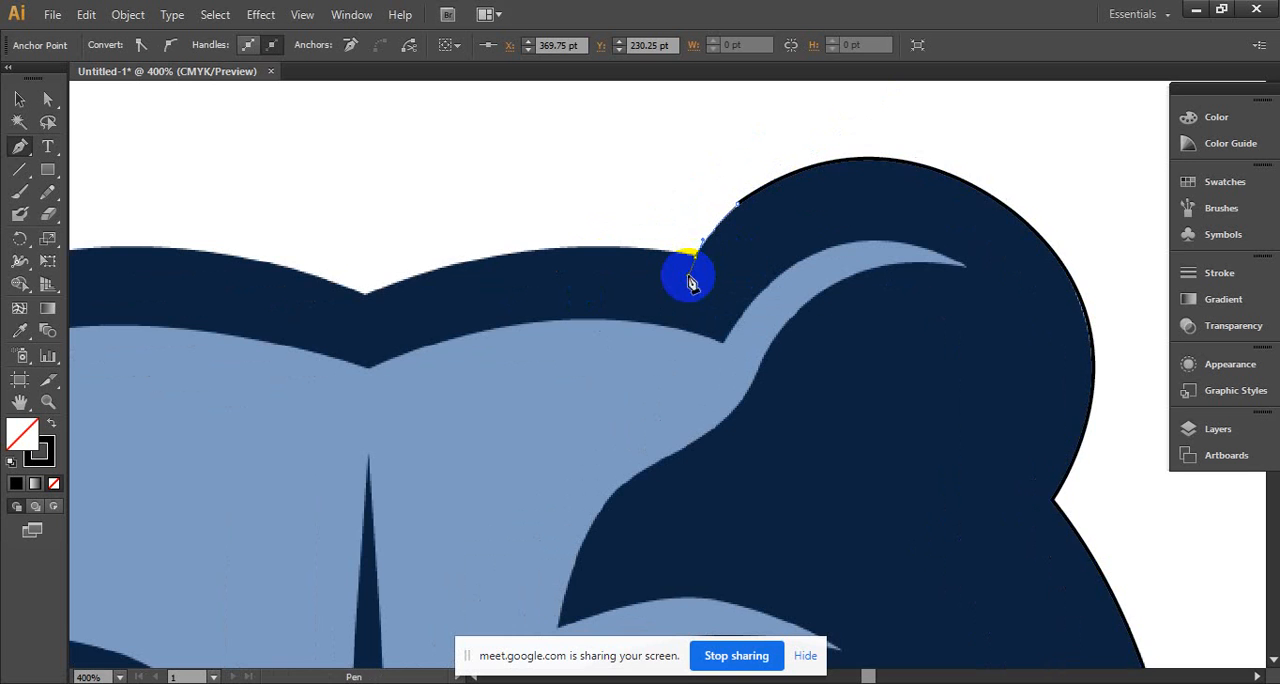
alt+click(700, 266)
- Curve the path along the top of the head through a corner at the centre dip to the base of the left ear
drag(601, 300, 806, 283)
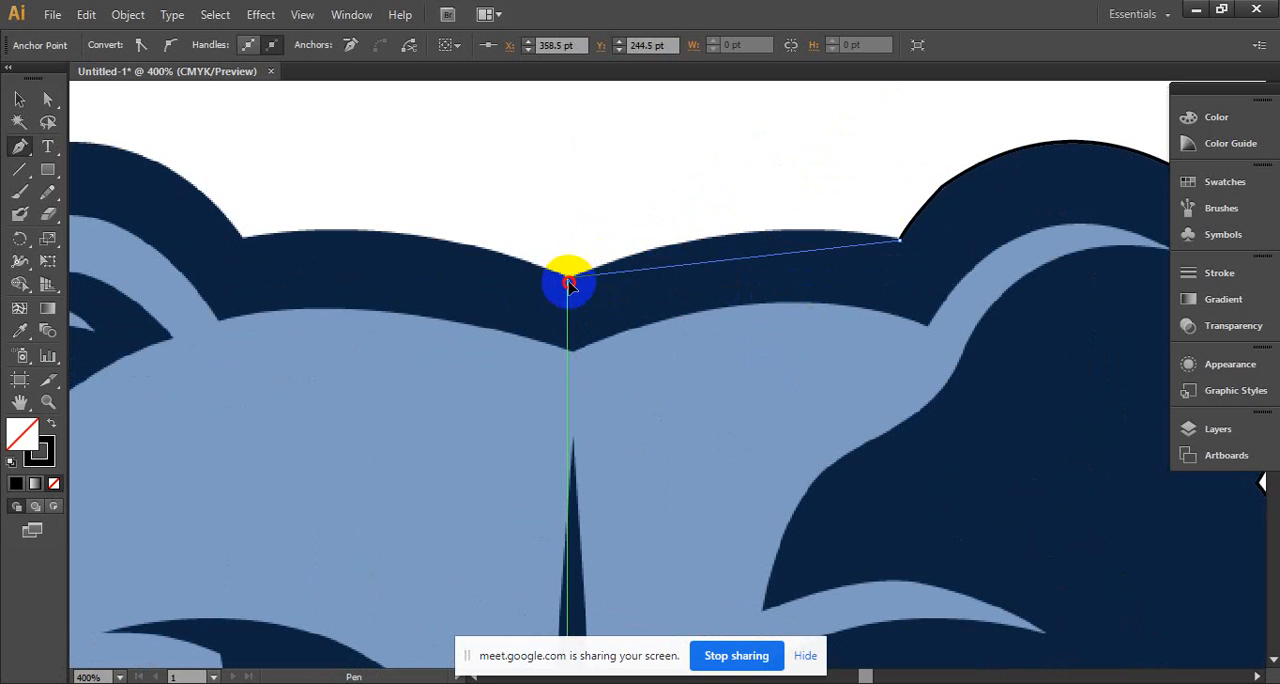
drag(567, 277, 370, 357)
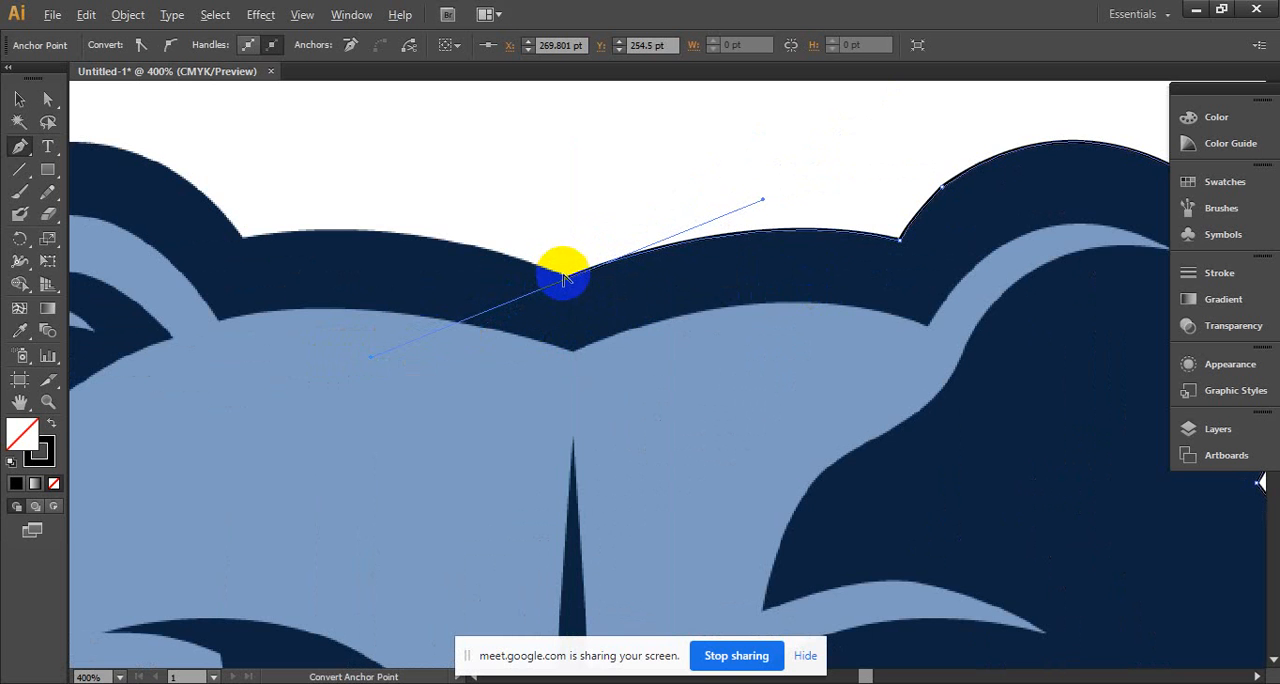
click(565, 276)
drag(591, 282, 708, 304)
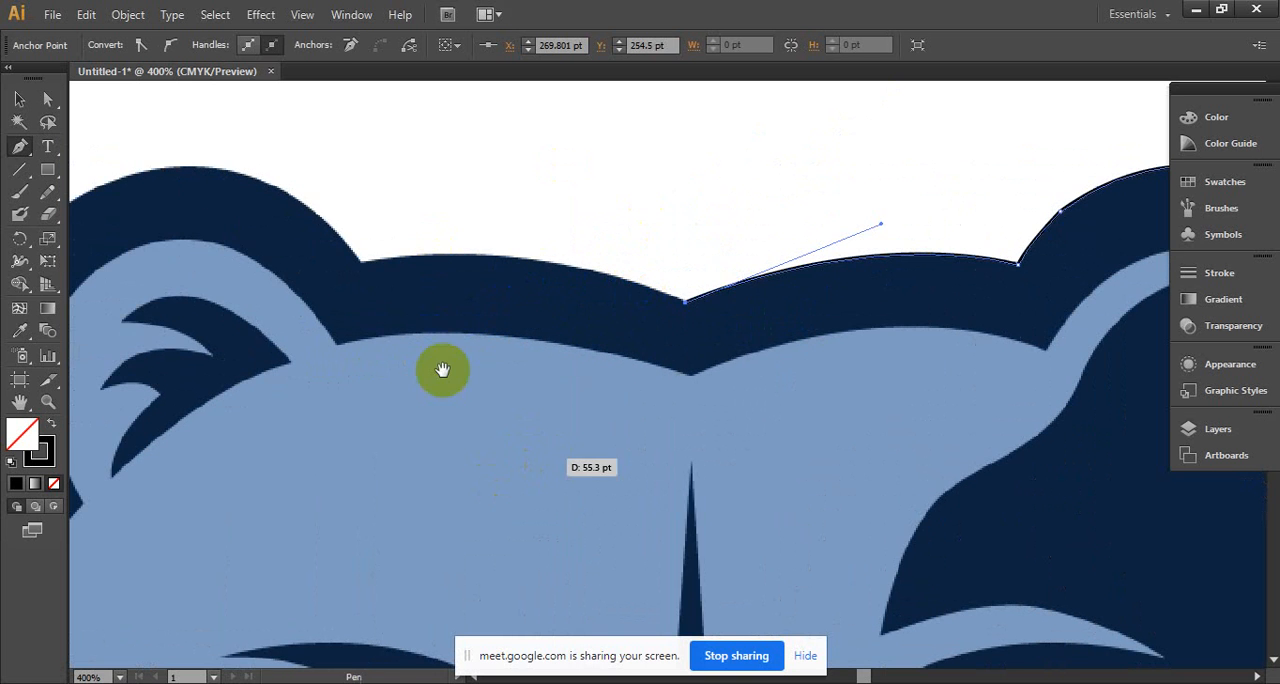
drag(425, 354, 535, 346)
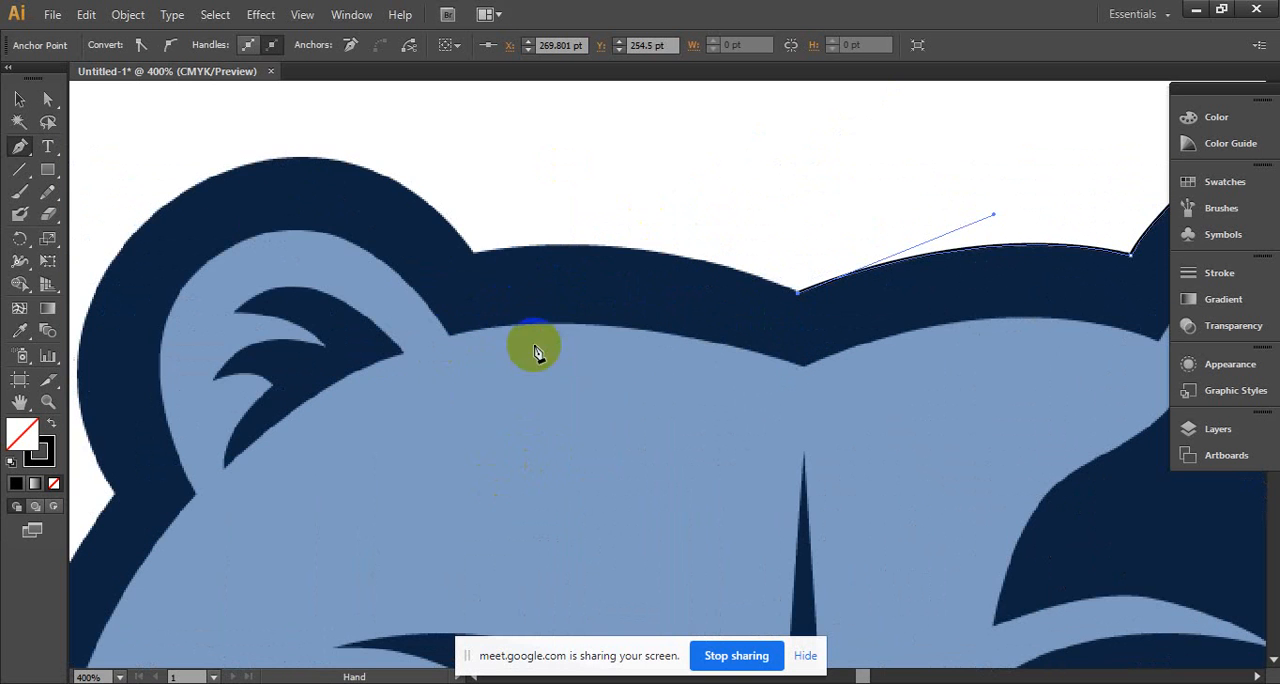
drag(474, 256, 321, 293)
drag(393, 308, 738, 355)
click(497, 265)
drag(497, 265, 427, 379)
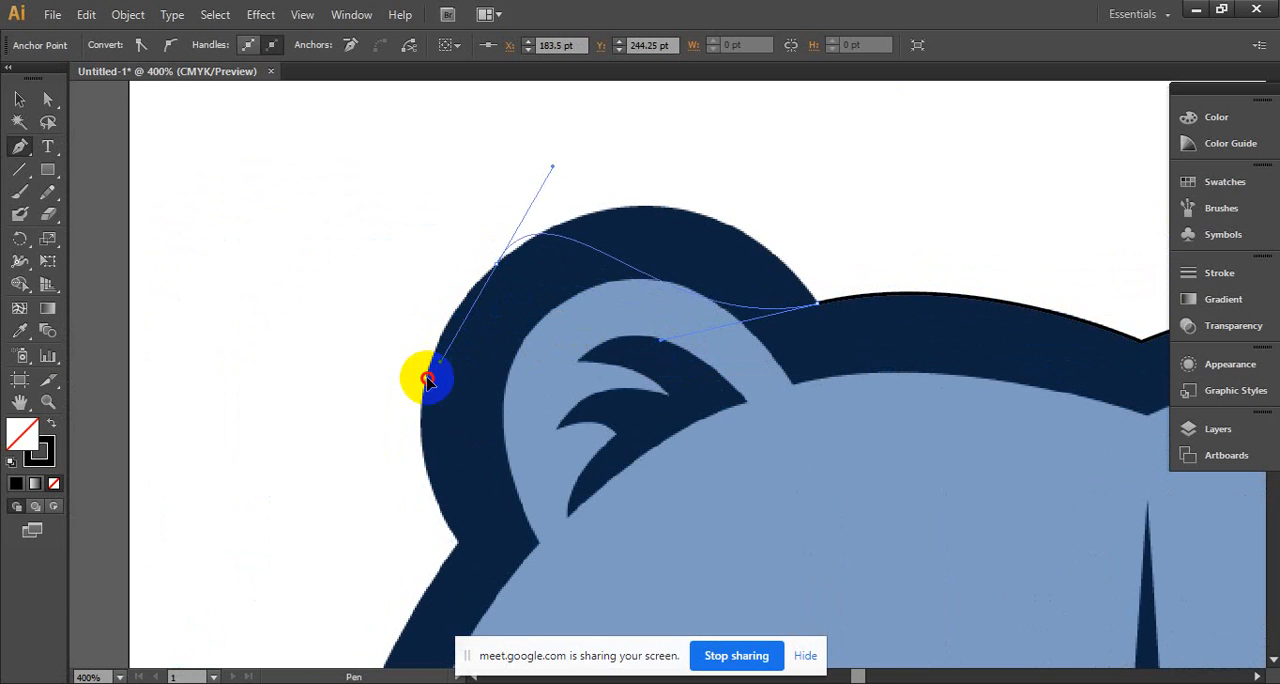
key(ctrl+z)
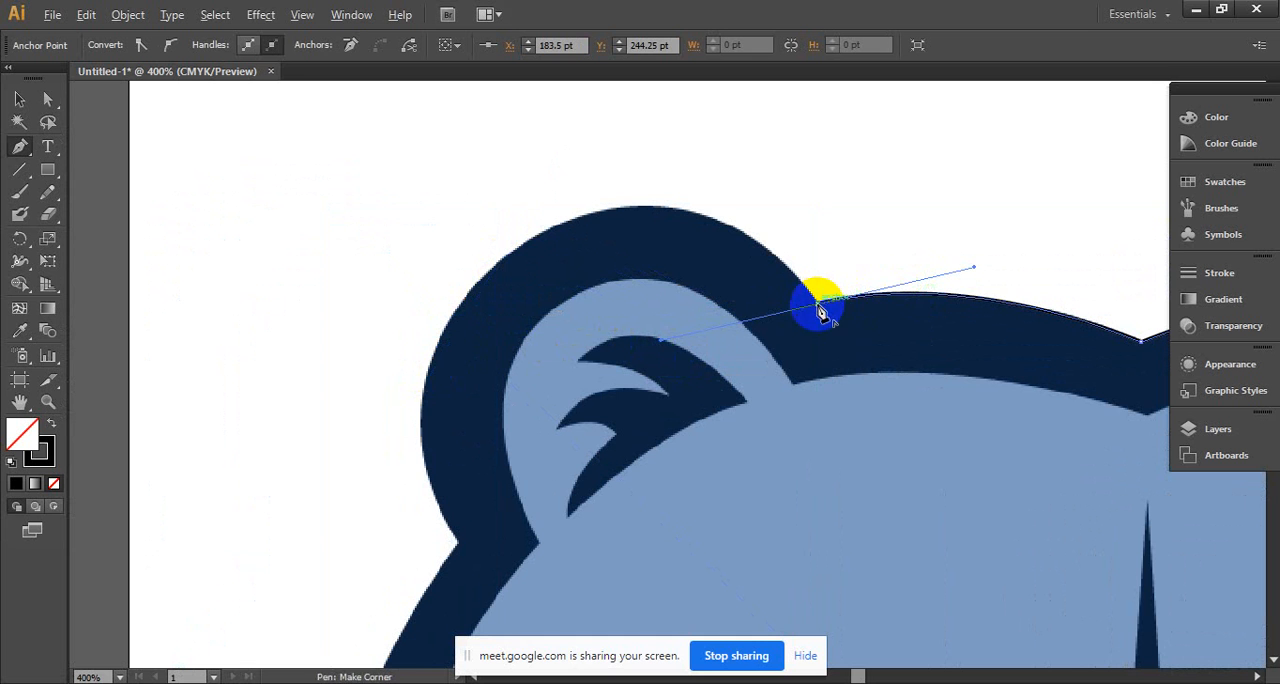
- Make the left ear's inner base point a corner, then curve the path around the ear to a corner at its lower notch
click(818, 303)
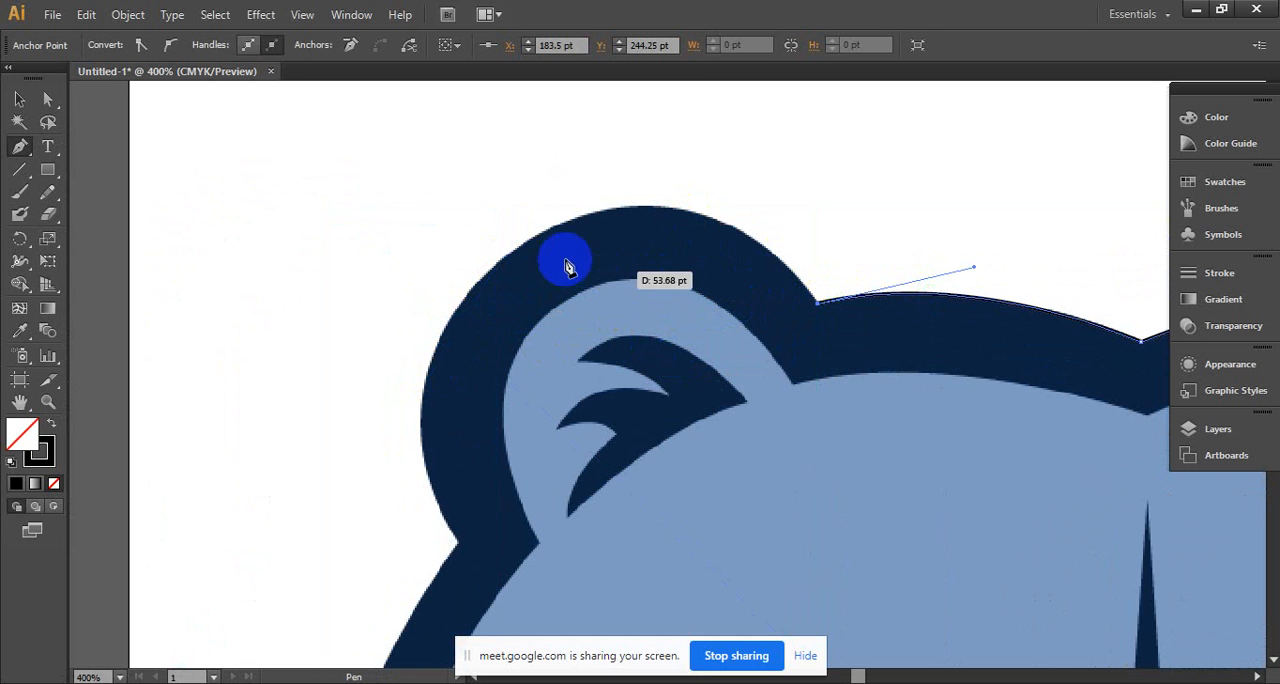
drag(512, 259, 326, 377)
drag(482, 370, 694, 220)
alt+click(660, 200)
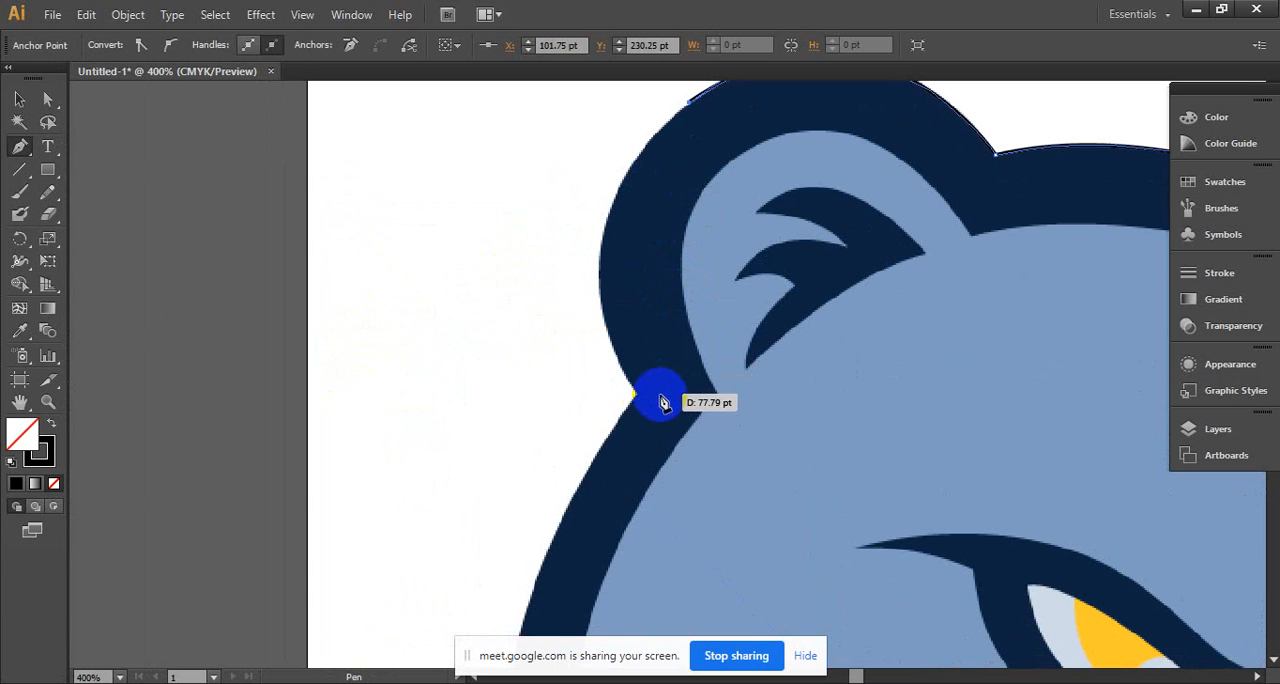
mouse_move(636, 395)
mouse_down()
mouse_move(623, 391)
mouse_move(666, 397)
mouse_move(706, 460)
mouse_move(693, 500)
mouse_move(724, 571)
mouse_move(745, 580)
mouse_move(740, 569)
mouse_up()
drag(733, 510, 767, 384)
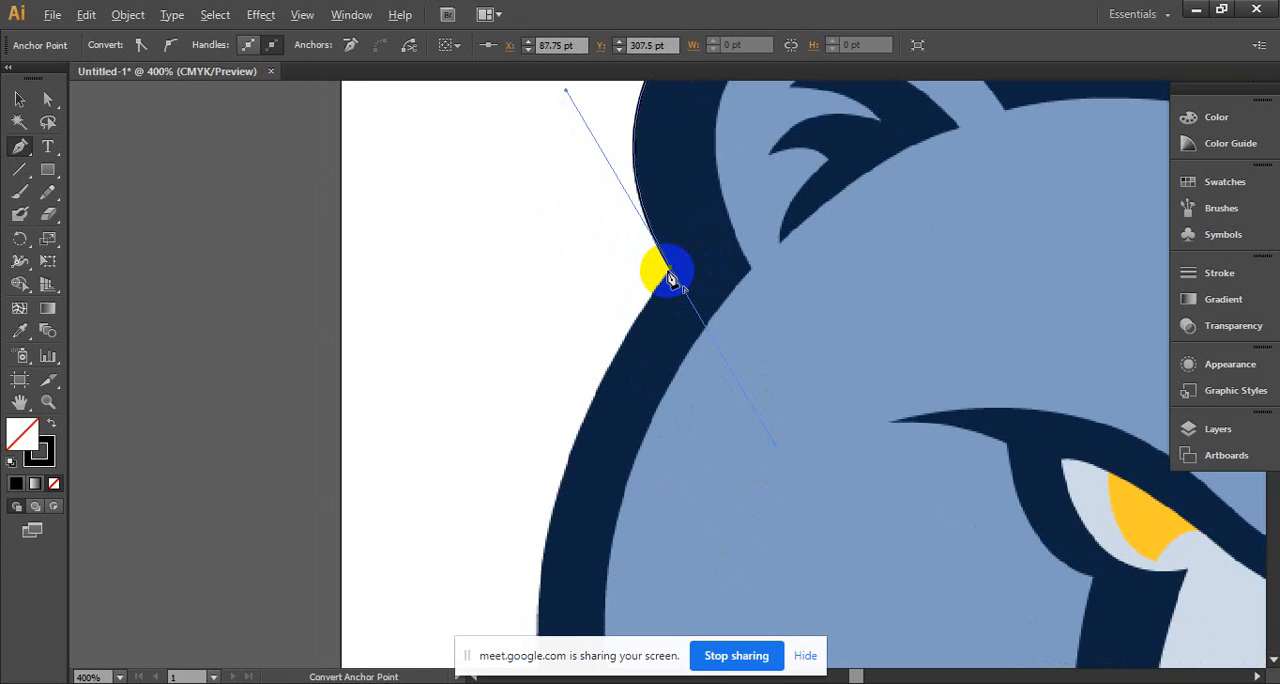
click(670, 268)
- Curve the path down the left side of the head in two segments to a corner at the upper left fur tip
drag(630, 474, 682, 387)
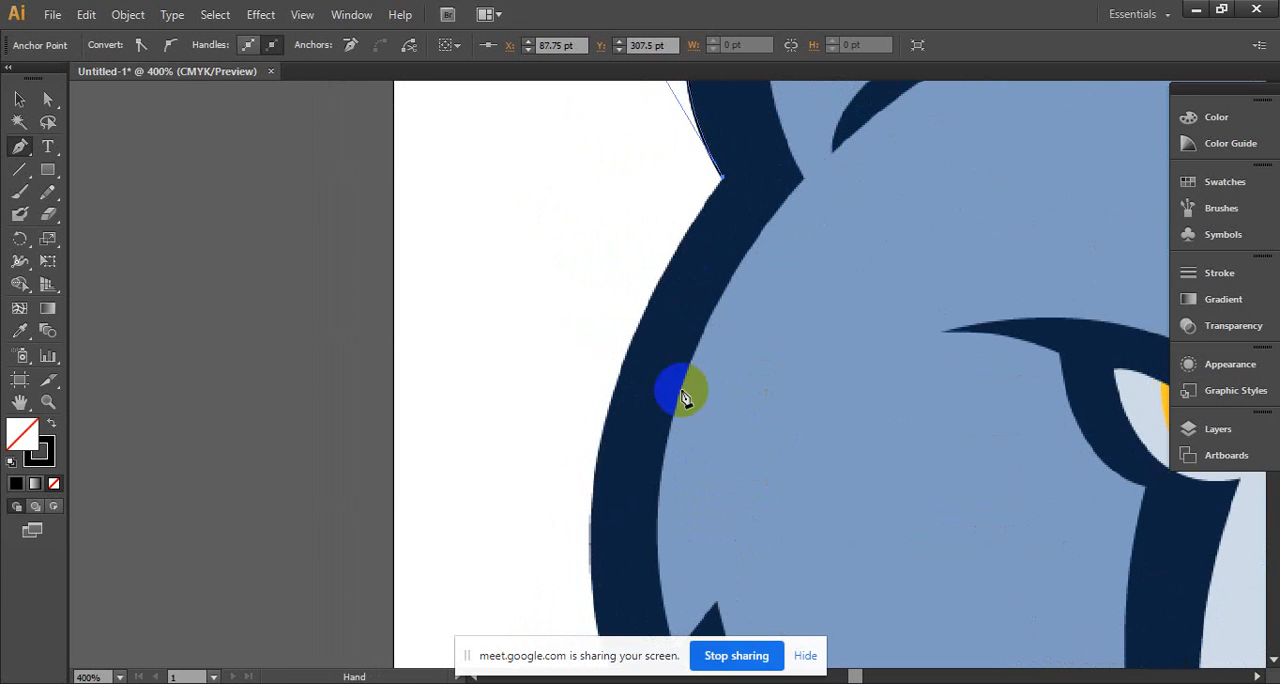
drag(596, 466, 586, 588)
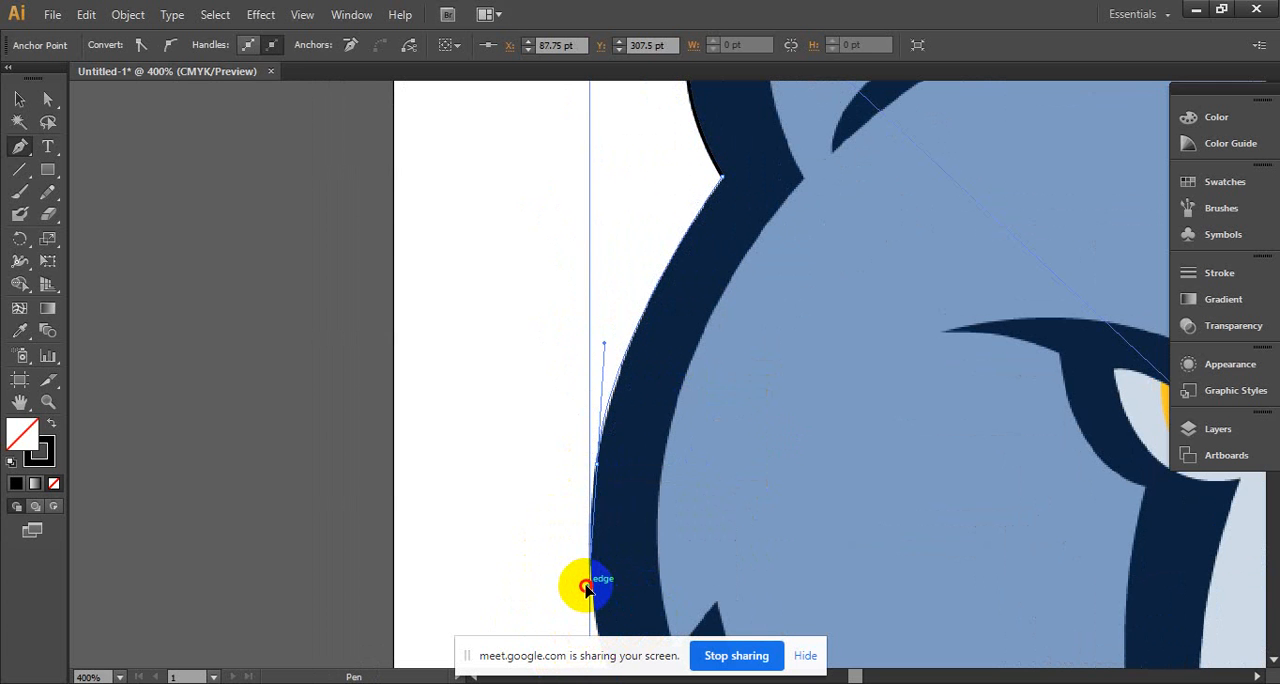
drag(586, 588, 622, 270)
key(space)
drag(625, 183, 762, 609)
click(678, 470)
- Add a straight segment to the upper left fur notch and curve the path partway down the left cheek
key(space)
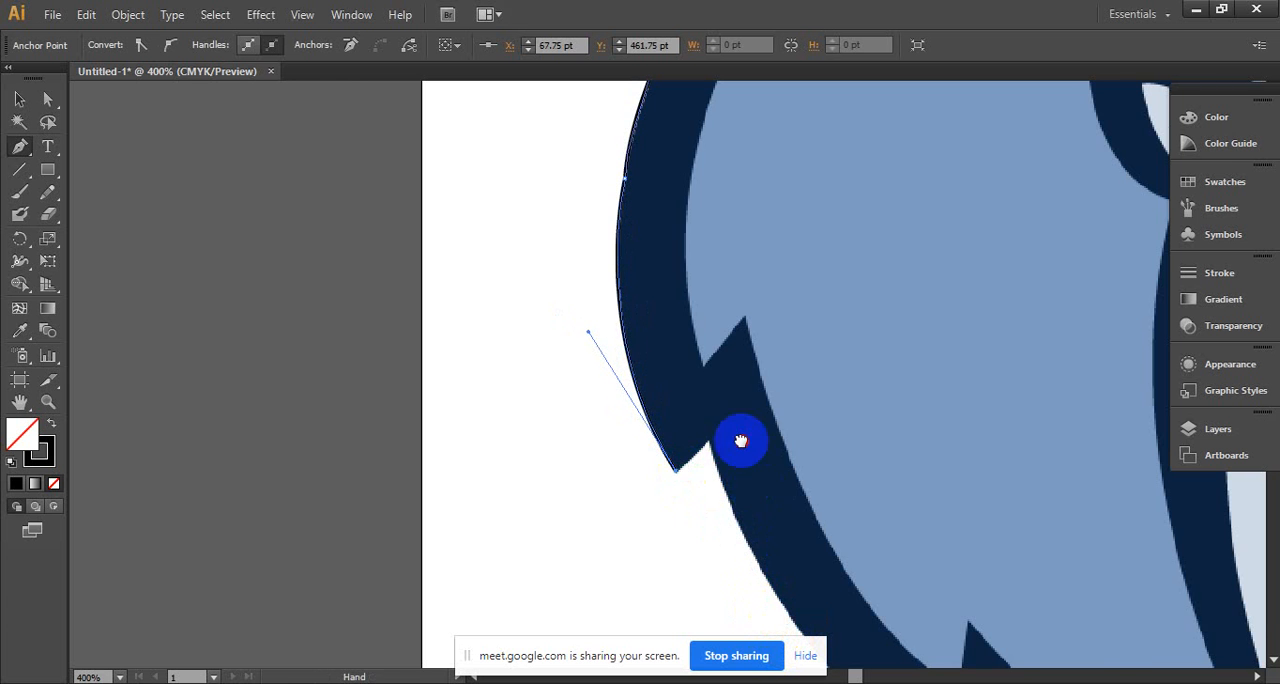
drag(740, 441, 683, 286)
click(652, 284)
key(space)
drag(734, 461, 639, 281)
drag(691, 347, 765, 424)
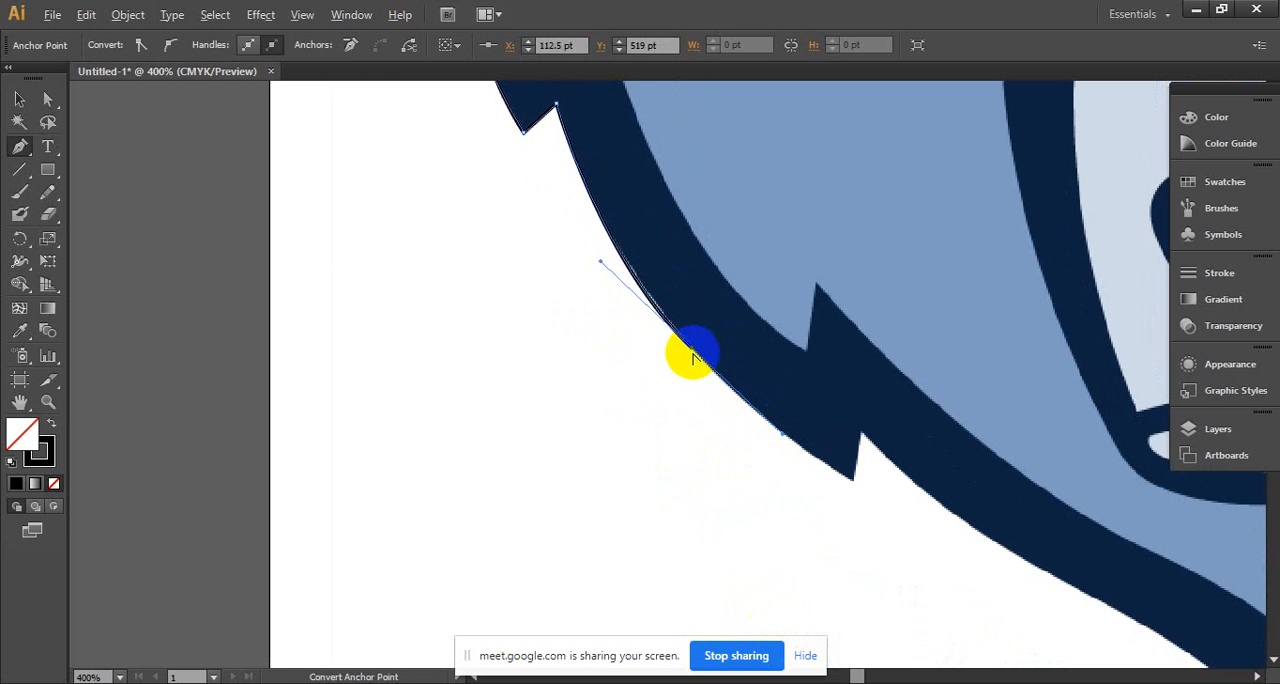
- Extend the path to a corner at the lower left fur tip and straight up to the notch beside it
key(space)
drag(695, 355, 526, 274)
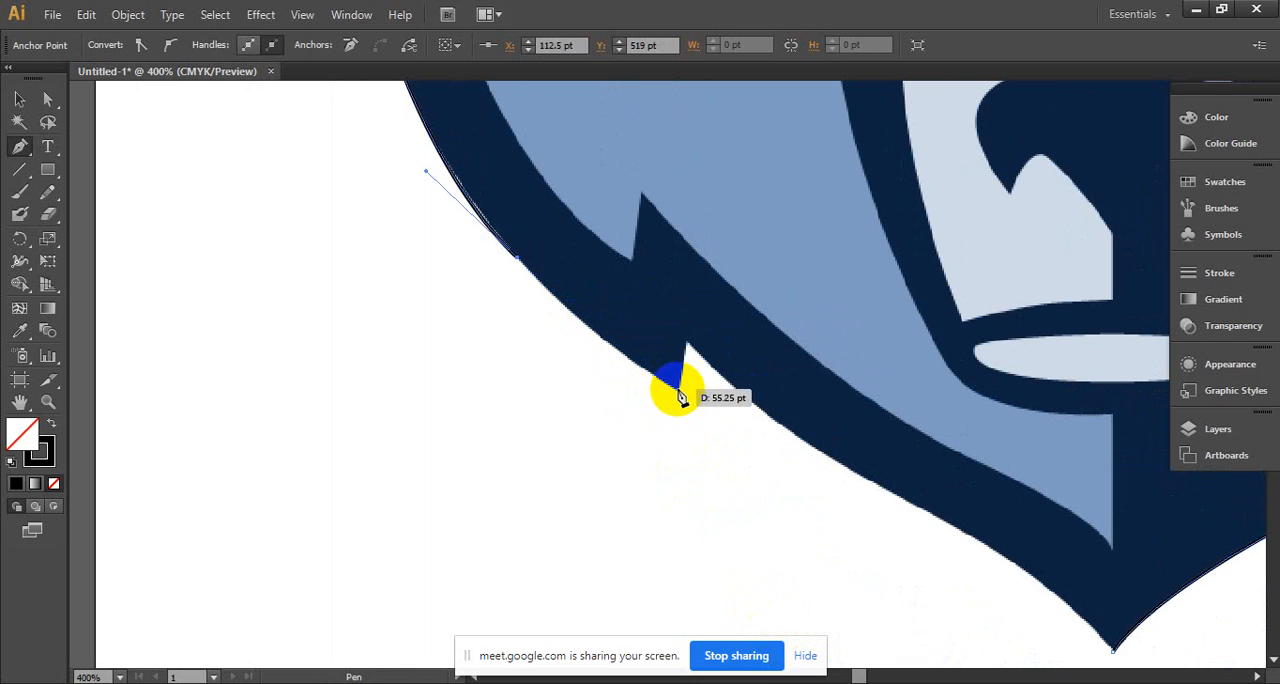
click(677, 391)
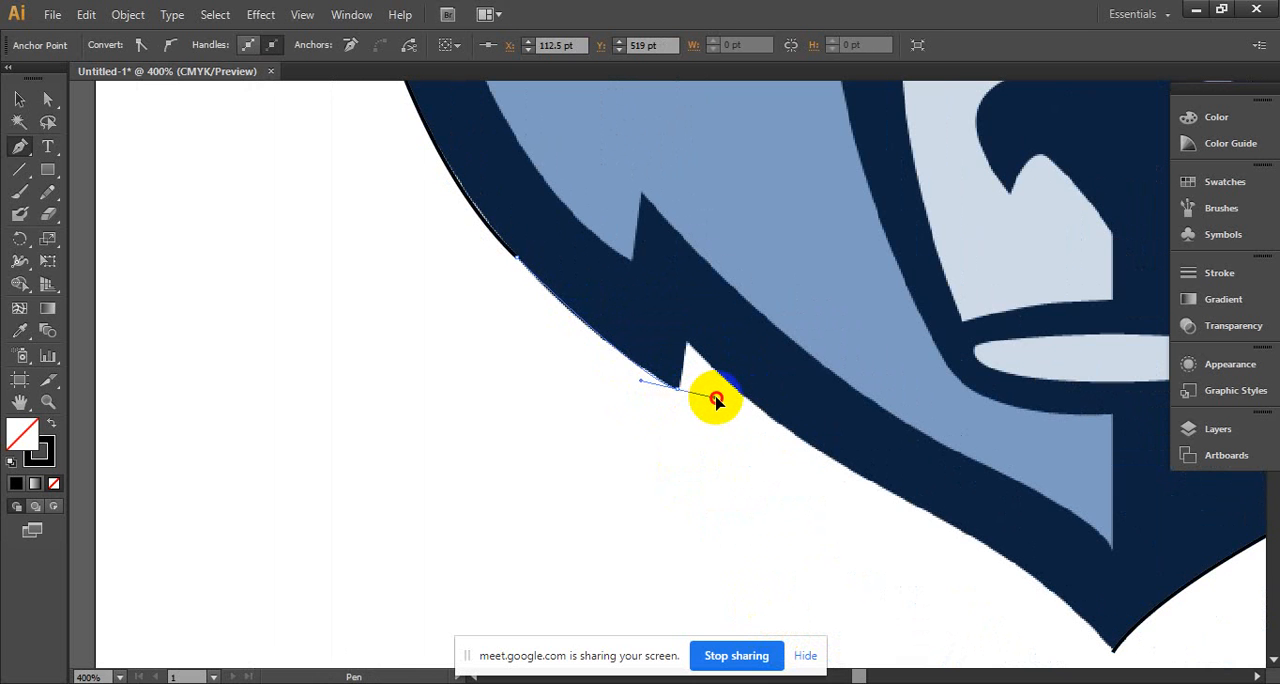
drag(724, 405, 721, 398)
click(680, 393)
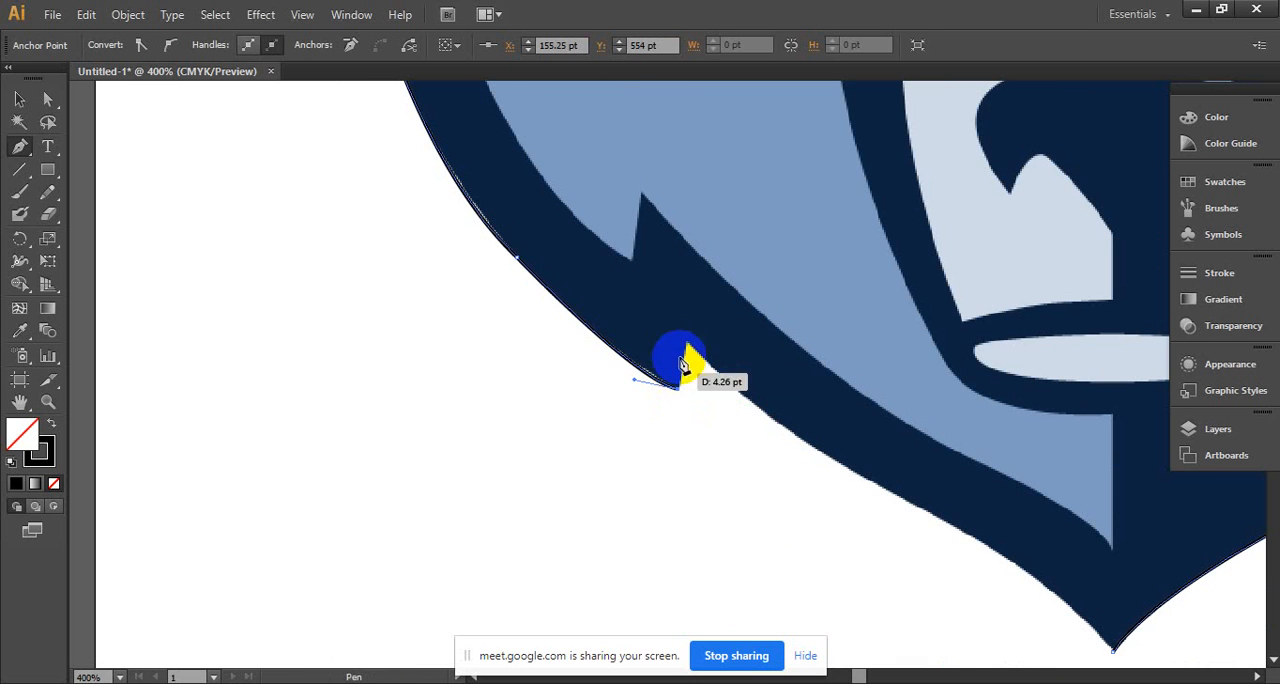
click(687, 343)
- Curve the path along the left jaw and close it at the starting point on the chin tip
drag(766, 420, 518, 281)
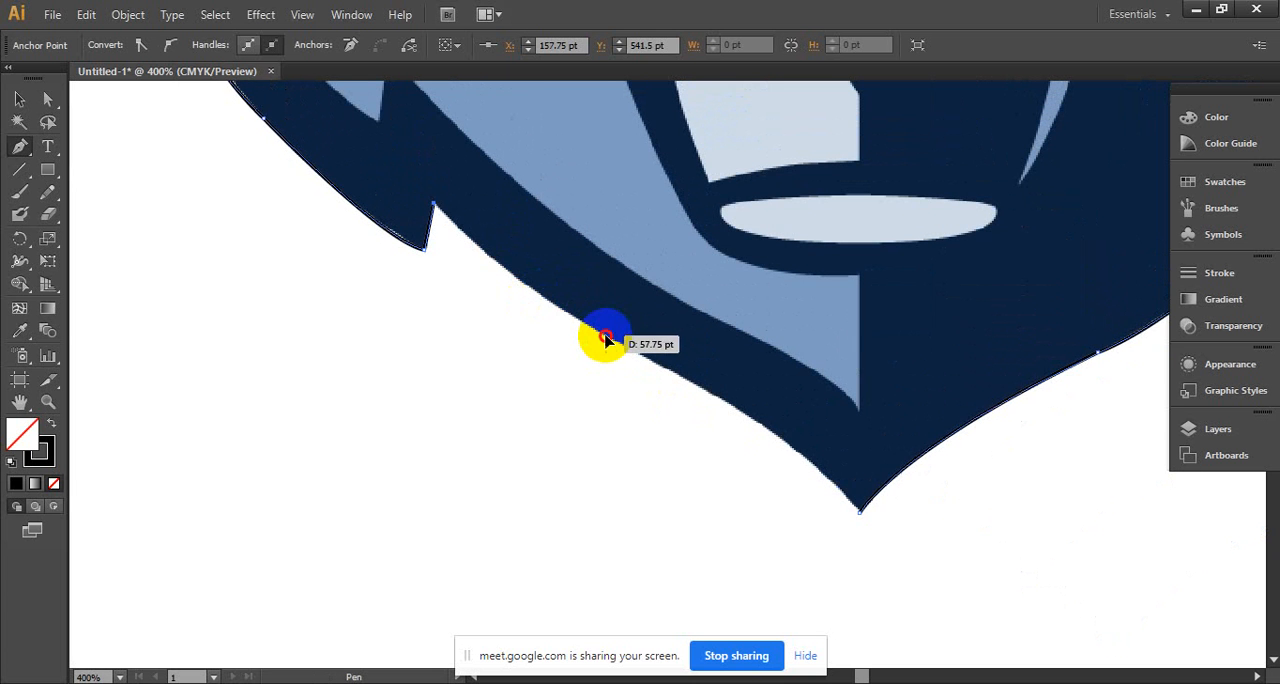
drag(605, 340, 716, 399)
click(605, 338)
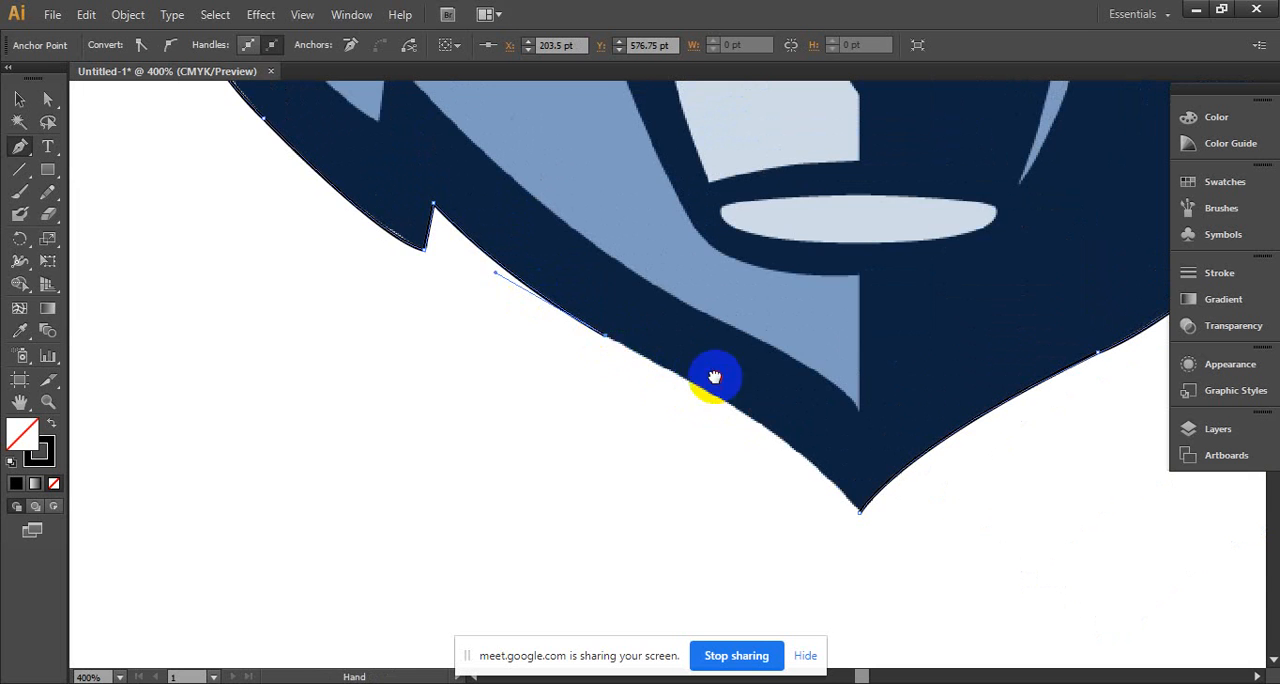
scroll(650, 400, down, 1)
scroll(650, 400, right, 3)
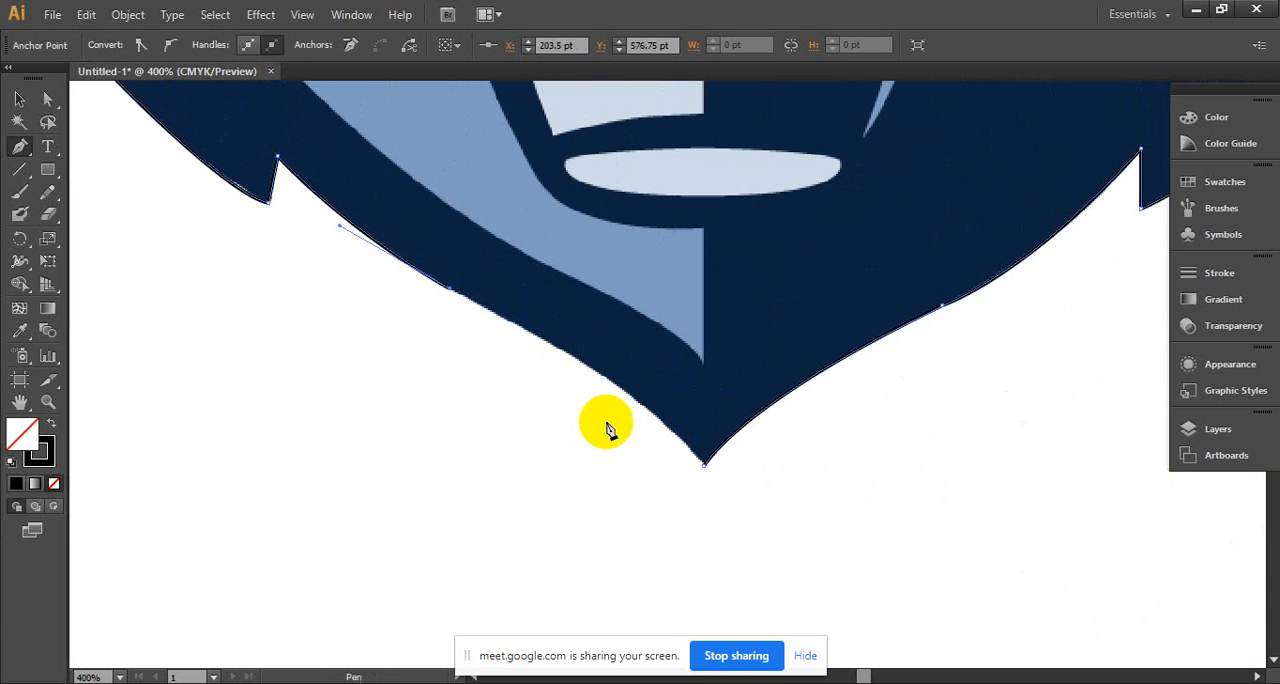
click(705, 467)
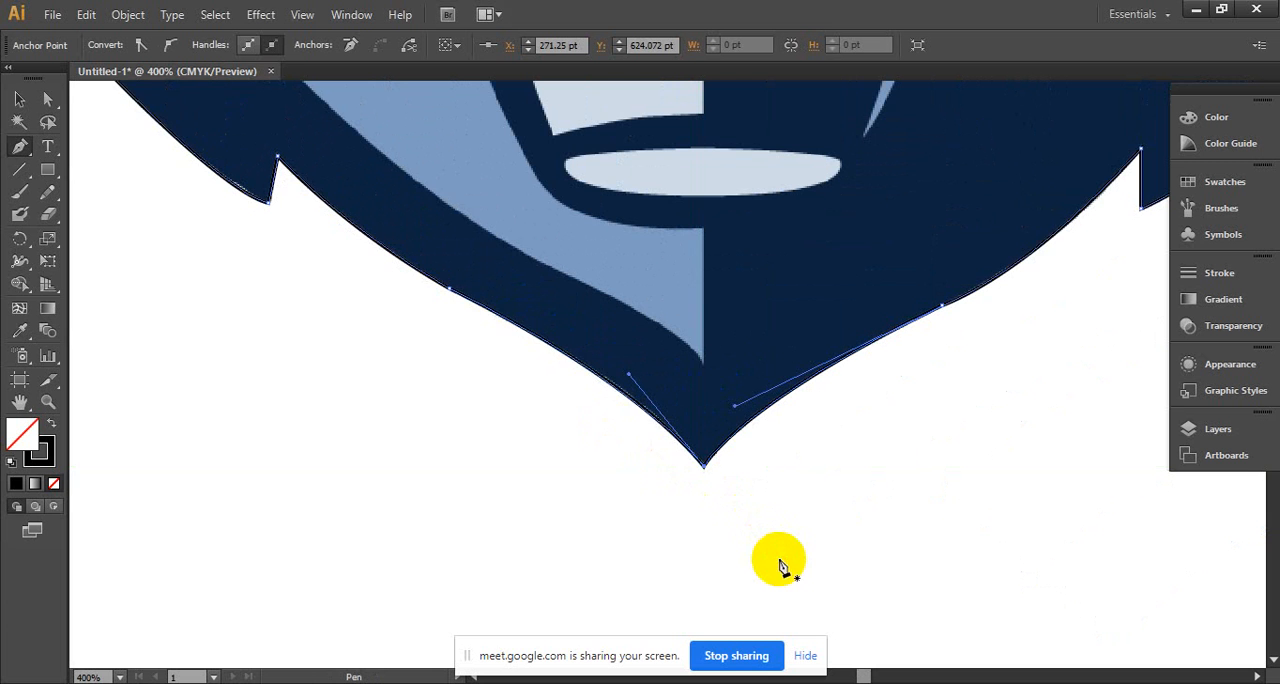
- Move the closed head outline off the logo so it sits beside it on the right
key(ctrl+alt+space)
ctrl+alt+click(768, 455)
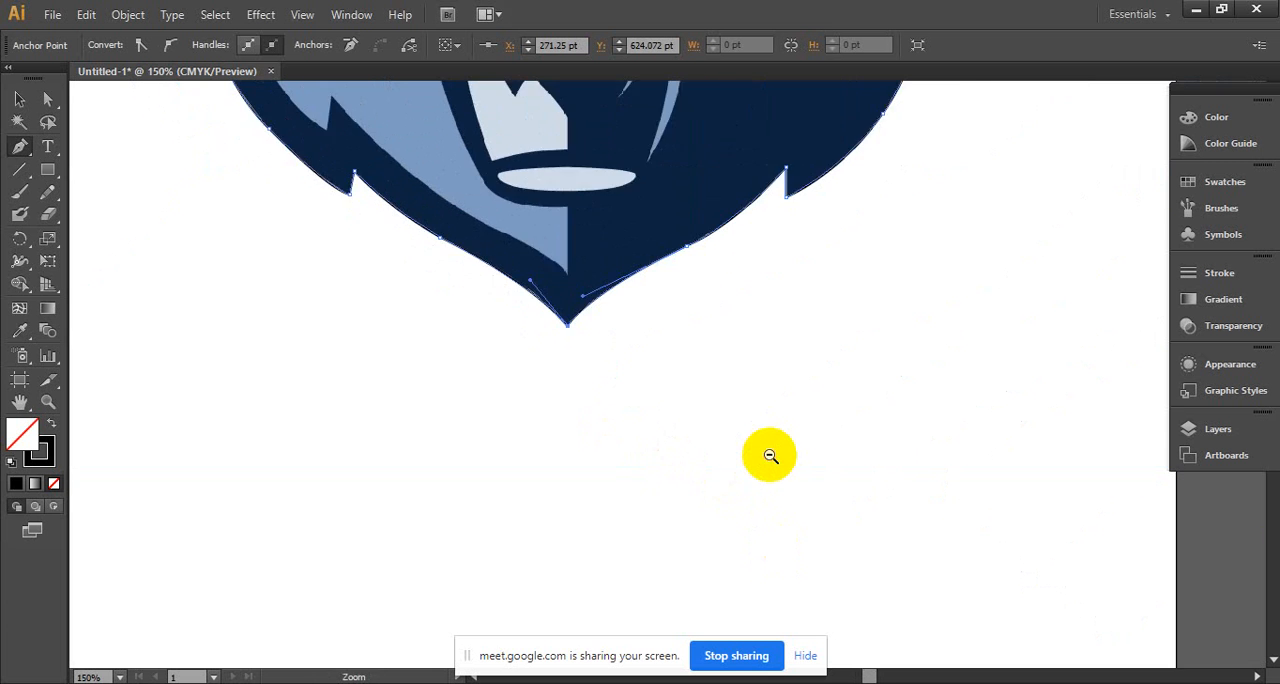
ctrl+alt+click(711, 506)
ctrl+alt+click(737, 509)
ctrl+alt+click(720, 504)
drag(669, 402, 689, 552)
click(18, 100)
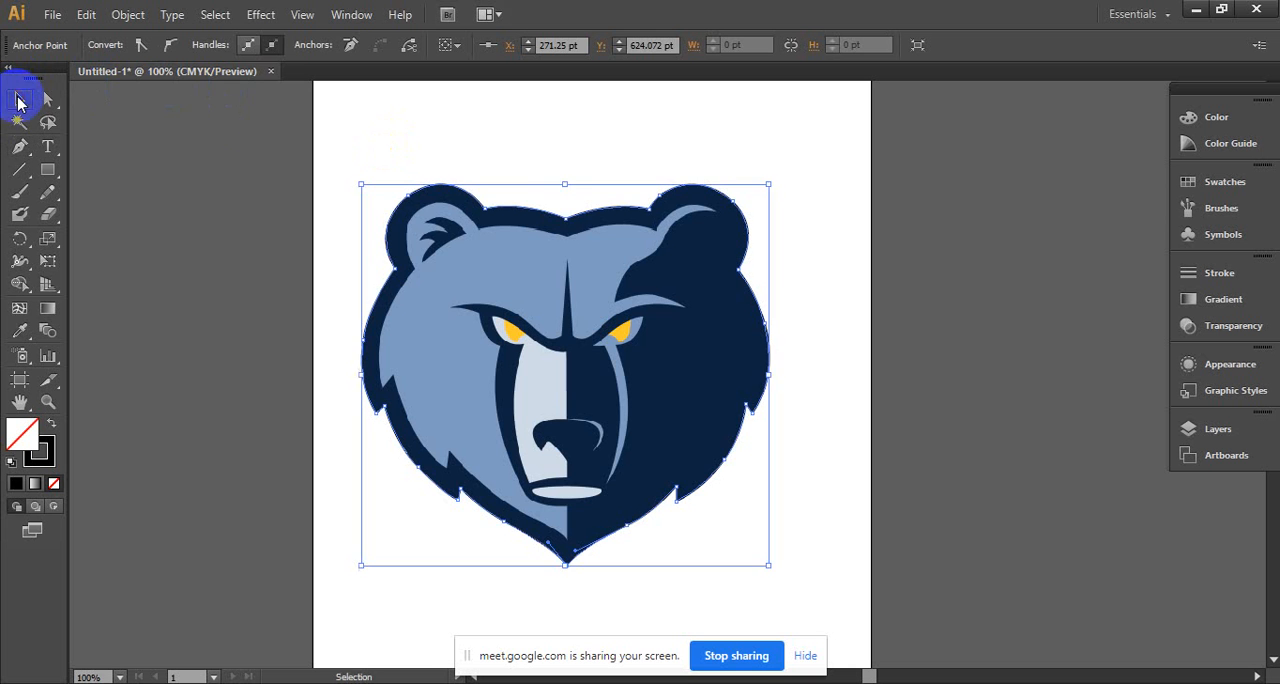
click(577, 218)
drag(590, 217, 716, 203)
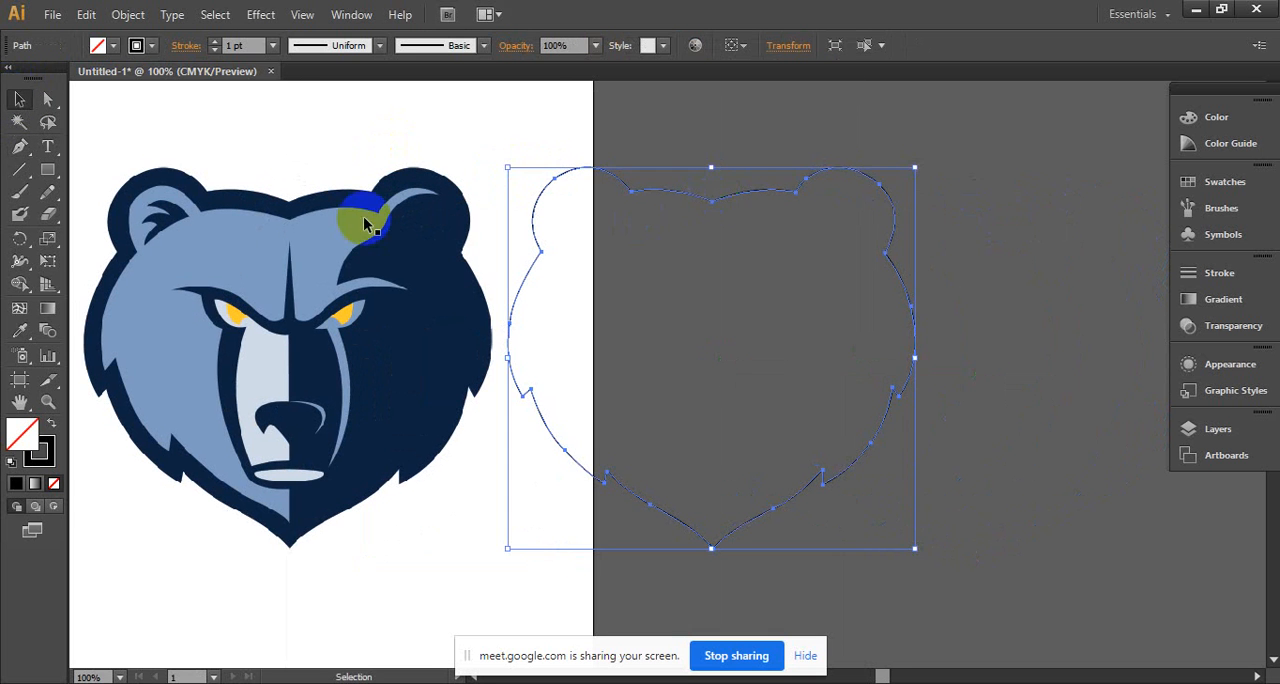
- Fill the traced head outline with the logo's dark navy, sampled with the Eyedropper so the outline has no stroke, and deselect it
shift+click(351, 214)
click(26, 330)
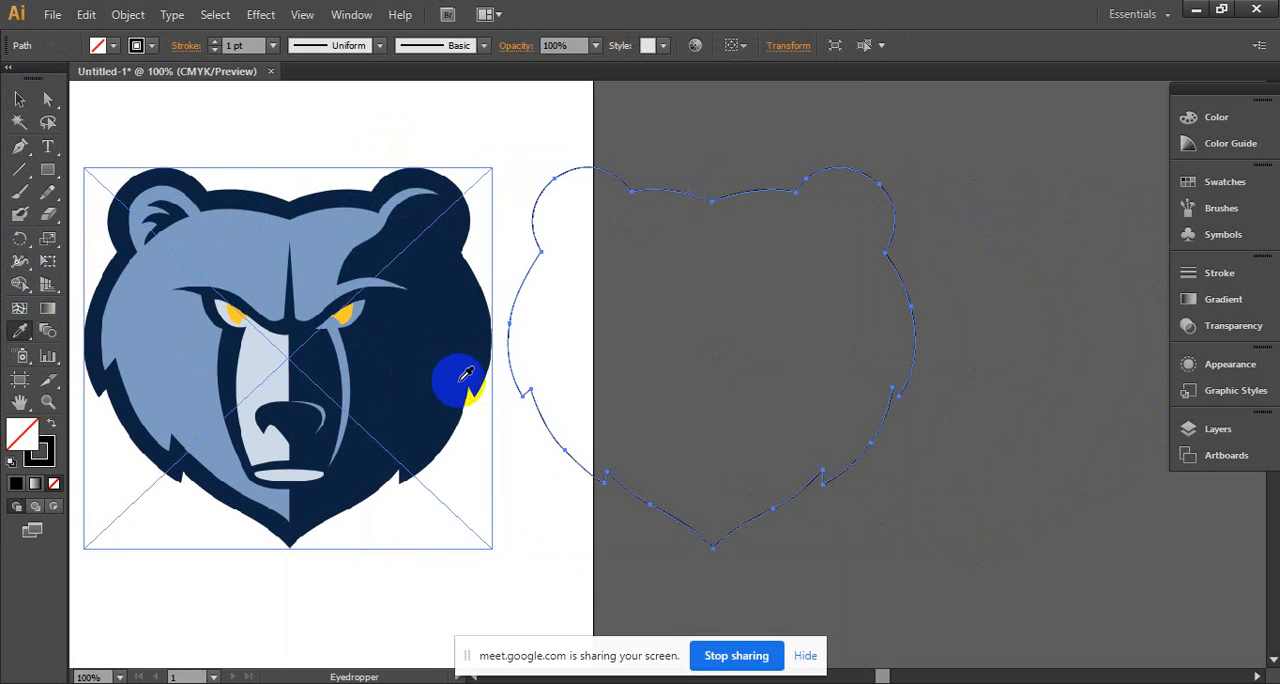
click(460, 380)
click(98, 48)
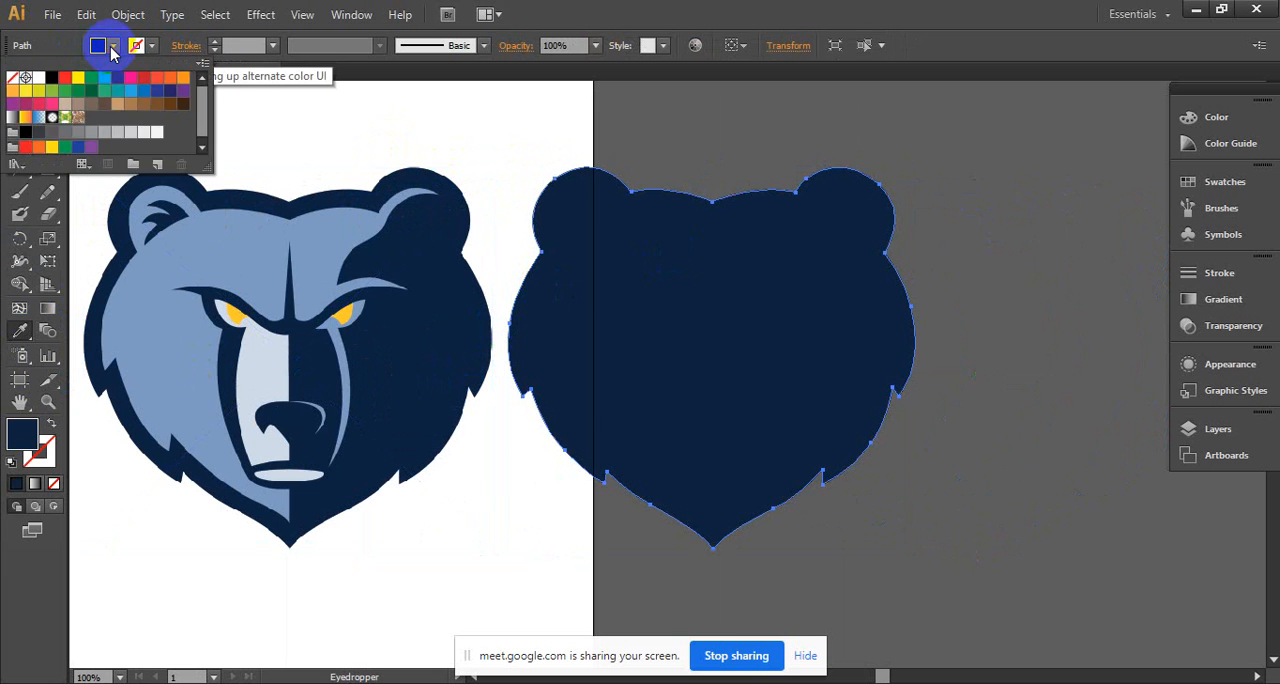
click(19, 99)
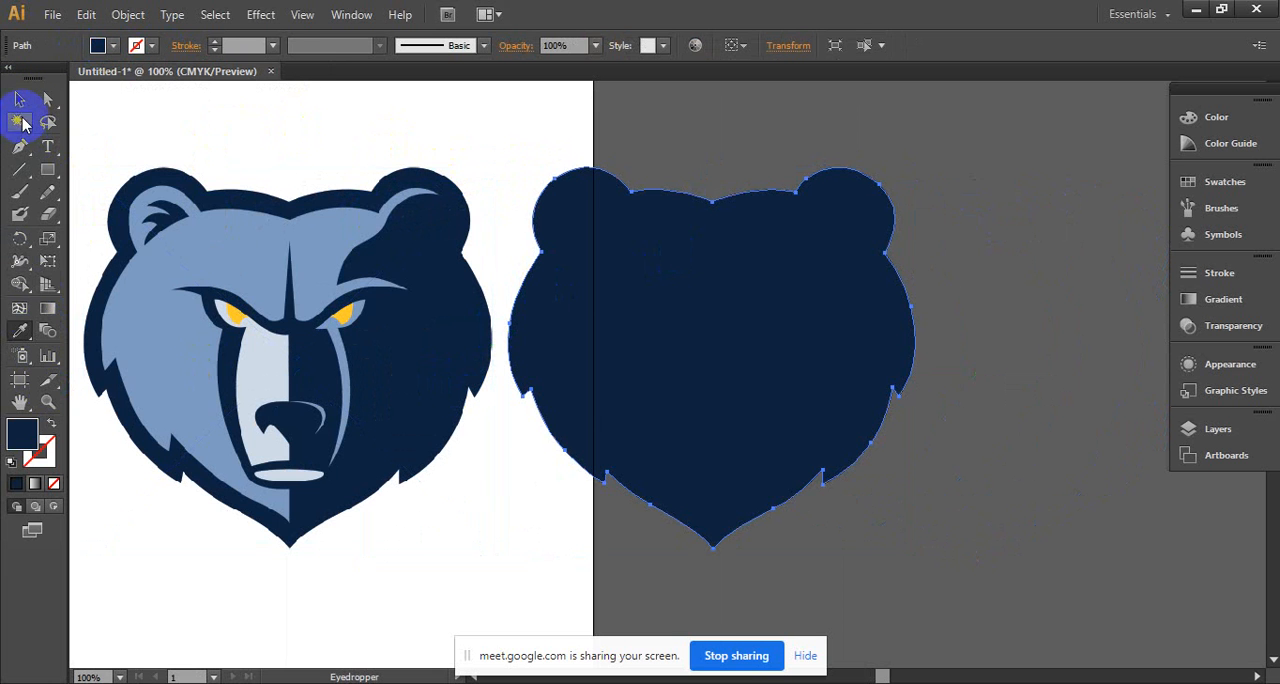
click(516, 141)
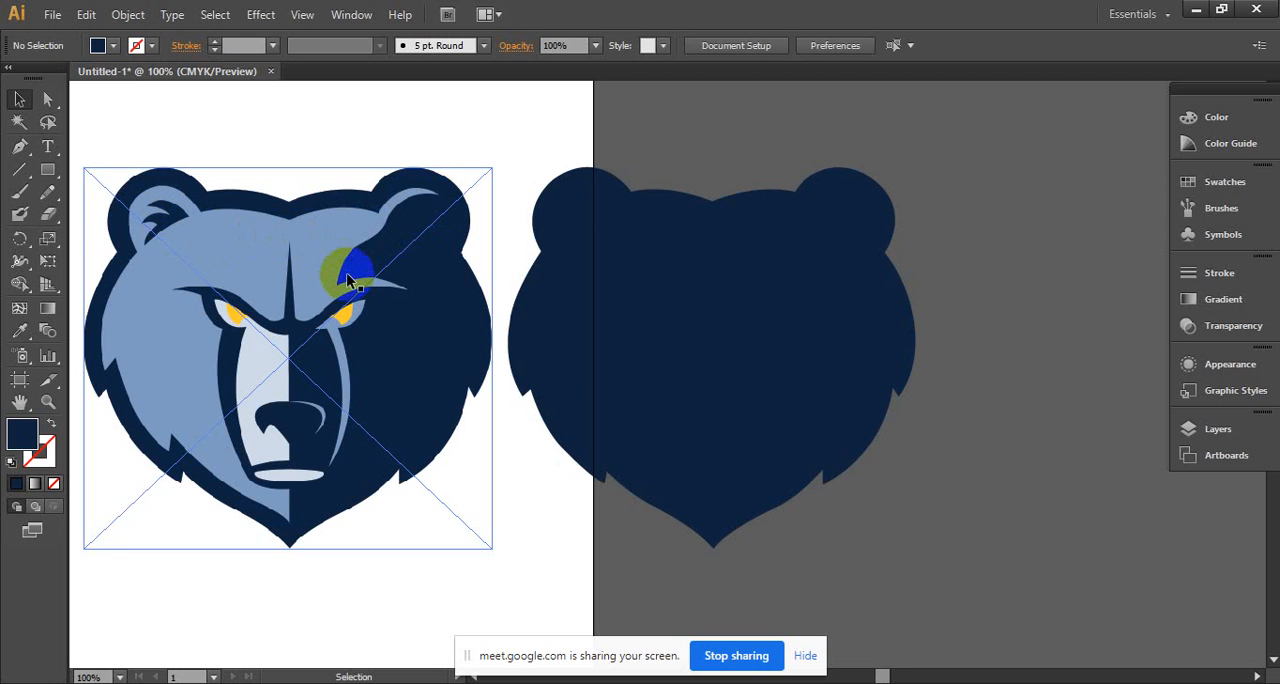
click(257, 629)
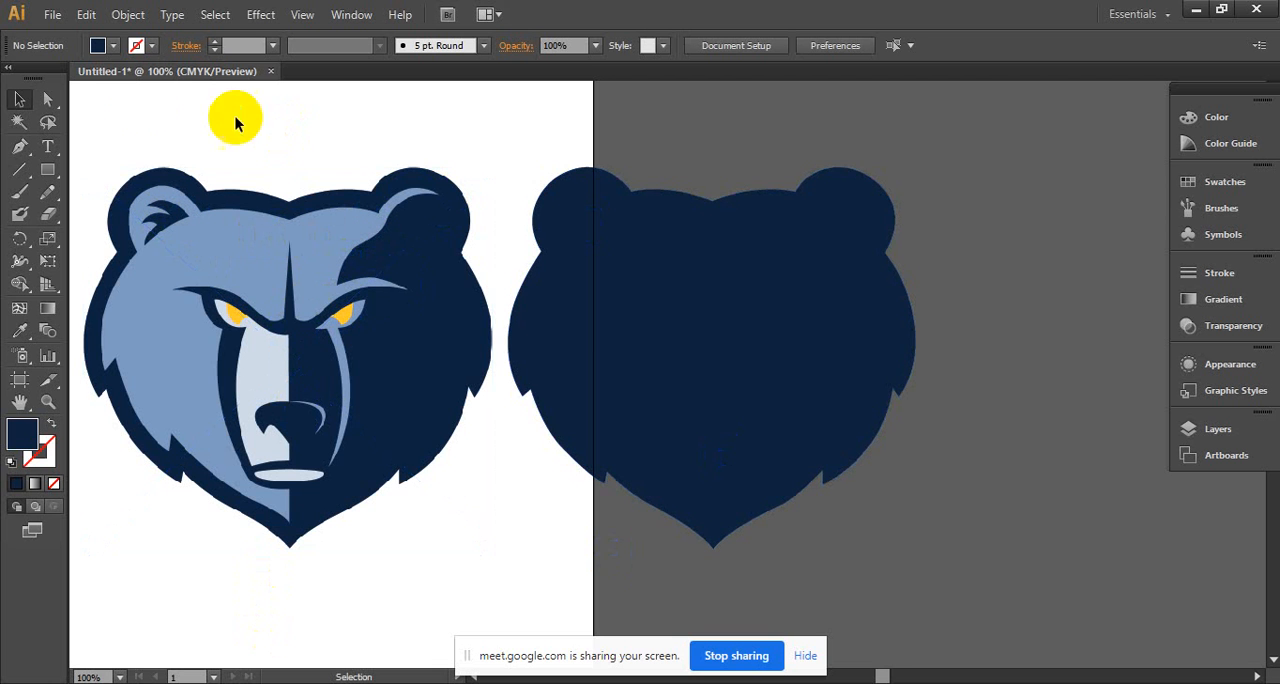
- Make a slightly smaller copy of the navy head centred inside it, and fill the copy with the logo's light blue using the Eyedropper
drag(700, 312, 737, 268)
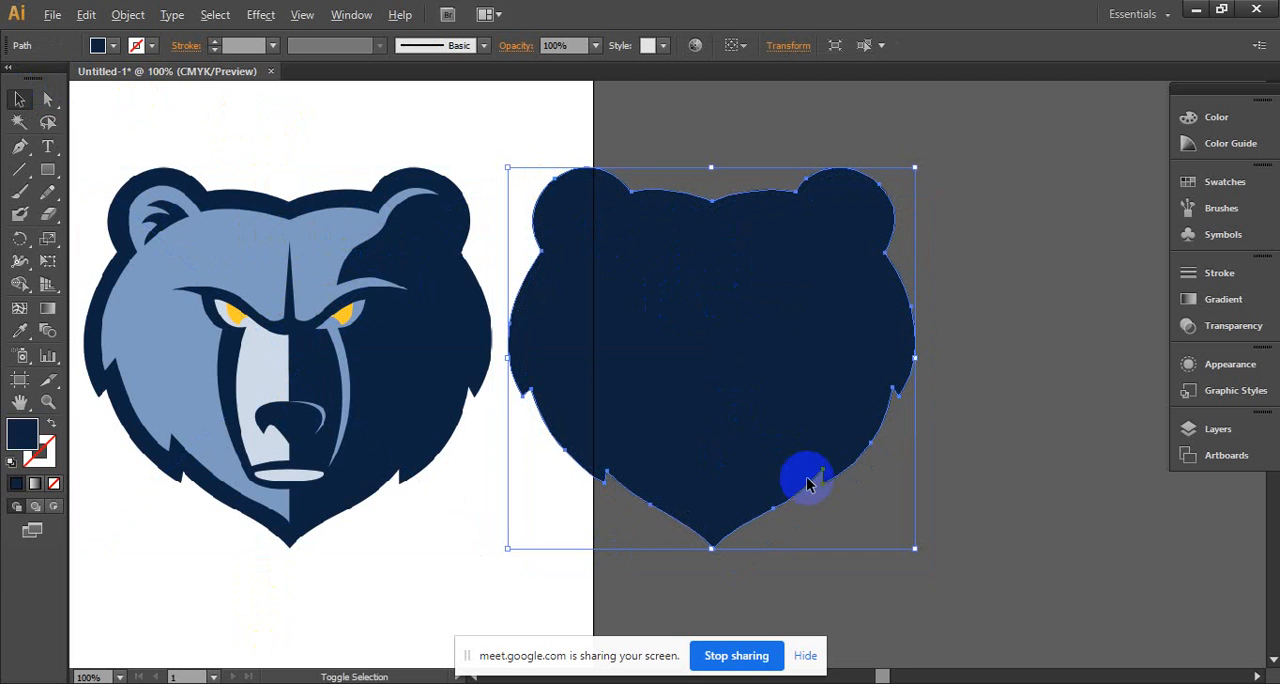
drag(916, 547, 895, 530)
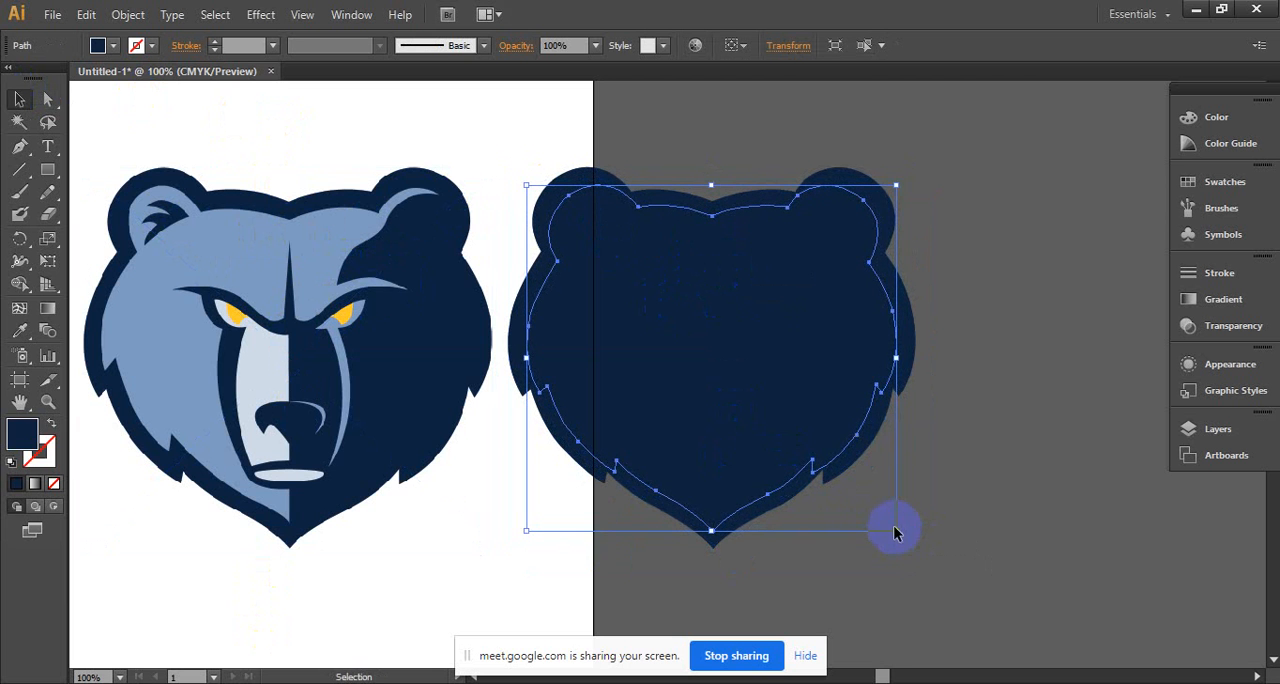
click(25, 327)
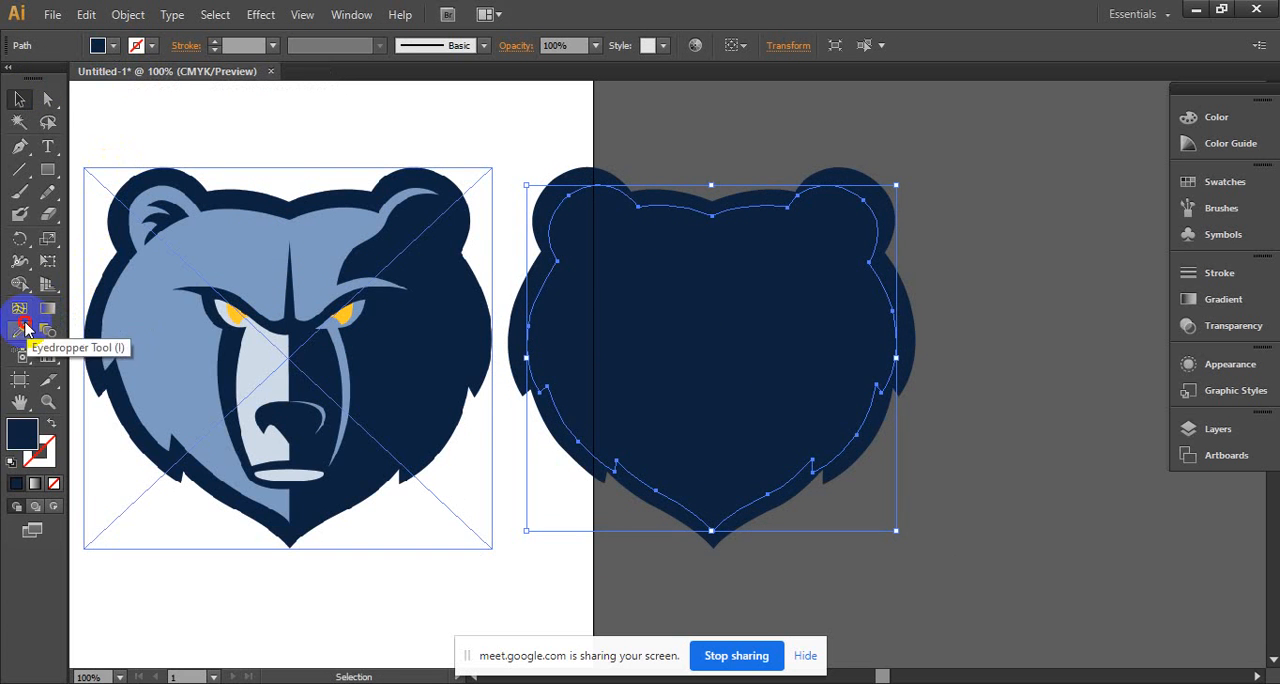
click(126, 314)
click(19, 99)
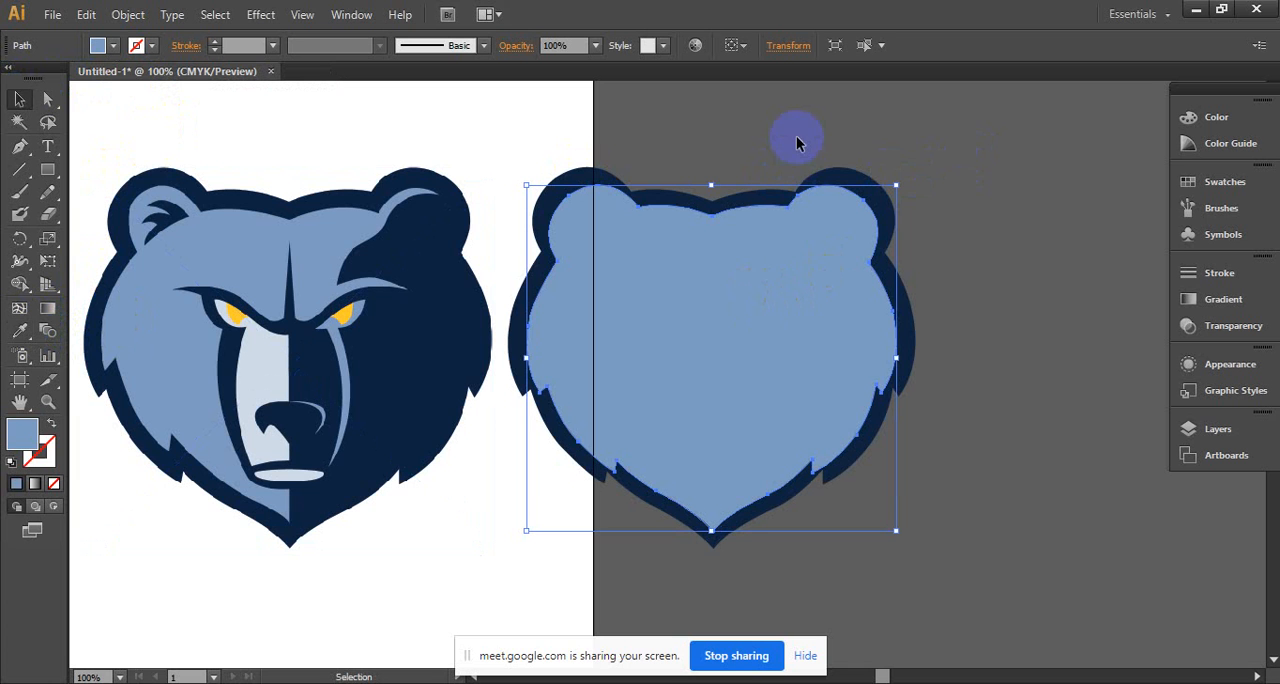
click(838, 140)
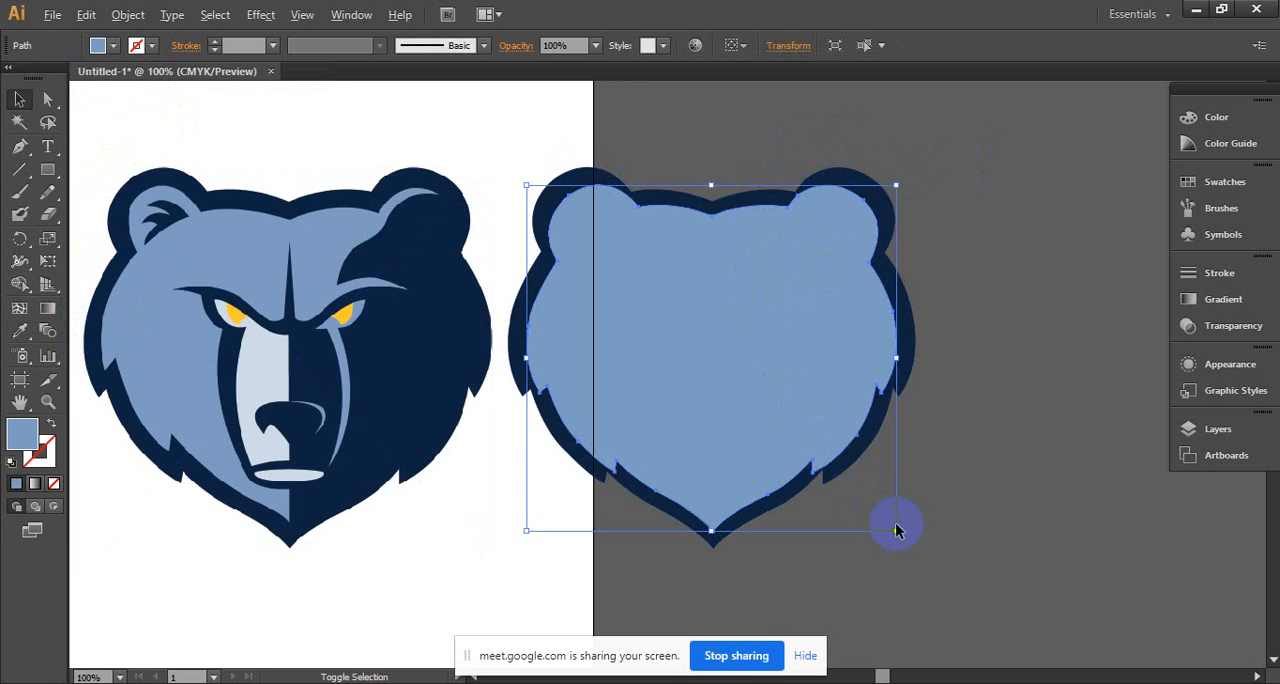
- Shrink the light blue head a little more and shift it slightly up and to the left within the navy shape
drag(896, 529, 892, 526)
drag(764, 371, 758, 365)
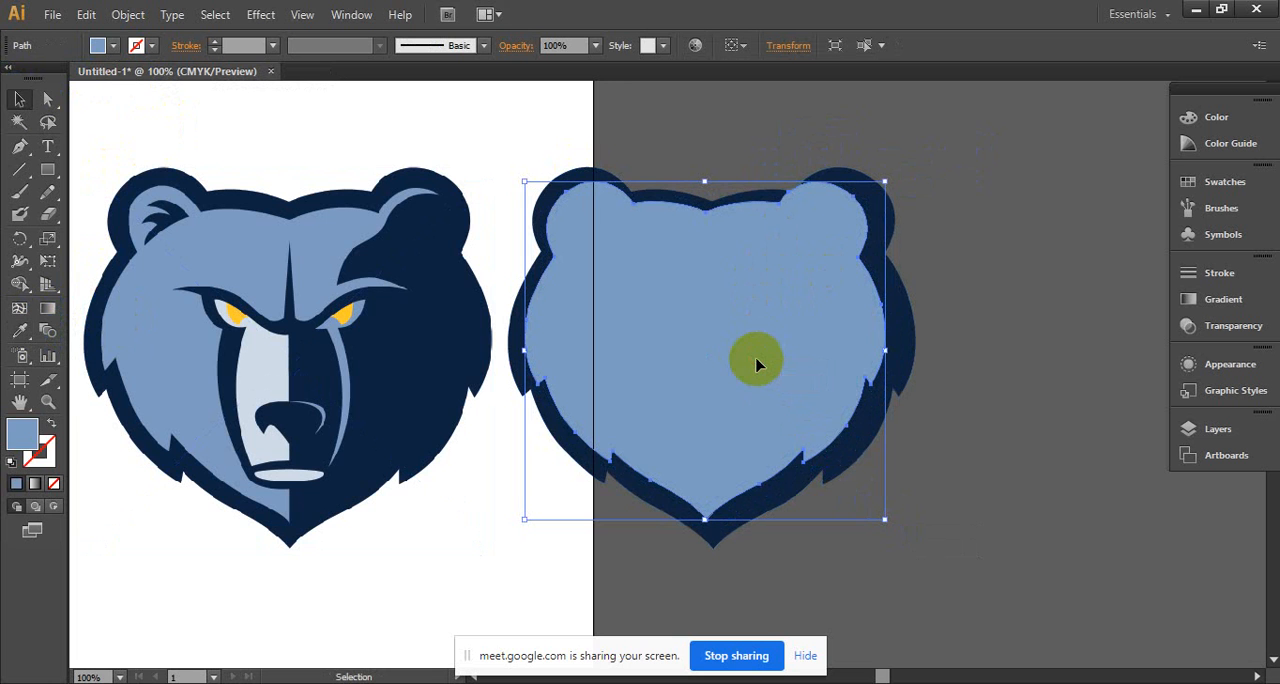
key(Down)
key(Down)
key(Left)
key(Up)
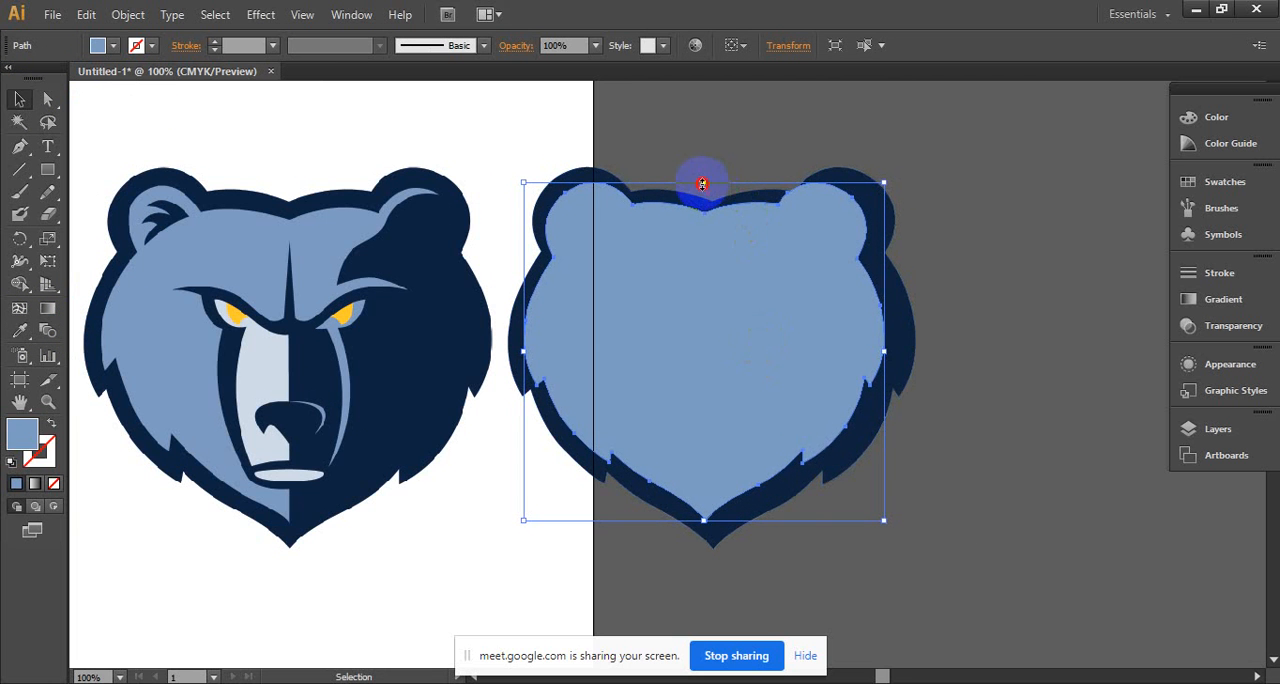
- Lower the top edge of the light blue head slightly and nudge the shape right and down inside the navy border
drag(702, 184, 702, 188)
key(Right)
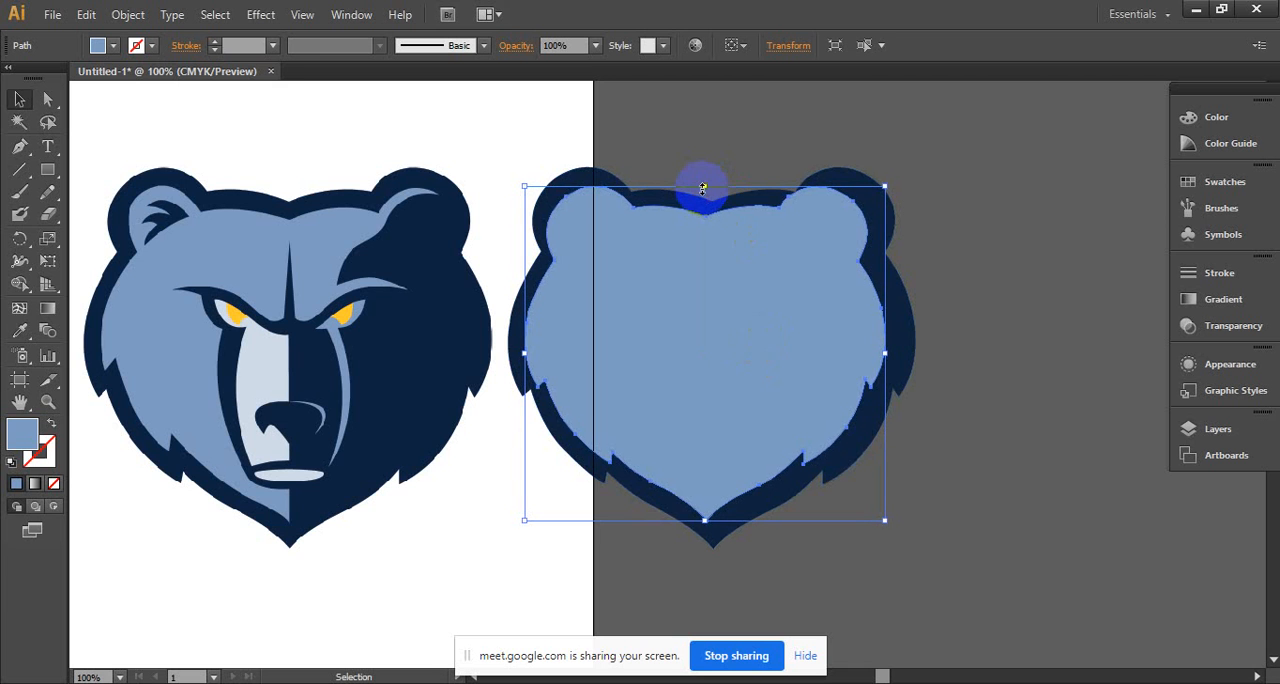
key(Down)
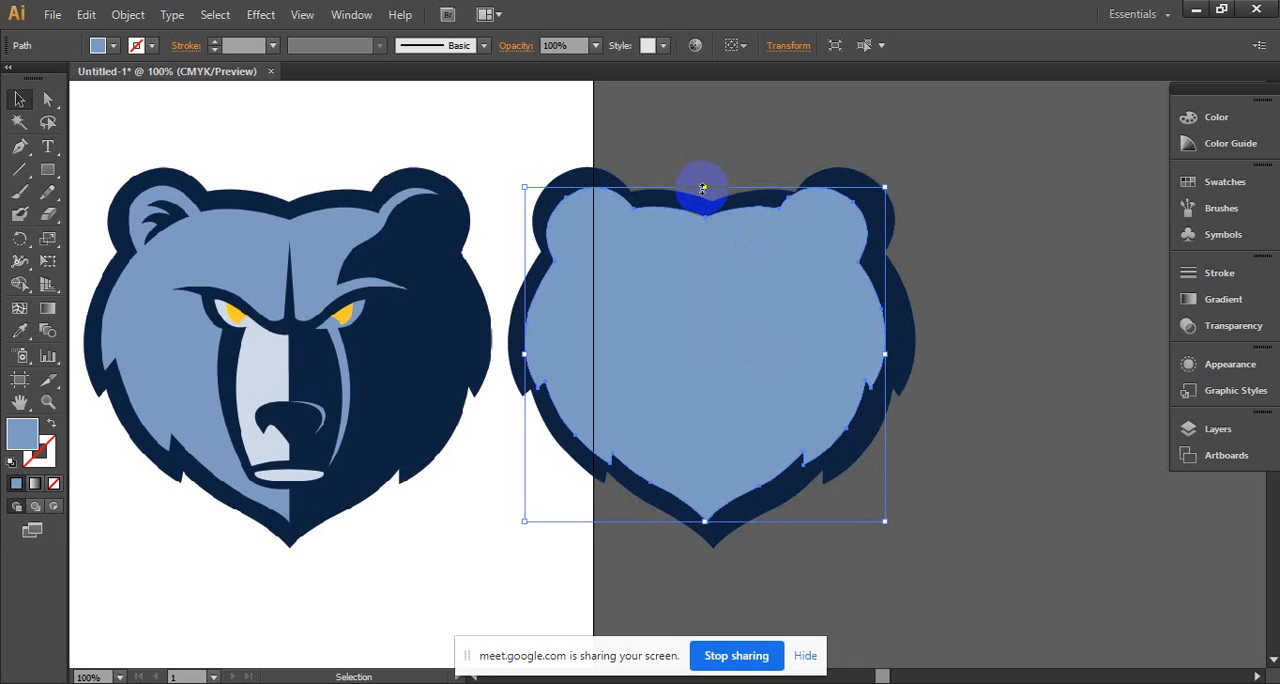
key(Right)
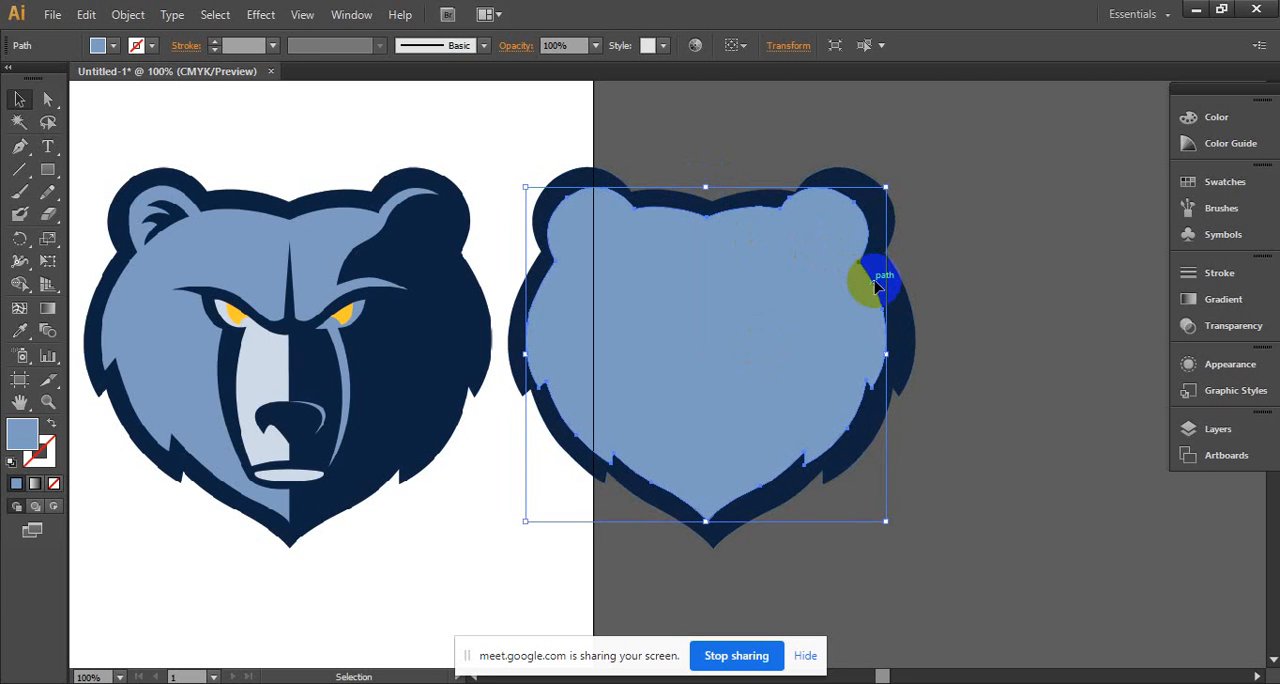
key(Down)
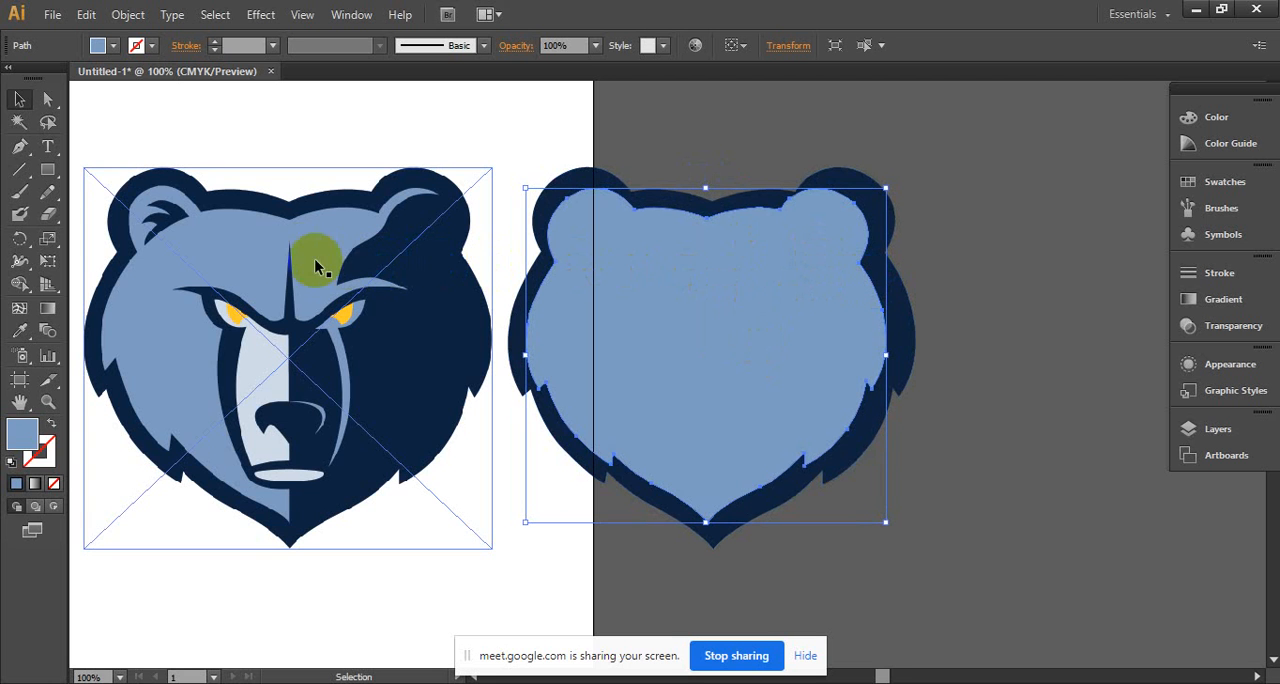
- Delete the anchor points forming the fur notches on the right cheek and jaw of the light blue head
click(40, 173)
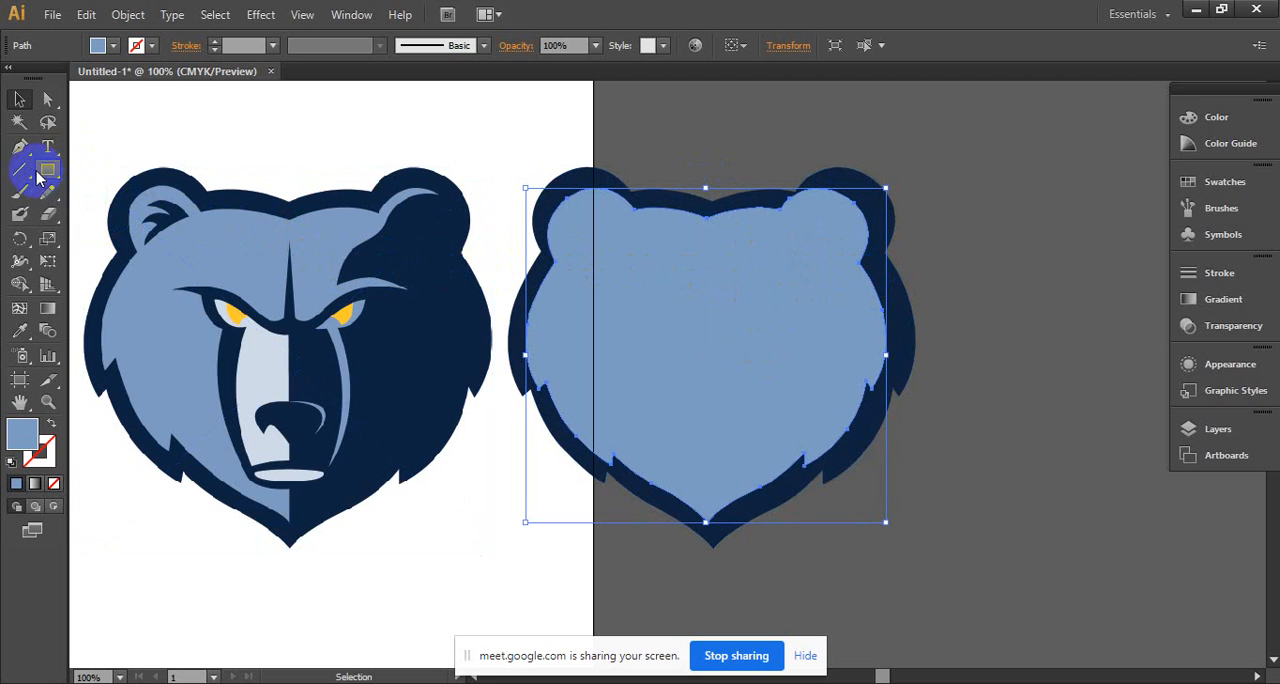
drag(22, 145, 96, 192)
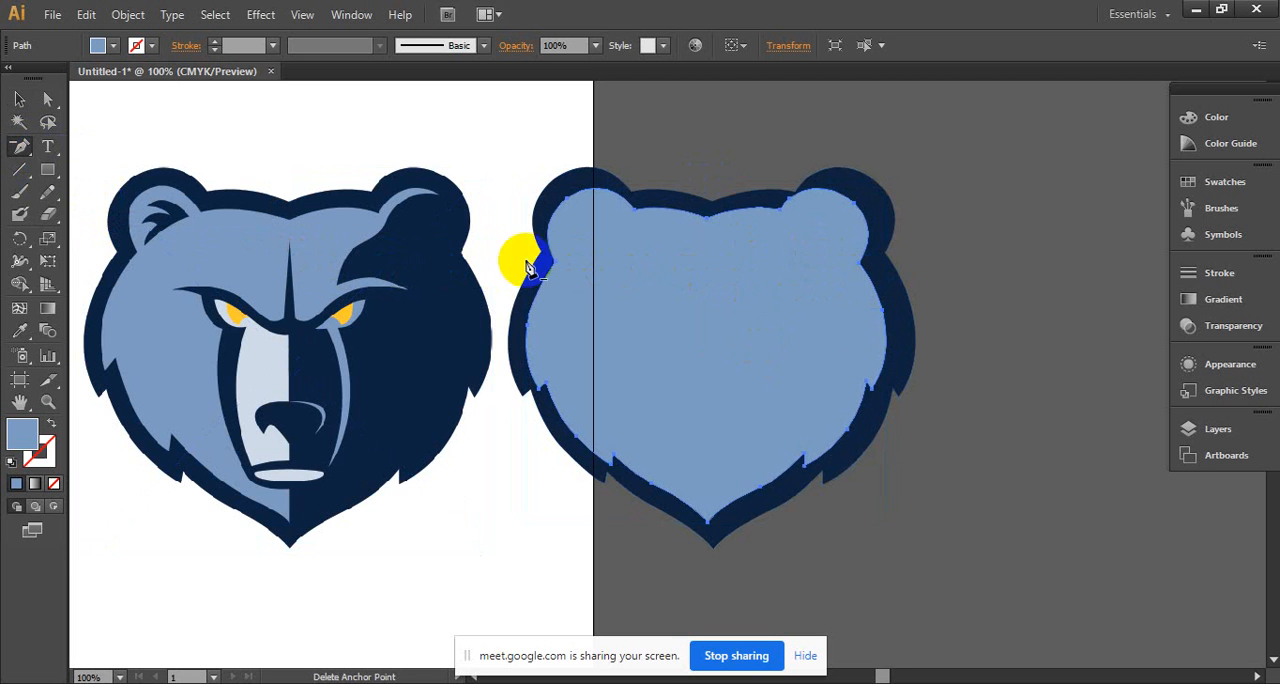
click(876, 393)
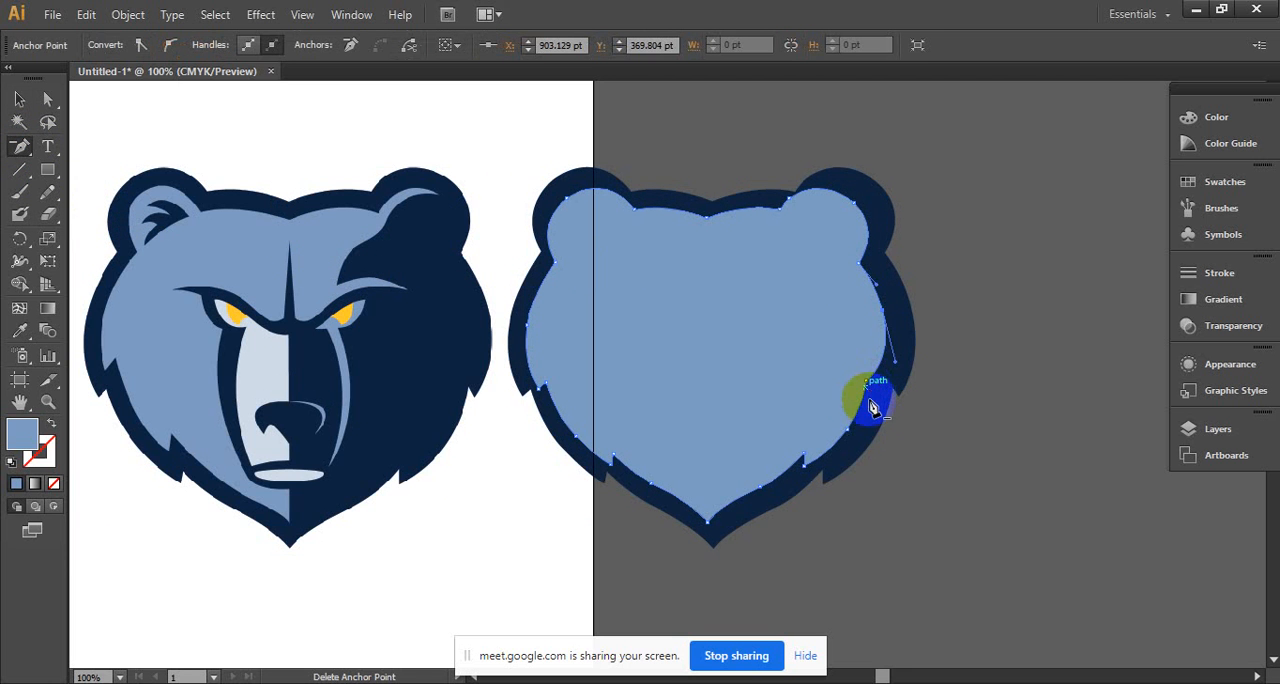
click(818, 465)
click(887, 290)
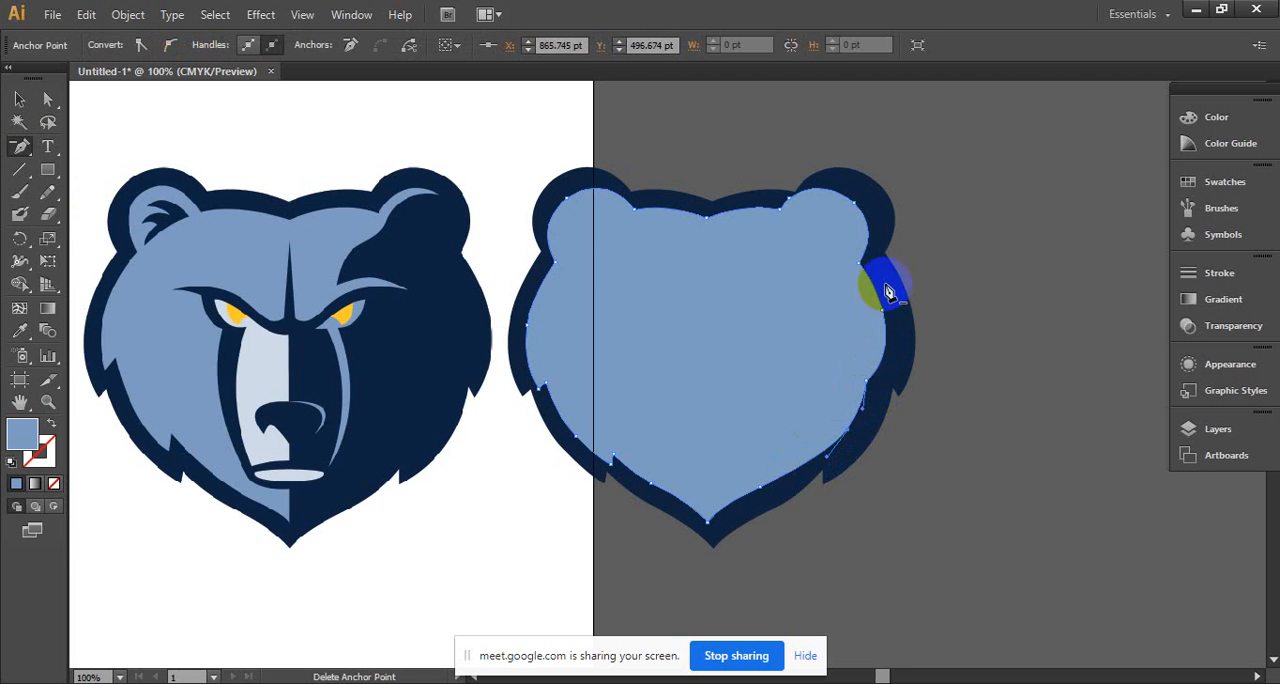
- Delete the light blue head's anchor points around the right ear, right side of the forehead and upper right cheek
click(858, 268)
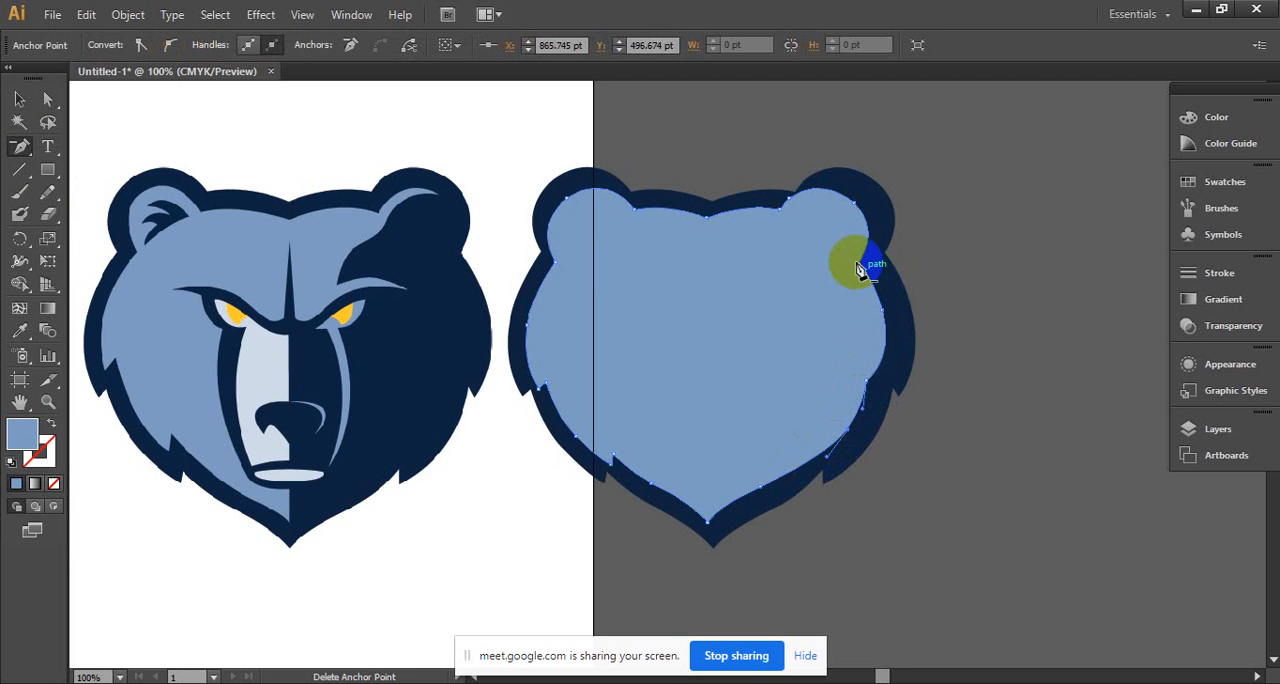
click(854, 205)
click(795, 194)
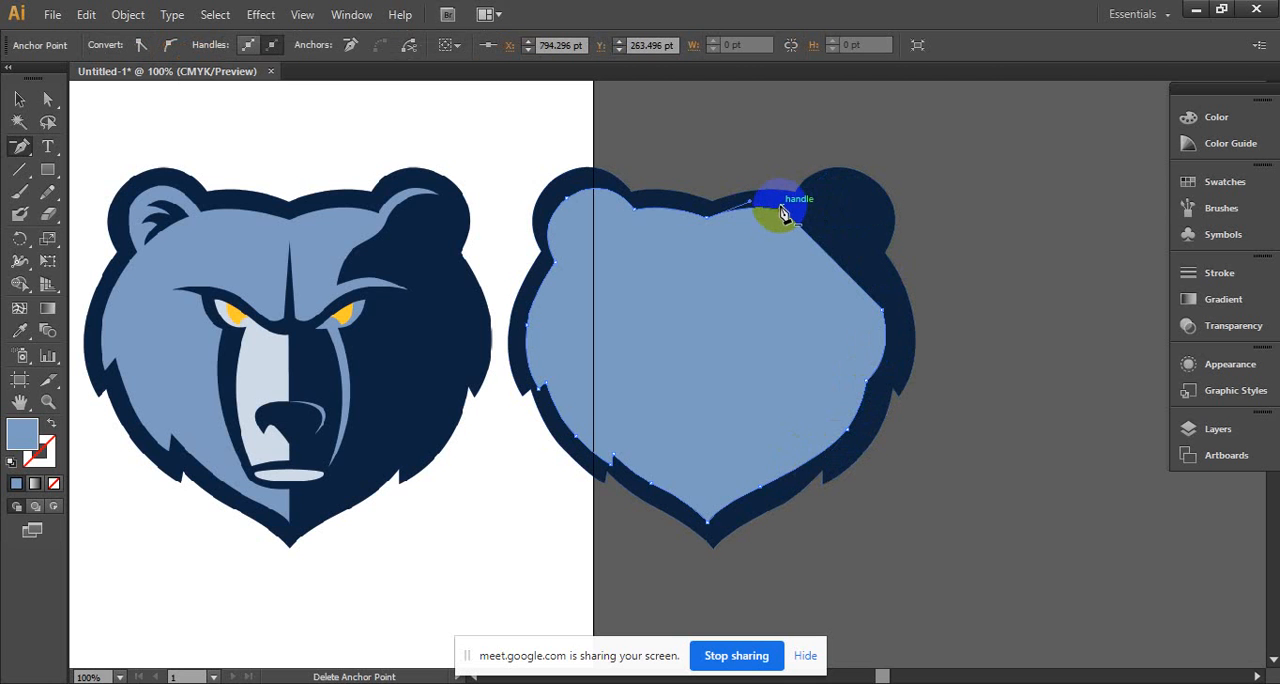
click(783, 212)
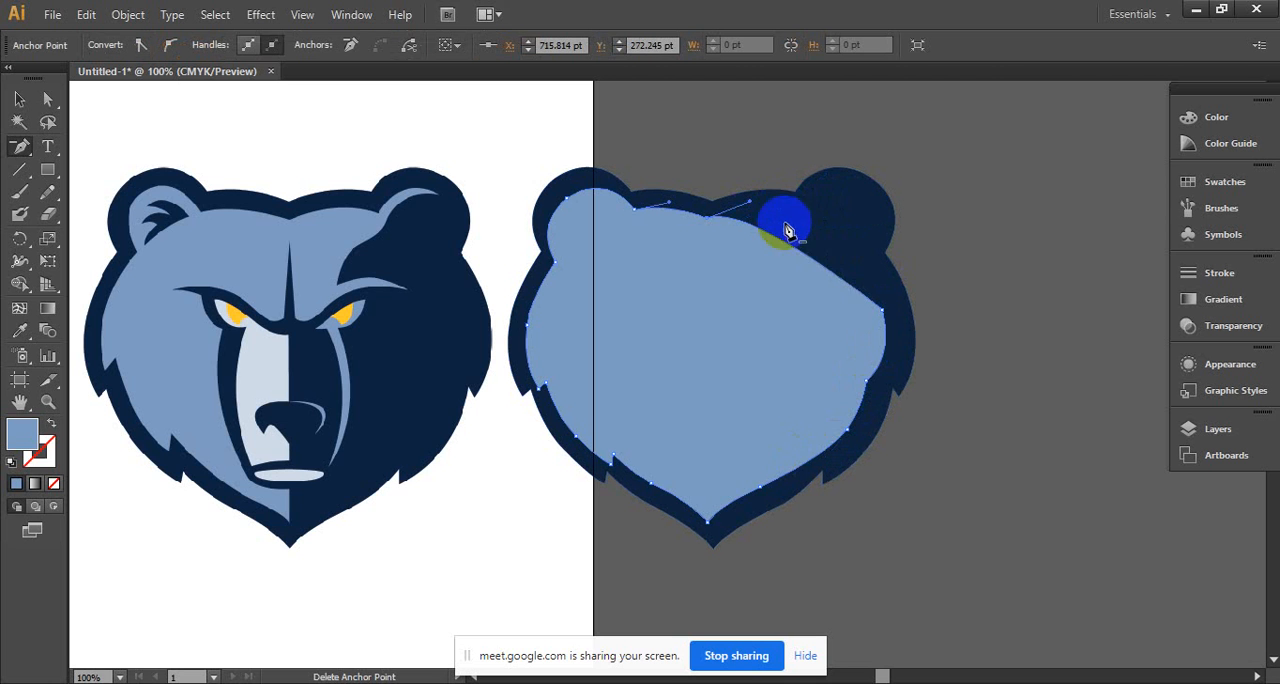
click(881, 312)
- Try deleting the light blue head's remaining anchor points along the right cheek and jaw and at the forehead centre
click(867, 383)
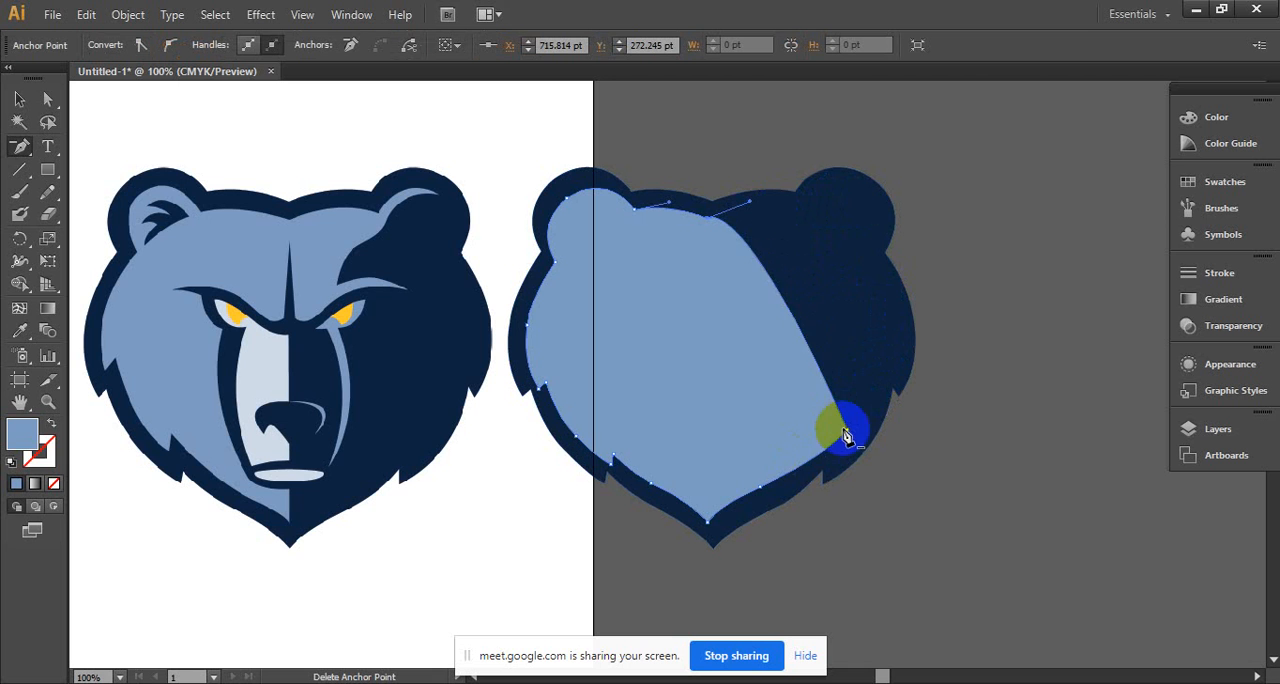
click(848, 437)
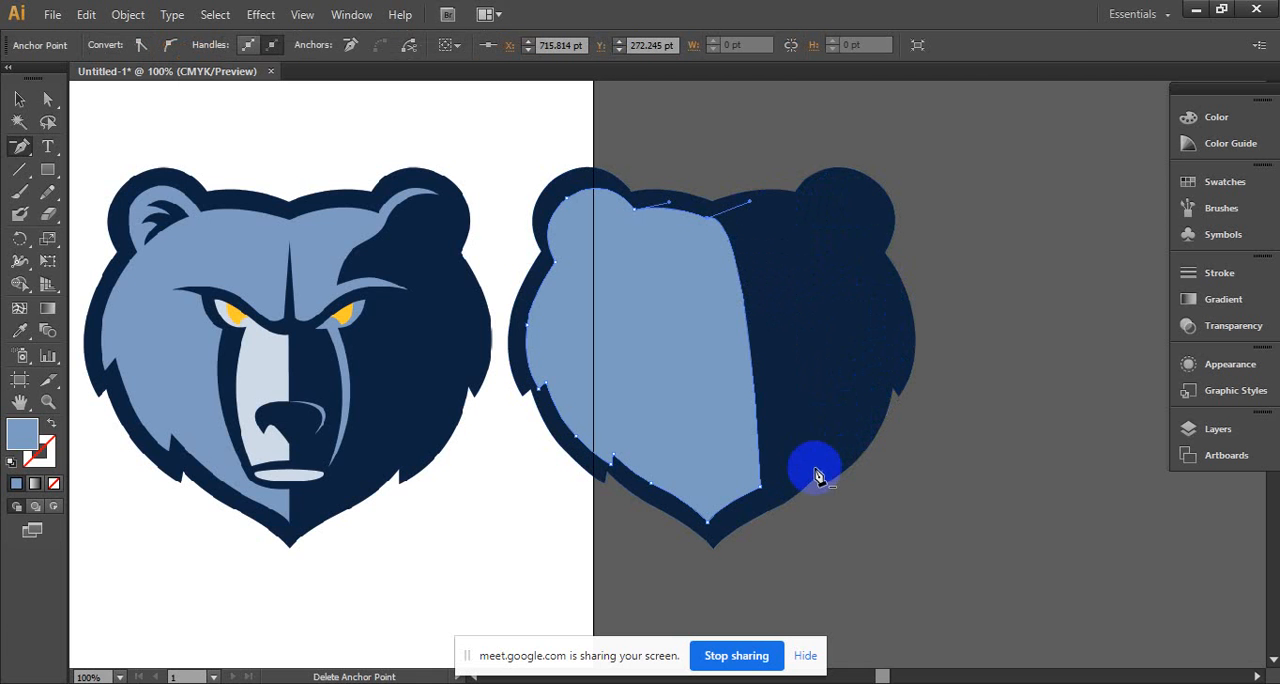
click(763, 493)
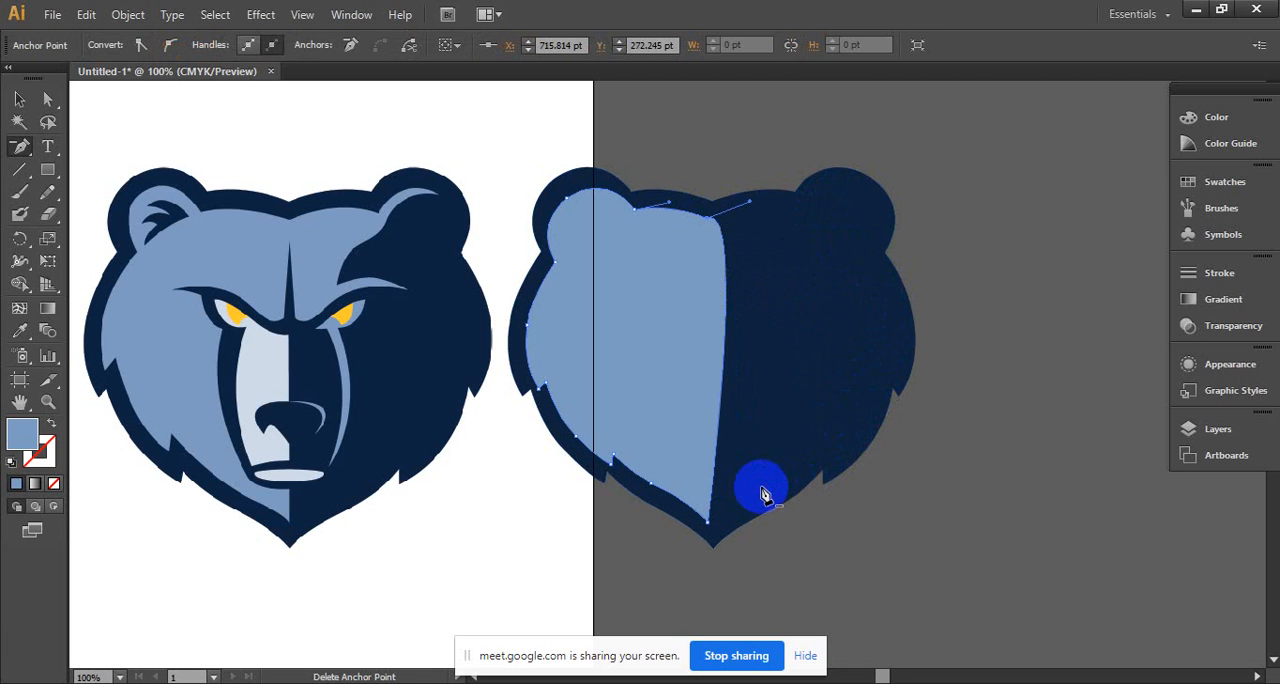
click(712, 227)
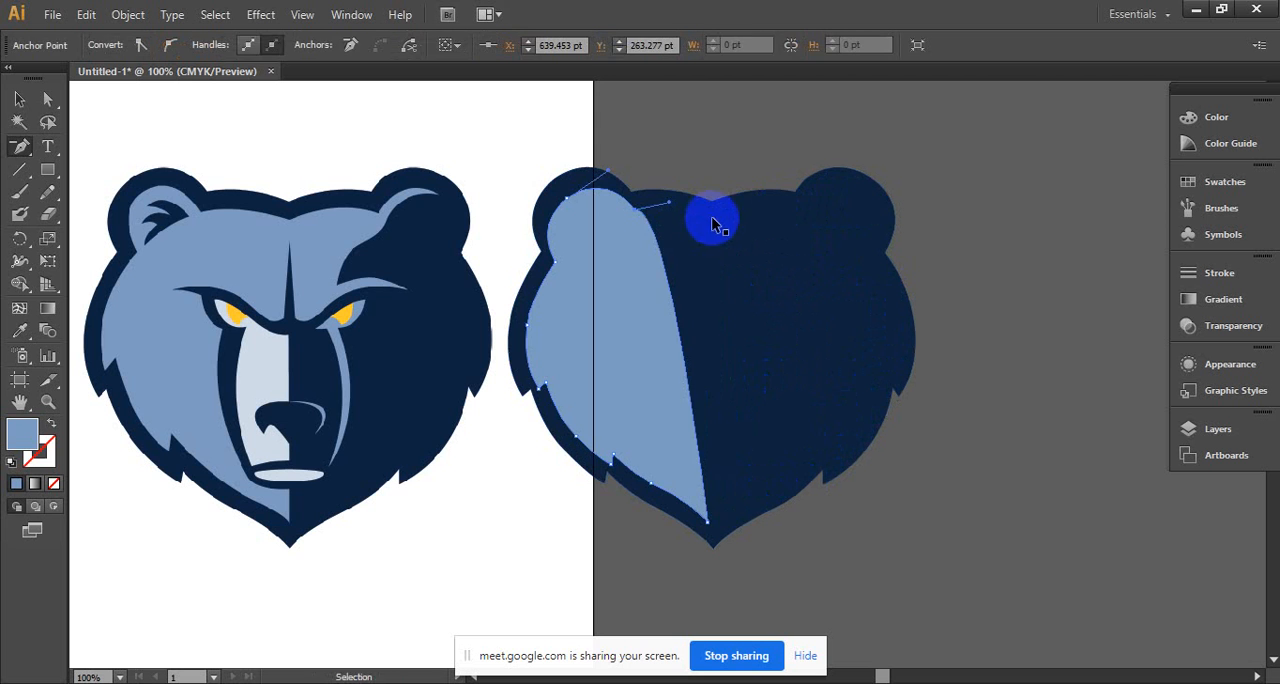
key(ctrl+z)
- Undo the anchor point deletions along the lower right cheek and jaw of the light blue head
click(18, 104)
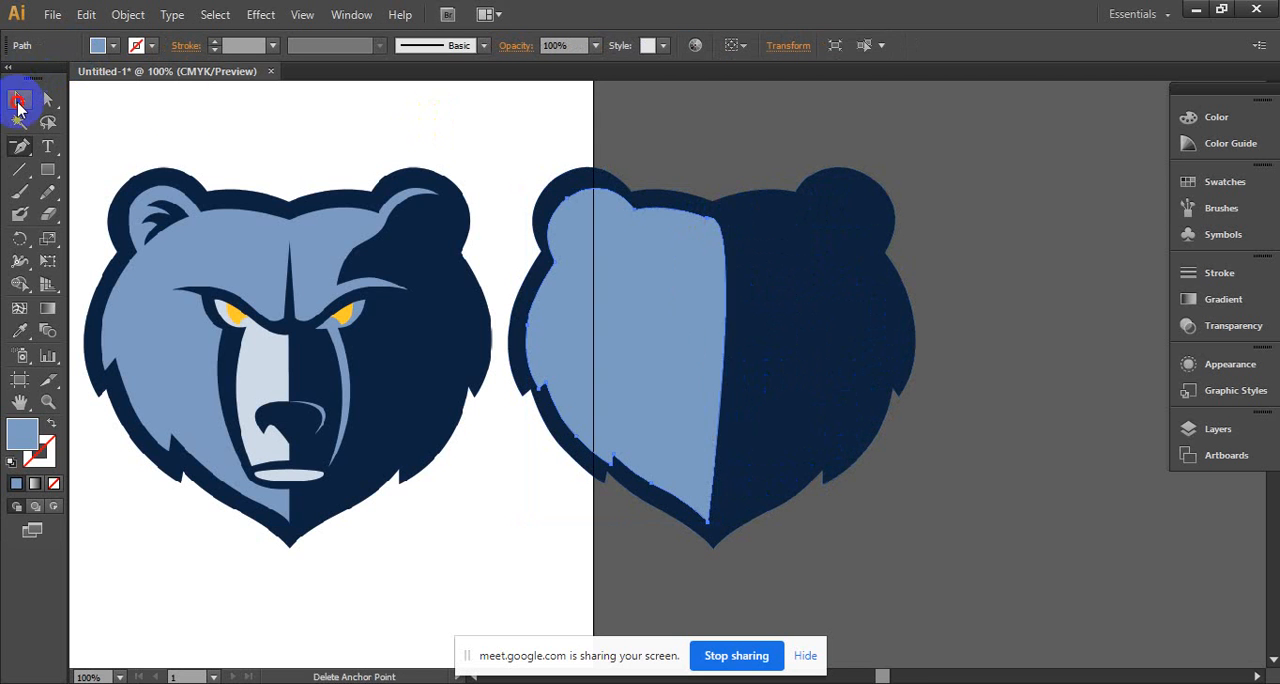
click(814, 106)
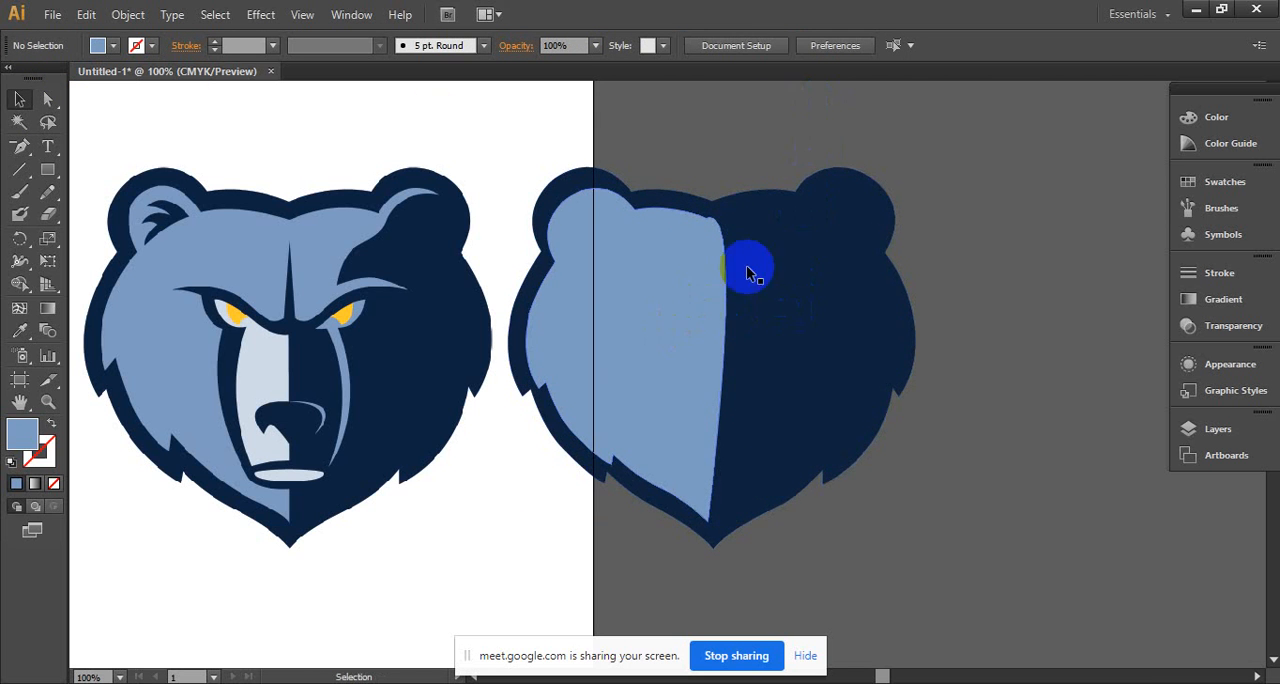
key(a)
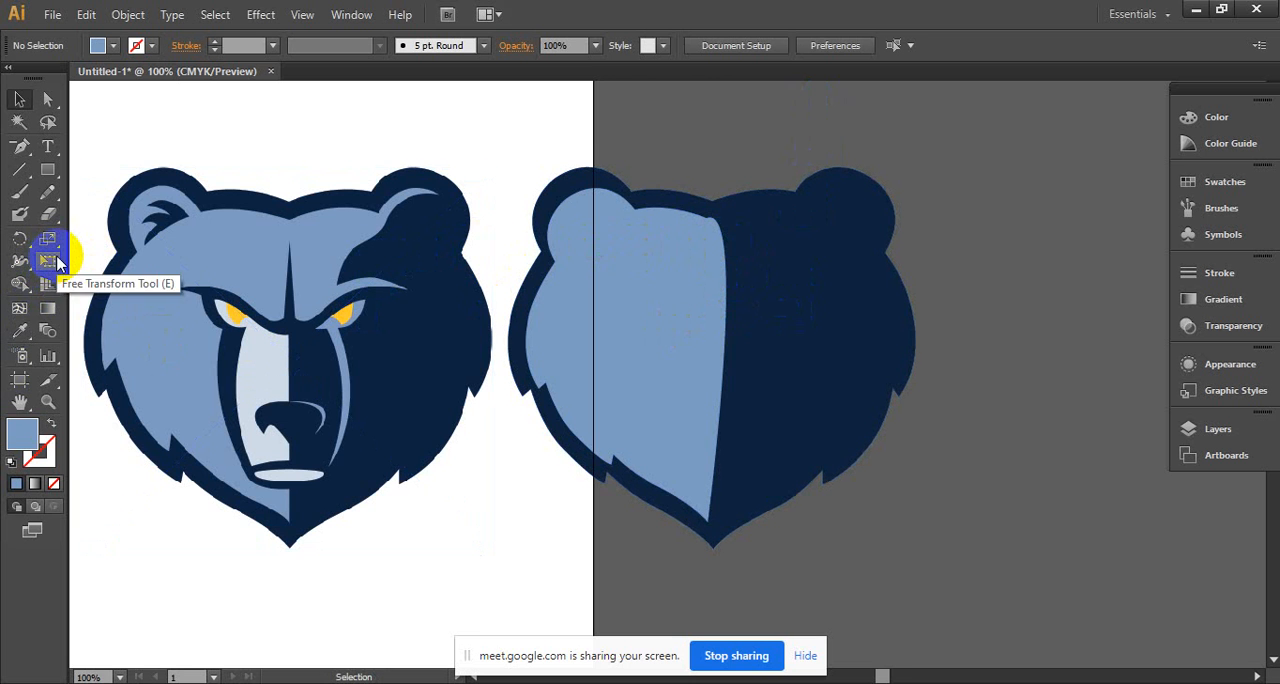
key(a)
click(680, 224)
key(ctrl+z)
key(ctrl+z)
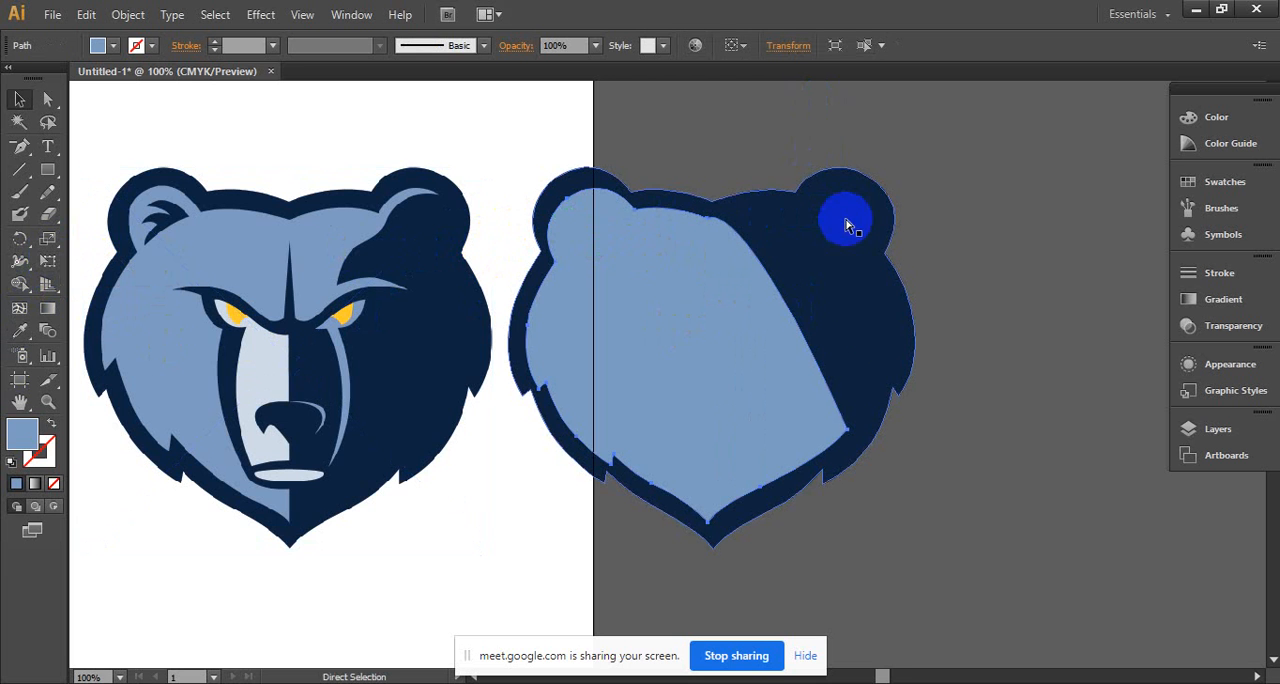
- Delete the light blue head's anchor points along the lower right cheek and jaw, leaving its edge running from forehead centre to chin
click(21, 152)
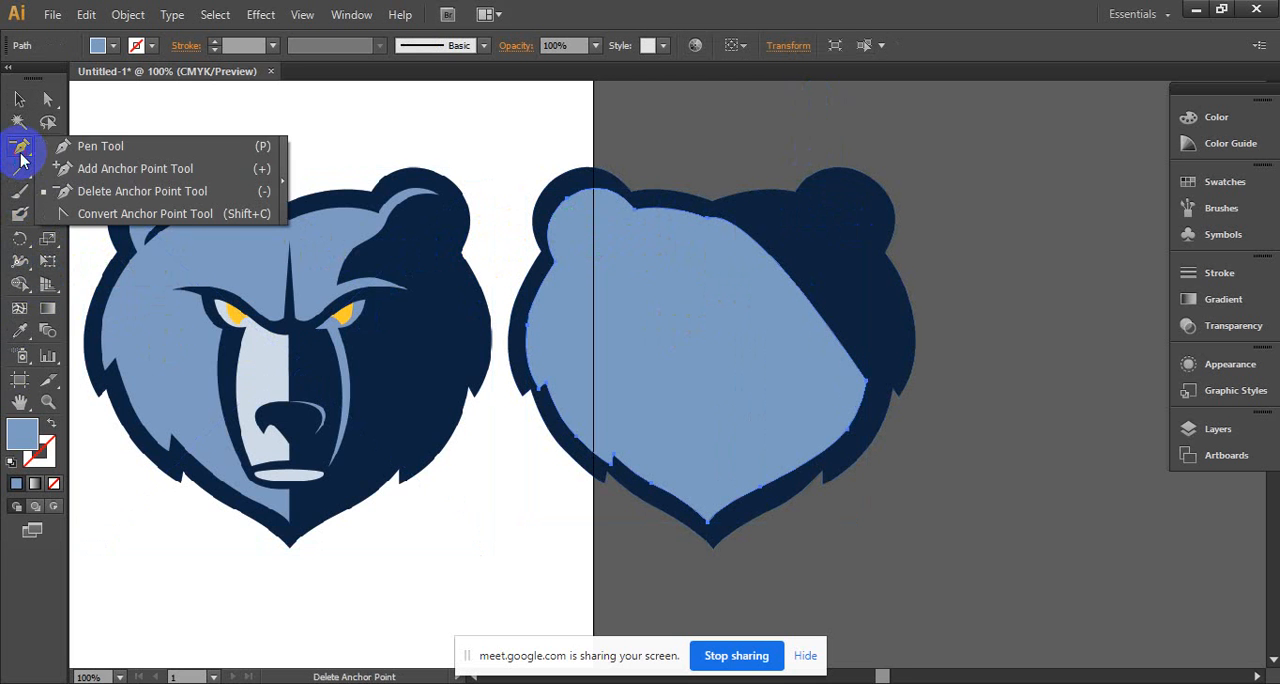
click(86, 190)
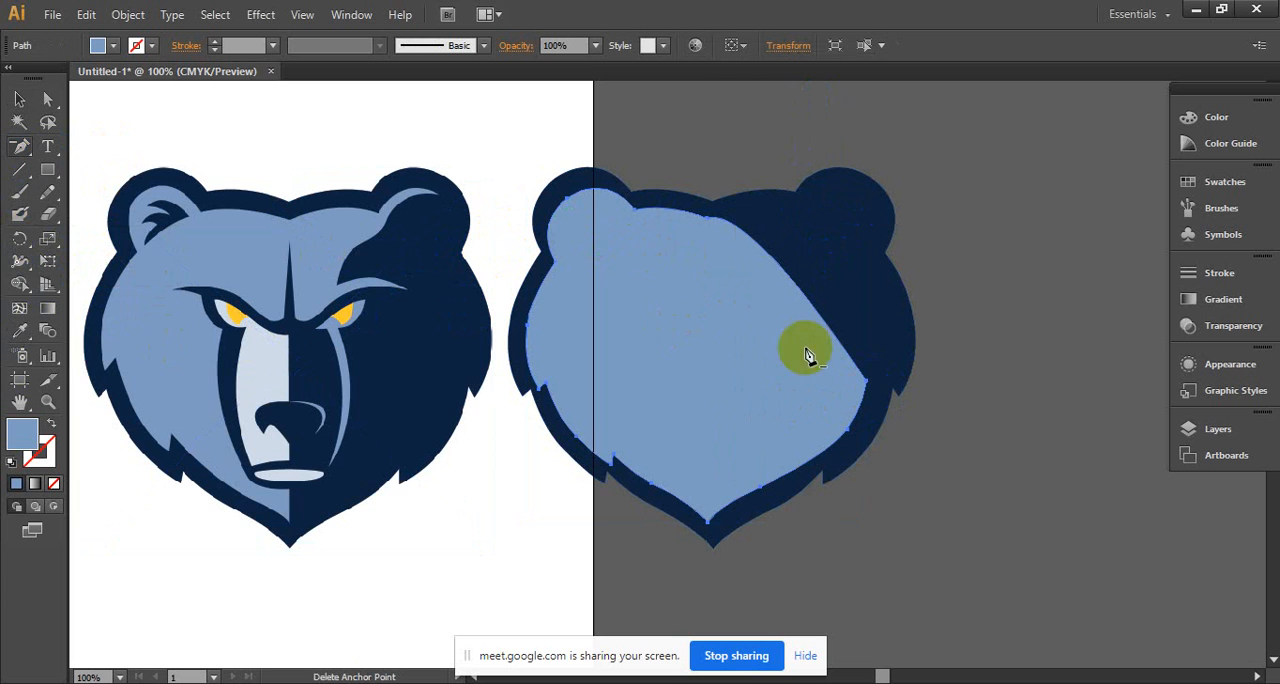
click(866, 382)
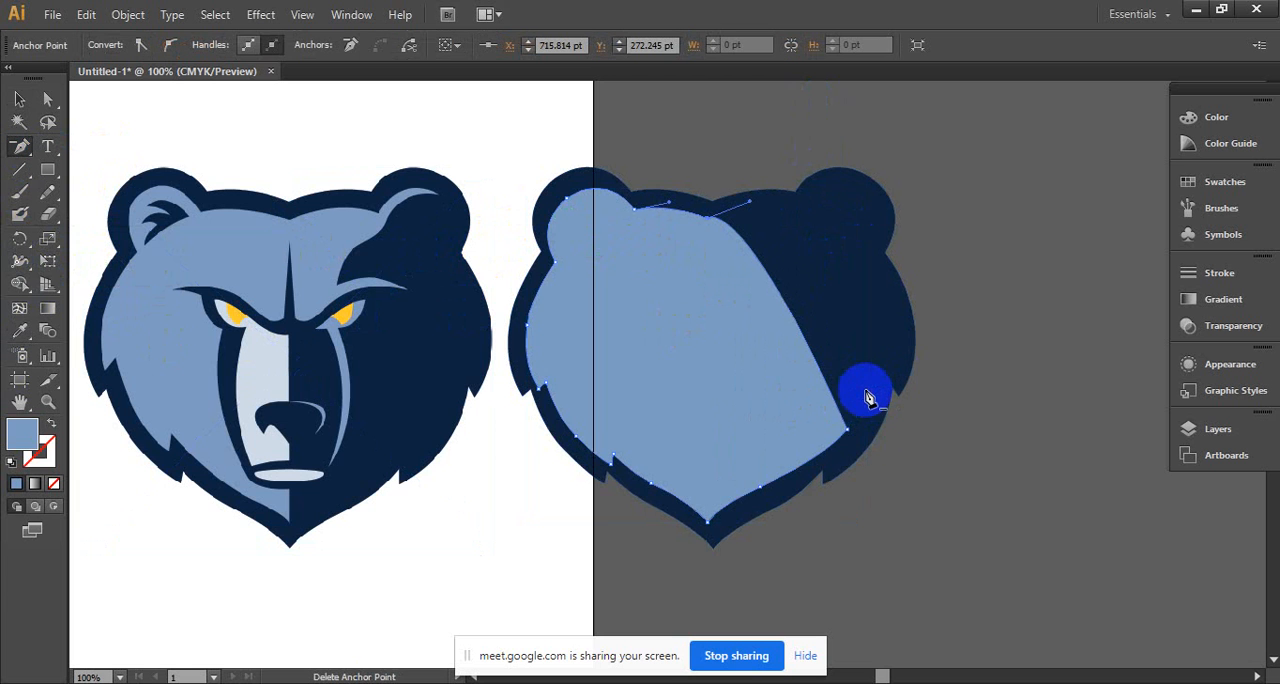
click(848, 432)
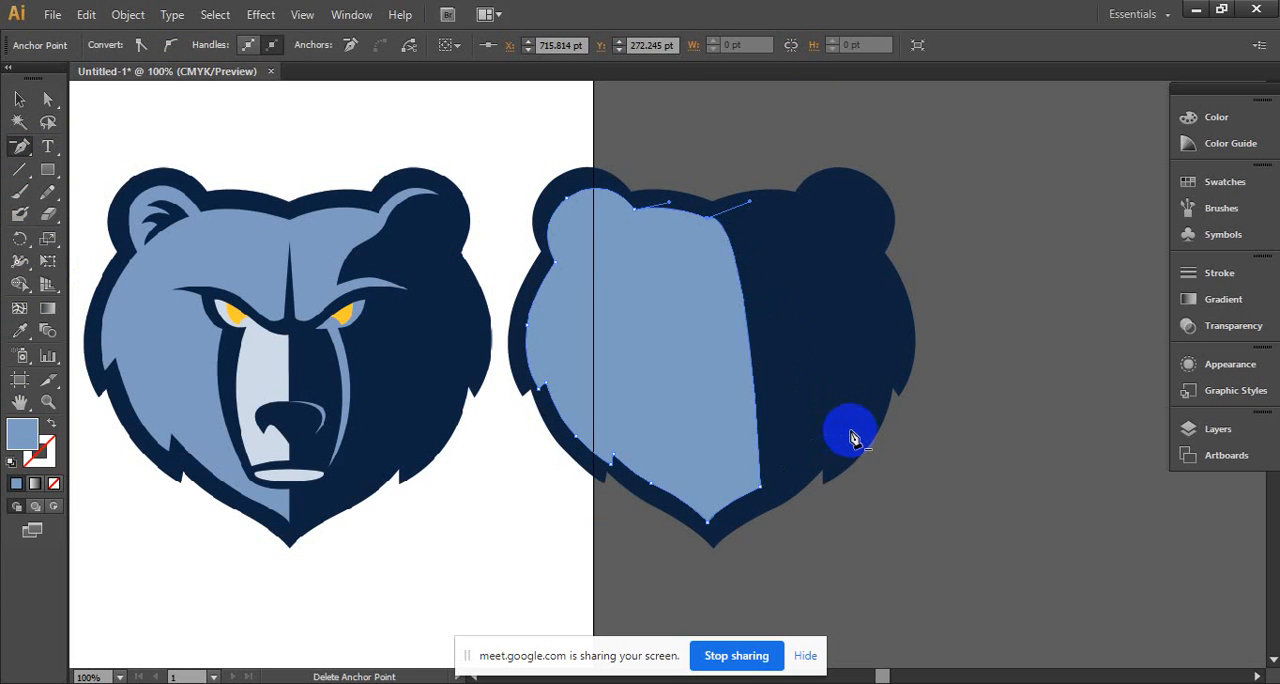
click(761, 486)
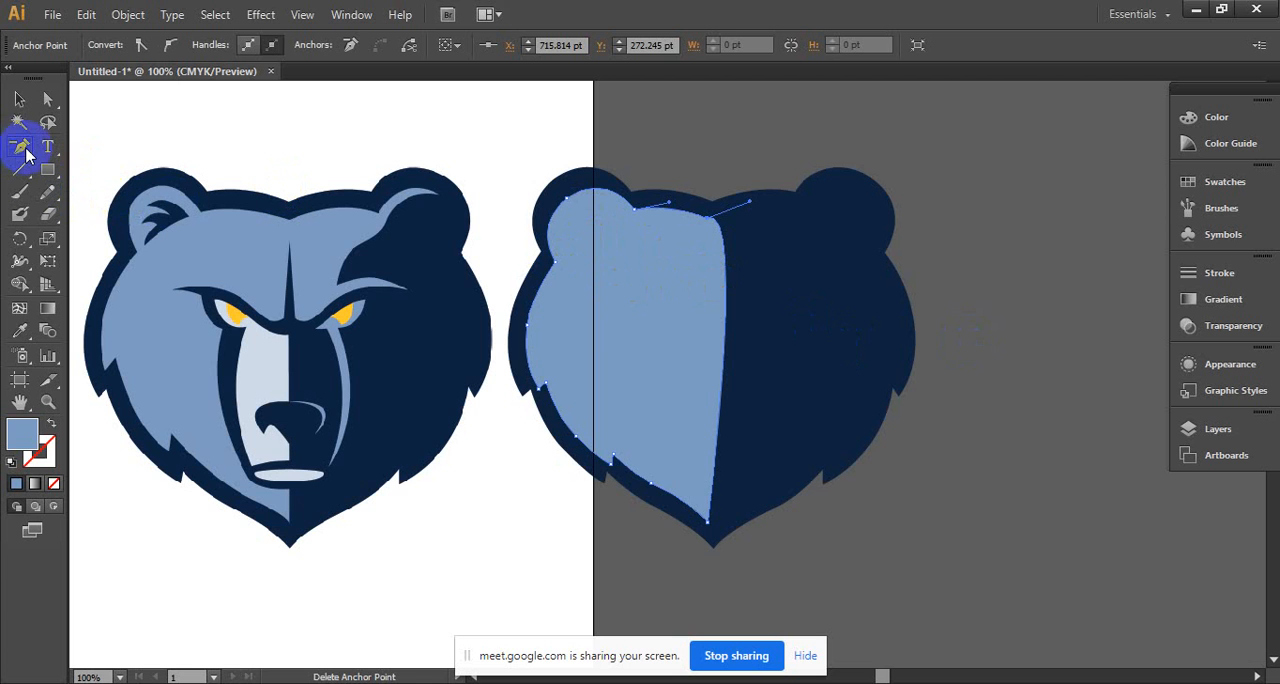
click(20, 99)
click(434, 134)
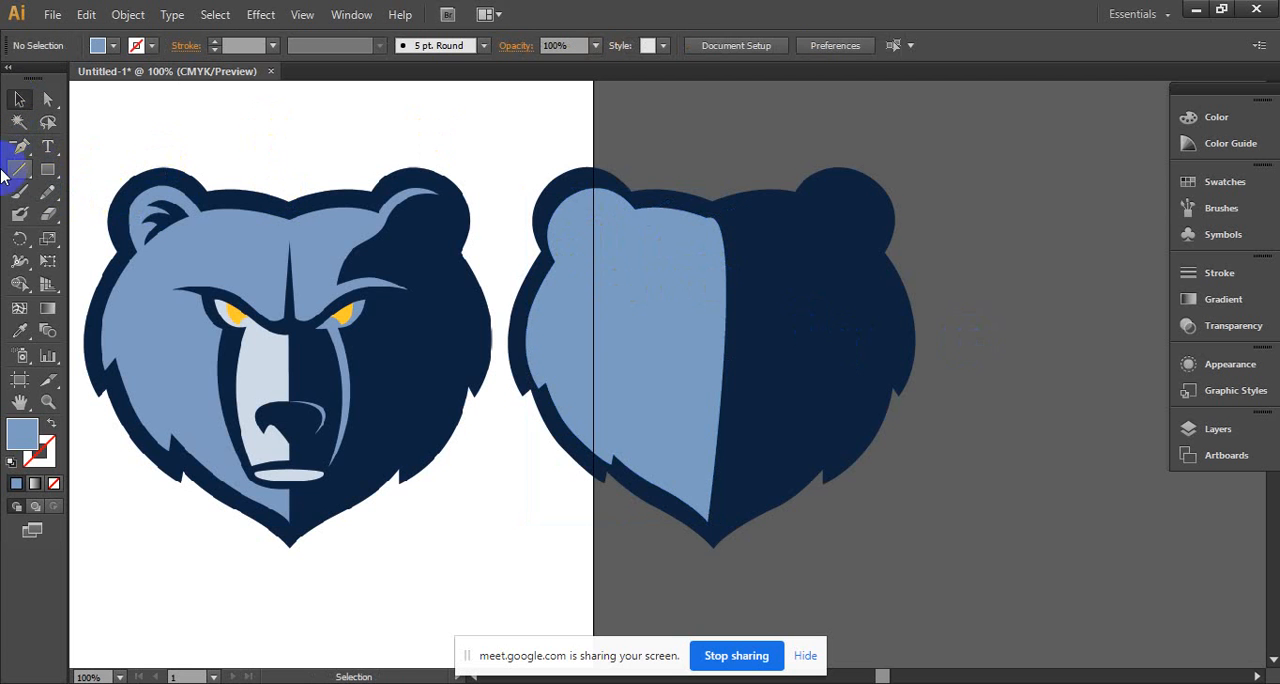
- Try tracing the outer left edge of the reference bear's muzzle with the Pen tool, upward from the left mouth corner
click(29, 152)
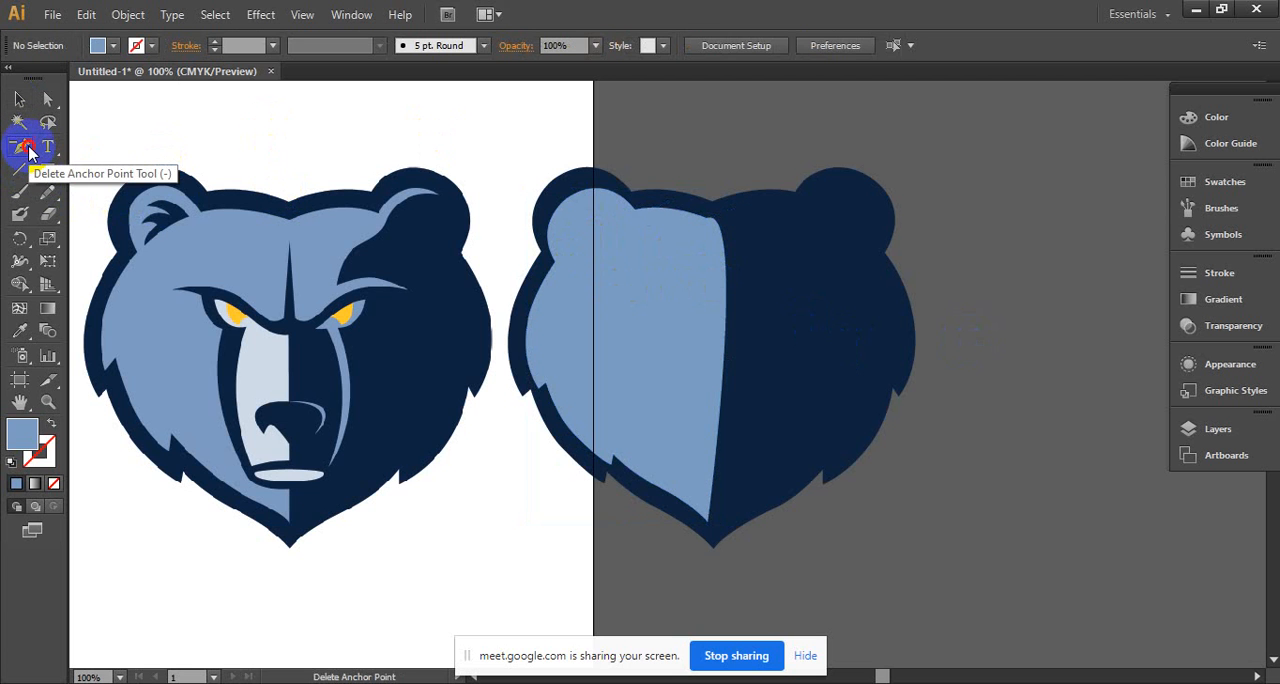
drag(21, 145, 92, 148)
click(92, 148)
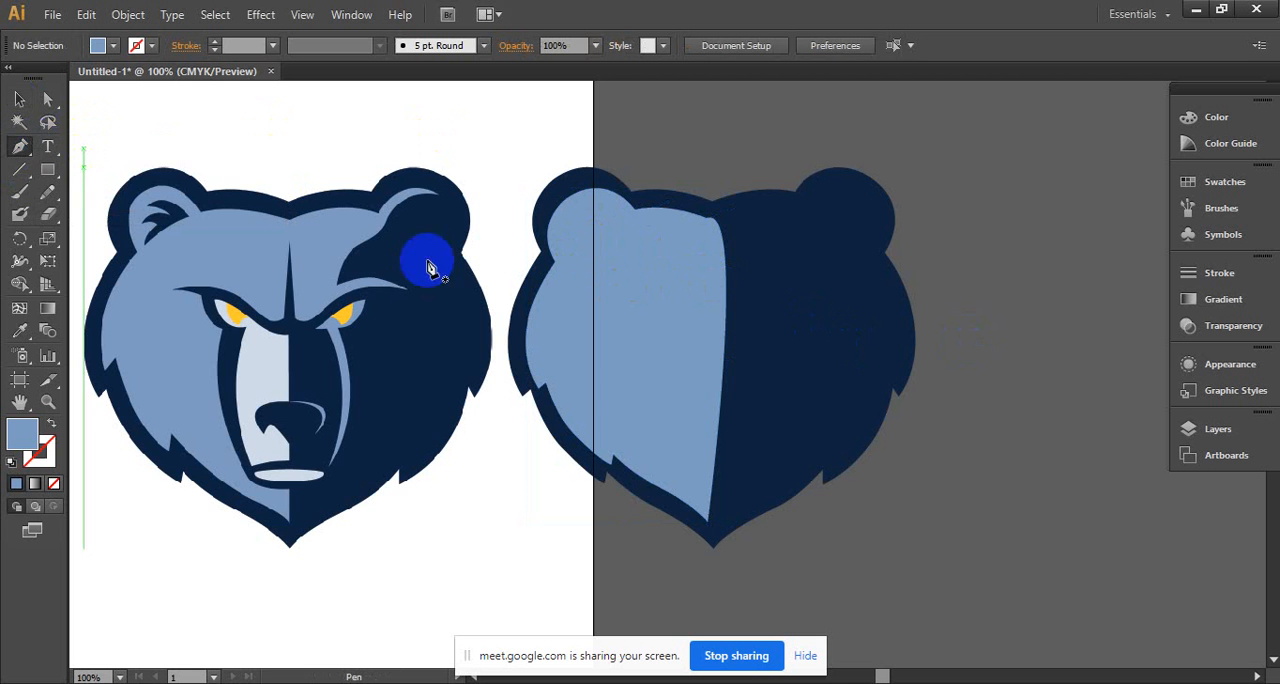
ctrl+click(333, 357)
drag(565, 350, 408, 341)
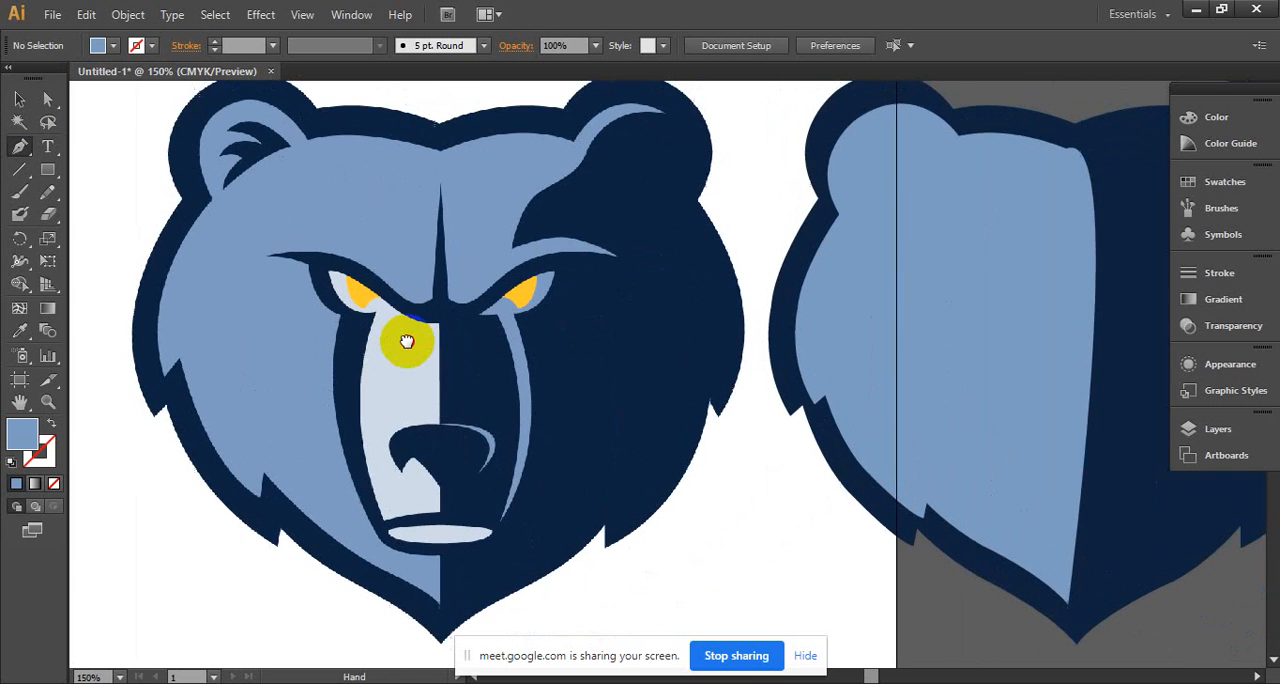
ctrl+click(432, 437)
drag(483, 422, 291, 486)
click(412, 588)
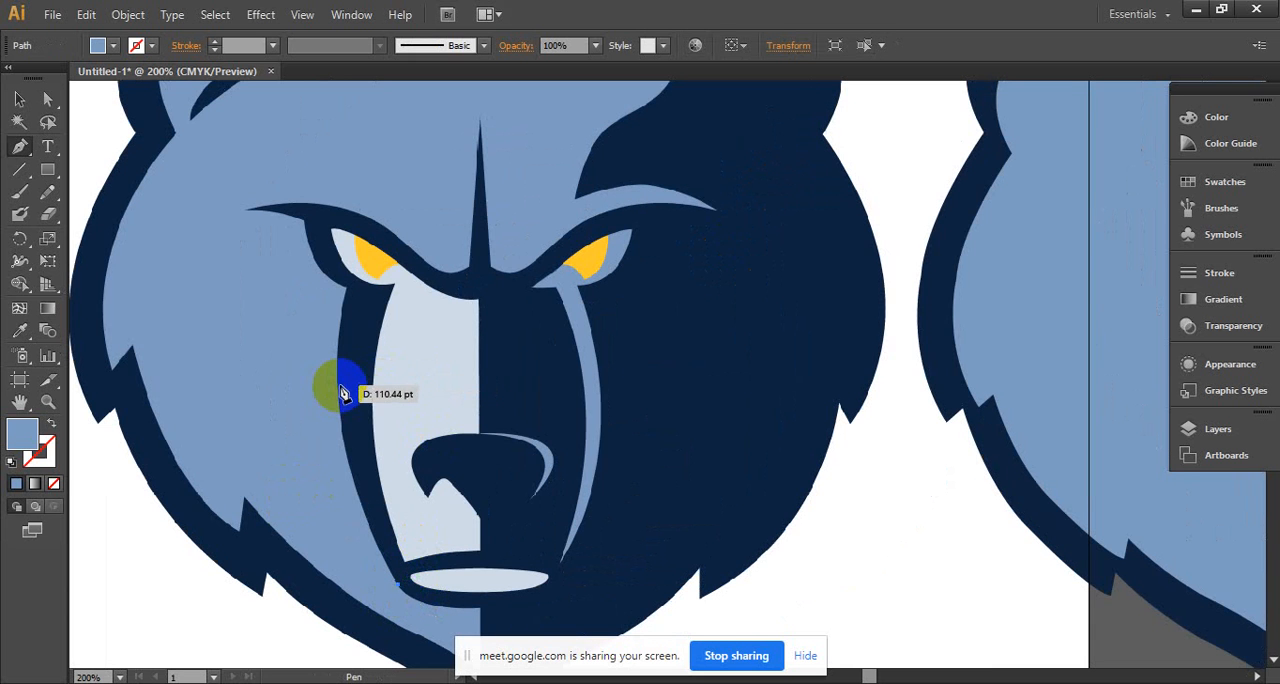
drag(340, 390, 316, 231)
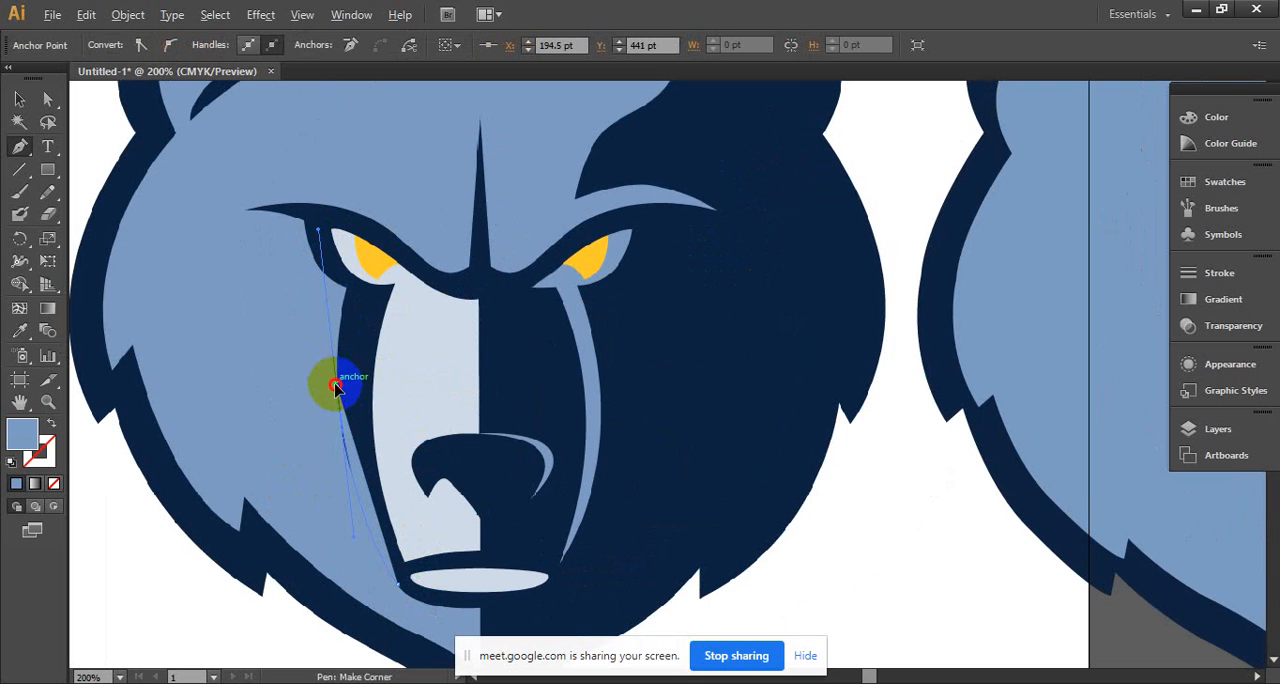
click(337, 388)
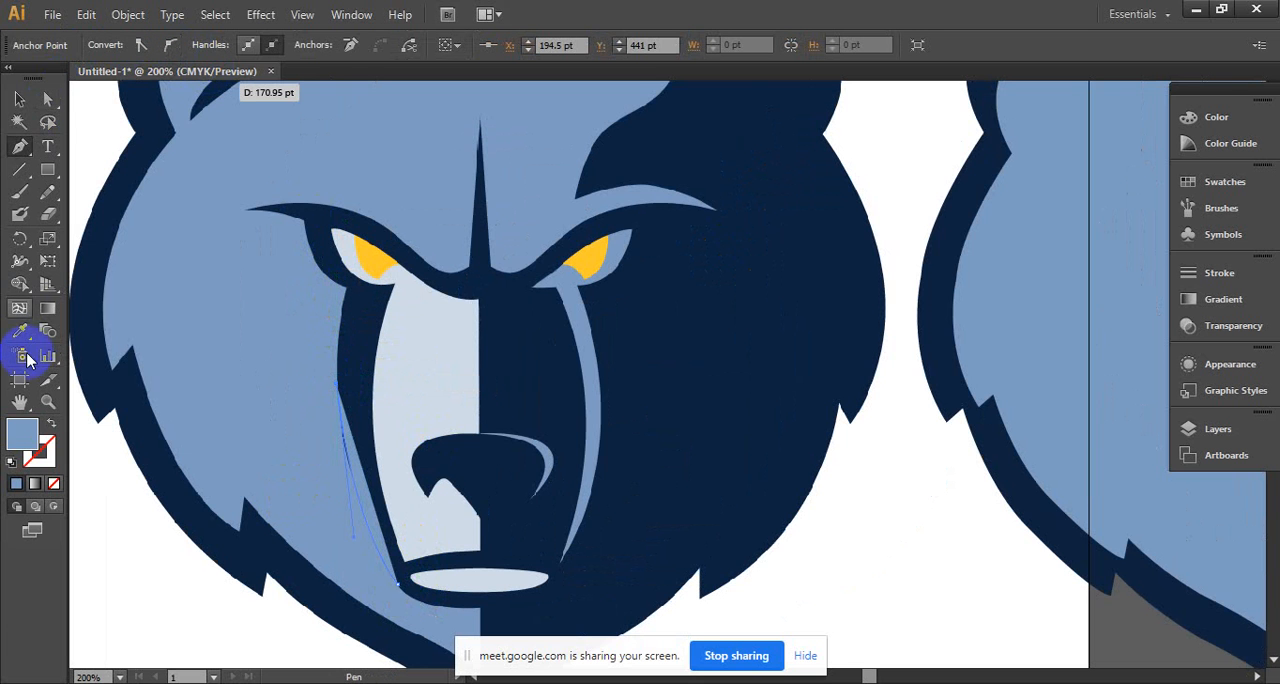
- Set the fill of the partly traced muzzle path to none and deselect it
click(20, 102)
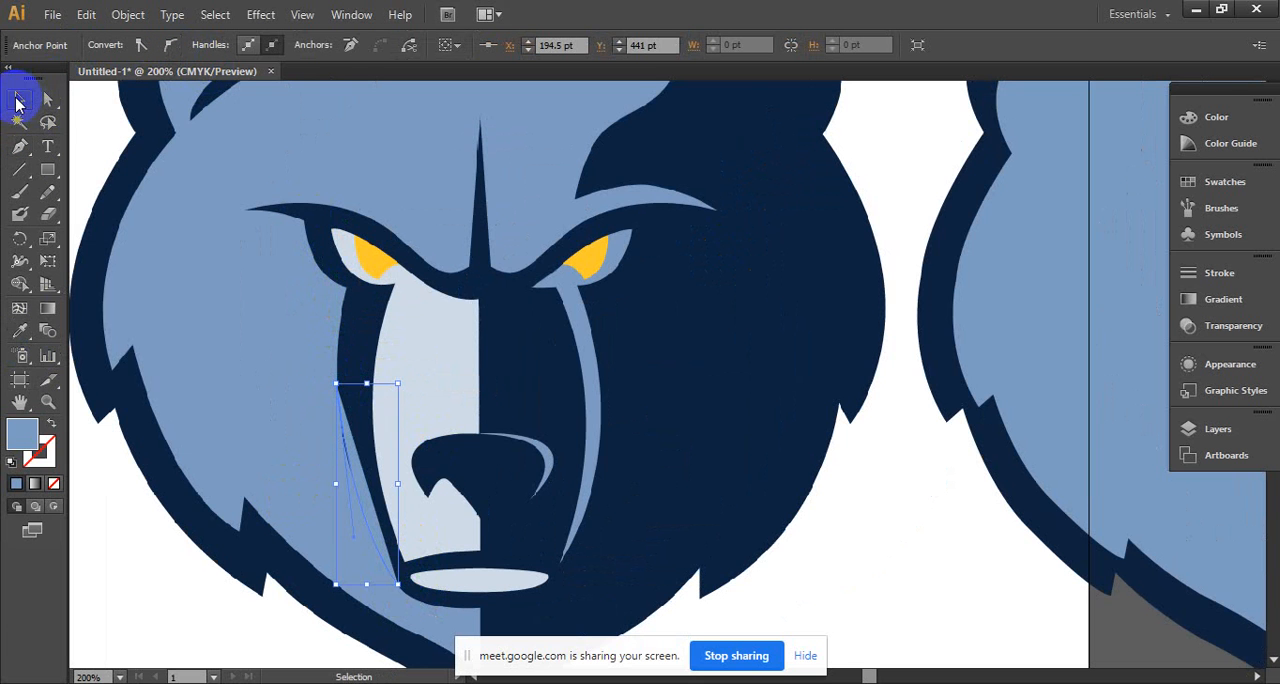
click(378, 475)
click(99, 45)
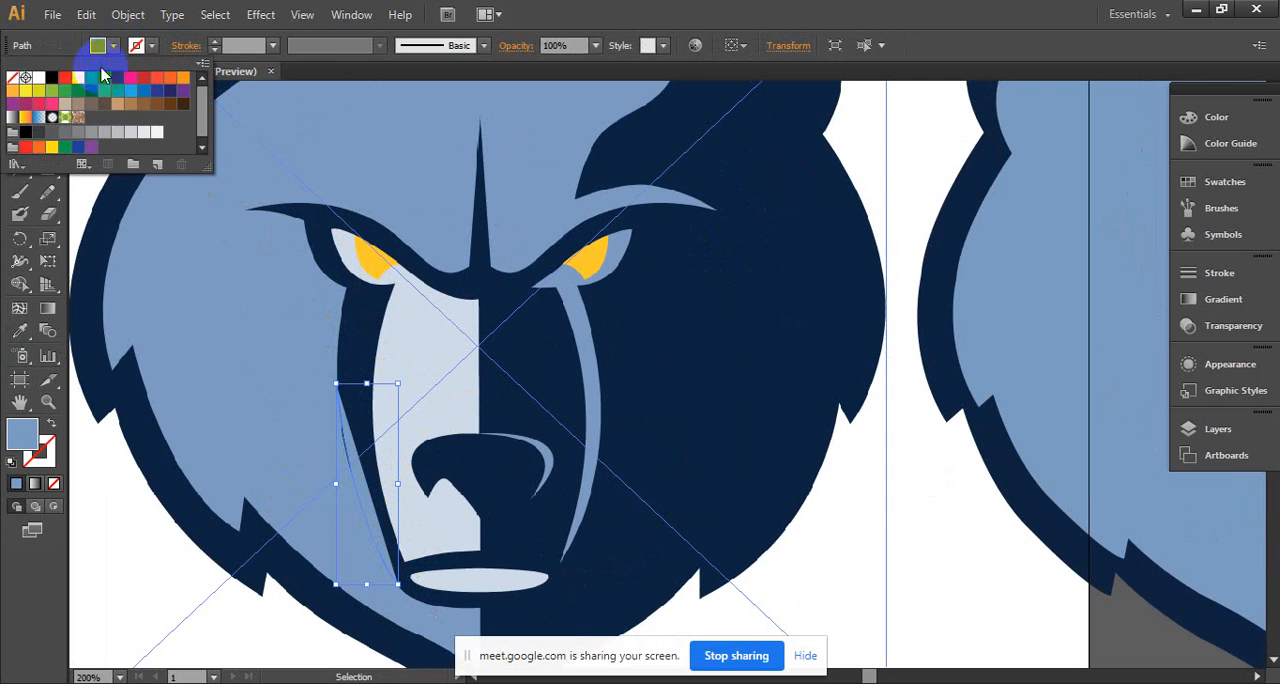
click(12, 77)
click(340, 75)
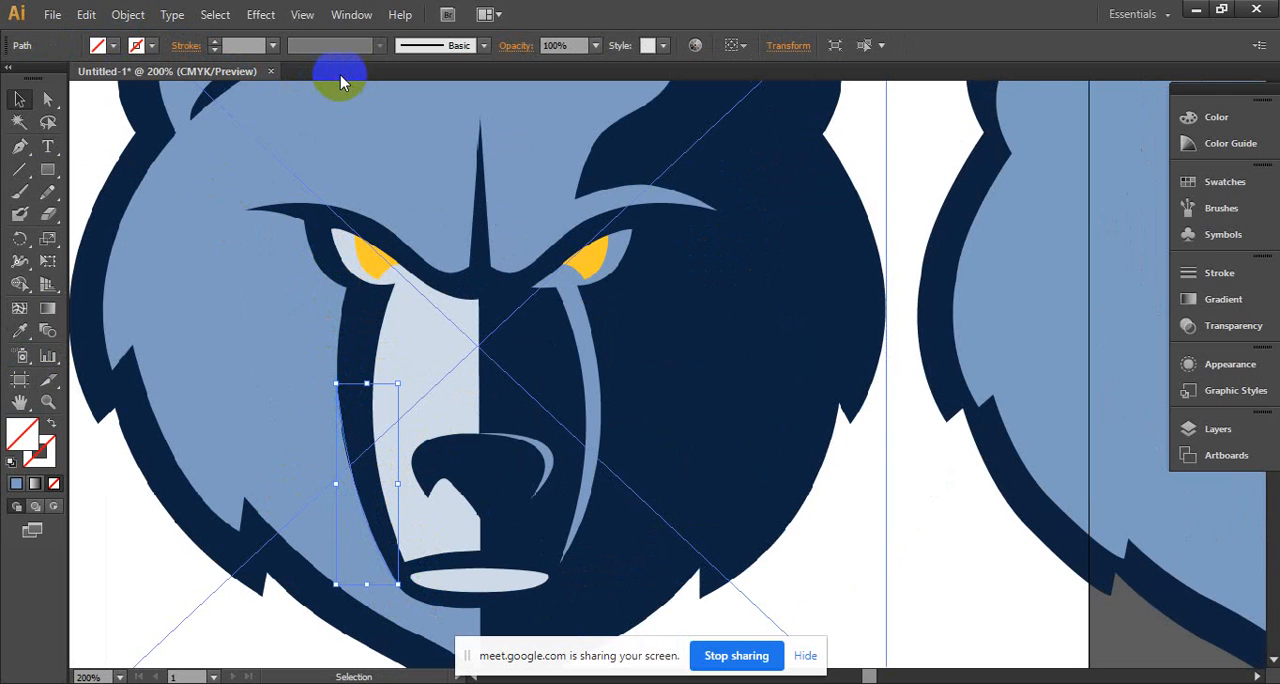
click(266, 268)
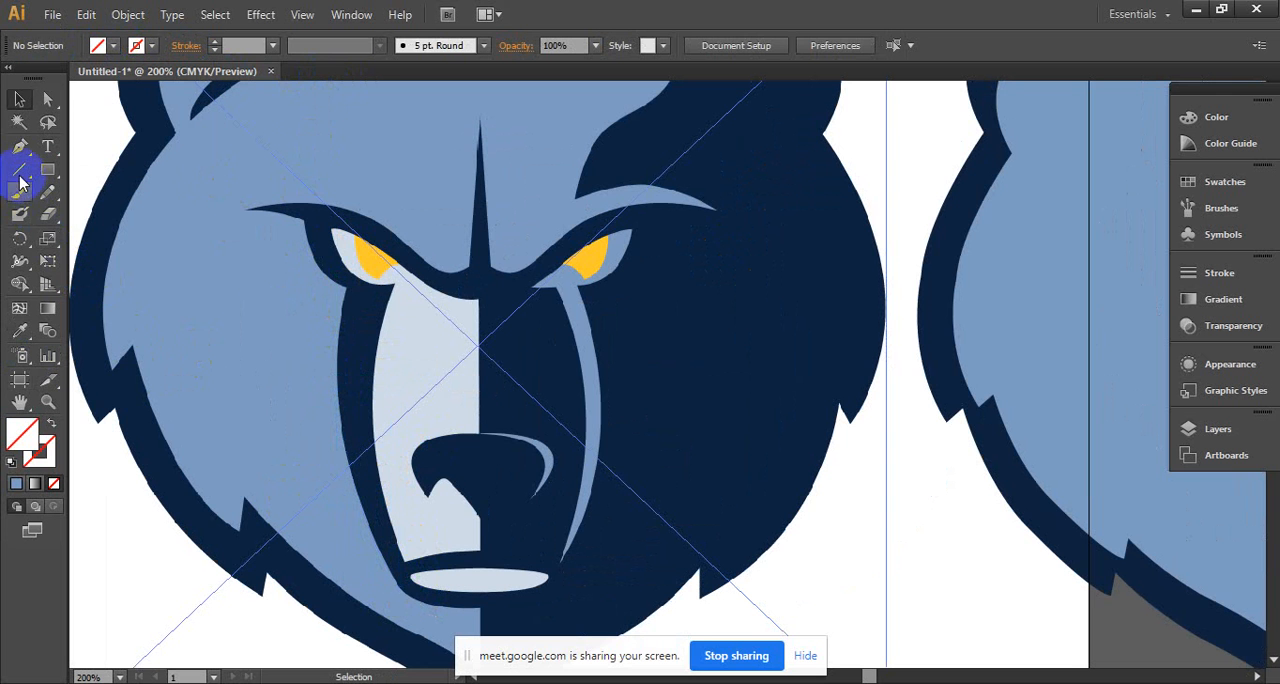
- Trace the reference bear's left face marking with the Pen tool from the mouth corner, around the eye, to the eyebrow's outer tip
click(19, 146)
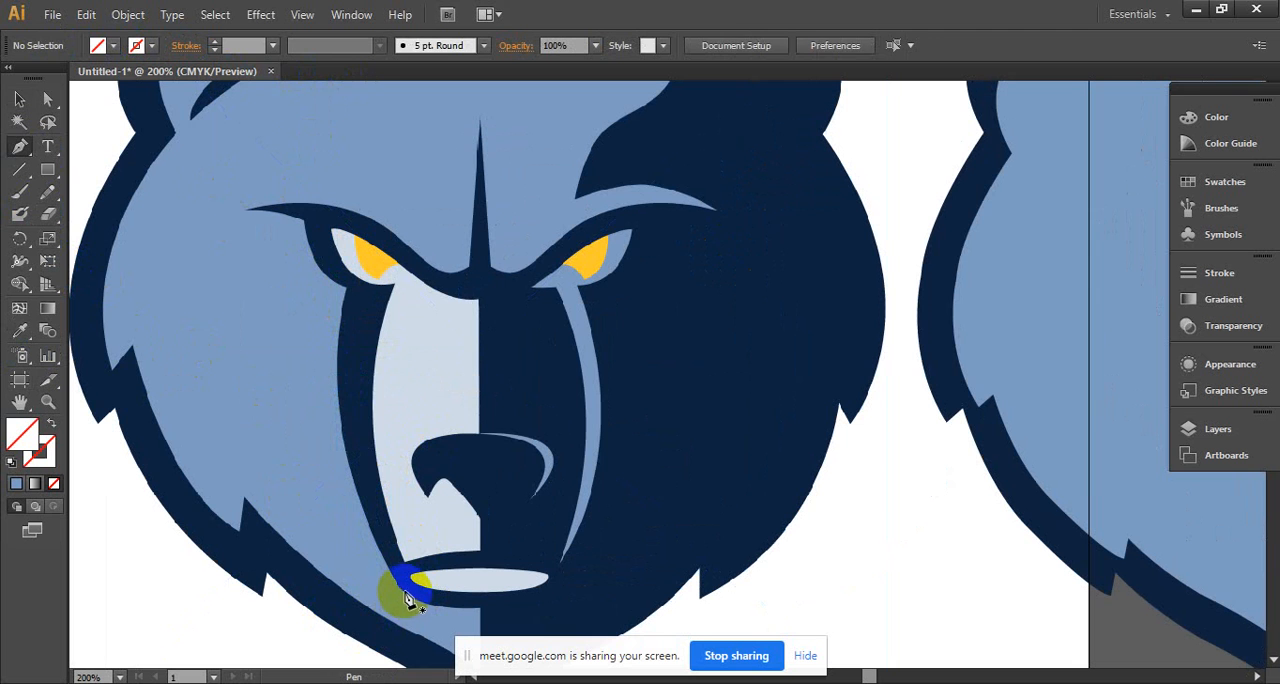
drag(400, 590, 343, 363)
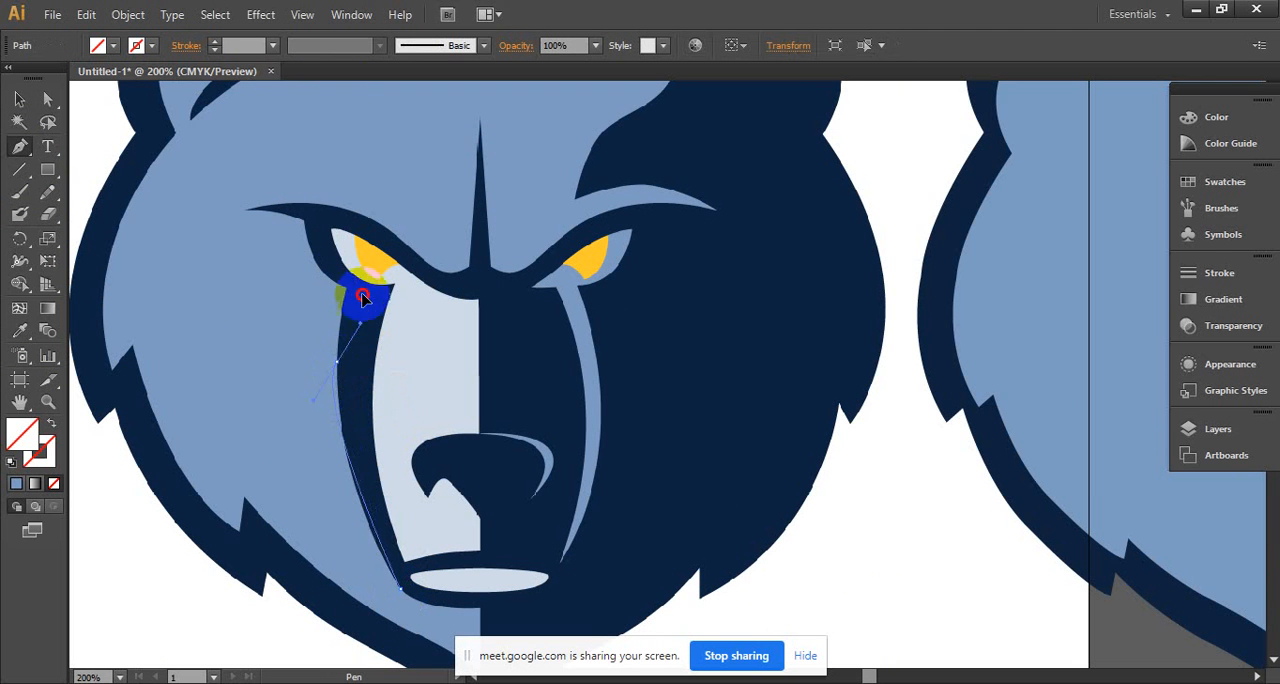
click(333, 268)
drag(332, 265, 343, 250)
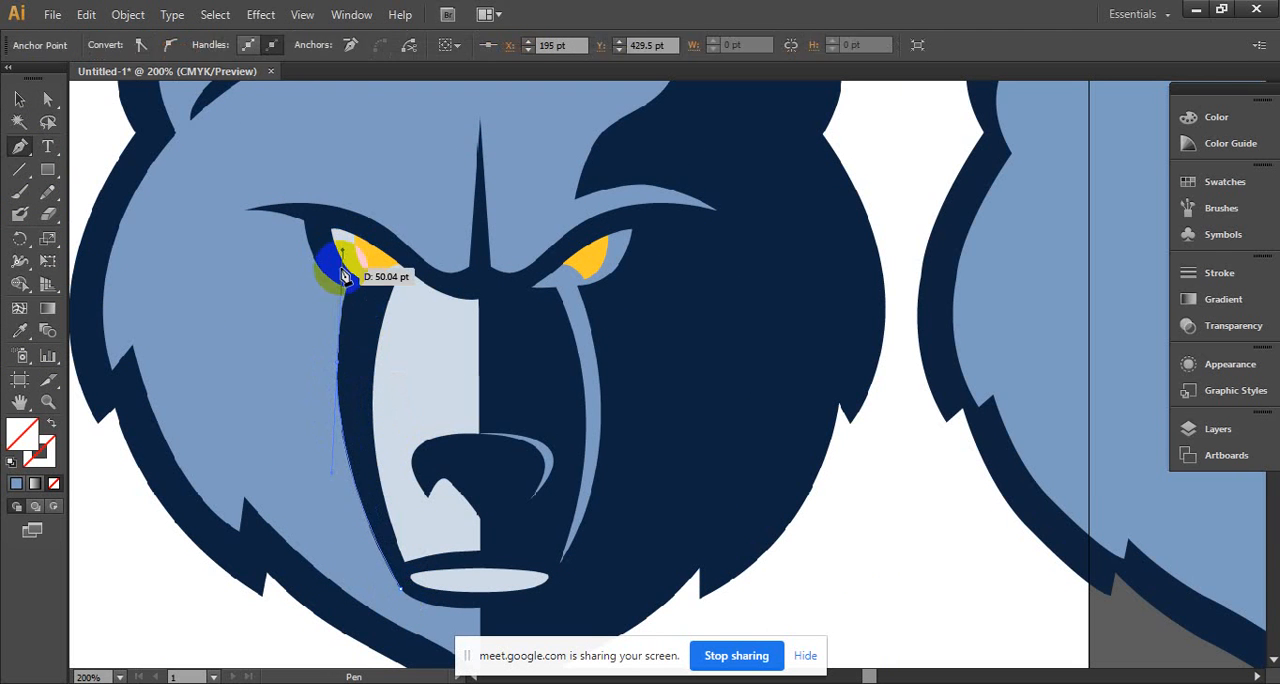
drag(337, 361, 250, 220)
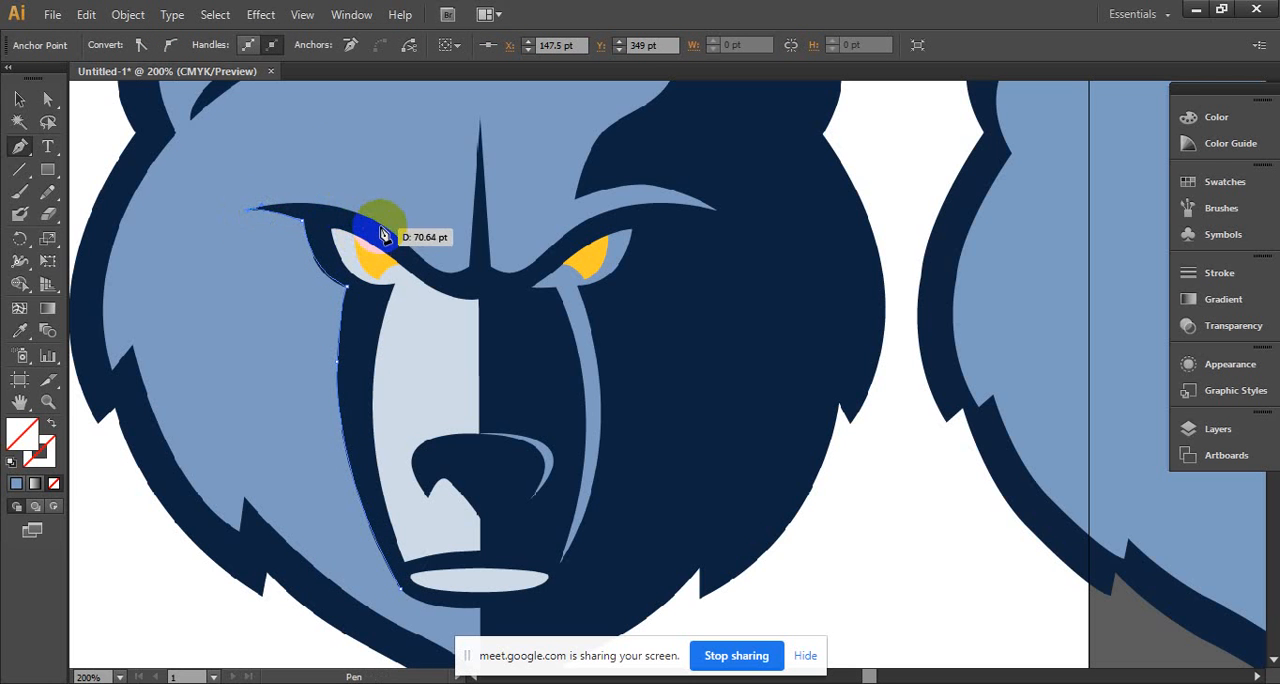
- Continue the outline along the brow and forehead spike, down the muzzle's centre, and close it under the mouth at the starting corner
drag(384, 226, 484, 256)
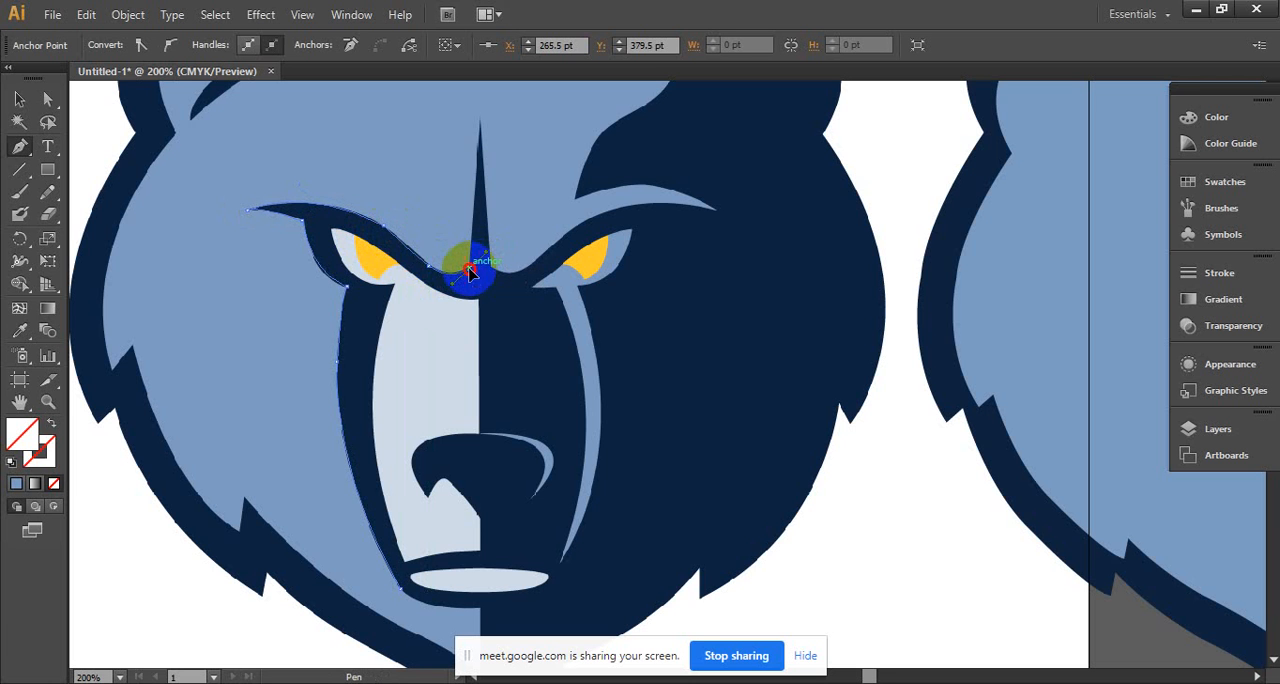
click(480, 120)
click(496, 276)
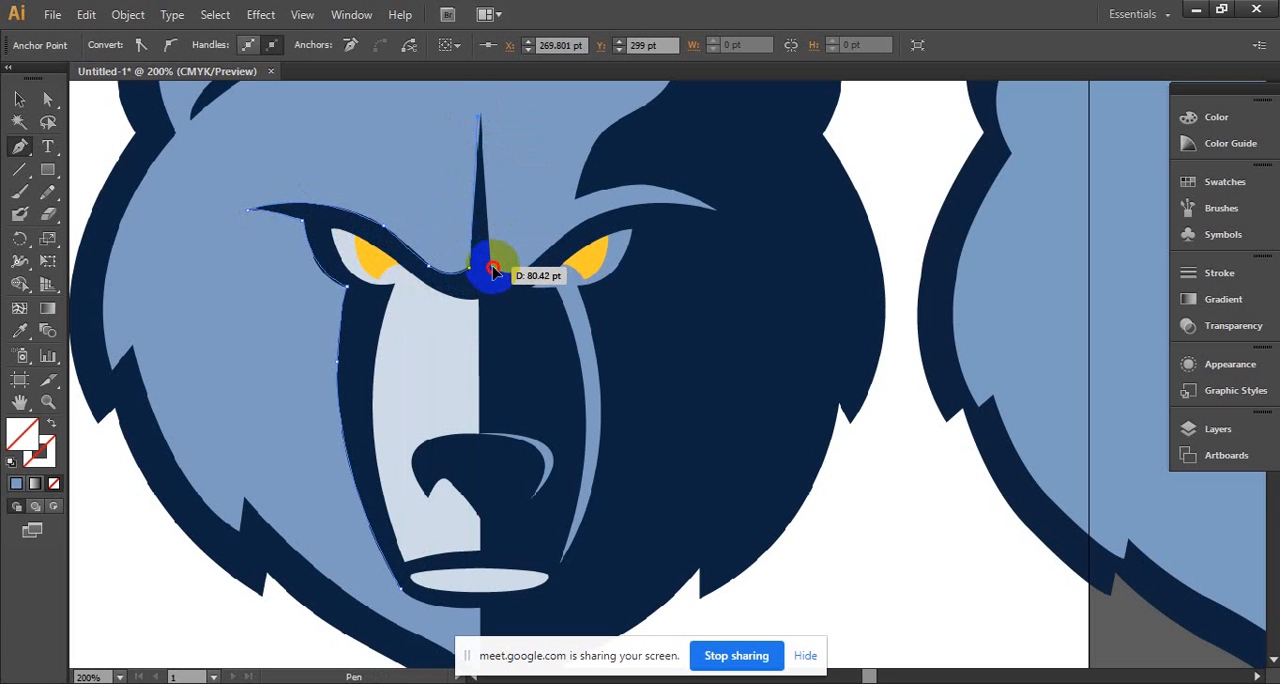
click(497, 277)
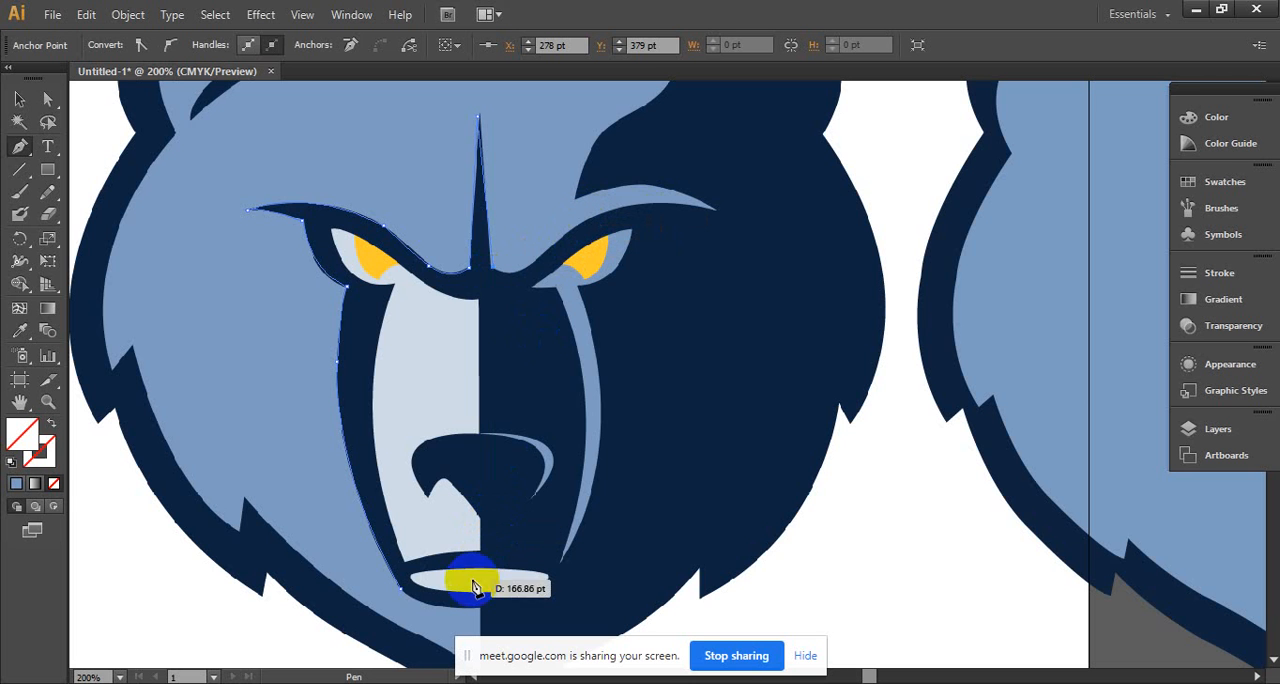
click(491, 272)
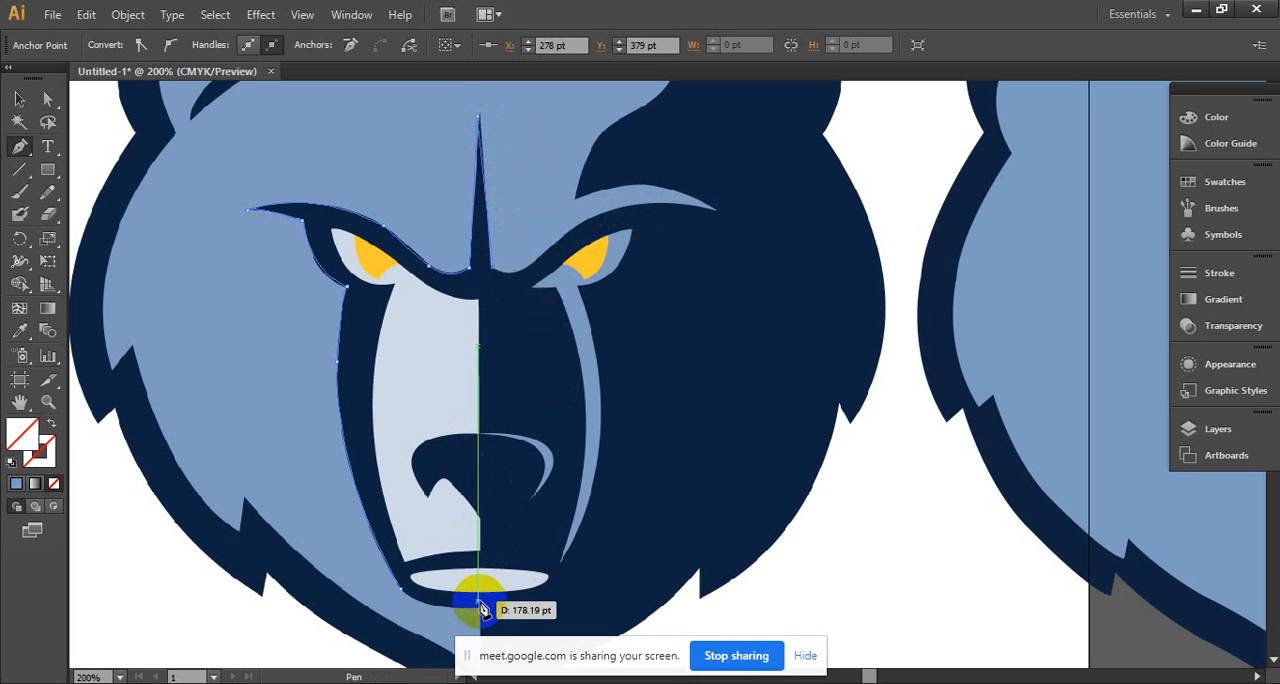
click(480, 606)
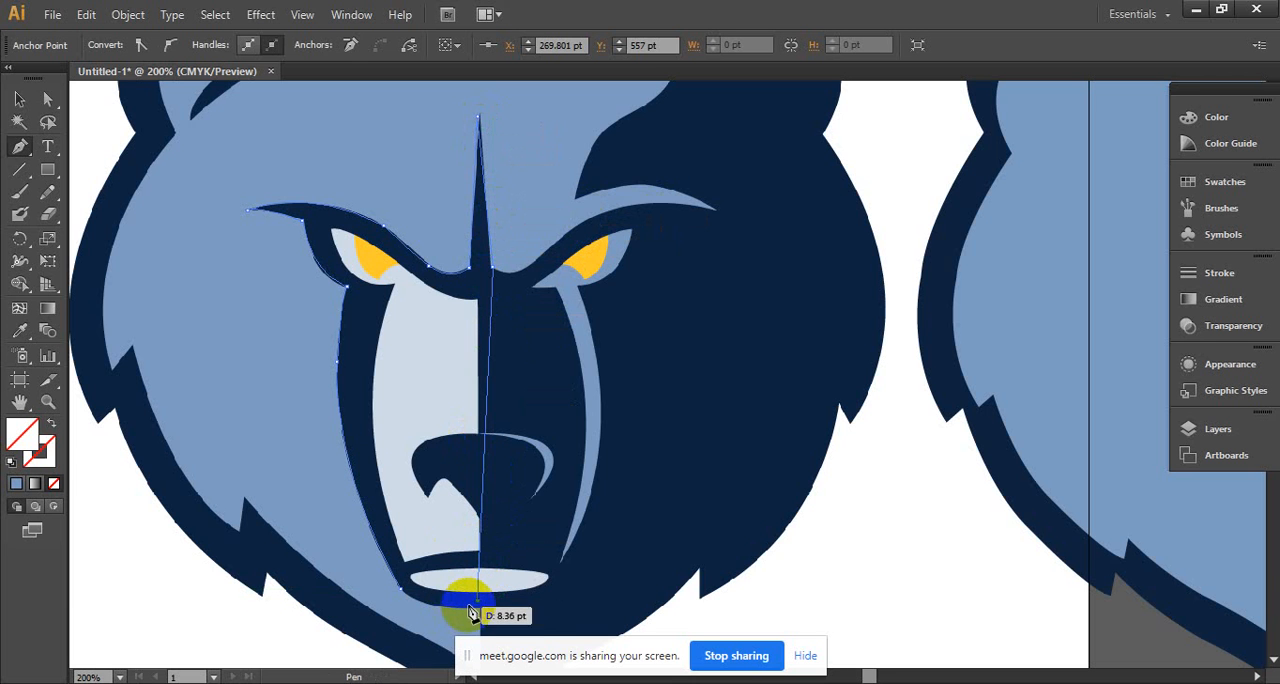
drag(413, 605, 401, 597)
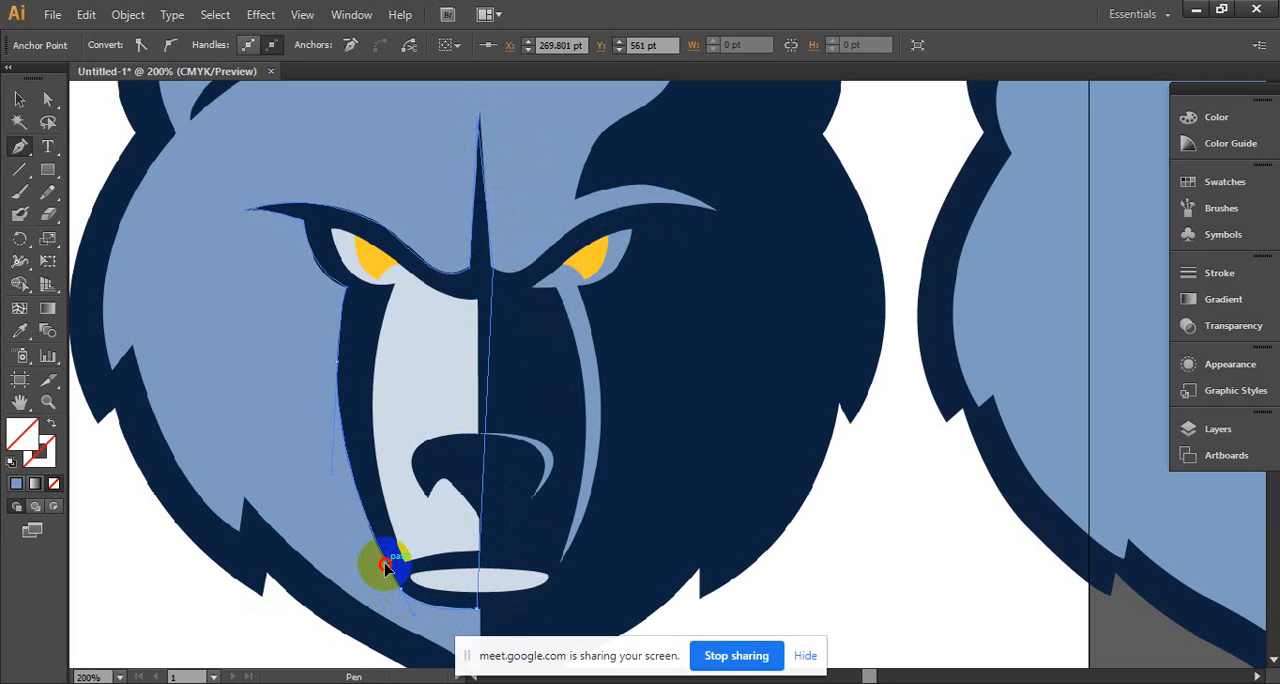
- Delete the outline's anchor point at the right base of the forehead spike and fill the shape with the reference bear's navy
drag(19, 146, 100, 191)
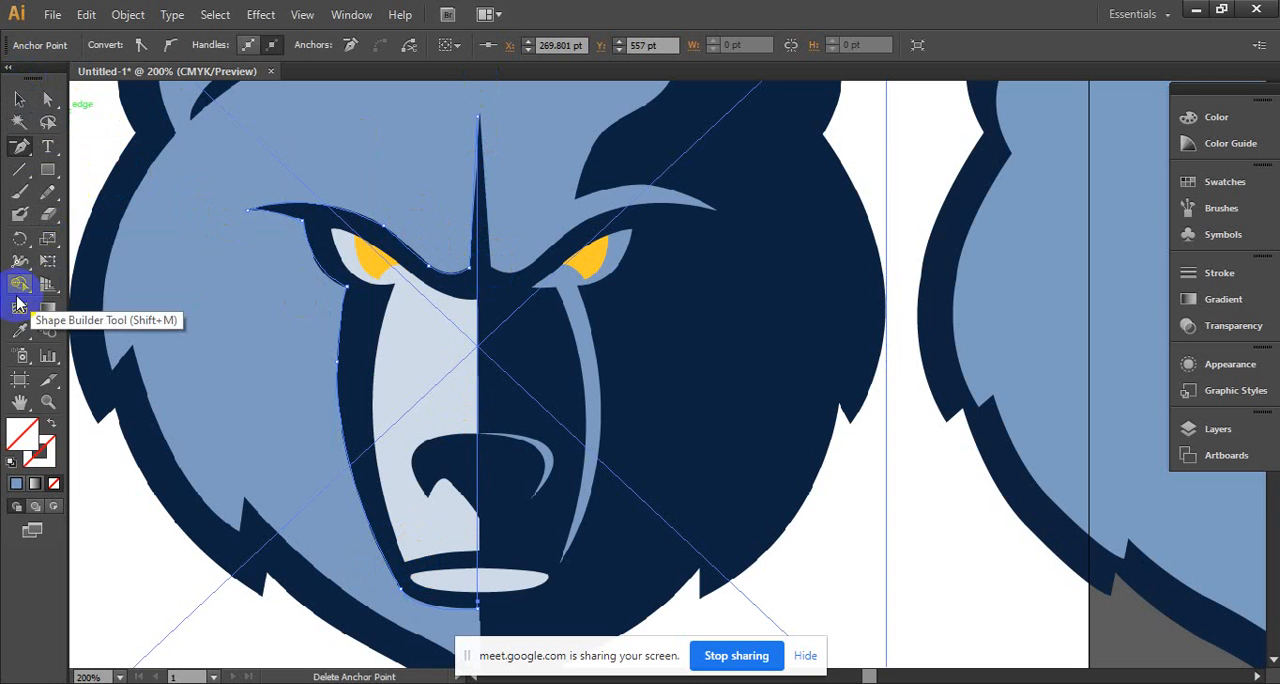
click(24, 332)
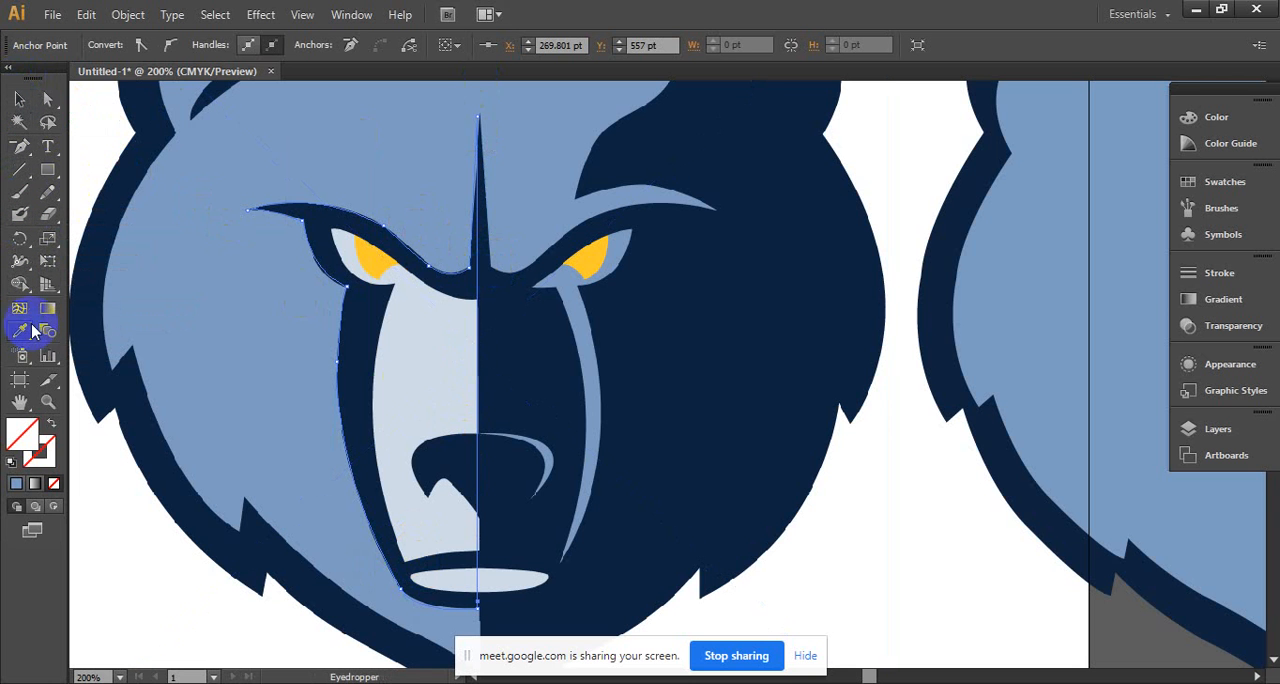
click(366, 343)
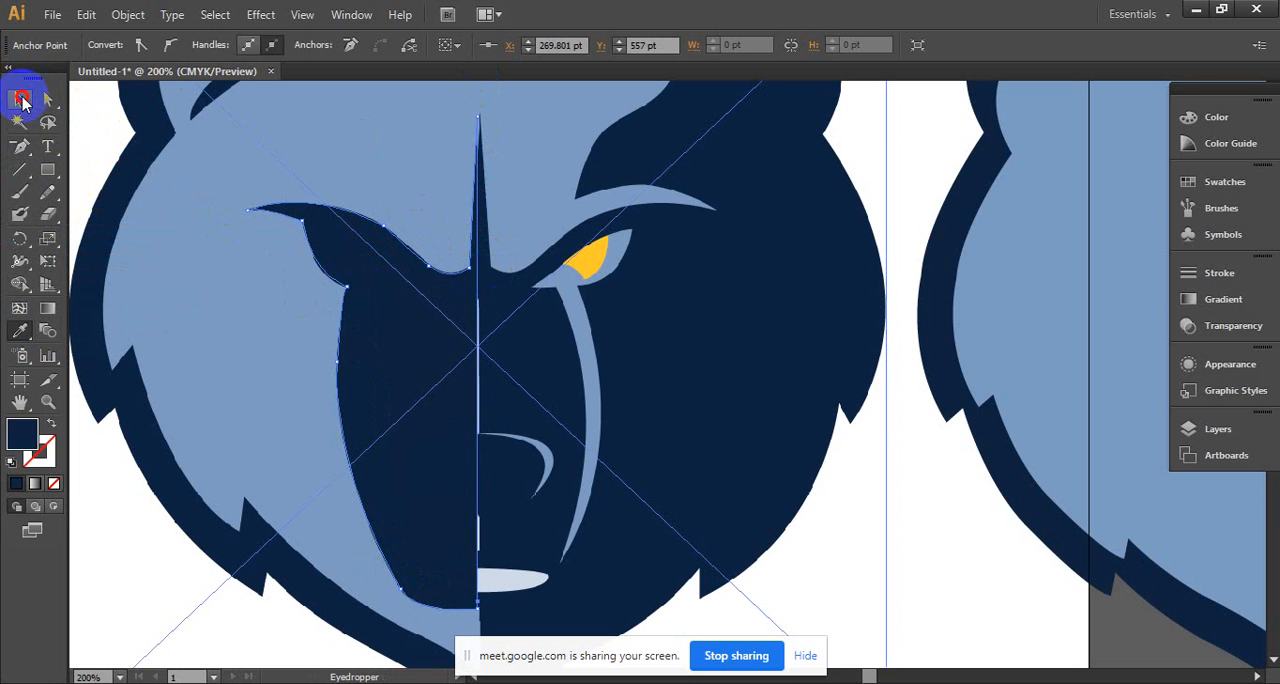
- Move the navy half-face shape onto the light blue head, aligning its straight edge with the head's centre
click(24, 100)
drag(420, 400, 898, 377)
ctrl+alt+click(881, 362)
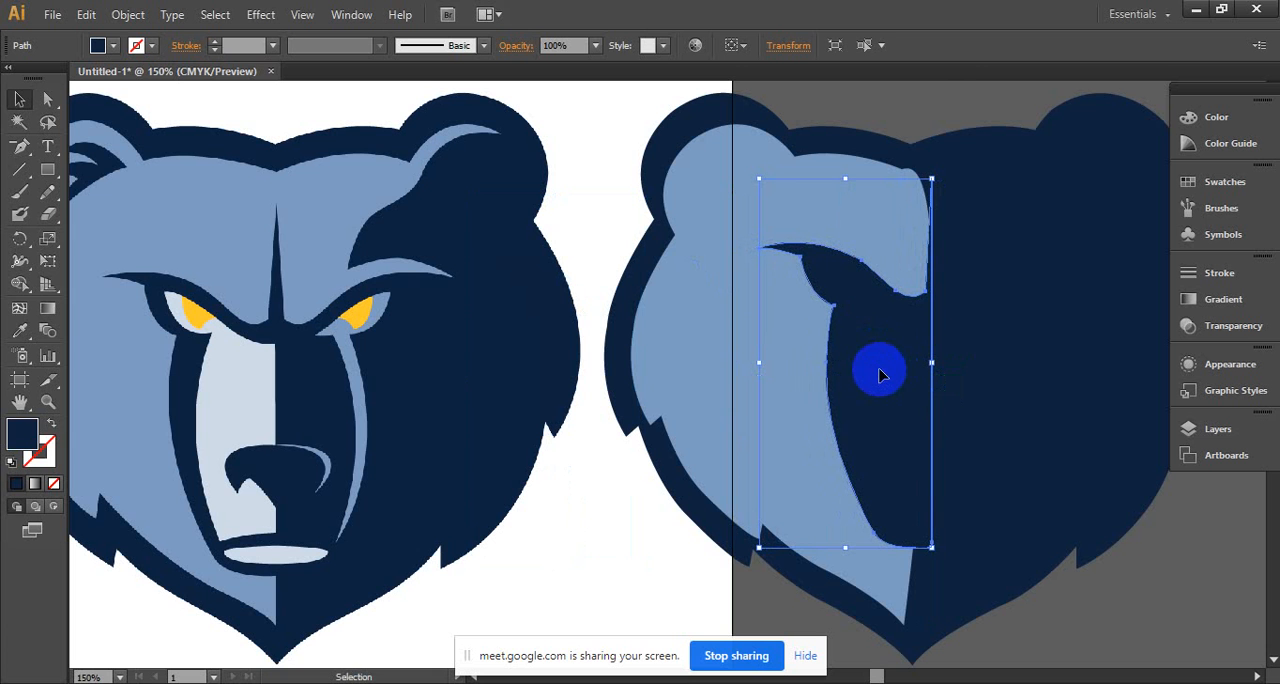
click(588, 551)
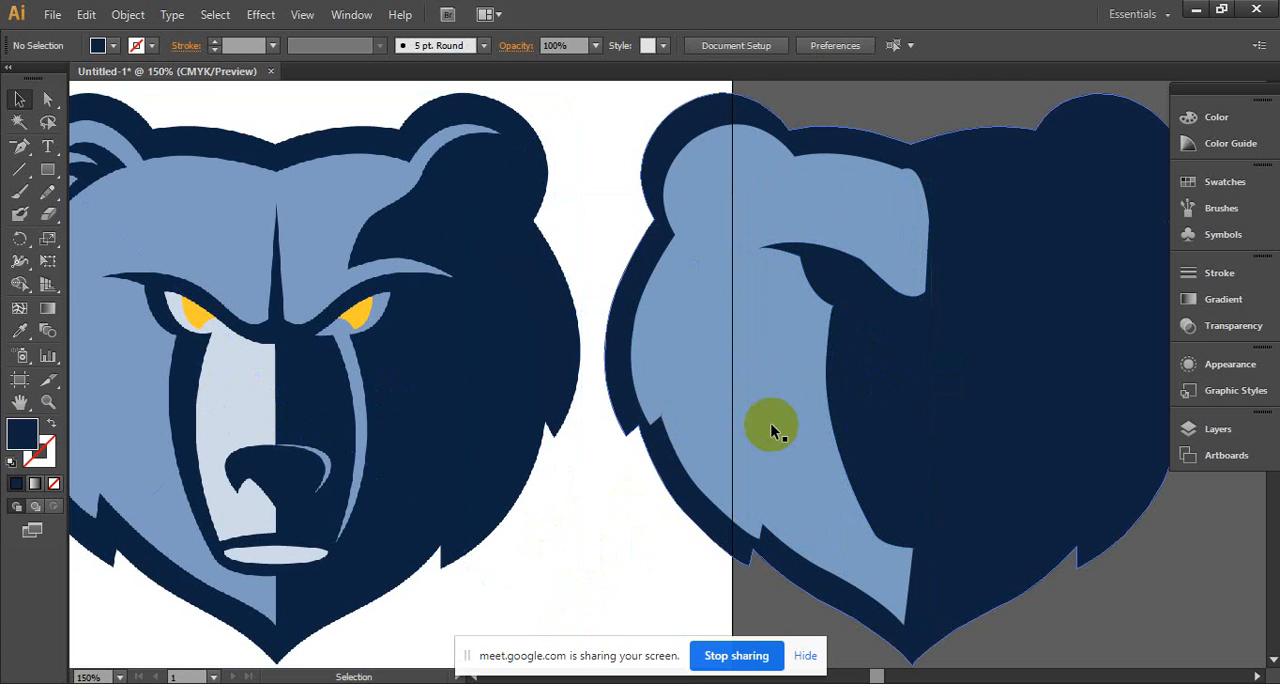
- Try a scaled-down duplicate of the navy half-face shape over the muzzle, and delete the duplicate
click(848, 374)
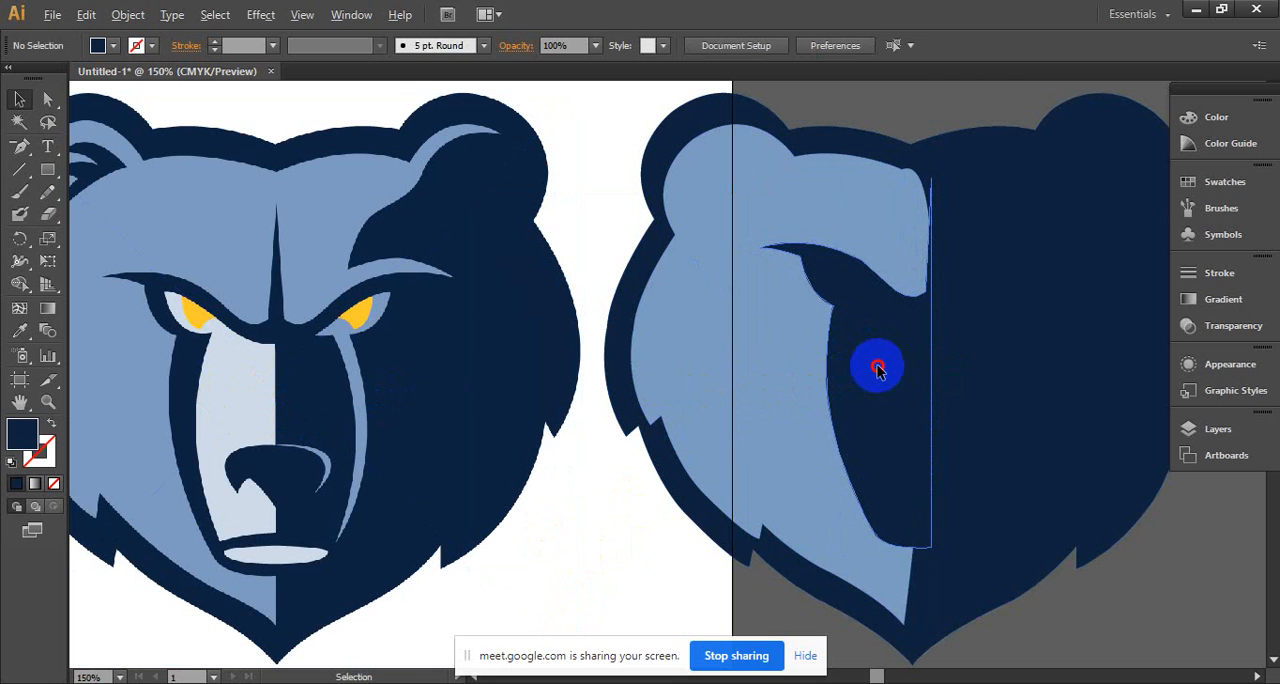
drag(876, 370, 914, 404)
drag(965, 576, 904, 410)
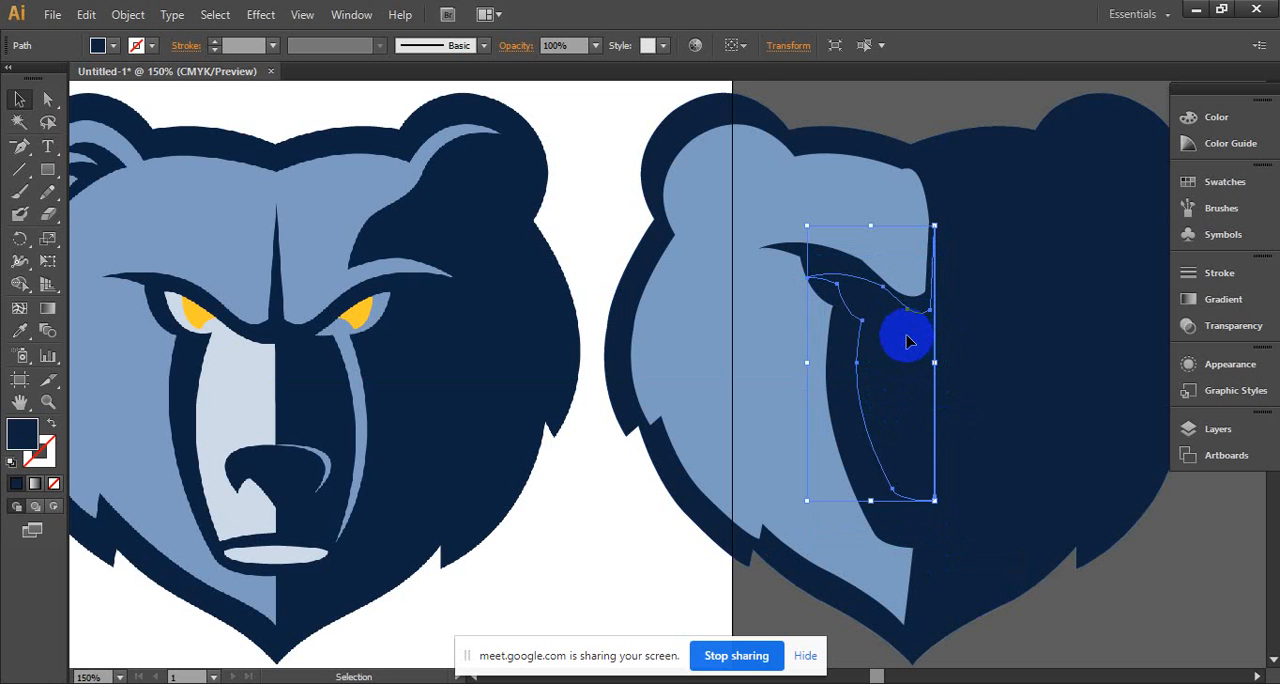
key(Delete)
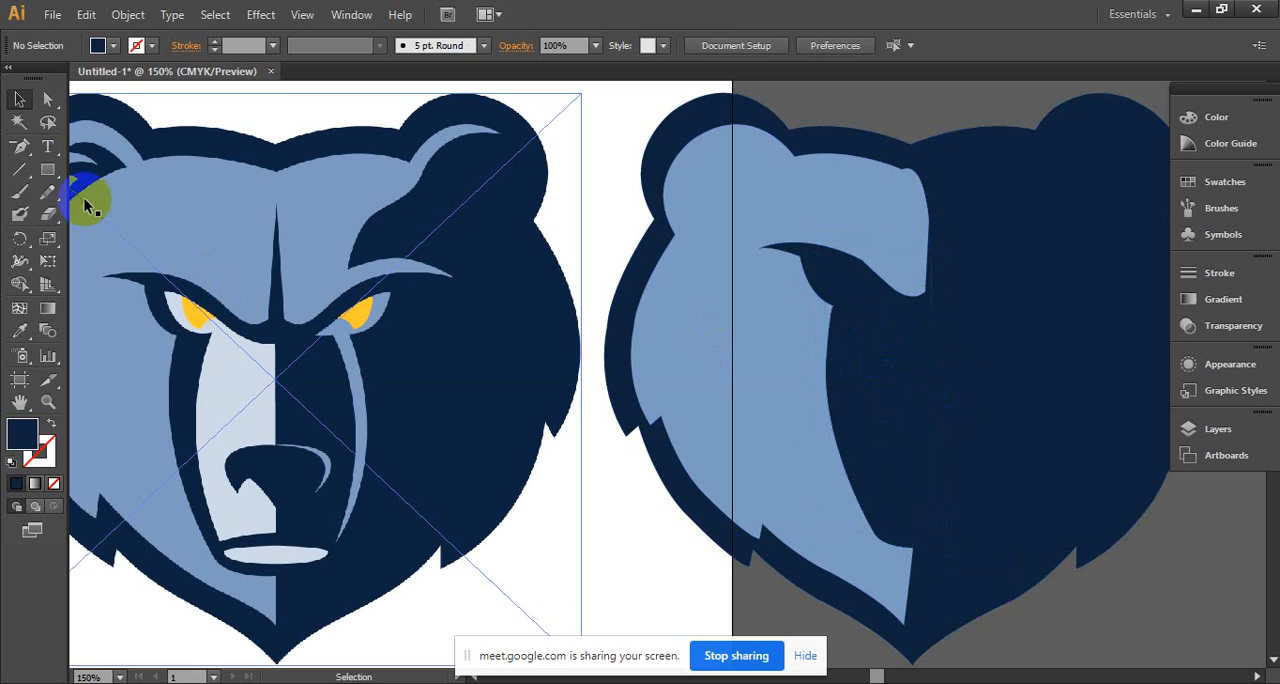
- Trace the pale muzzle area with the Pen tool, from the centre above the mouth up its outer edge to the eye
drag(20, 146, 88, 151)
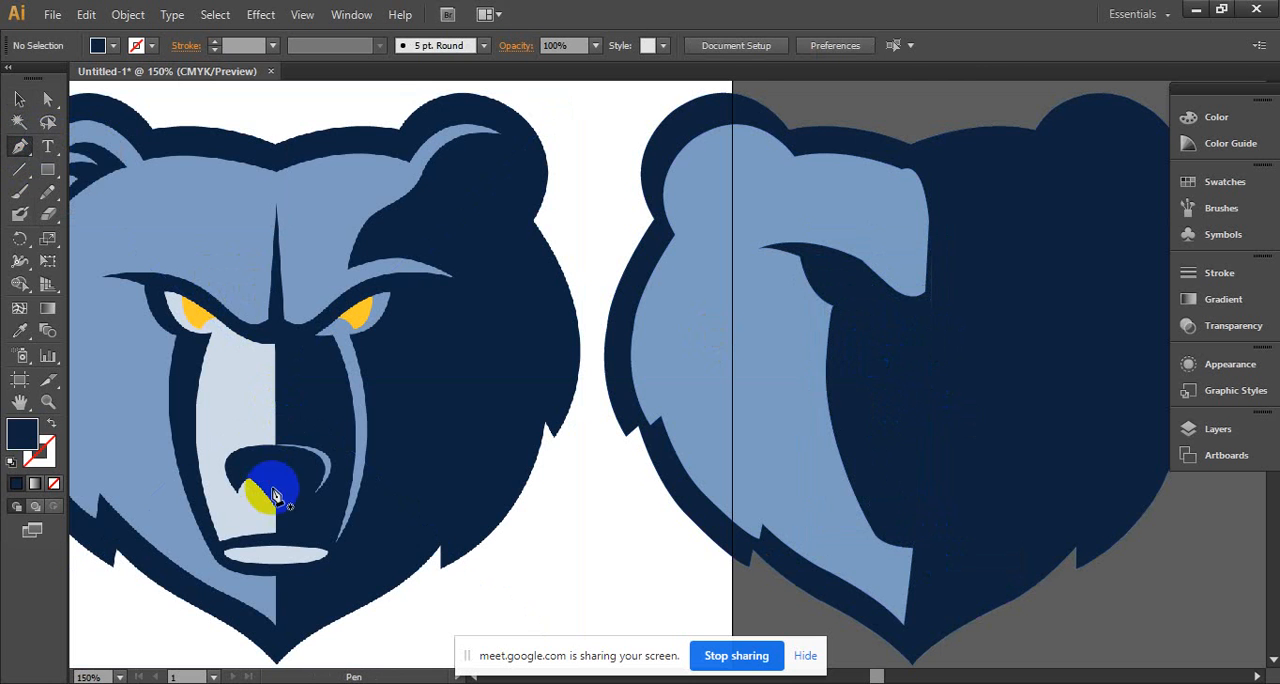
drag(278, 538, 203, 543)
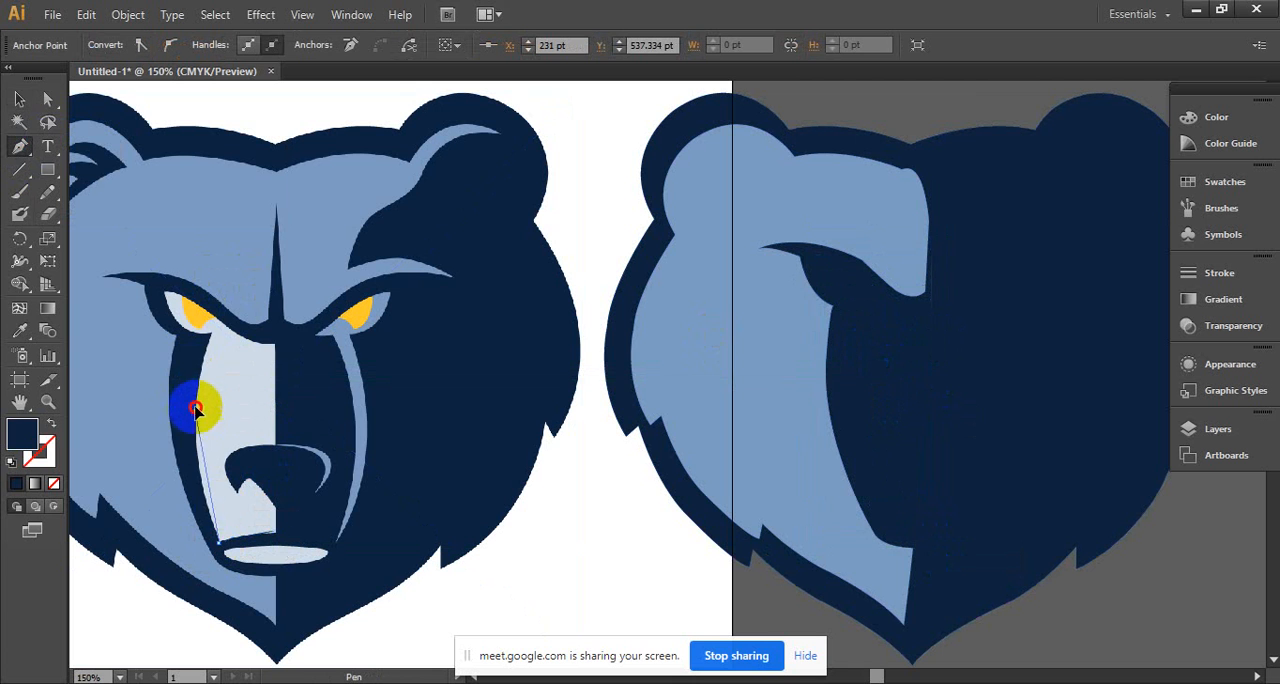
drag(196, 408, 200, 347)
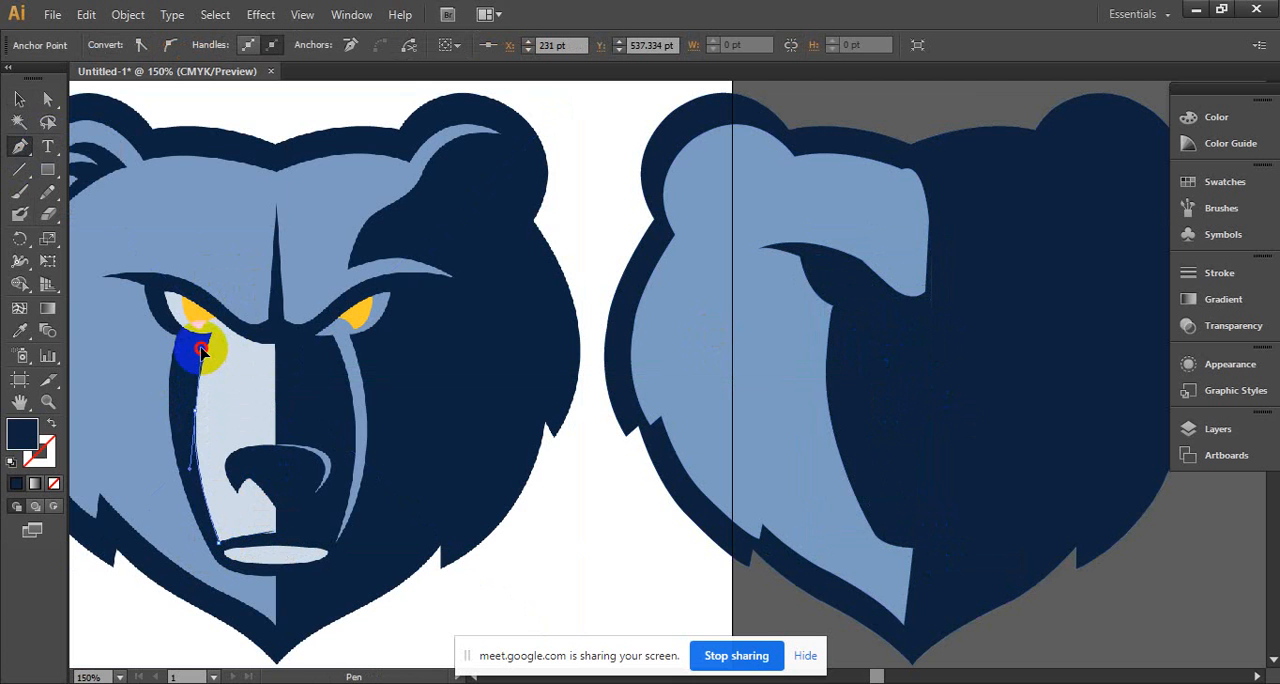
click(197, 418)
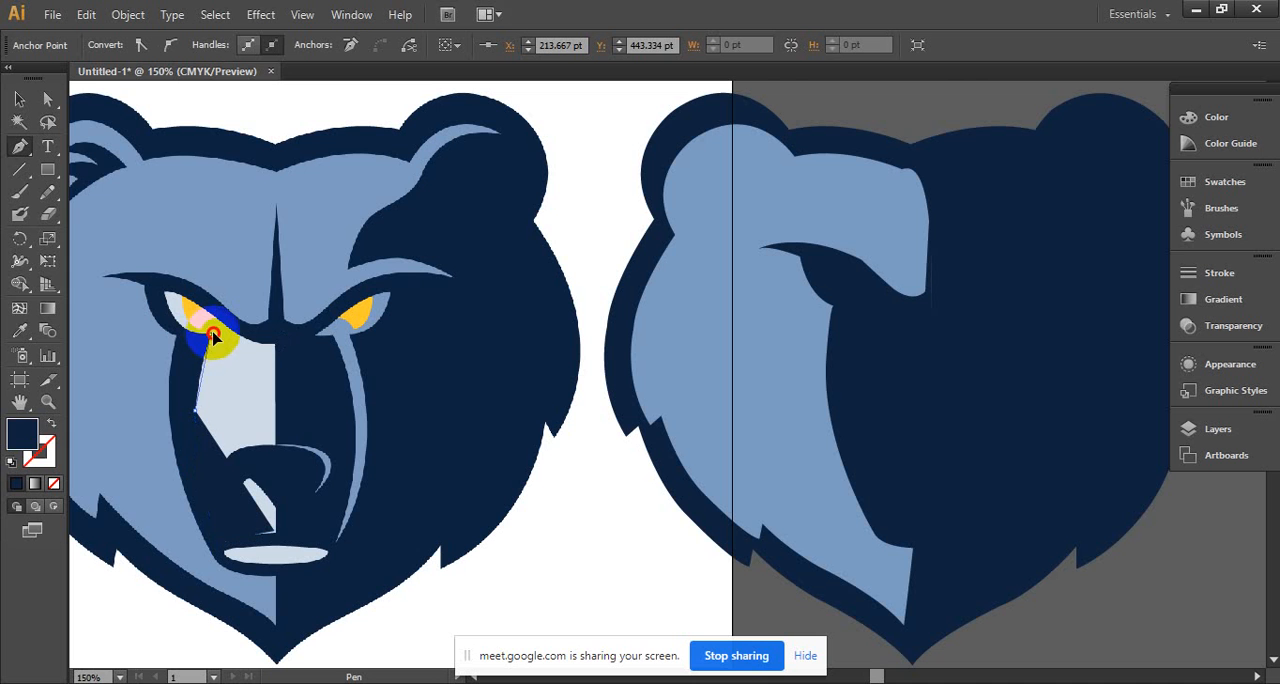
drag(218, 332, 215, 337)
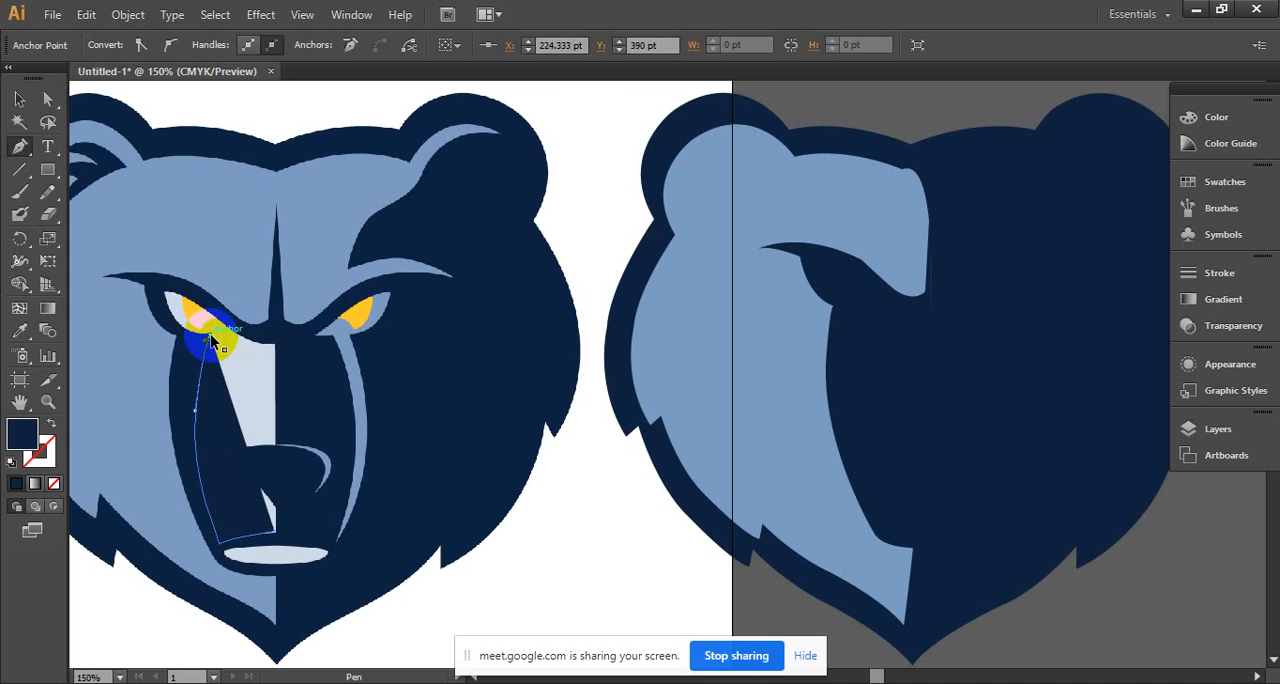
- Continue the muzzle outline around the eye's lower edge and outer corner, and back along its upper edge
ctrl+click(197, 334)
ctrl+click(198, 334)
drag(975, 416, 368, 484)
click(361, 471)
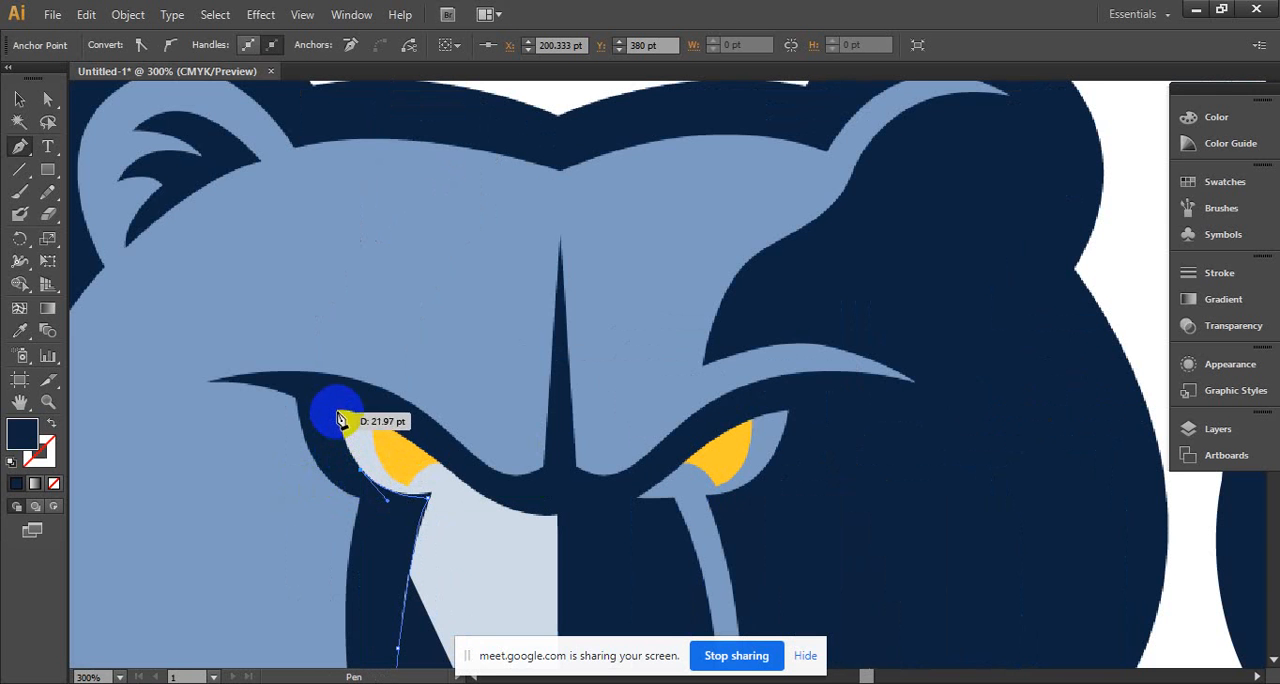
click(336, 411)
drag(338, 410, 345, 420)
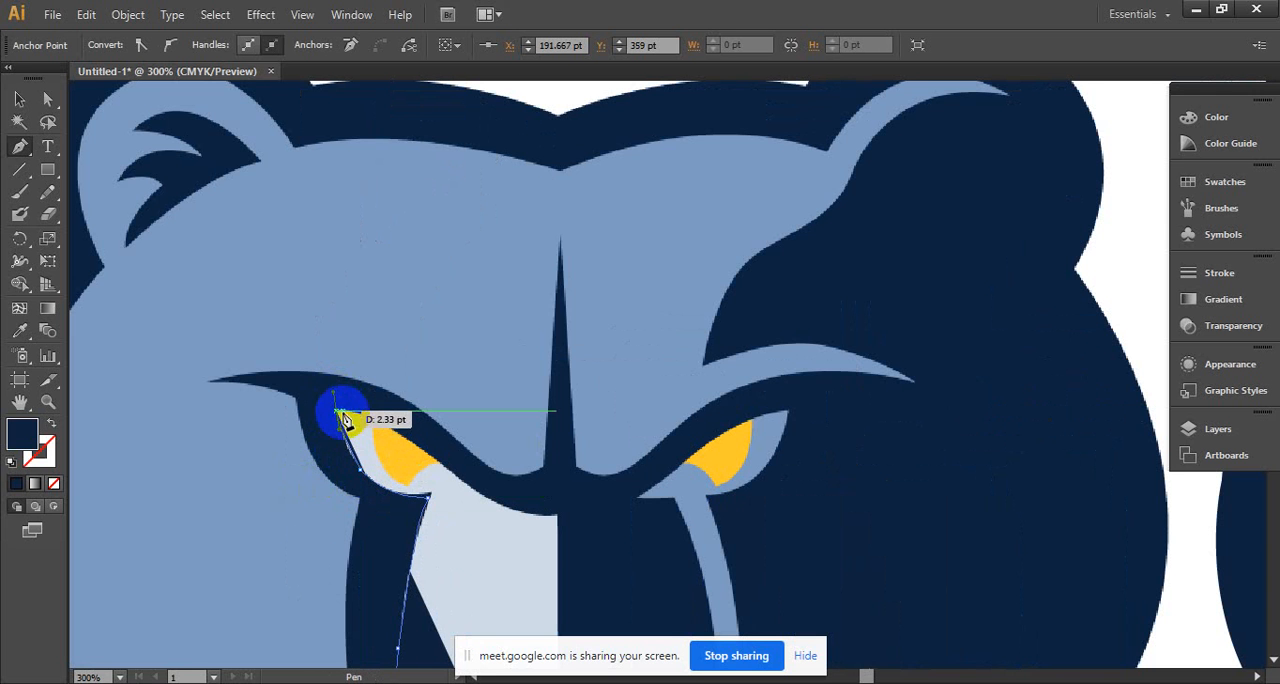
click(336, 411)
drag(433, 457, 405, 392)
click(433, 457)
key(space)
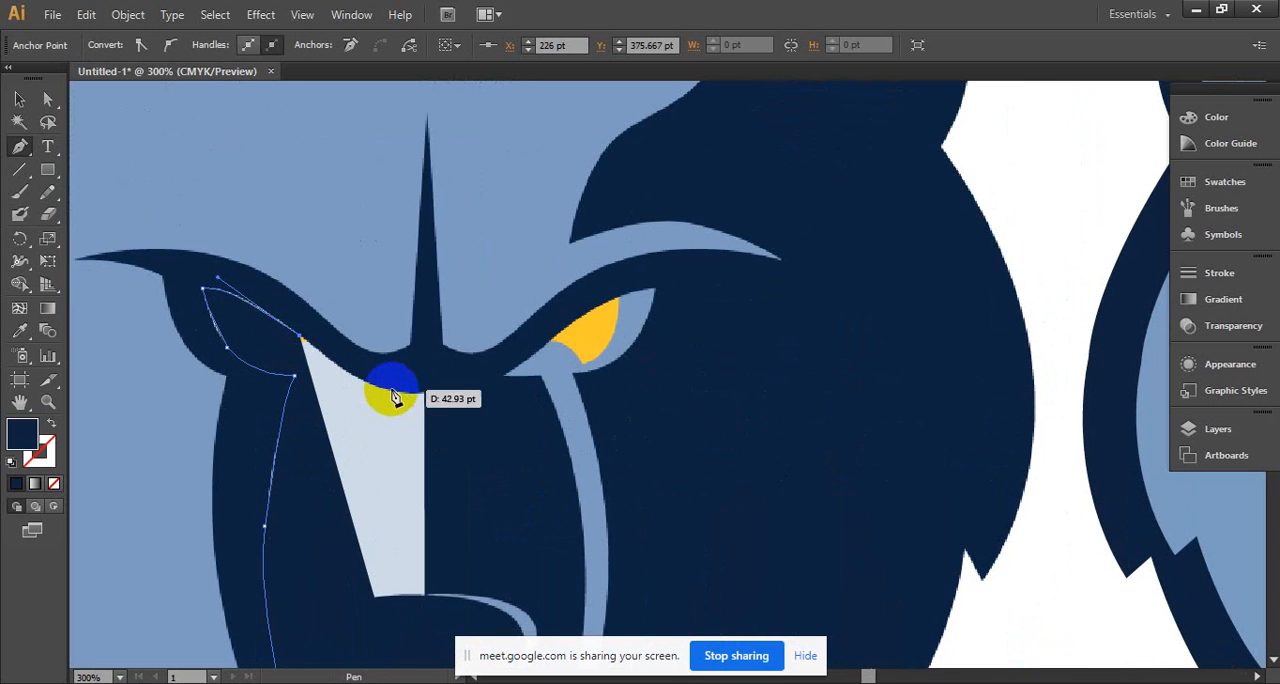
- Continue the outline under the brow to the muzzle's centre, and close it straight down at the starting point above the mouth
click(384, 389)
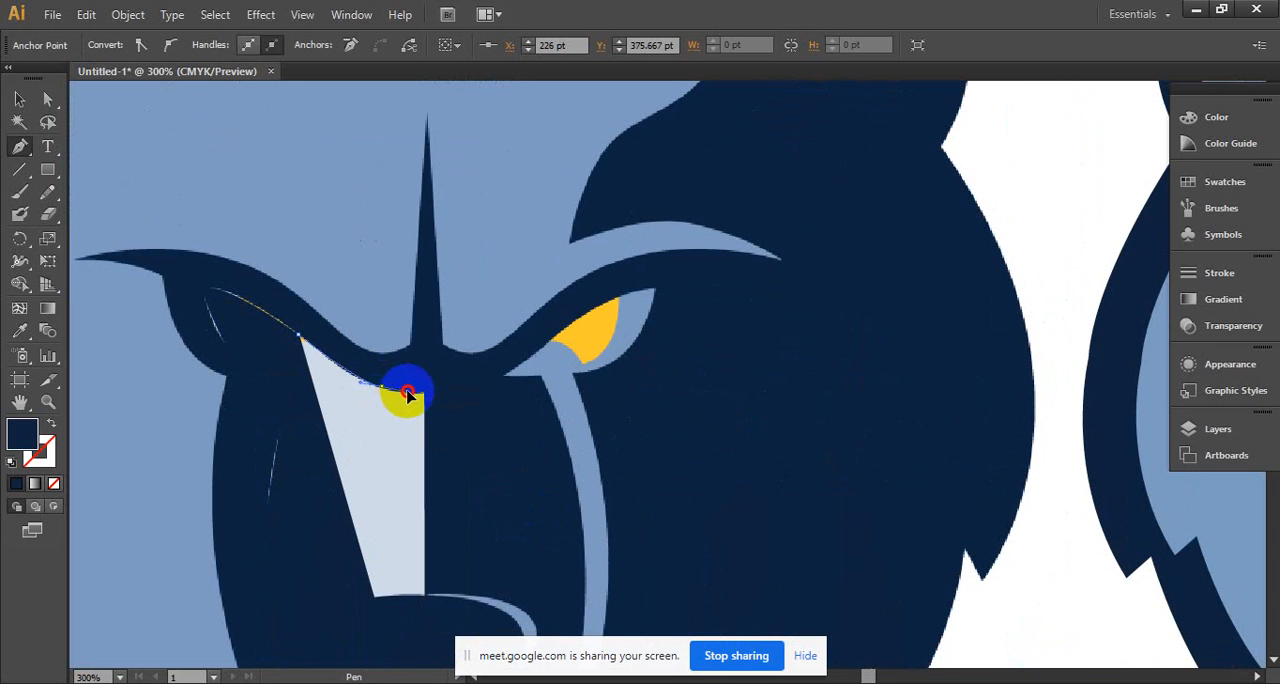
key(space)
mouse_move(429, 434)
mouse_down()
mouse_move(400, 340)
mouse_move(403, 290)
mouse_move(399, 300)
mouse_up()
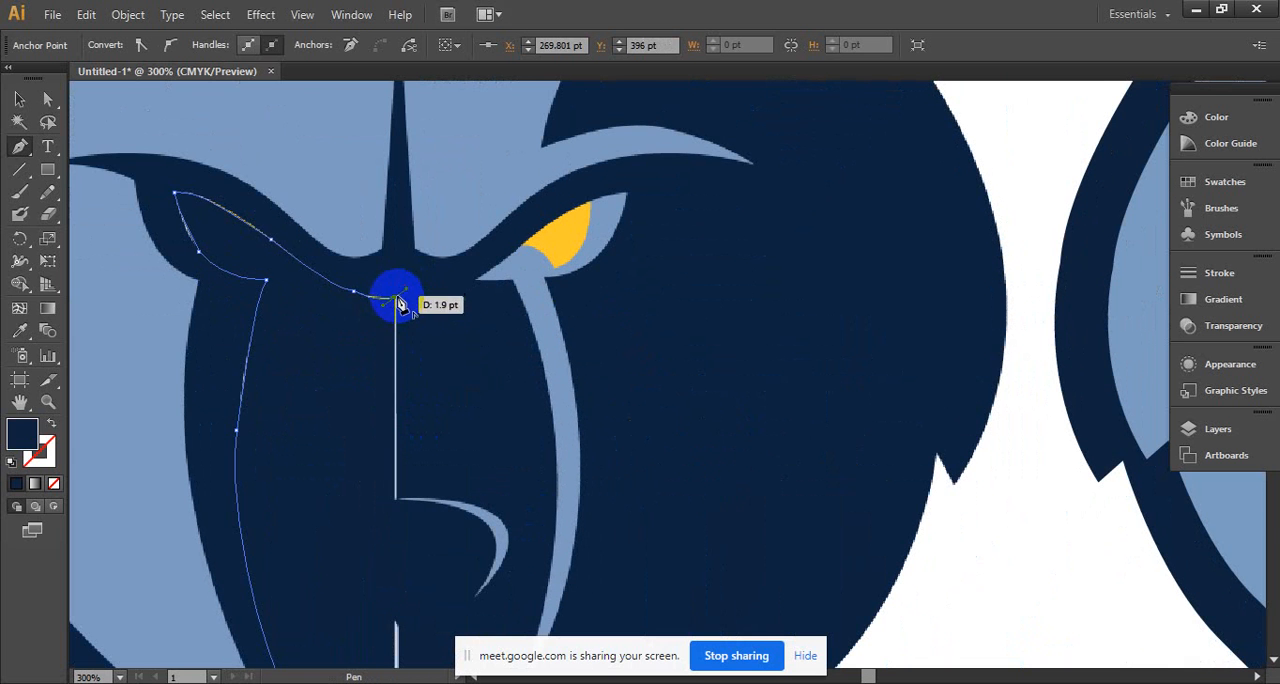
scroll(396, 298, down, 5)
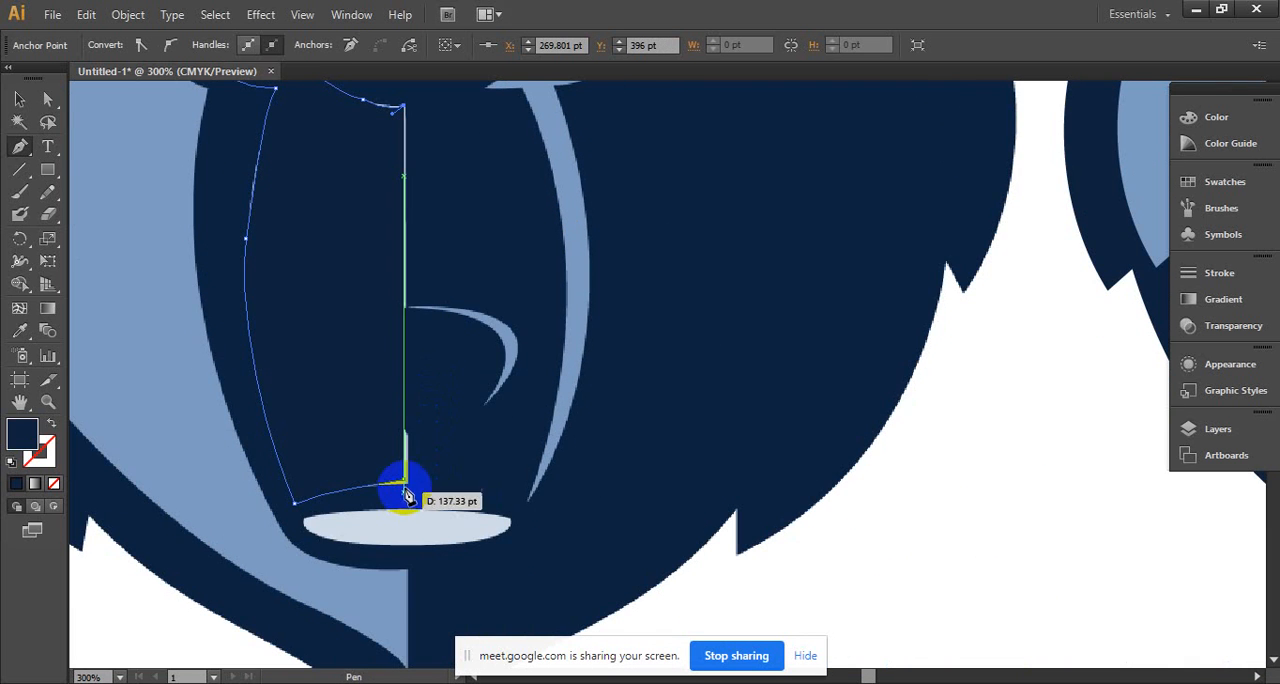
click(406, 483)
ctrl+alt+click(402, 397)
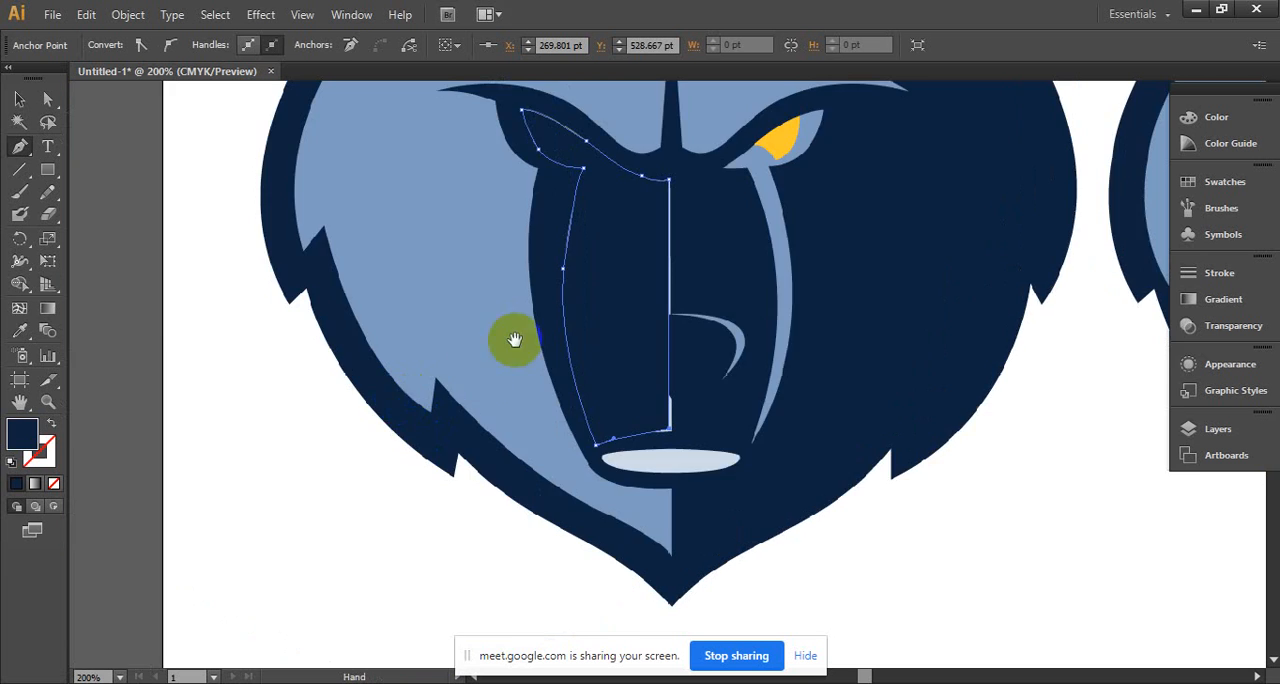
- Move the closed eye-and-muzzle shape off the reference face and fill it with white
drag(514, 341, 229, 469)
click(20, 99)
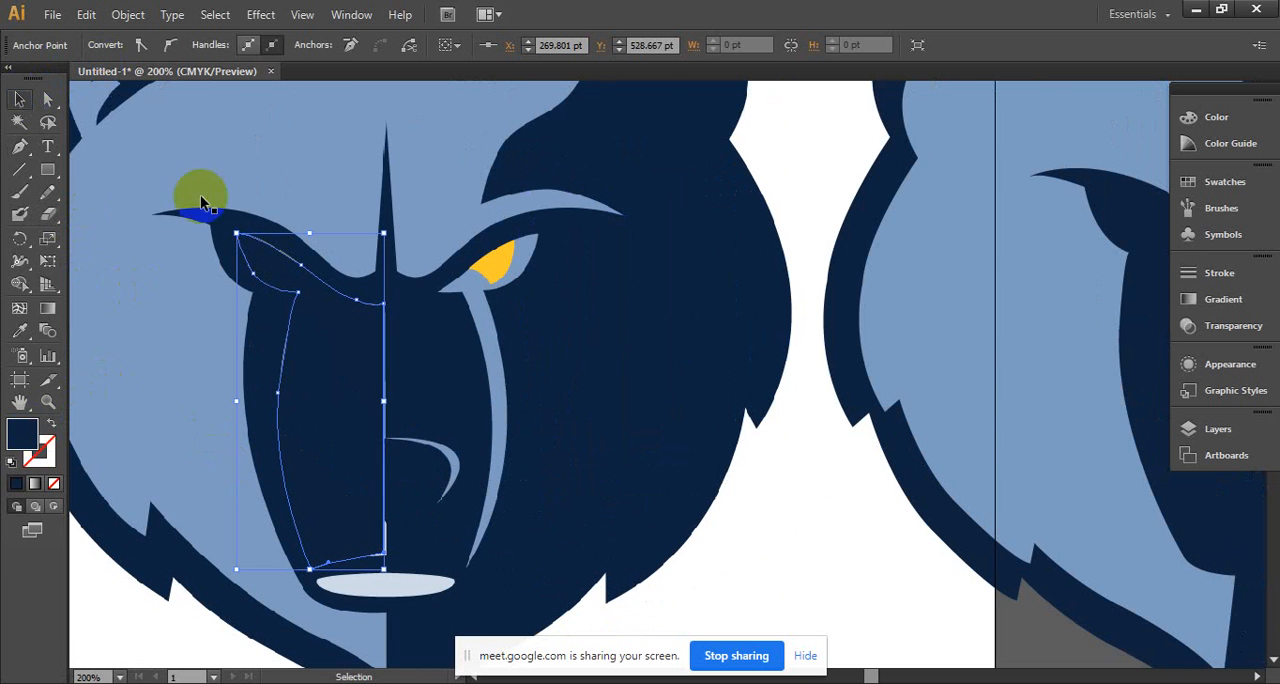
click(351, 399)
drag(351, 399, 646, 396)
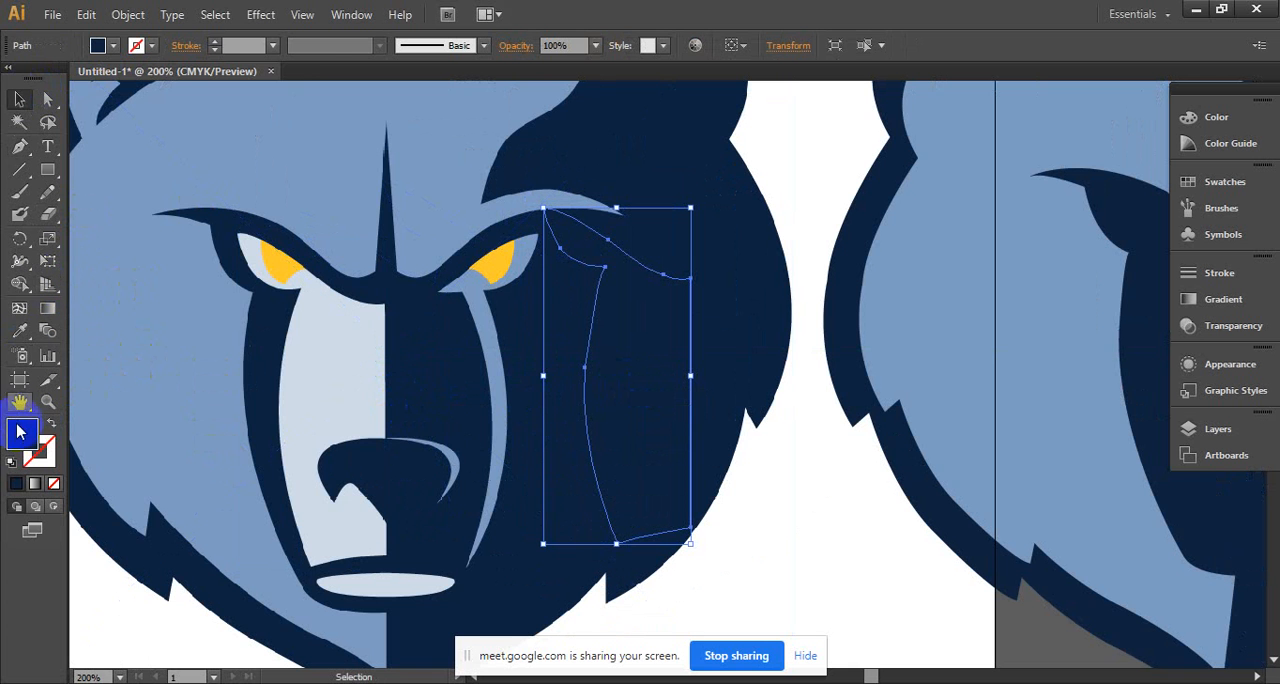
click(97, 45)
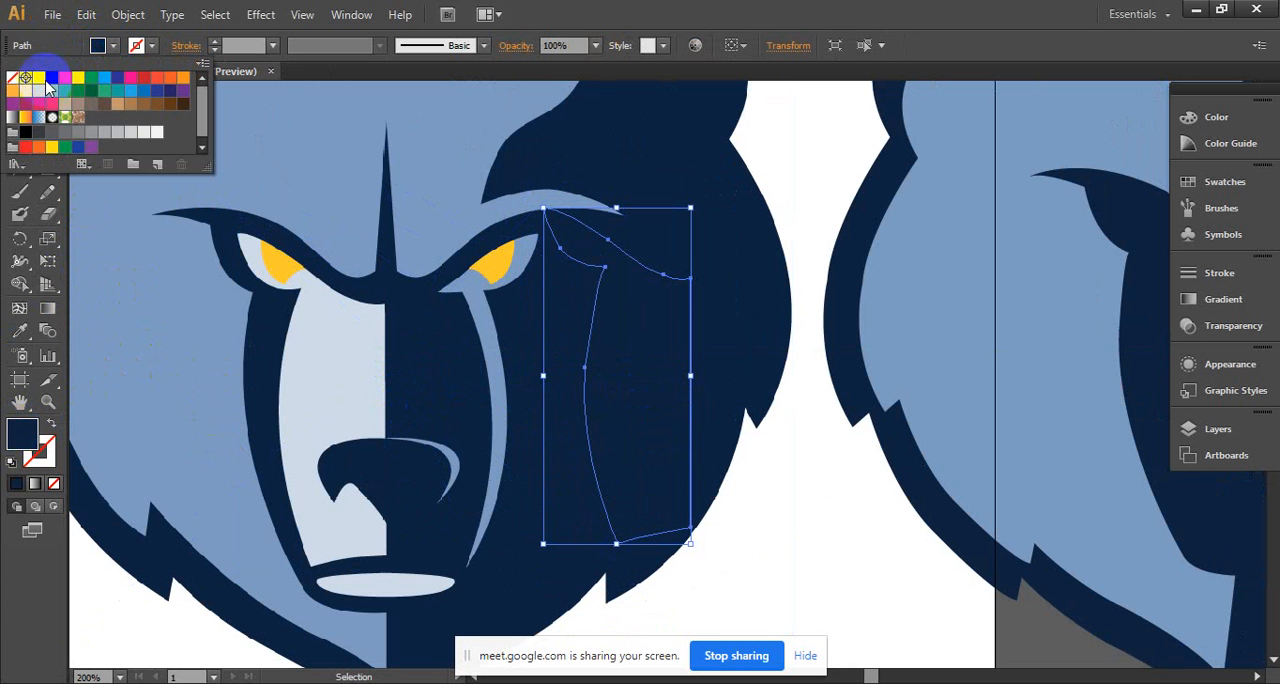
click(157, 132)
- Move the white eye-and-muzzle shape onto the rebuilt bear head, inside the navy half-face area
drag(577, 310, 178, 256)
ctrl+alt+click(253, 259)
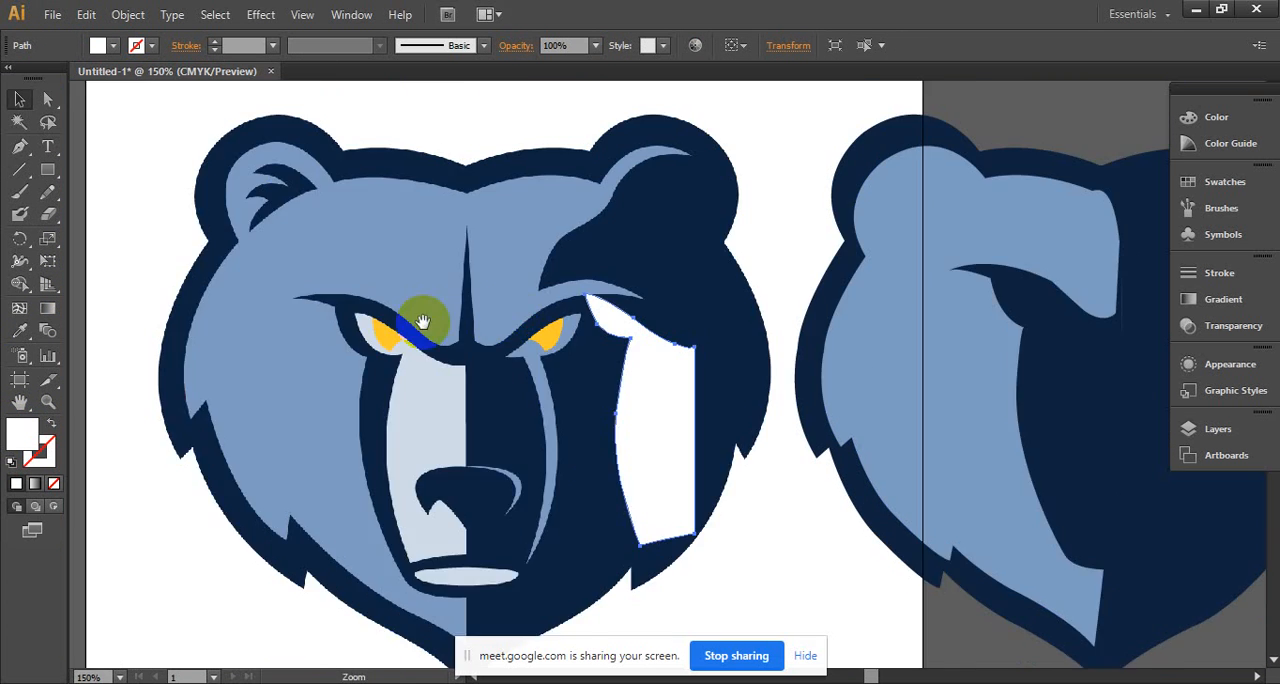
drag(457, 321, 178, 277)
drag(383, 378, 423, 366)
click(649, 368)
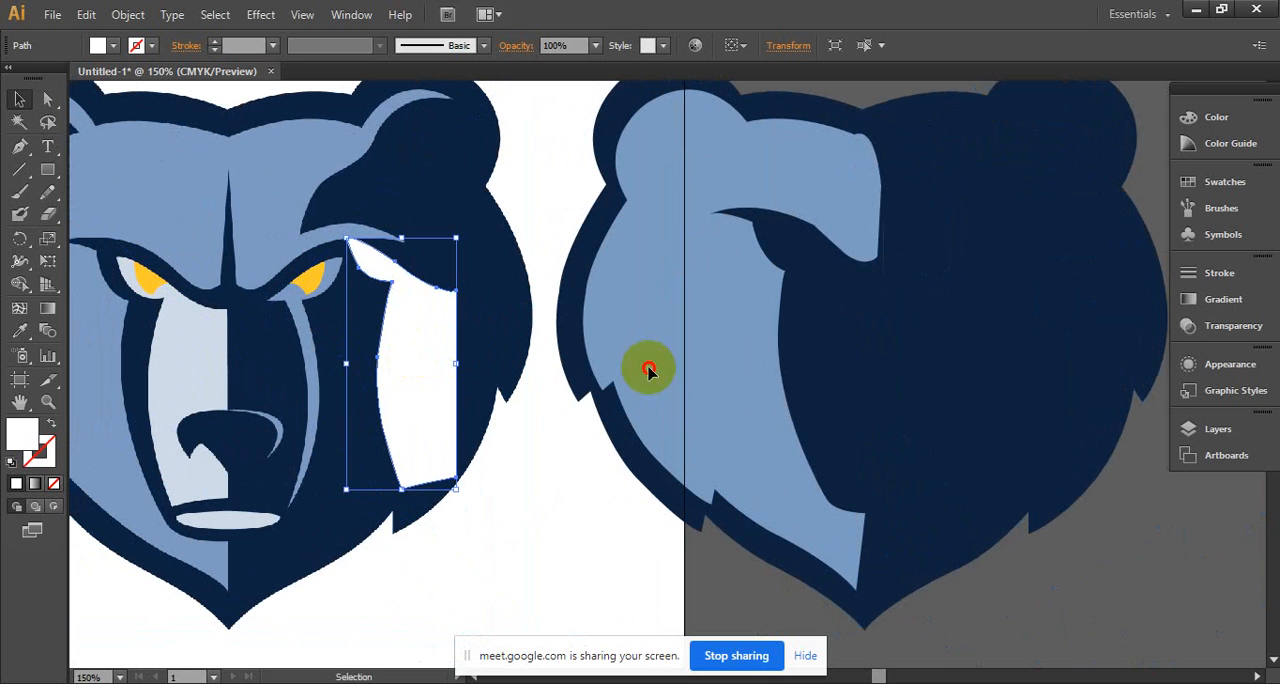
drag(649, 368, 842, 349)
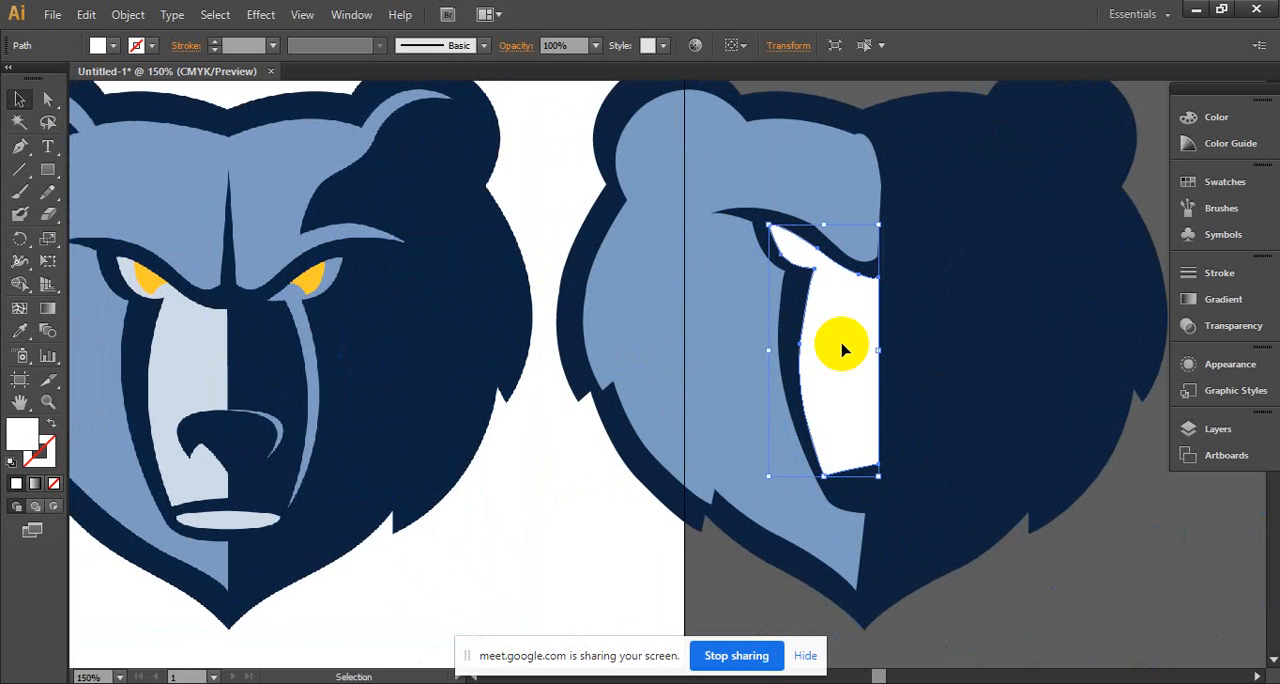
click(572, 453)
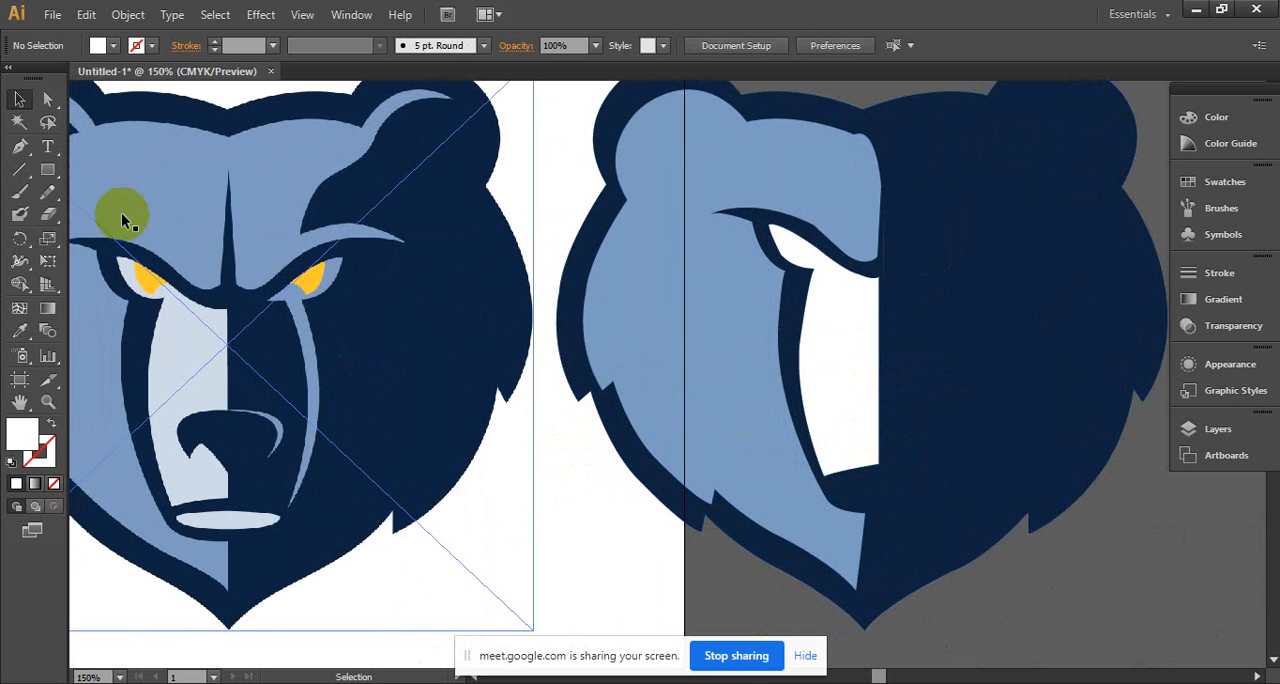
- Trace the reference bear's nose as a closed Pen tool shape, with a point at the bottom centre
click(20, 146)
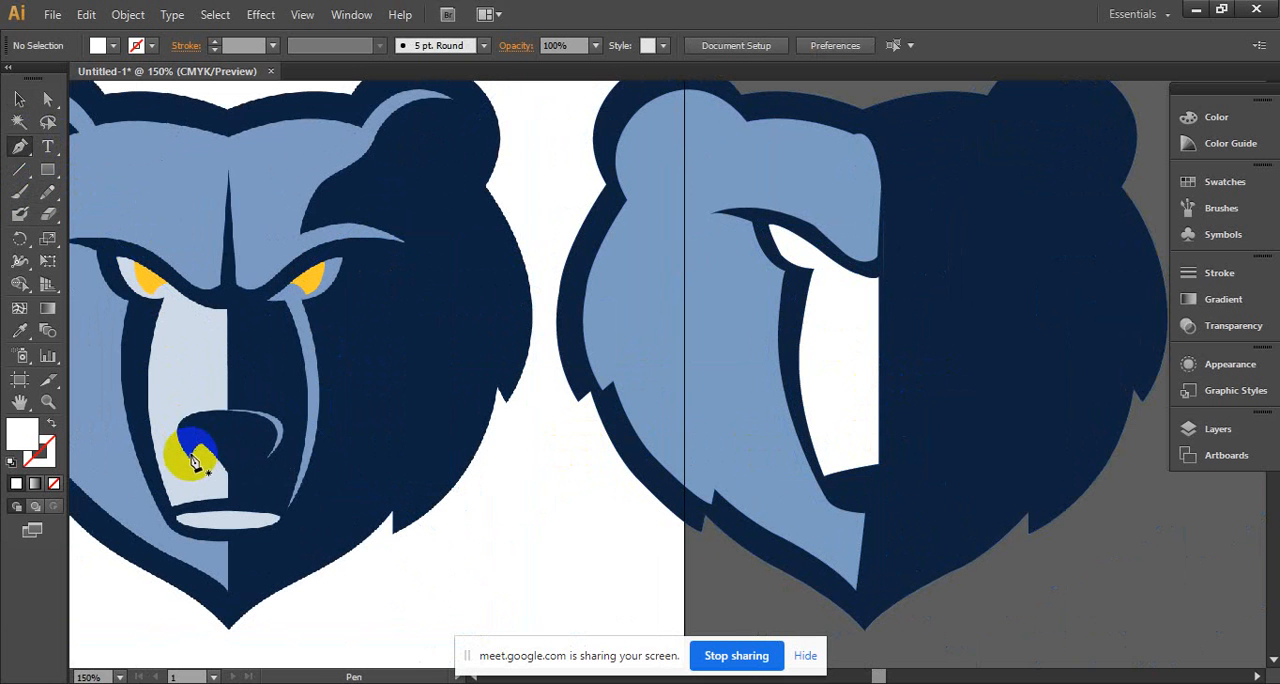
drag(192, 463, 241, 474)
click(266, 421)
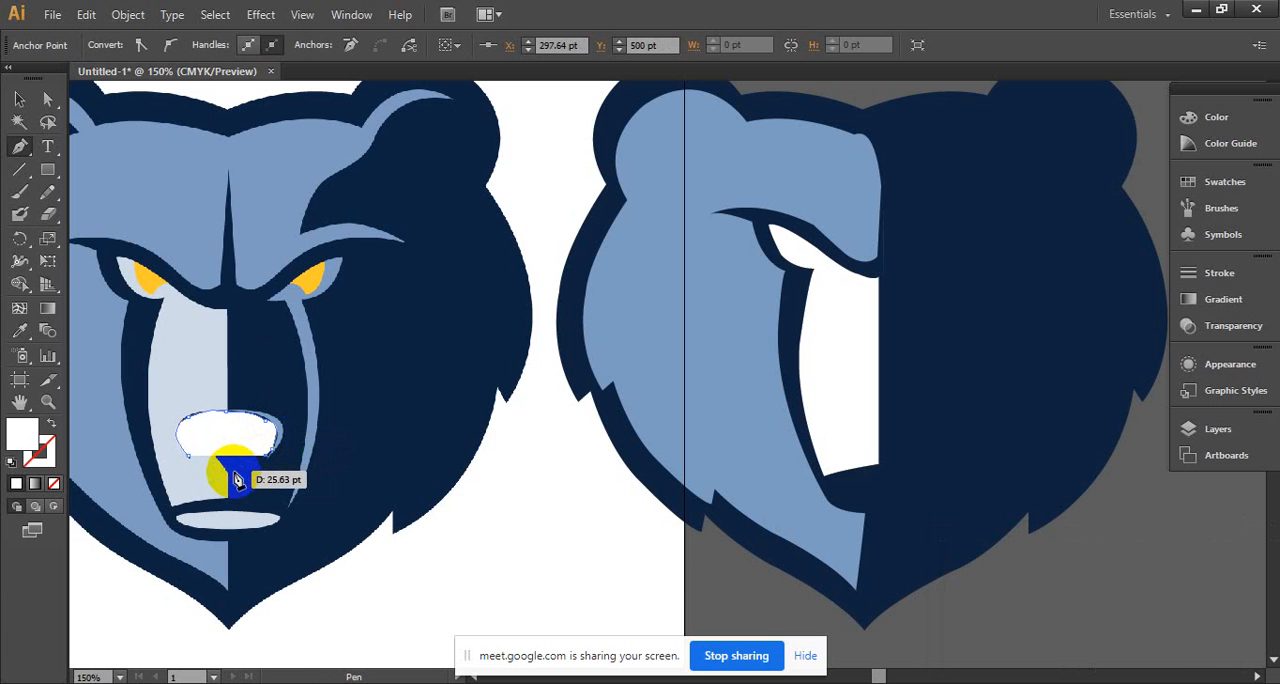
click(231, 476)
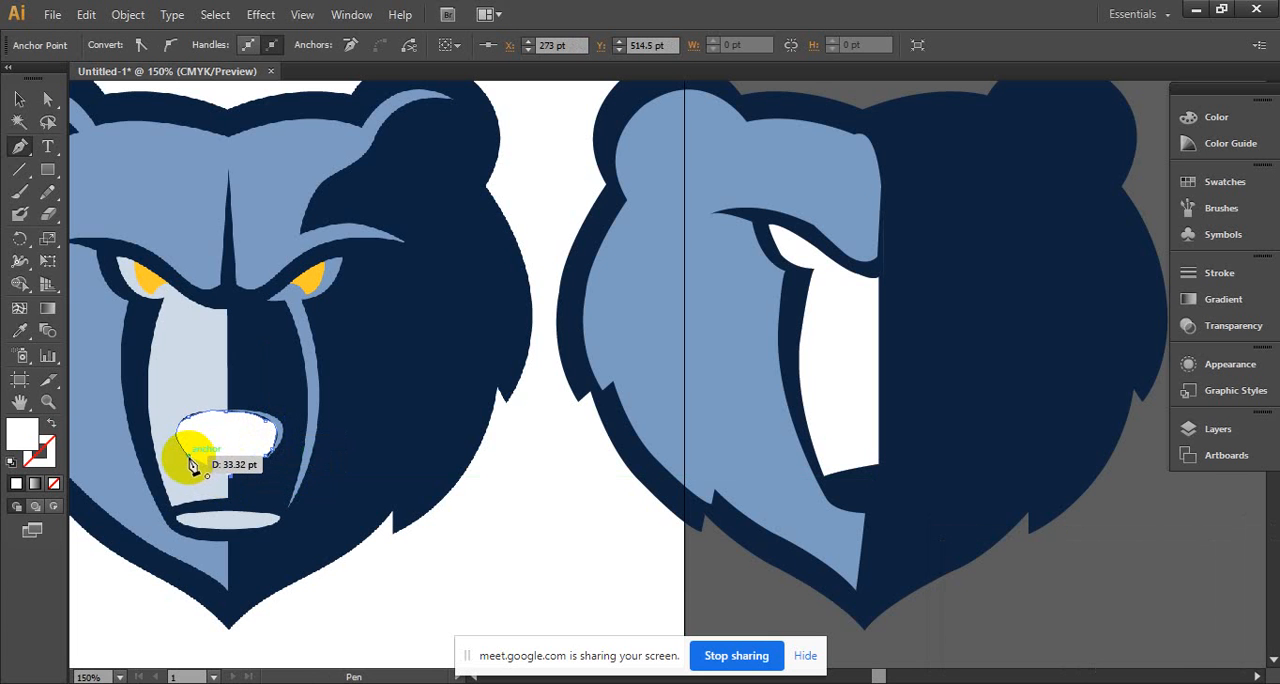
click(189, 461)
- Fill the nose shape with the reference nose's navy and place it over the lower end of the white muzzle
click(20, 98)
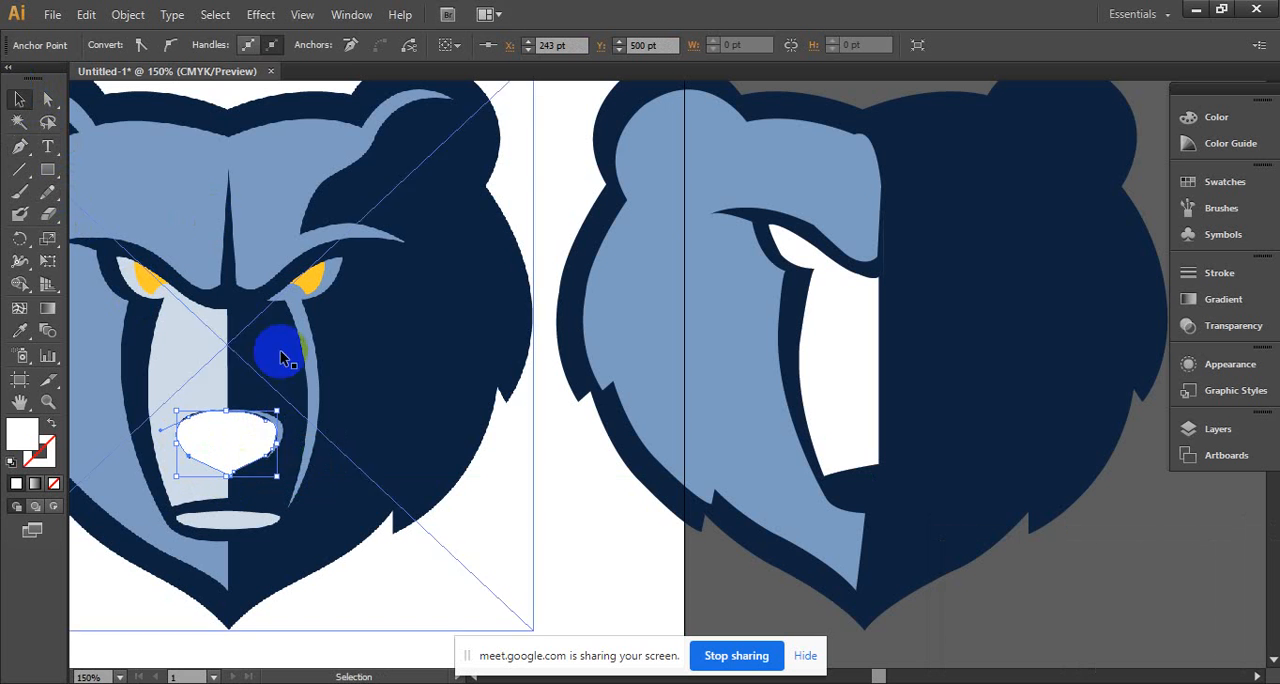
click(224, 449)
drag(229, 442, 405, 436)
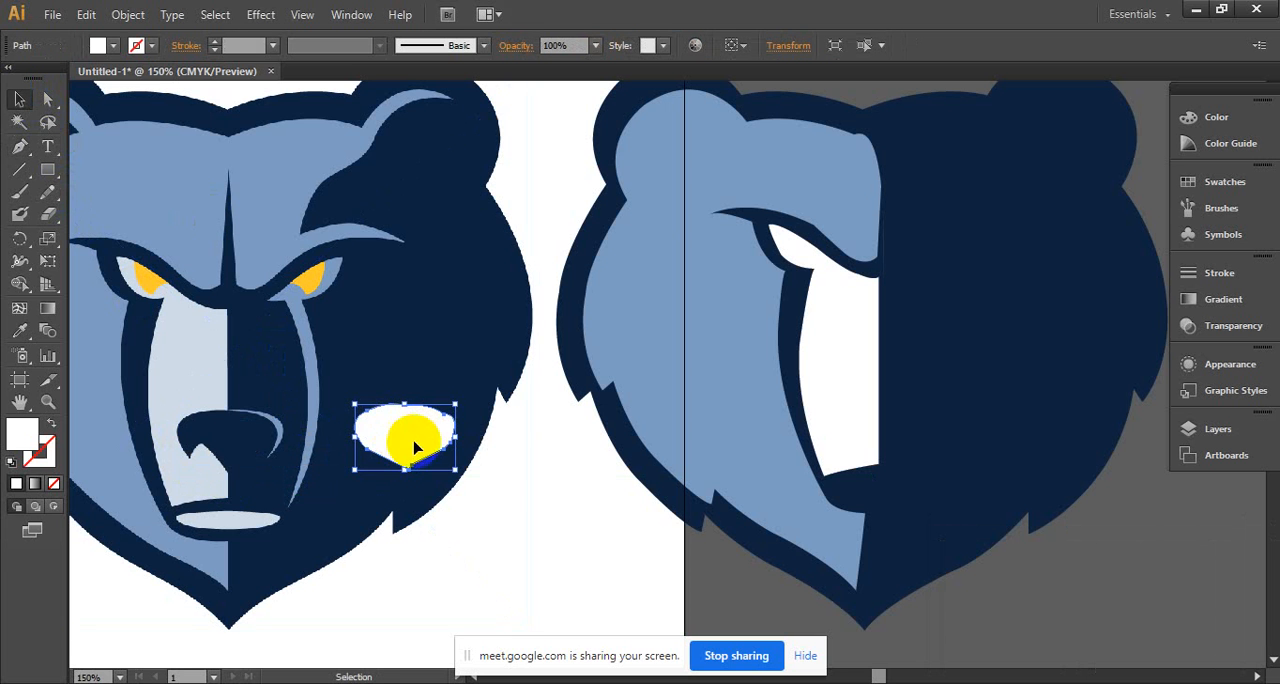
click(20, 331)
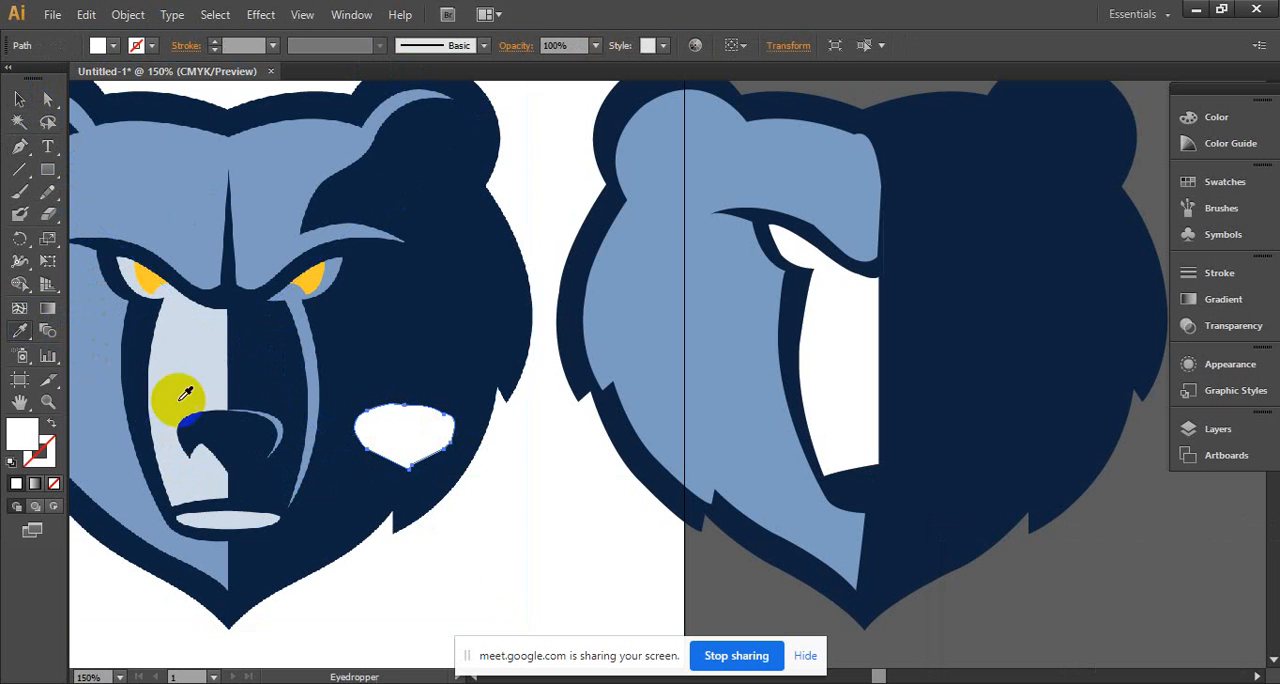
click(257, 437)
click(33, 97)
drag(405, 433, 885, 421)
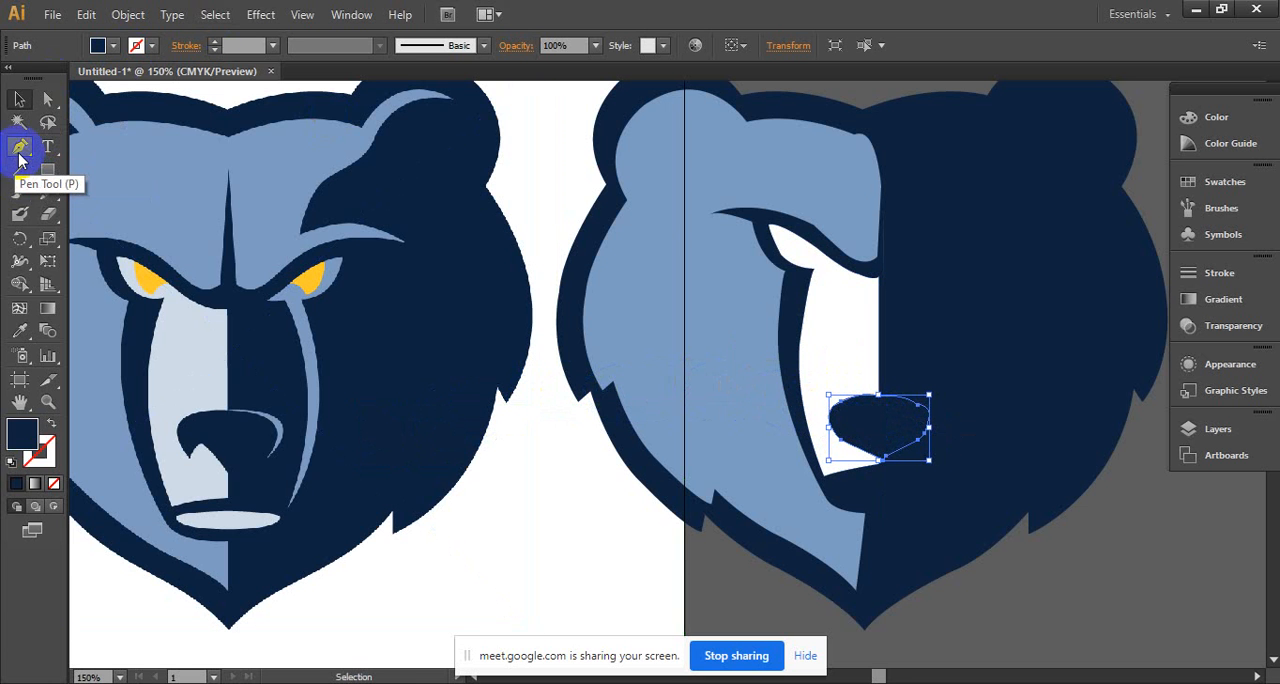
- Reshape the nose's outer side by moving its lower anchor point inward and up, and its upper anchor point outward
click(47, 98)
click(857, 440)
click(842, 440)
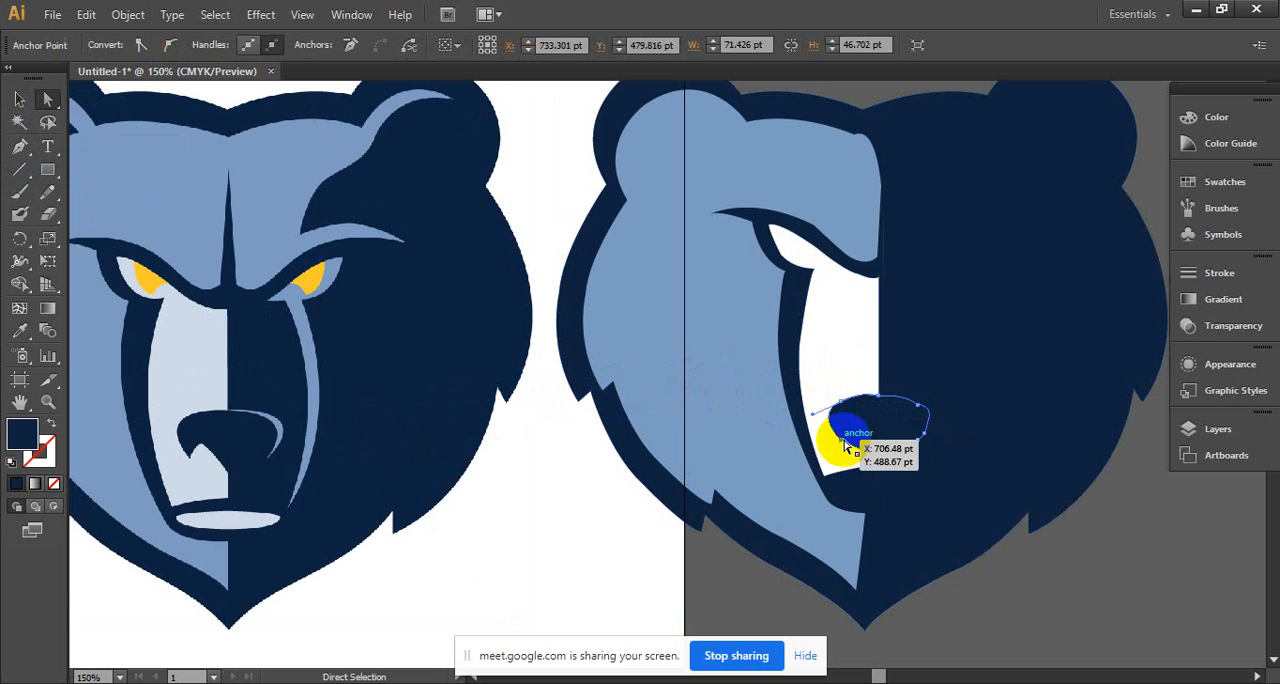
drag(842, 440, 852, 470)
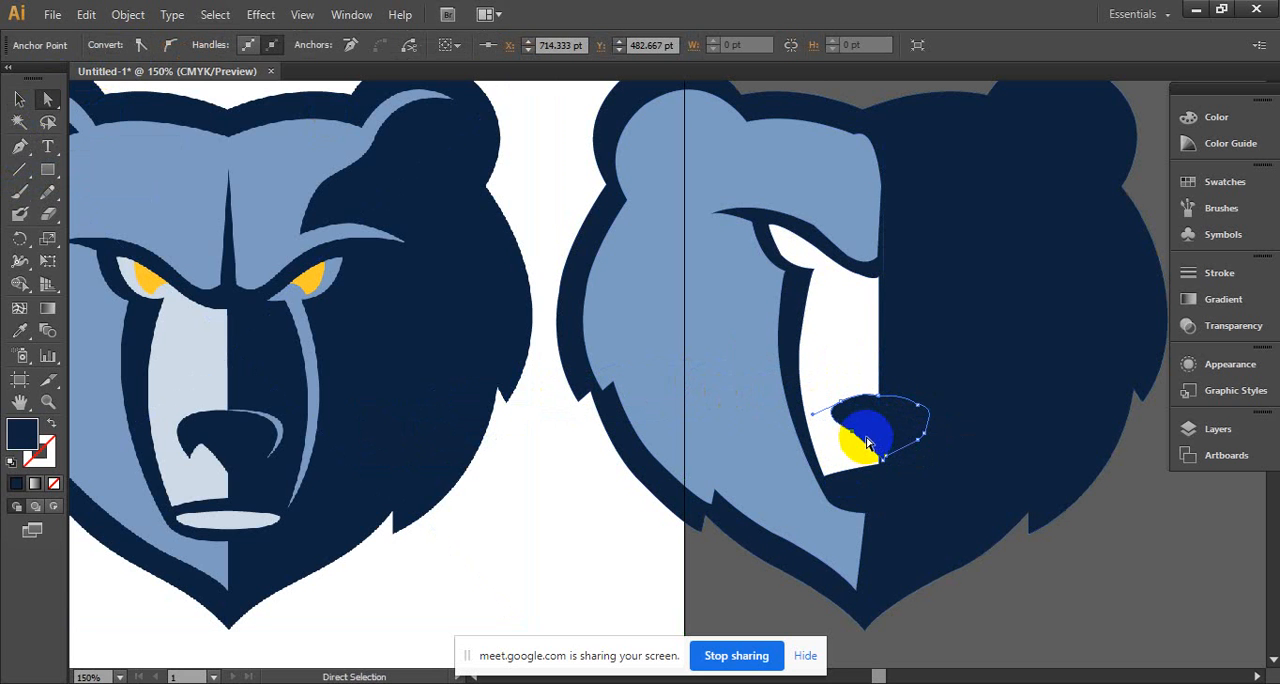
drag(838, 405, 854, 437)
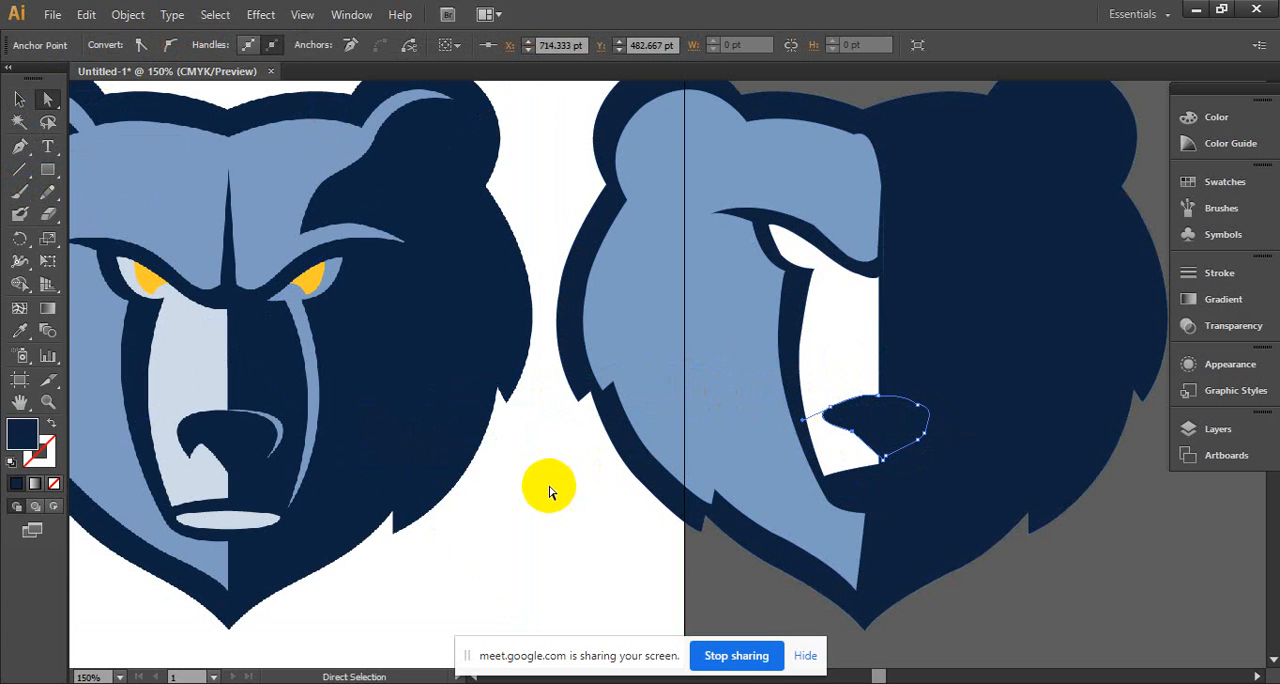
ctrl+alt+click(934, 383)
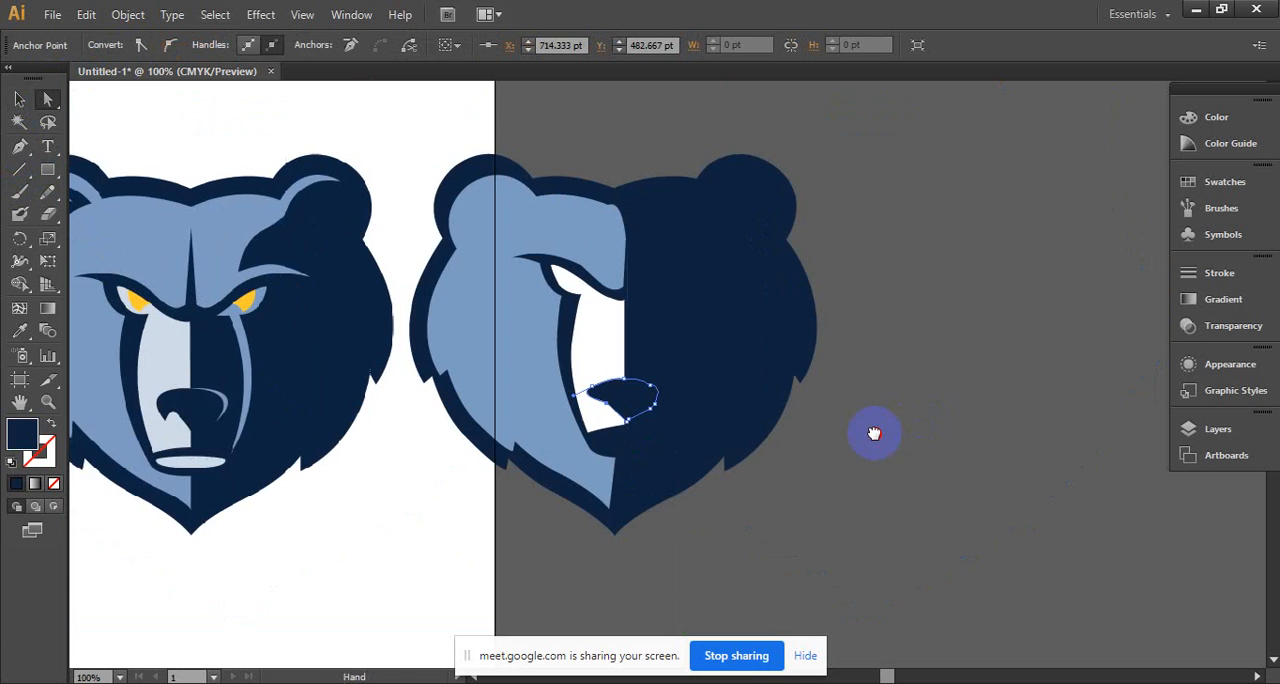
mouse_move(853, 392)
mouse_down()
mouse_move(875, 392)
mouse_move(834, 389)
mouse_up()
click(443, 586)
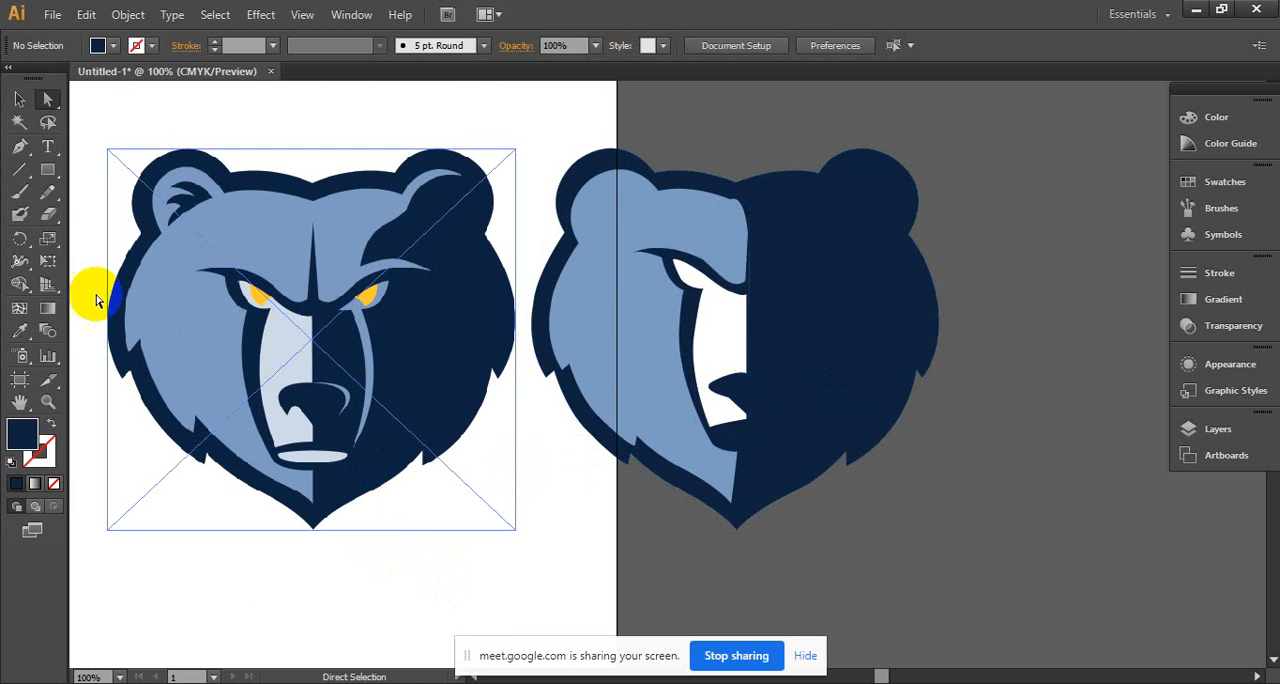
- Trace the yellow iris of the reference bear's eye beside the pale muzzle as a closed Pen tool shape
click(19, 146)
ctrl+click(287, 293)
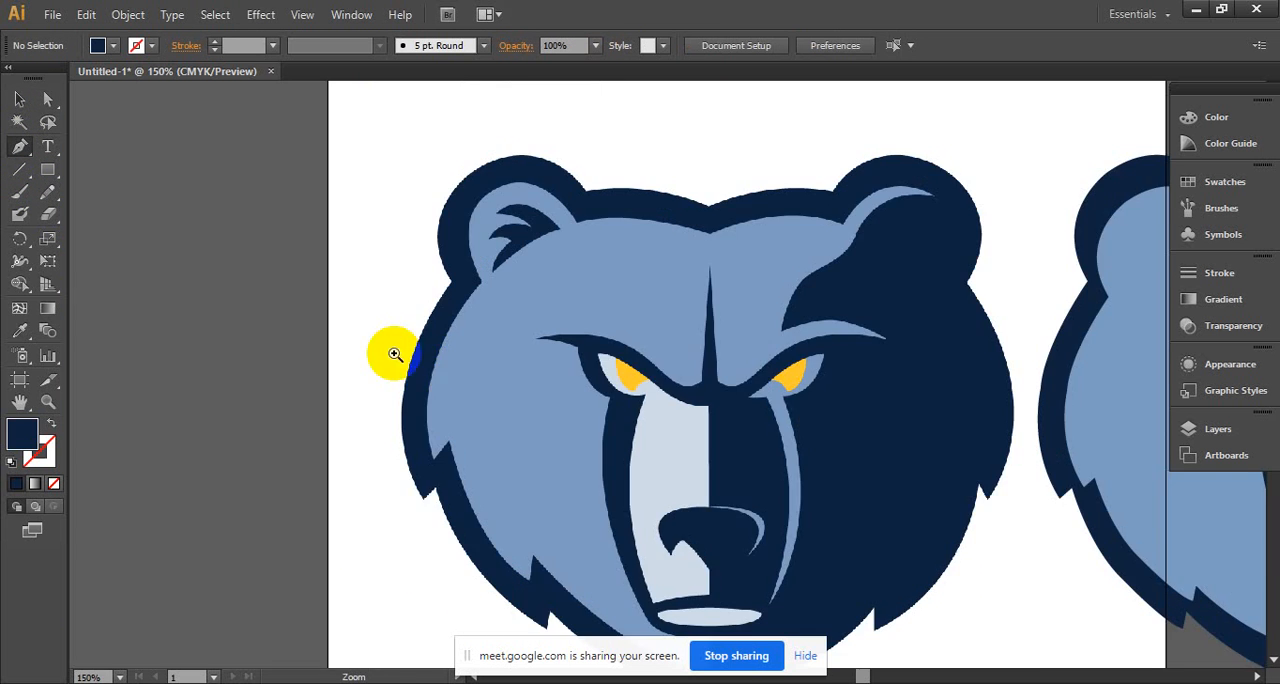
ctrl+click(661, 360)
ctrl+click(664, 363)
drag(699, 410, 578, 356)
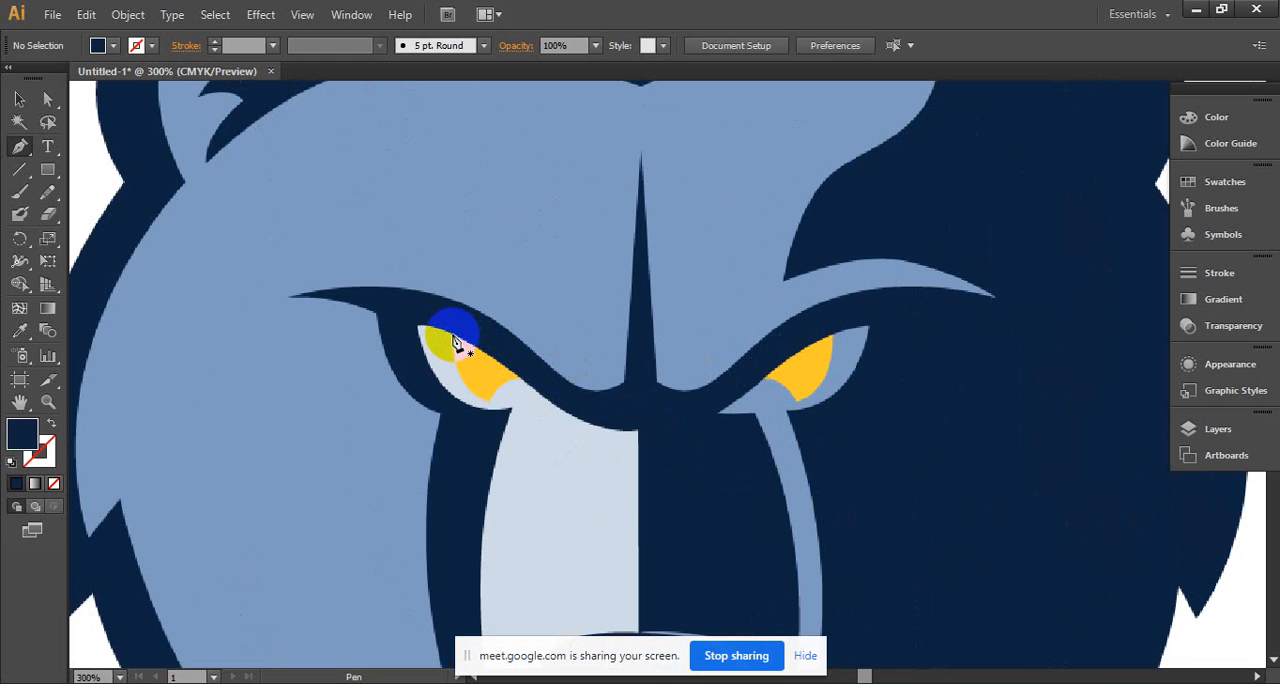
mouse_move(454, 342)
mouse_down()
mouse_move(489, 414)
mouse_move(524, 412)
mouse_move(508, 392)
mouse_move(525, 372)
mouse_move(462, 340)
mouse_up()
click(456, 337)
ctrl+alt+click(571, 412)
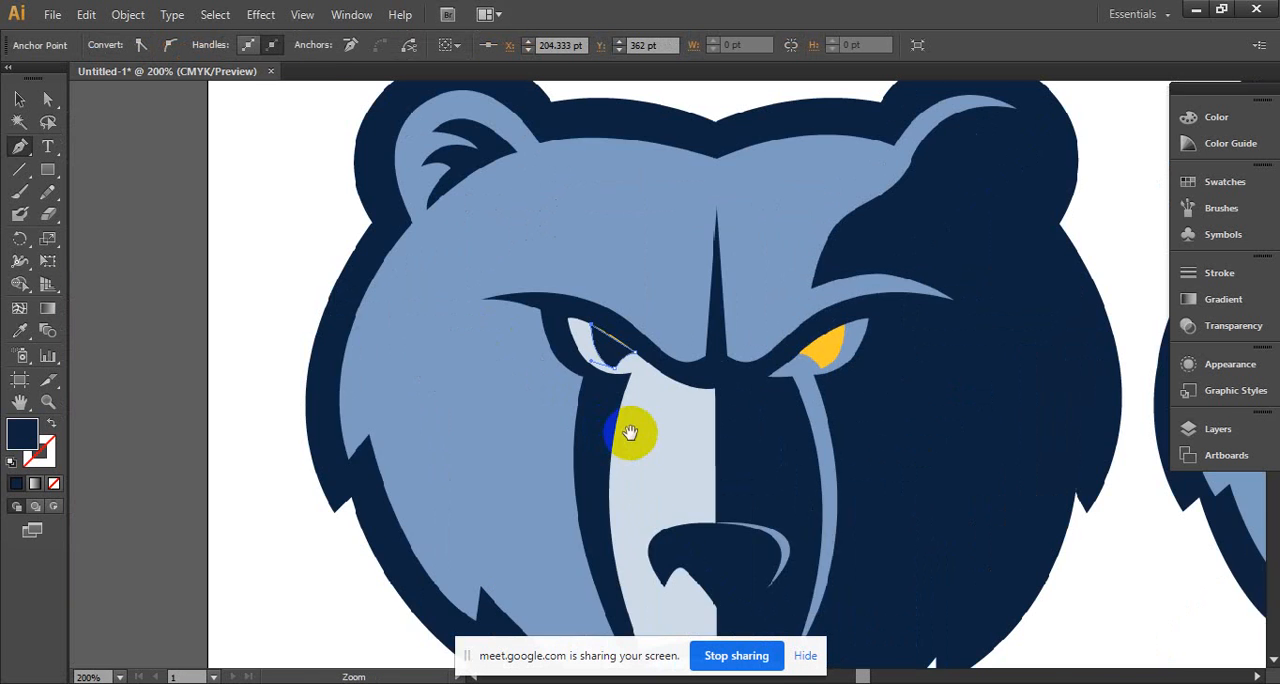
drag(633, 433, 380, 432)
ctrl+alt+click(429, 337)
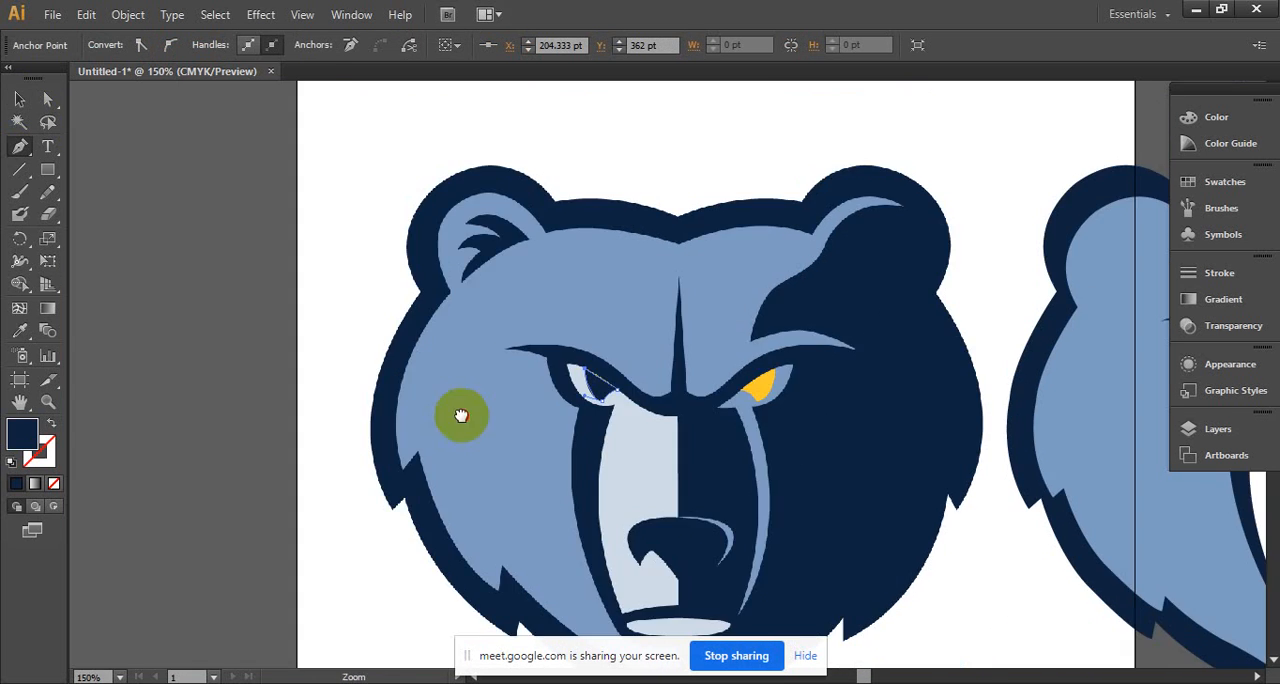
- Fill the traced iris with the reference eye's yellow and place it in the white eye of the rebuilt bear
drag(460, 414, 177, 313)
click(18, 333)
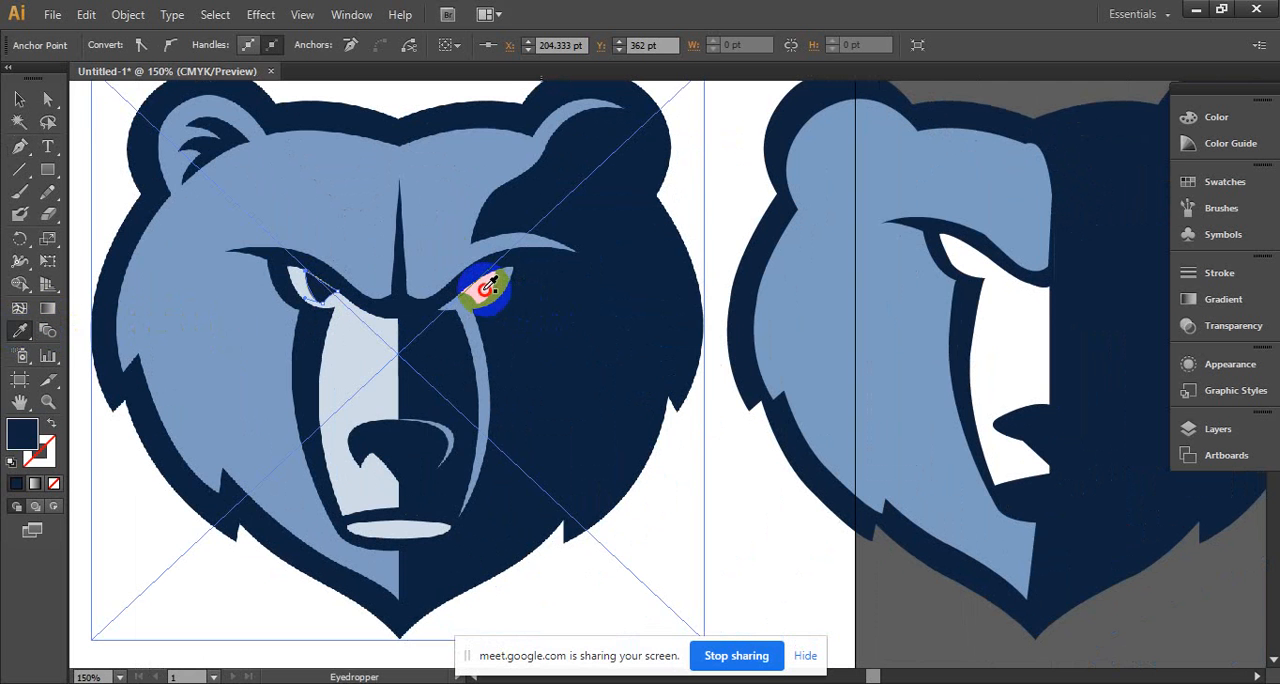
click(484, 290)
click(20, 98)
drag(320, 288, 777, 299)
- Duplicate the rebuilt bear's navy brow-and-muzzle shape and reflect the copy across the vertical axis
click(915, 405)
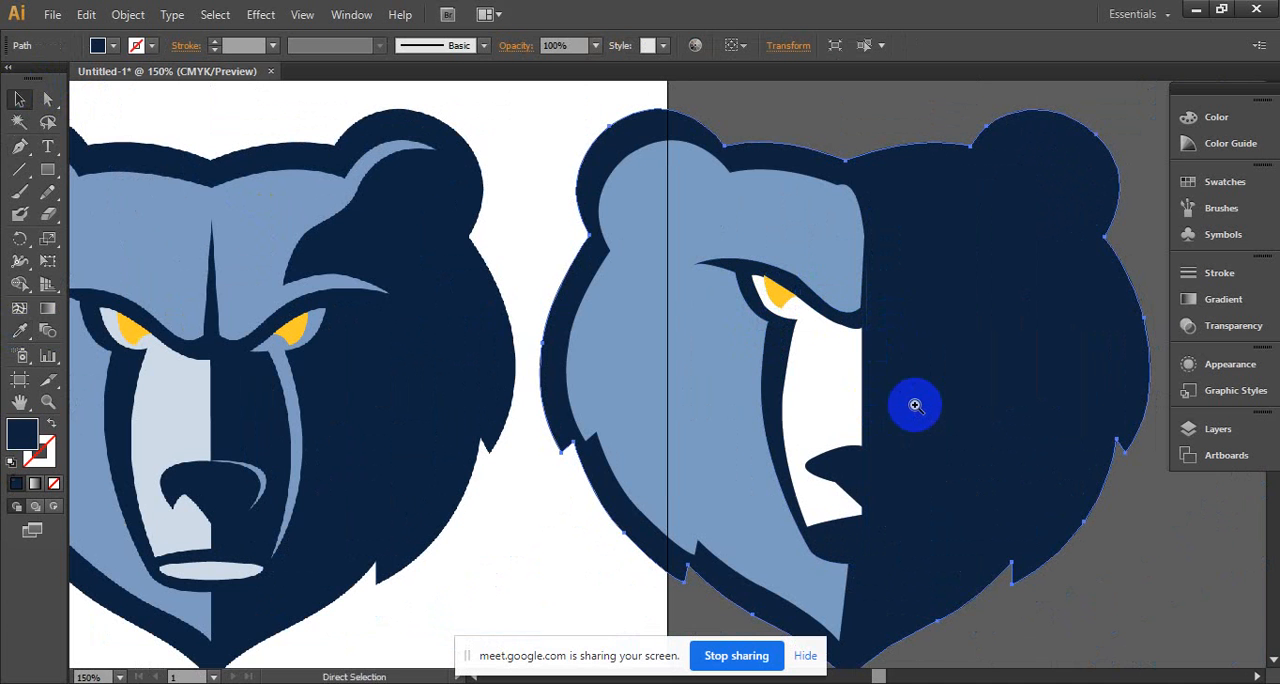
ctrl+alt+click(905, 405)
drag(856, 420, 974, 417)
drag(845, 380, 915, 393)
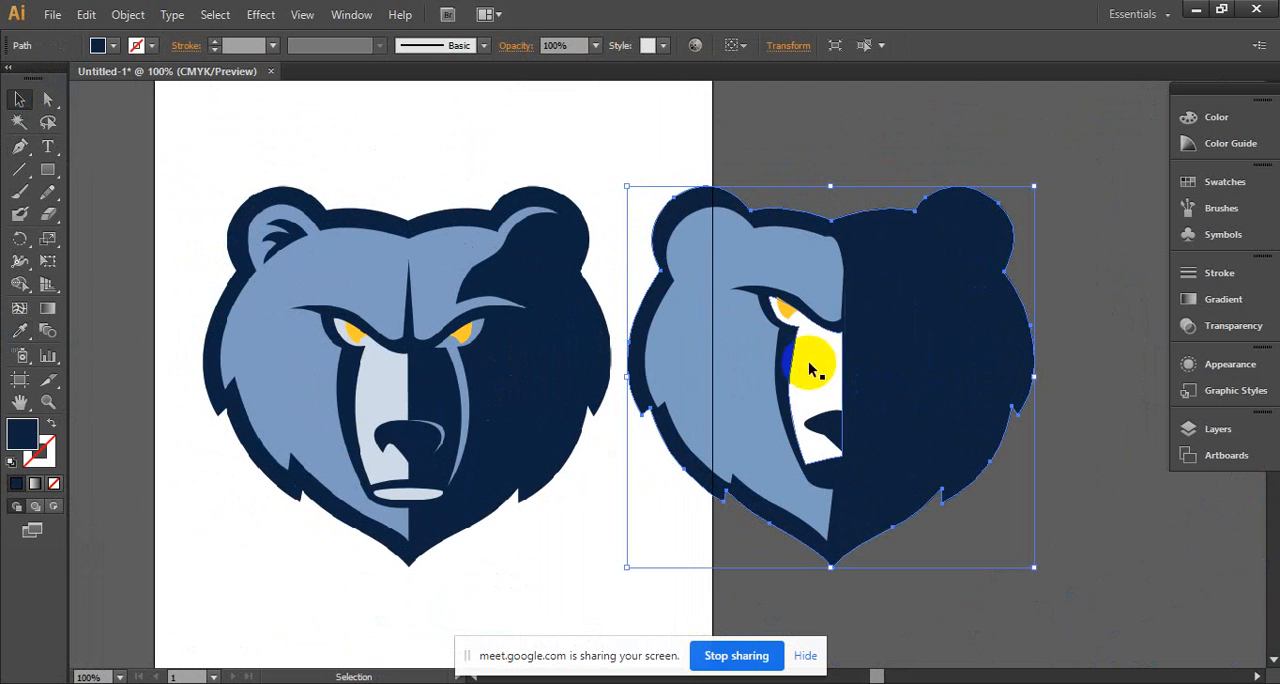
drag(785, 363, 743, 405)
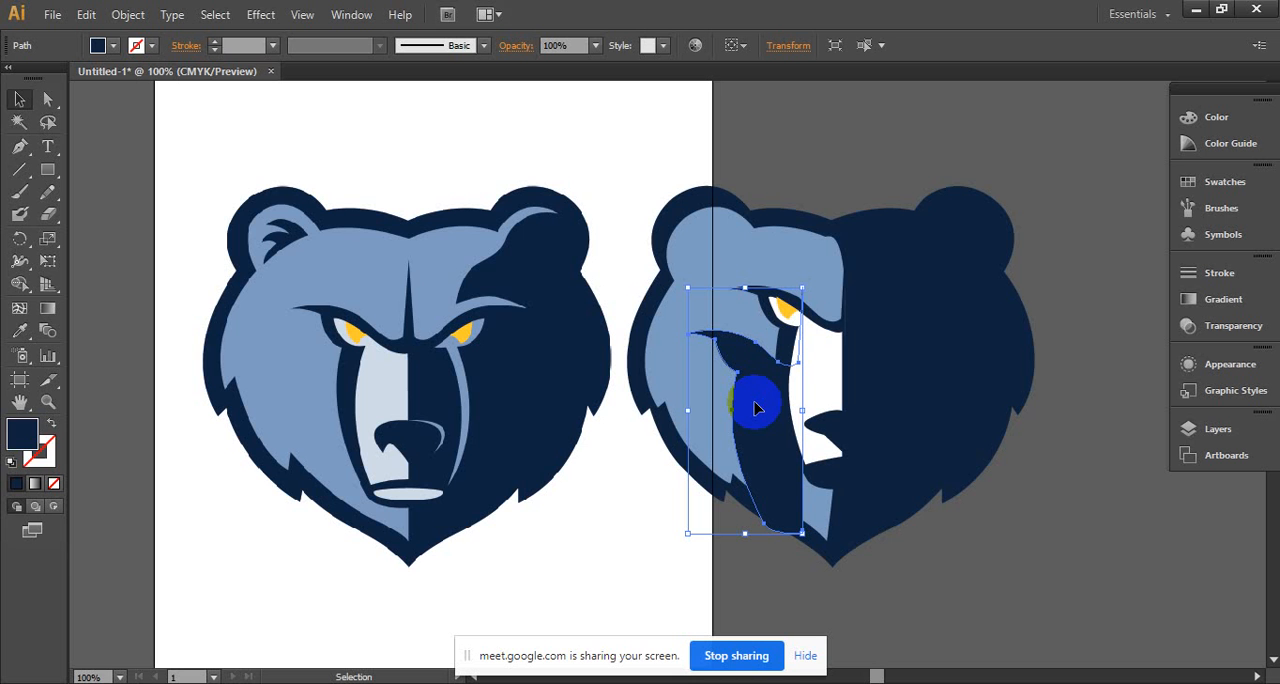
right_click(757, 407)
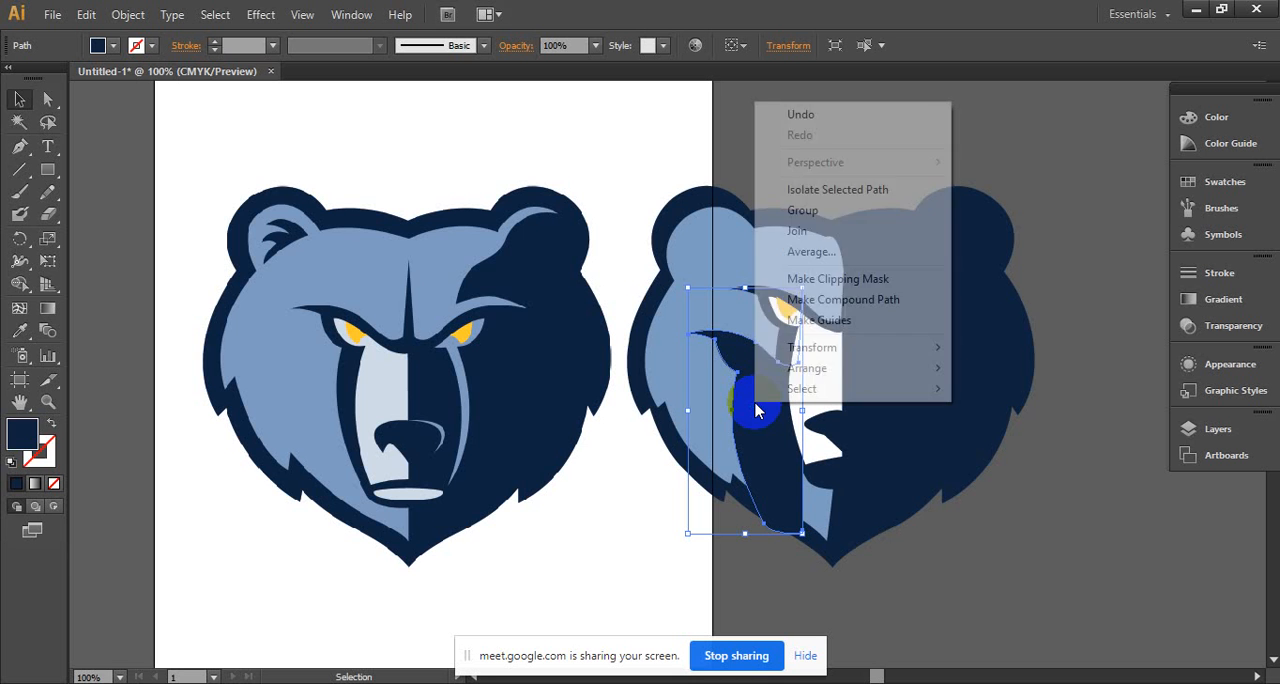
mouse_move(855, 347)
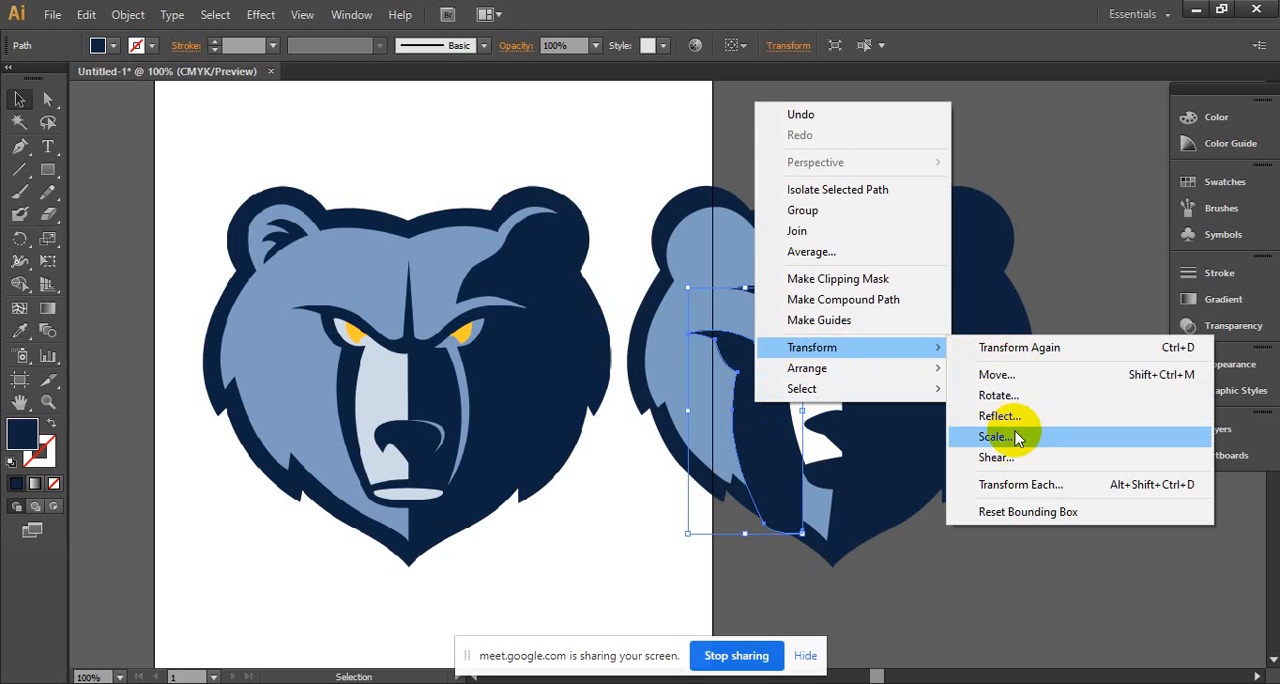
click(999, 415)
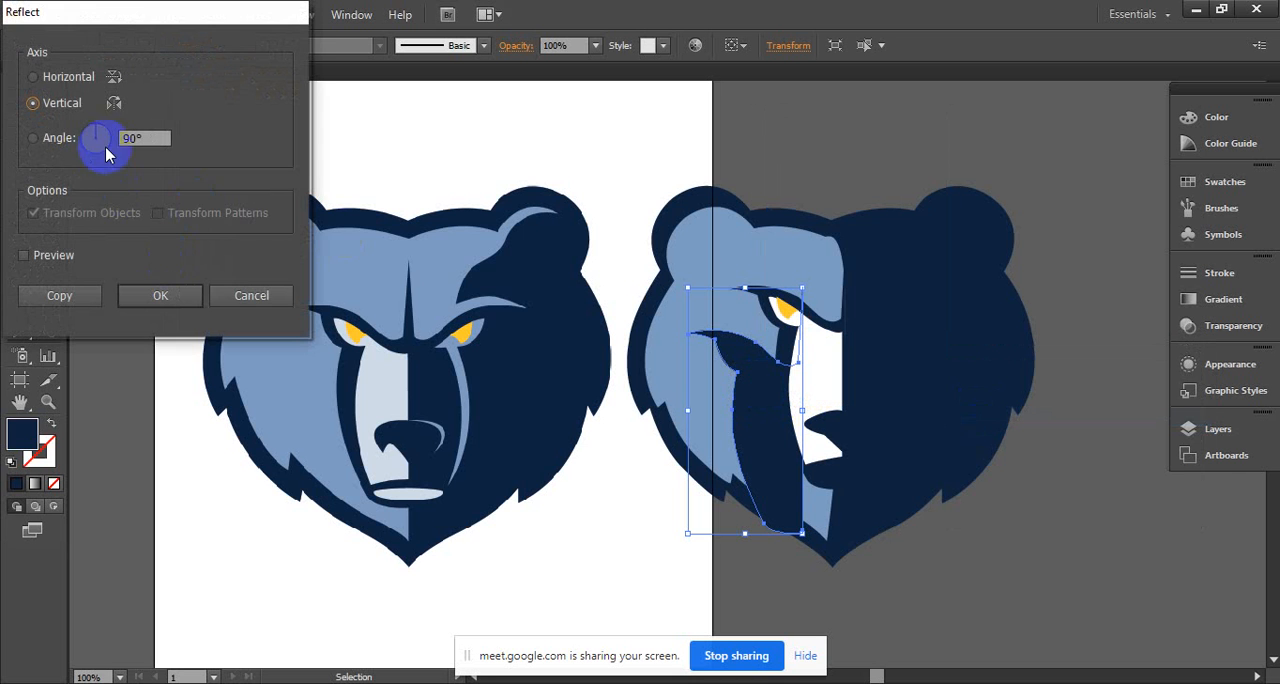
click(176, 295)
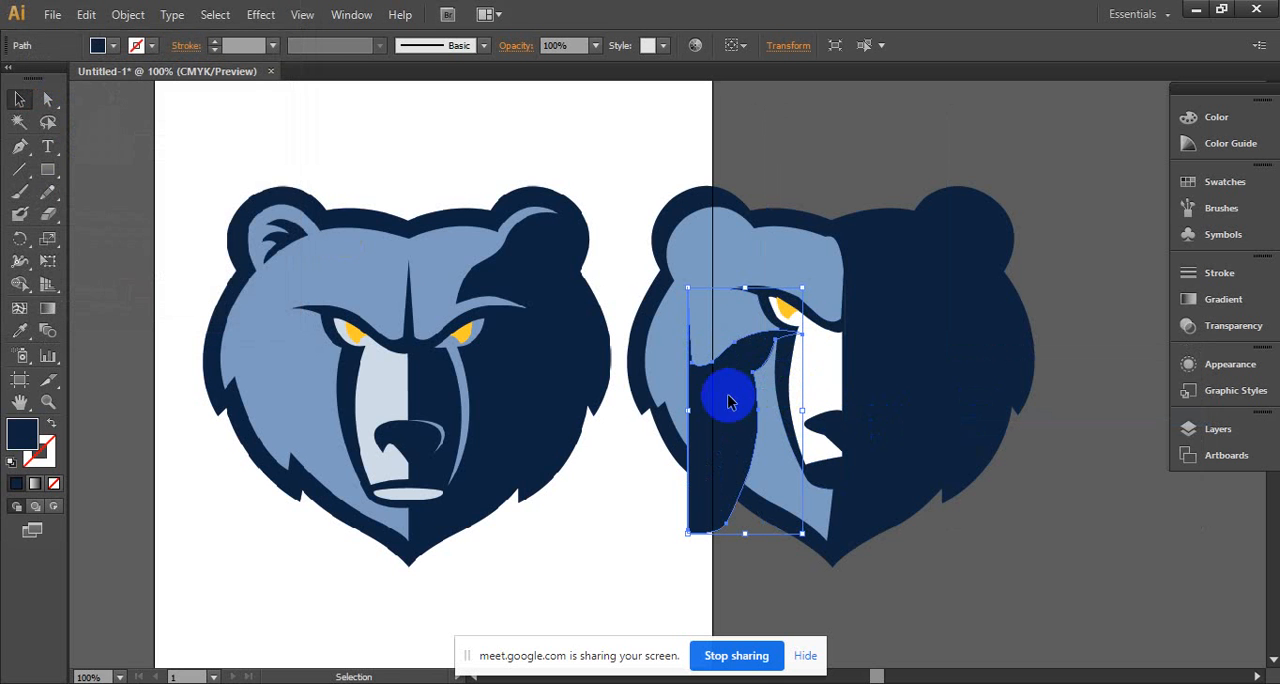
- Place the mirrored brow-and-muzzle shape on the dark half of the face and fill it with the reference's light blue
drag(718, 403, 893, 362)
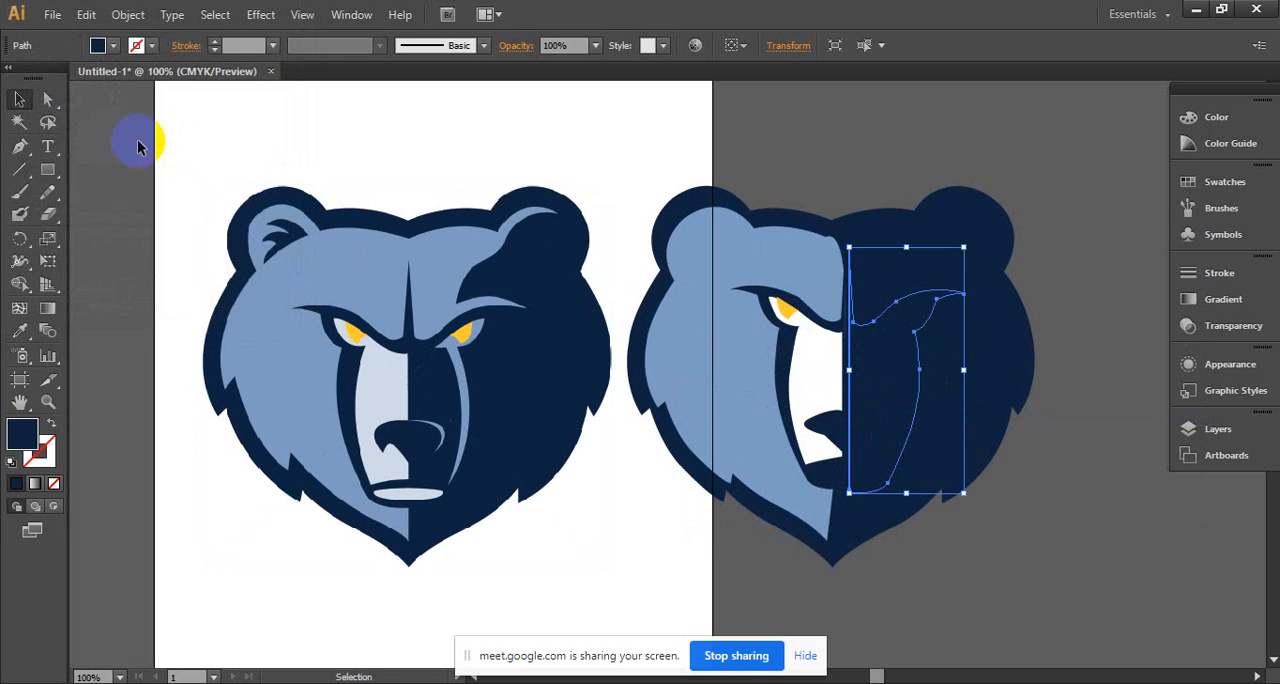
click(23, 341)
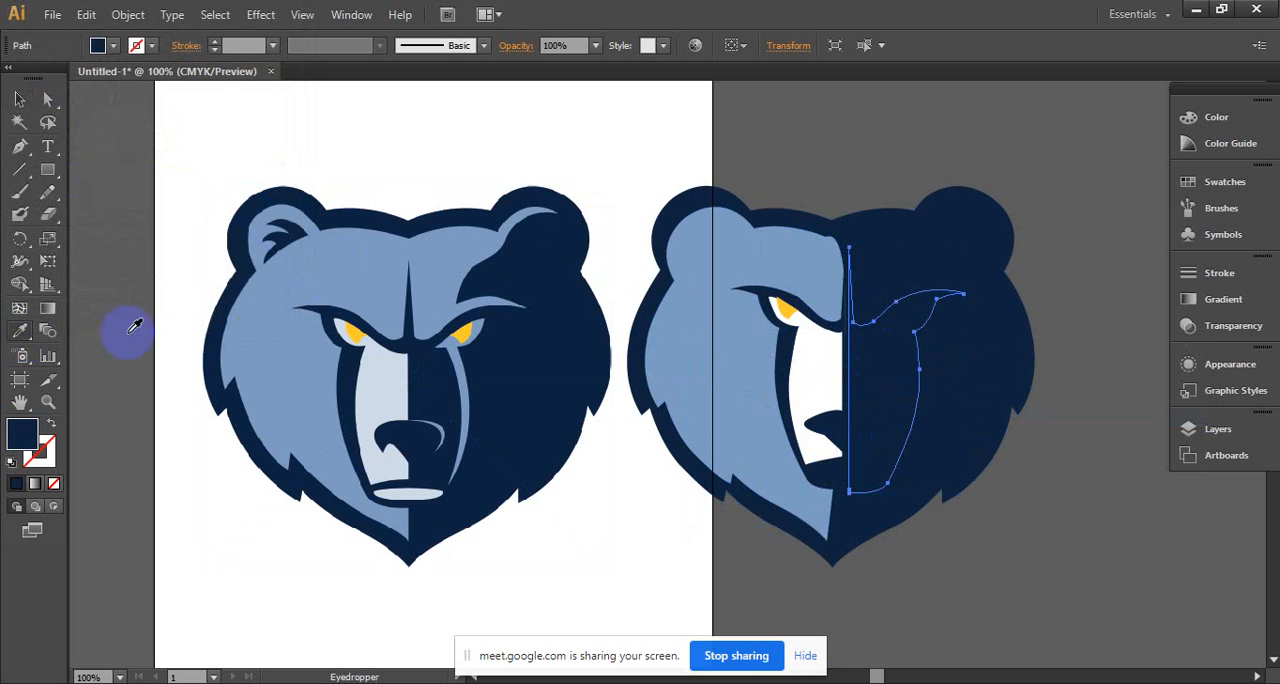
click(277, 319)
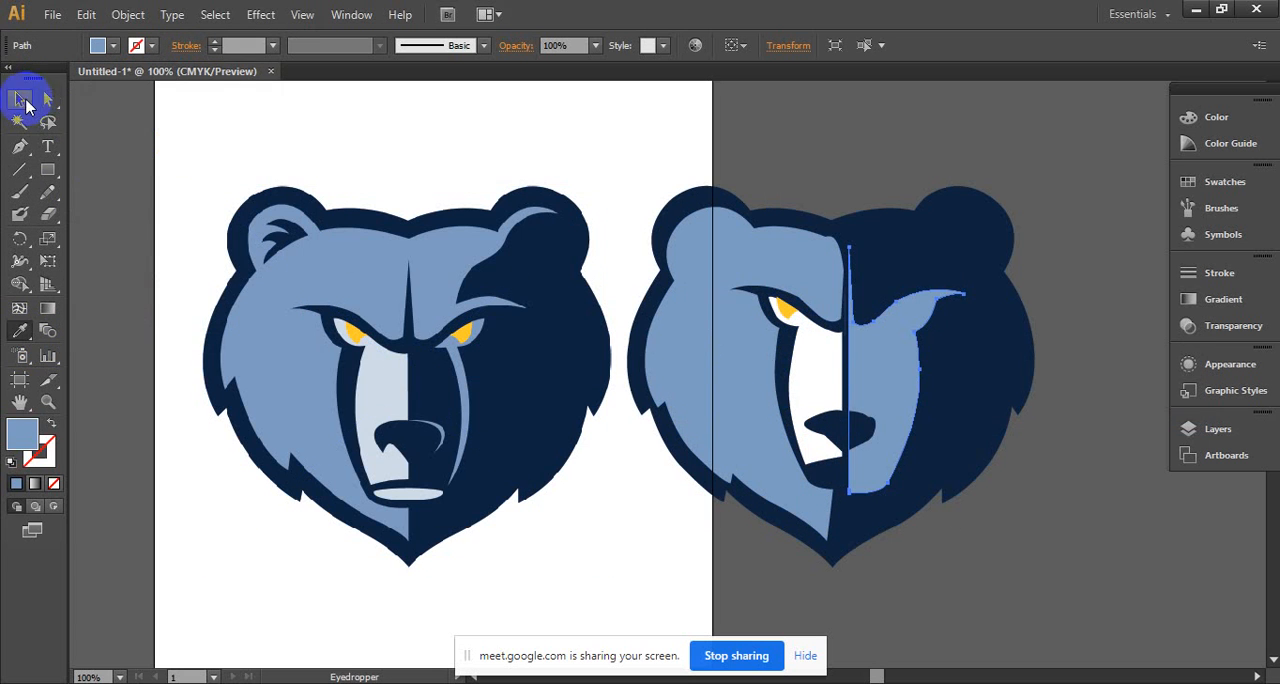
- Duplicate the white eye-and-muzzle shape and reflect the copy across the vertical axis
click(22, 100)
click(826, 367)
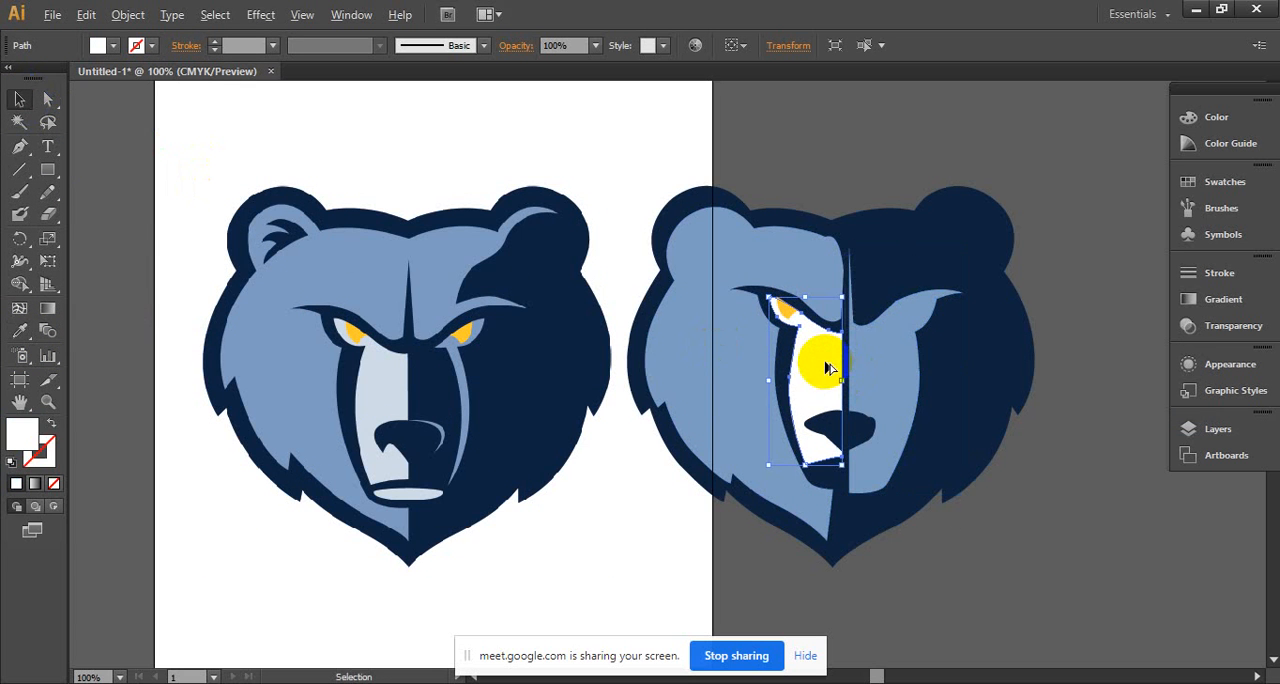
drag(826, 367, 857, 388)
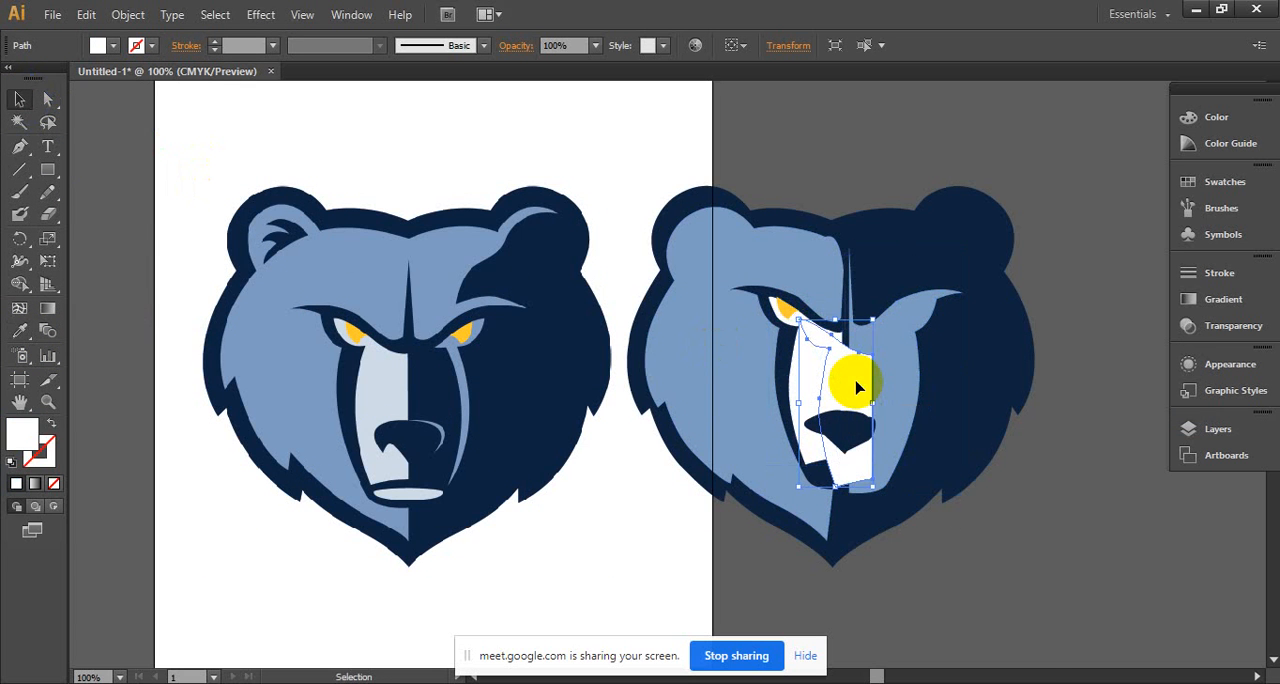
right_click(857, 388)
mouse_move(936, 638)
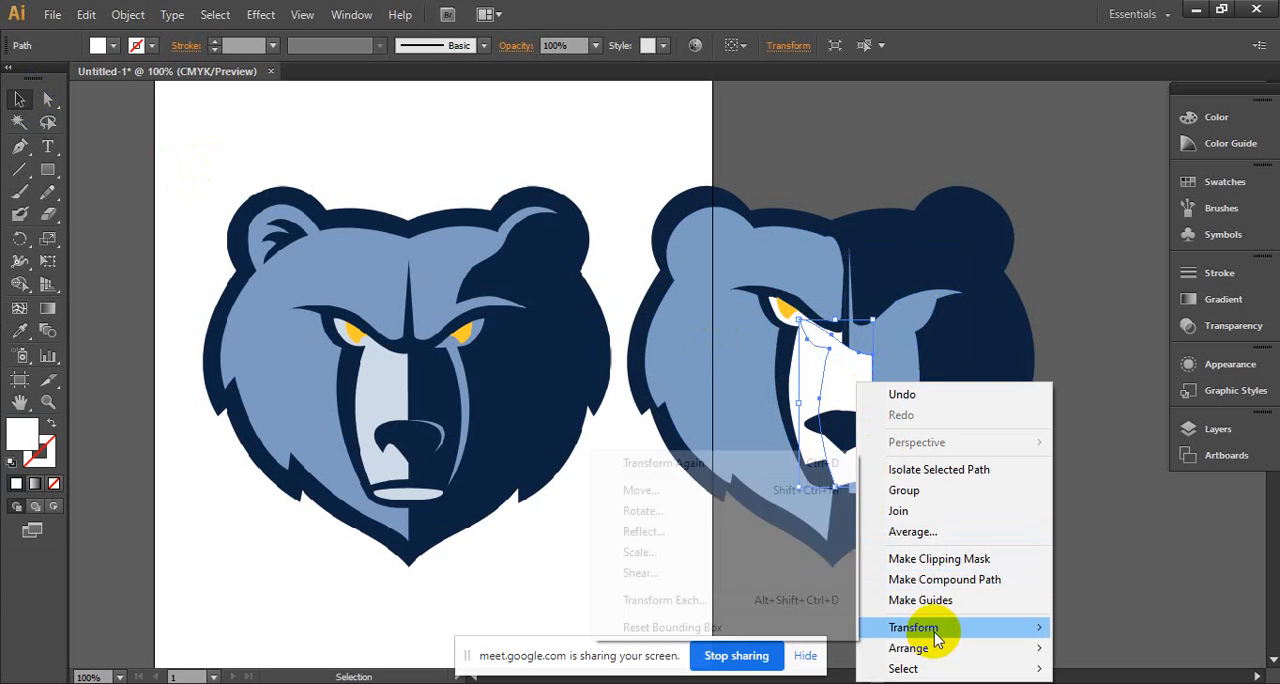
click(686, 532)
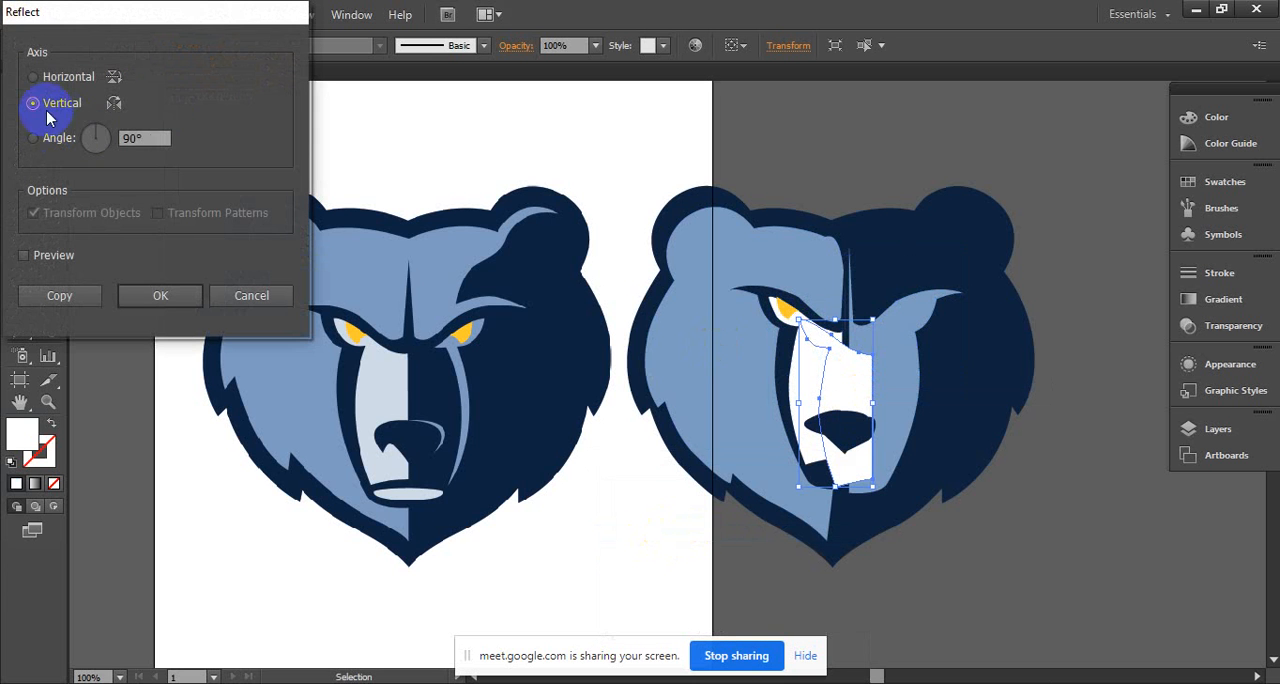
click(148, 294)
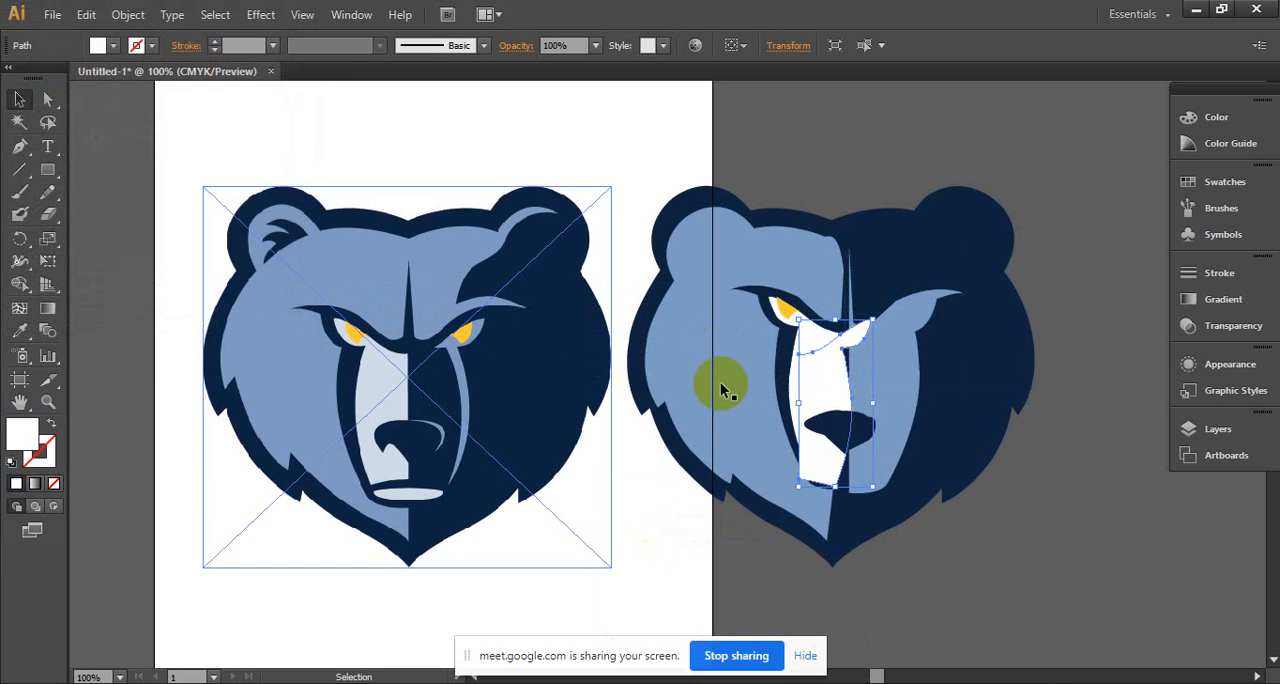
- Place the mirrored white shape inside the light blue brow-and-muzzle shape and fill it with the head's navy
drag(828, 394, 894, 379)
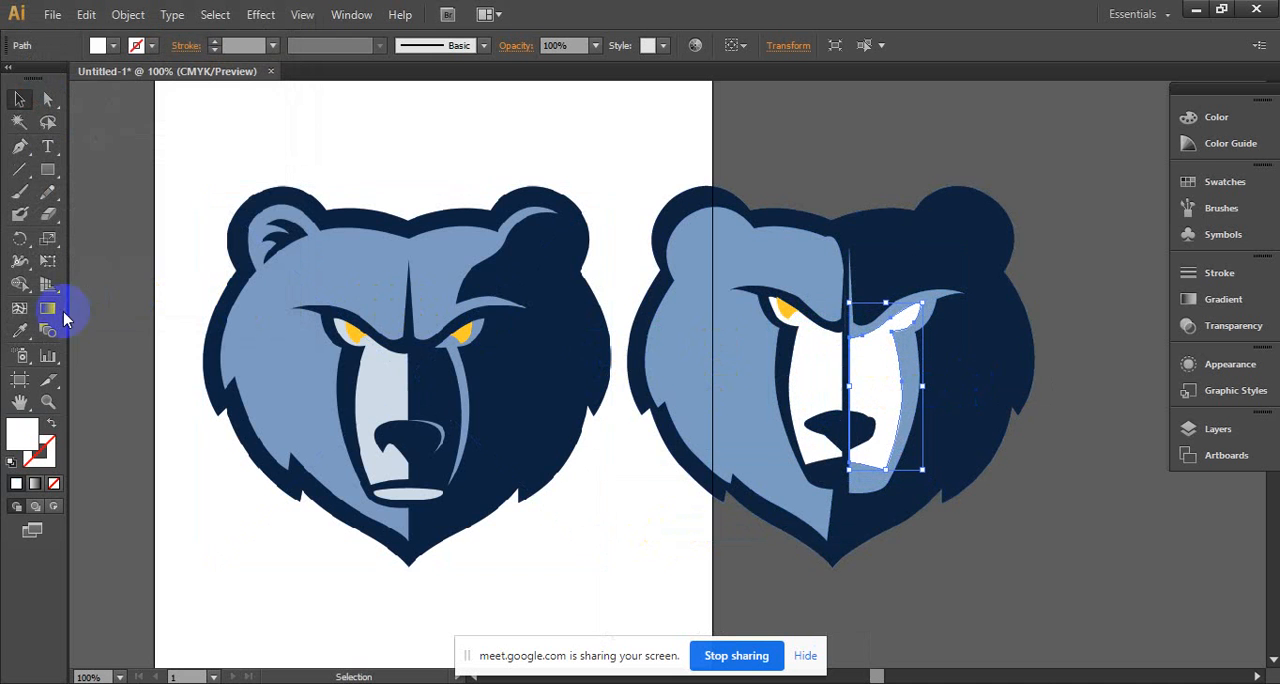
click(18, 333)
click(976, 390)
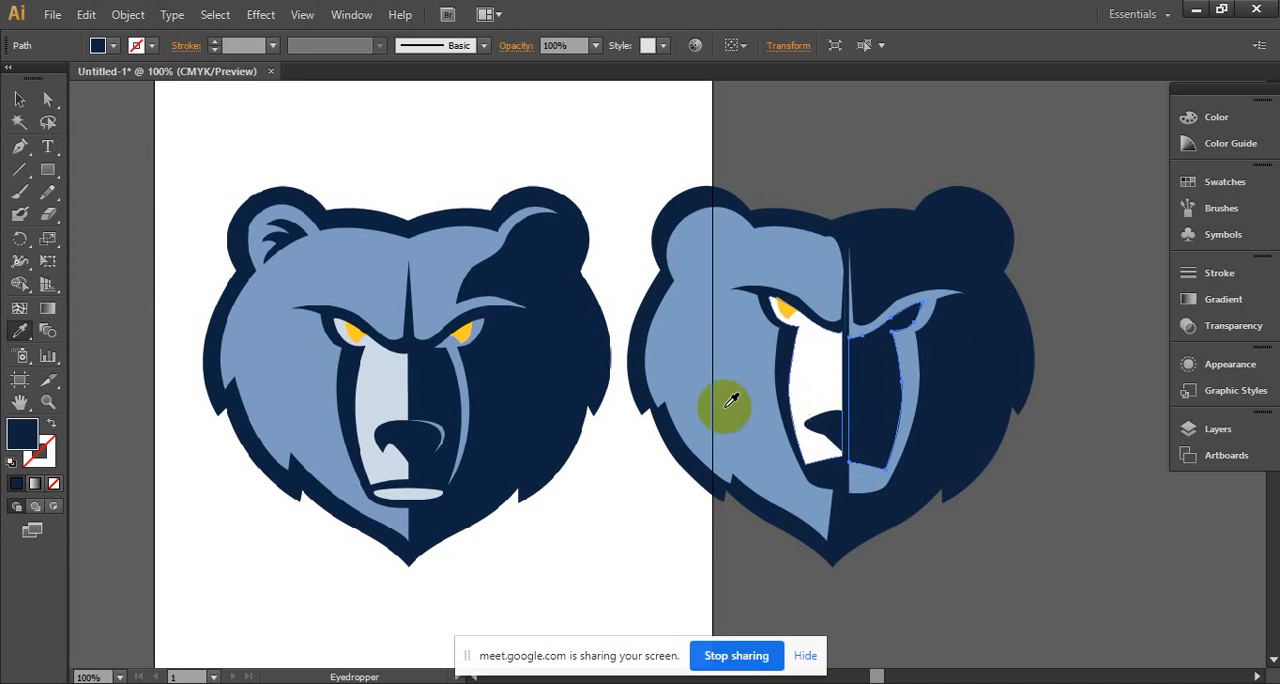
click(22, 104)
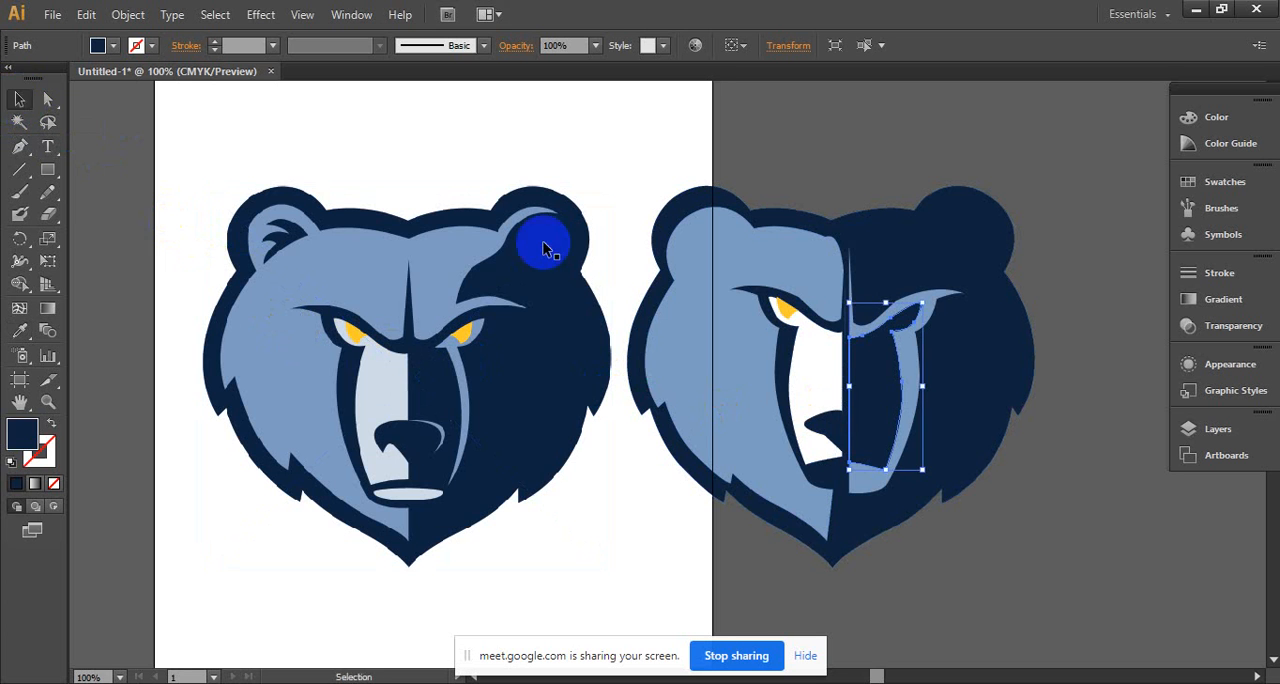
click(1057, 351)
- Delete the eye section's anchor points from the mirrored navy muzzle shape and add one anchor point on its upper edge
key(ctrl+space)
key(ctrl+space)
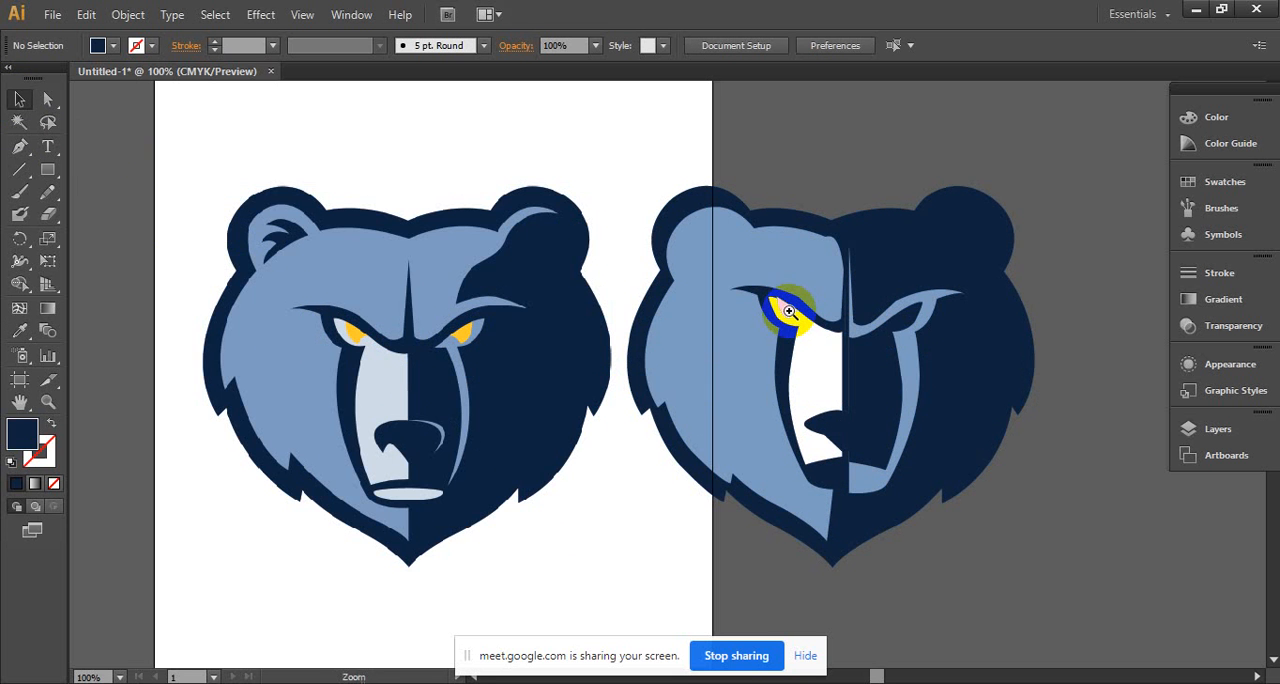
ctrl+click(956, 331)
drag(714, 335, 1130, 288)
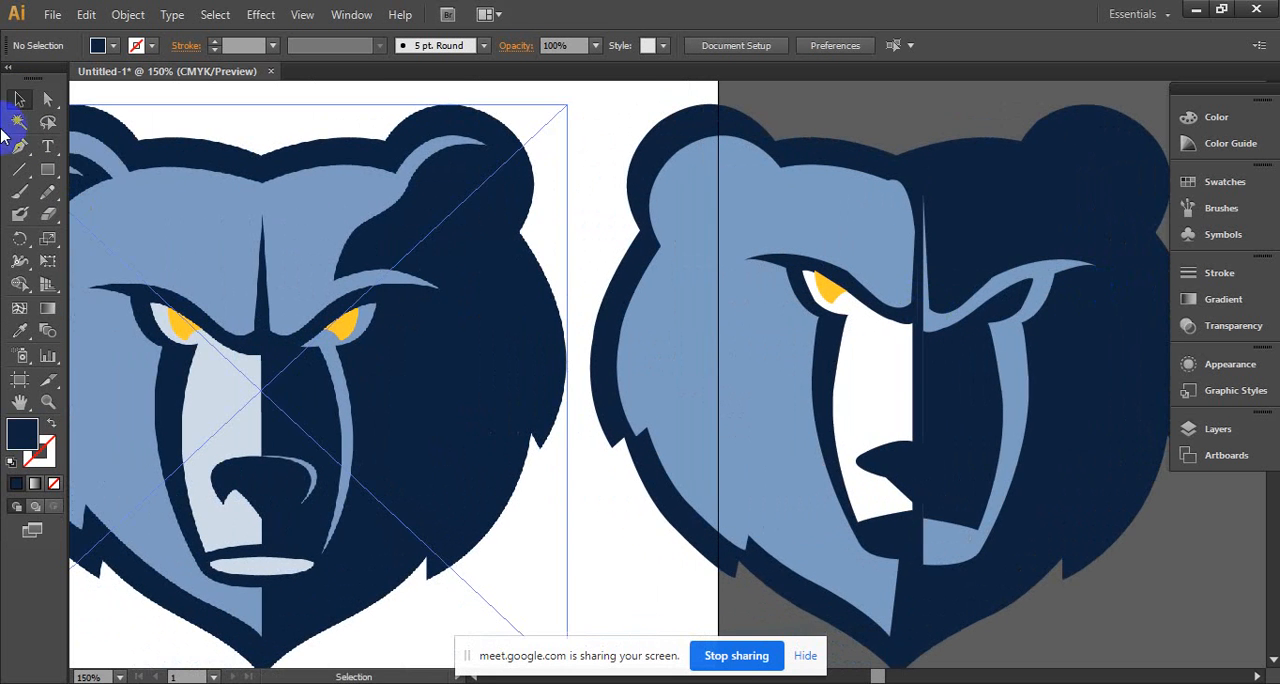
click(987, 334)
drag(19, 146, 90, 191)
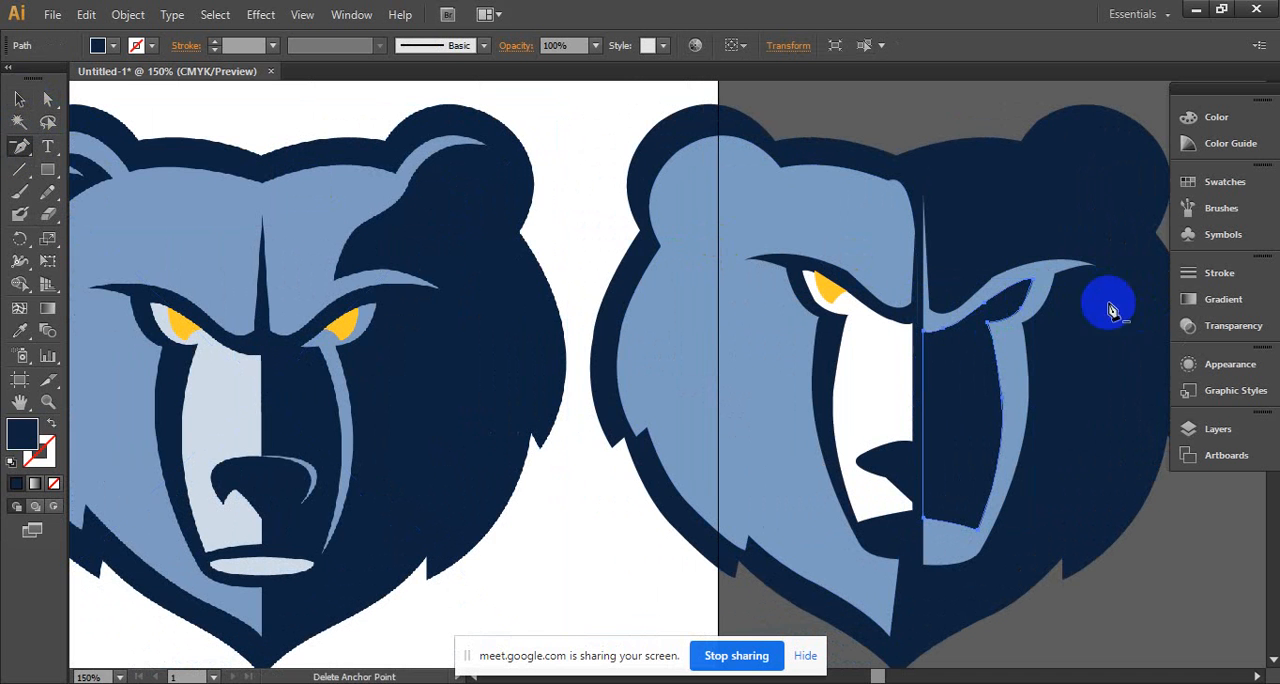
click(1035, 287)
click(1022, 310)
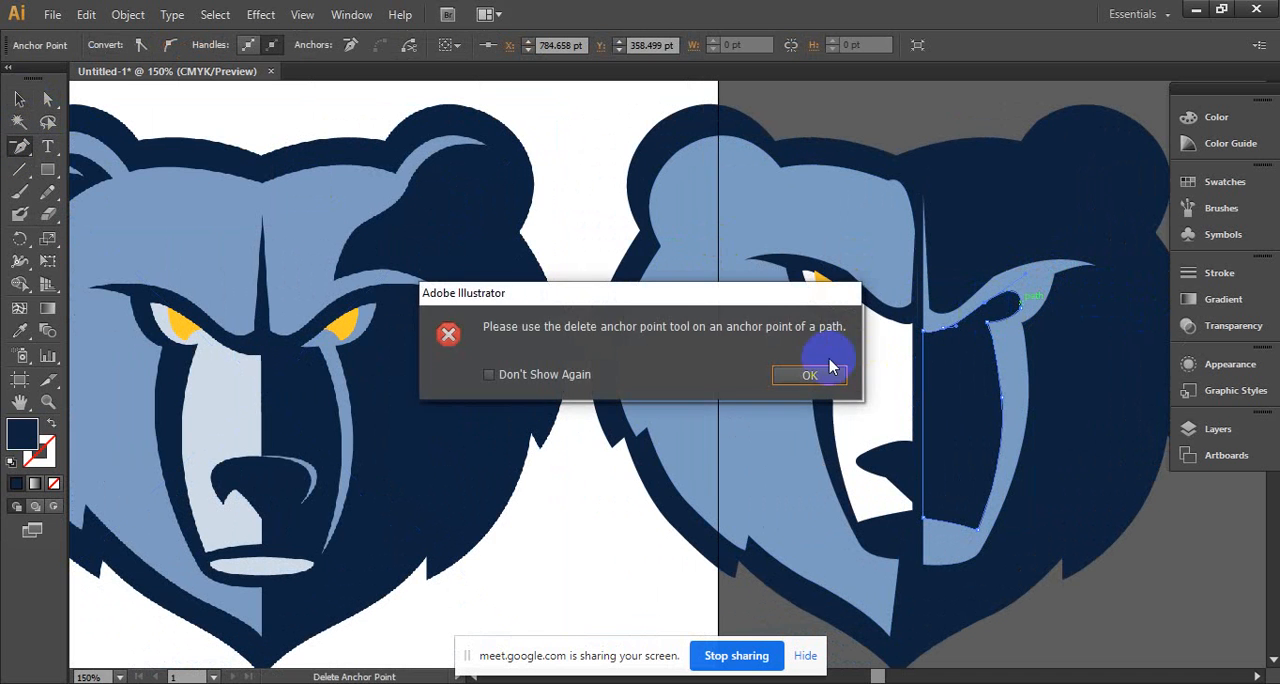
click(834, 360)
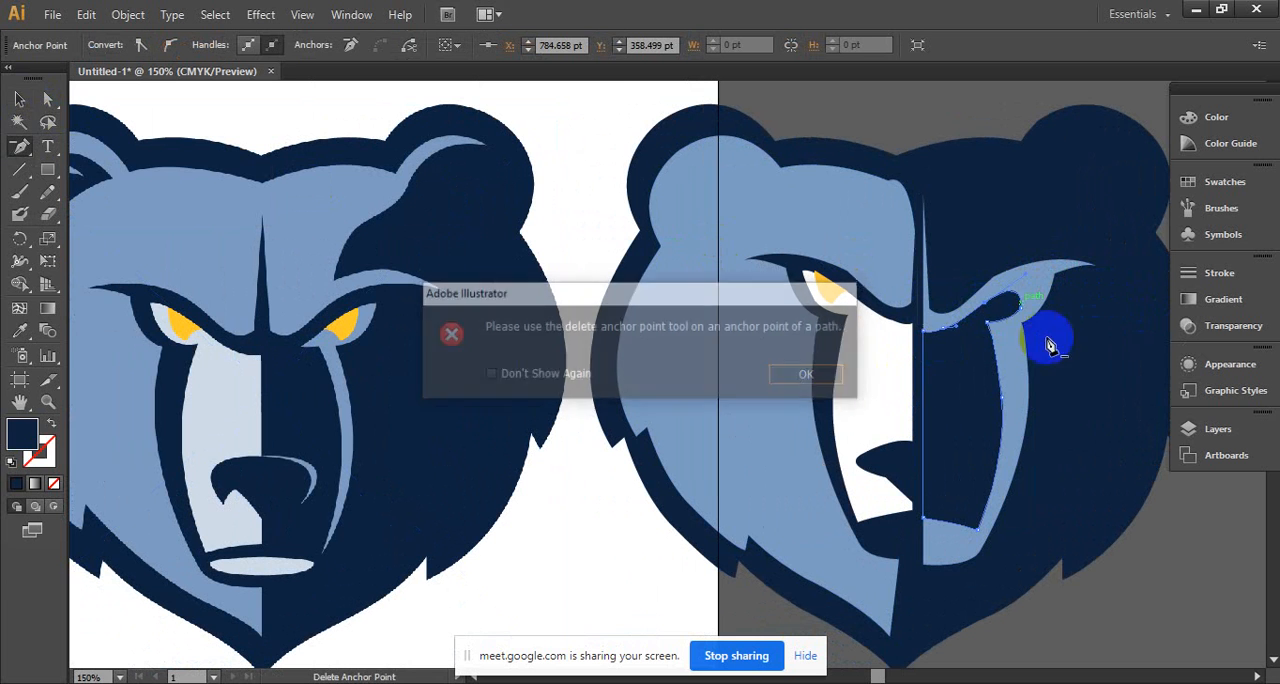
click(988, 307)
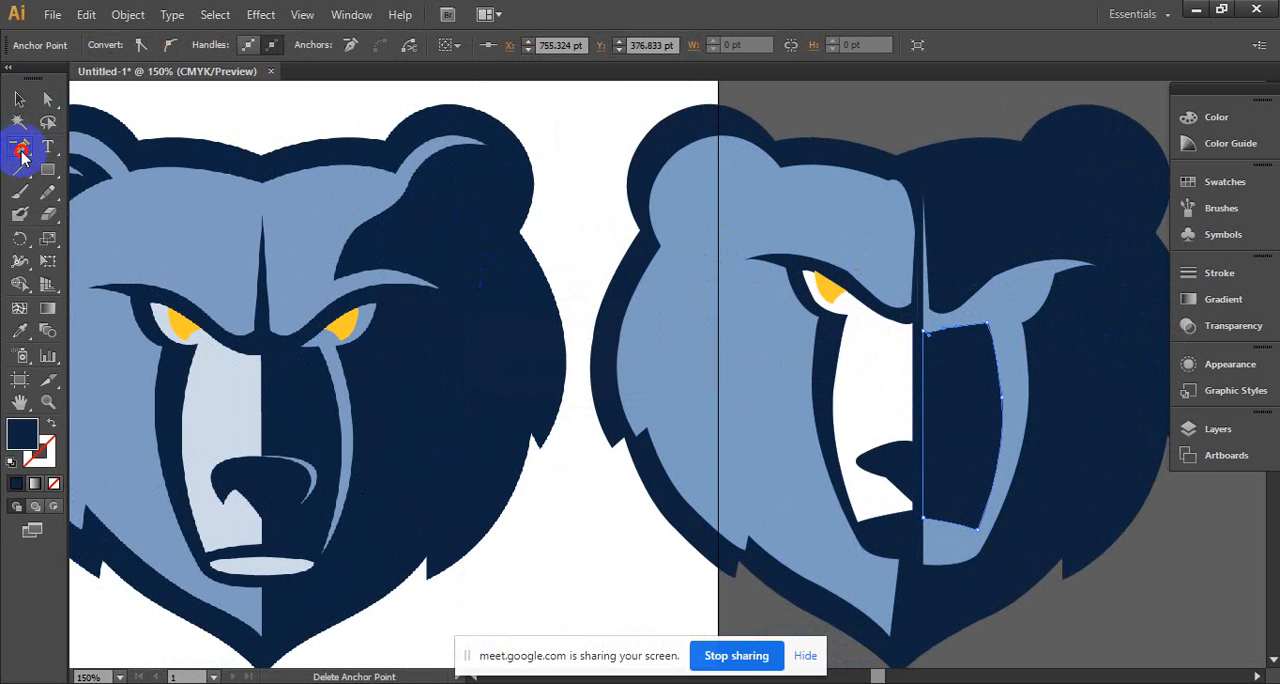
drag(22, 155, 90, 170)
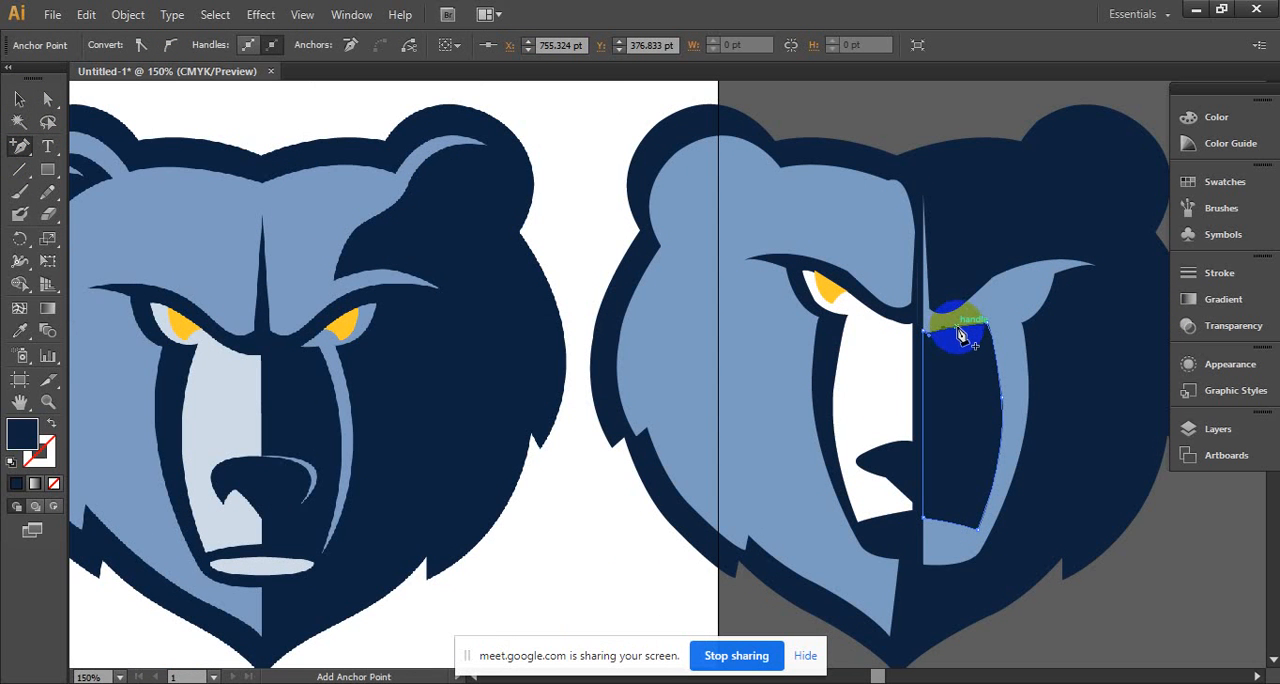
click(958, 333)
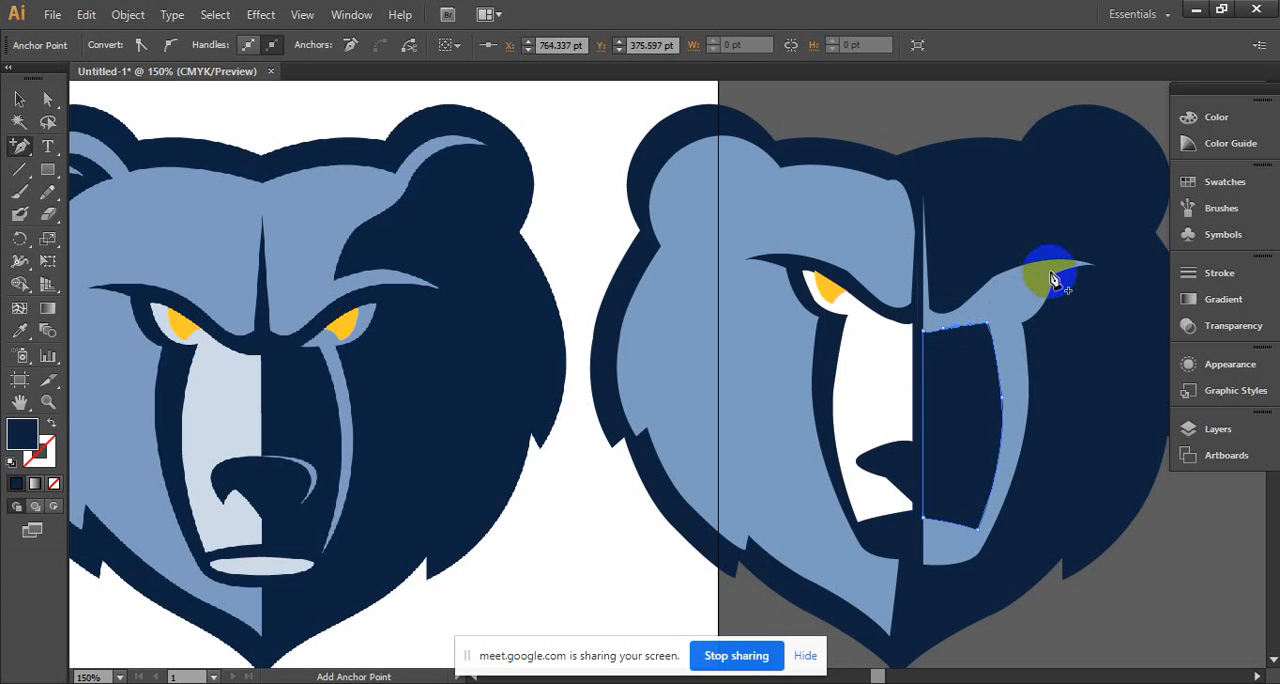
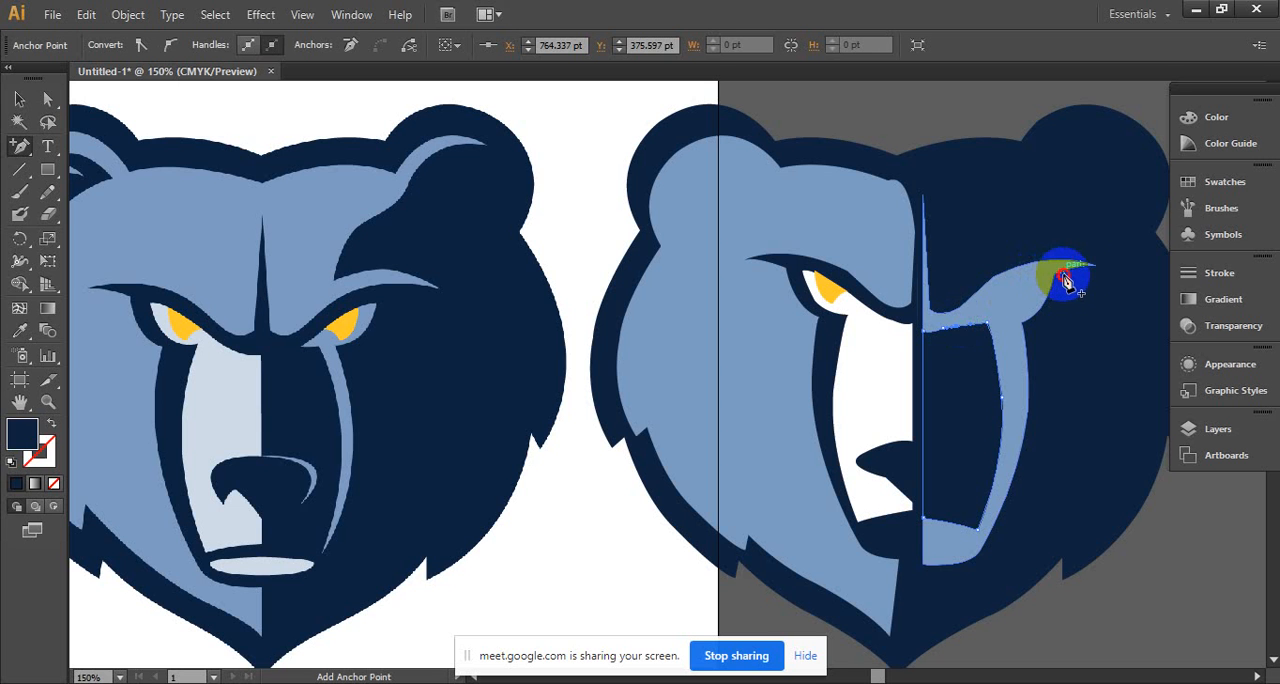
- Add anchor points to the mirrored light blue shape's brow and to the upper edge of the navy muzzle shape
click(1062, 275)
click(960, 328)
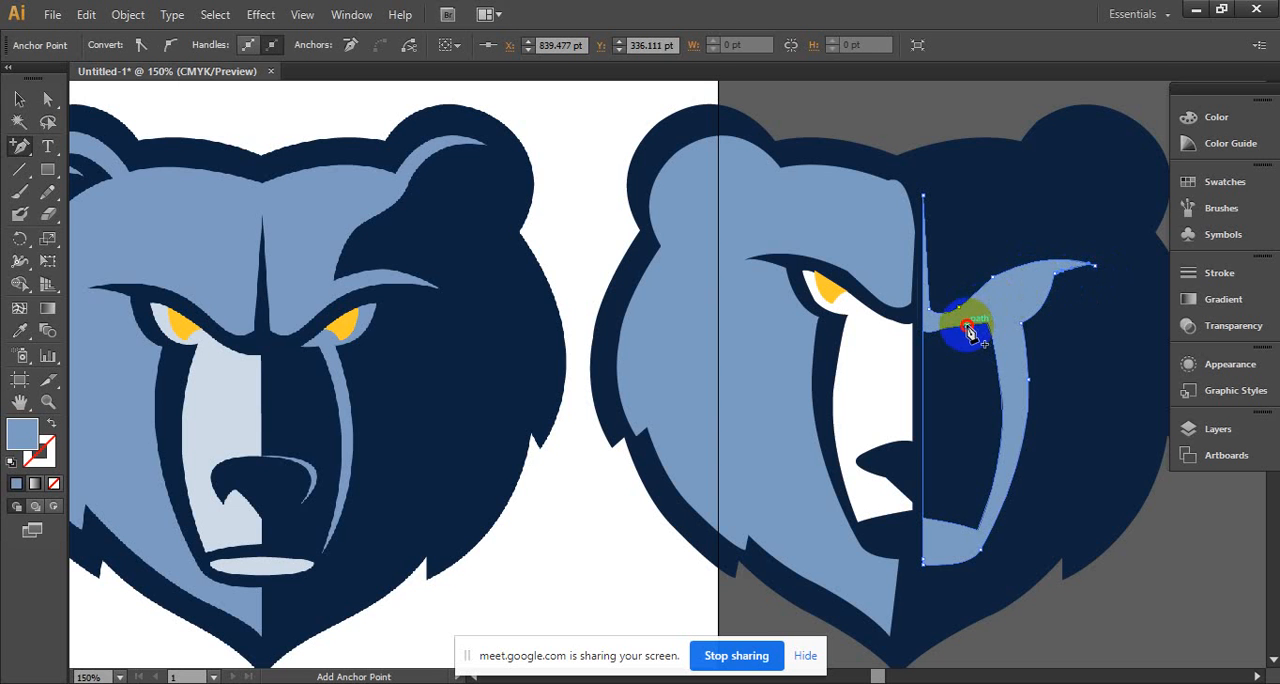
click(964, 335)
click(784, 373)
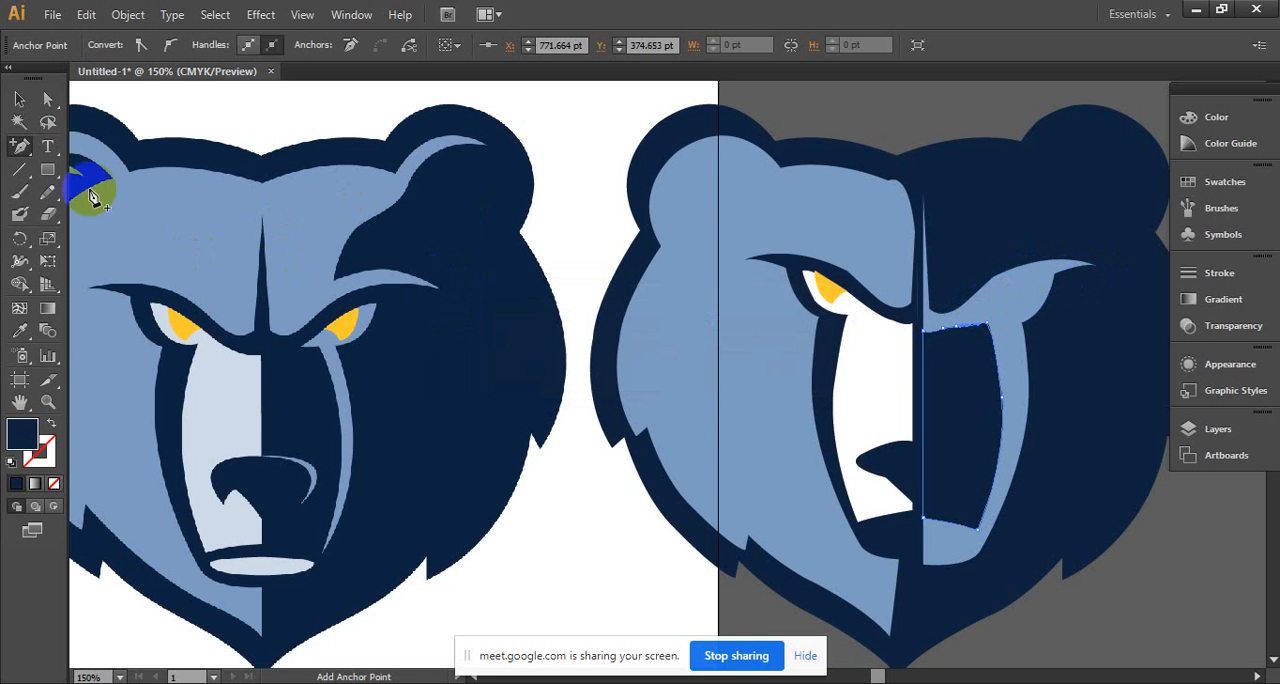
- Duplicate the yellow iris onto the dark half of the face and reflect the copy across the vertical axis
click(18, 100)
click(802, 291)
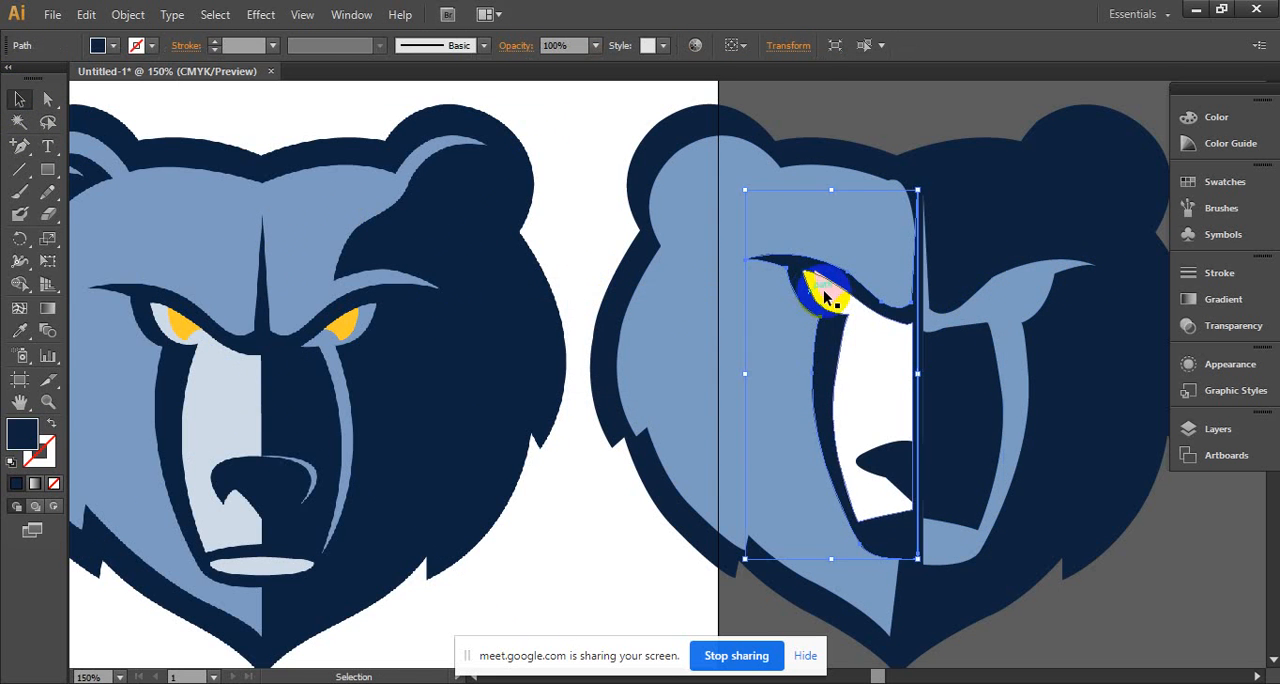
click(829, 291)
drag(829, 291, 1006, 300)
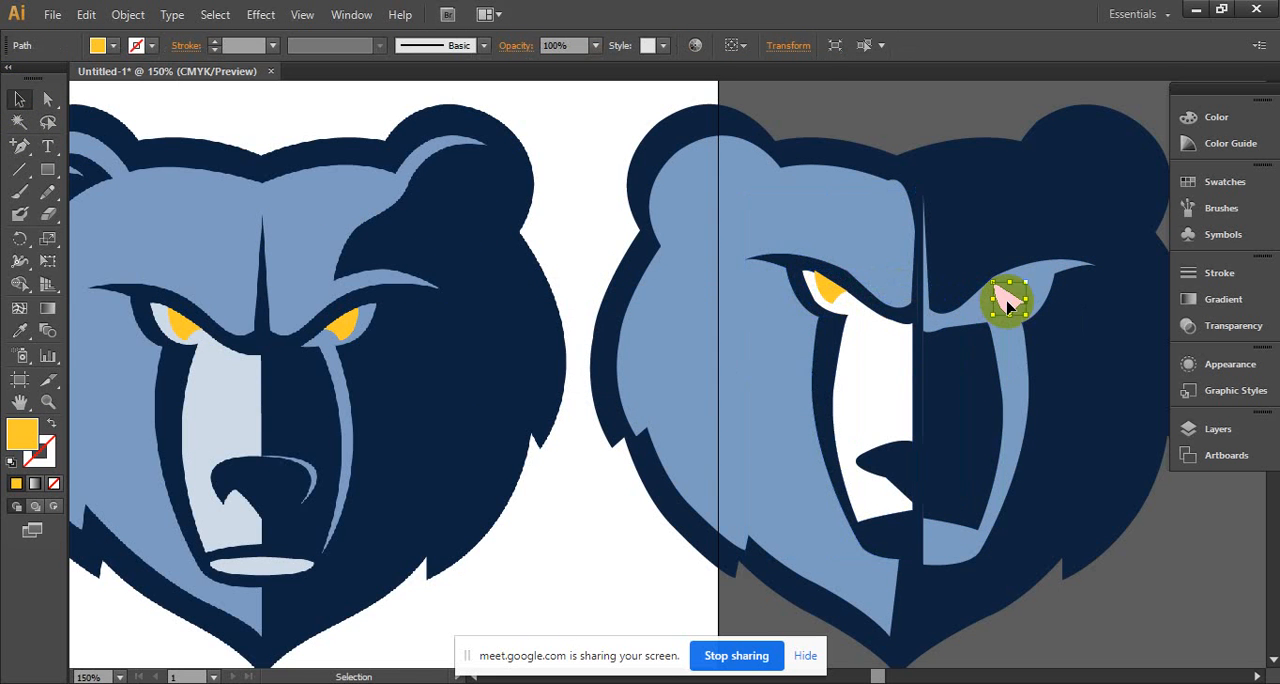
right_click(1006, 302)
mouse_move(1030, 546)
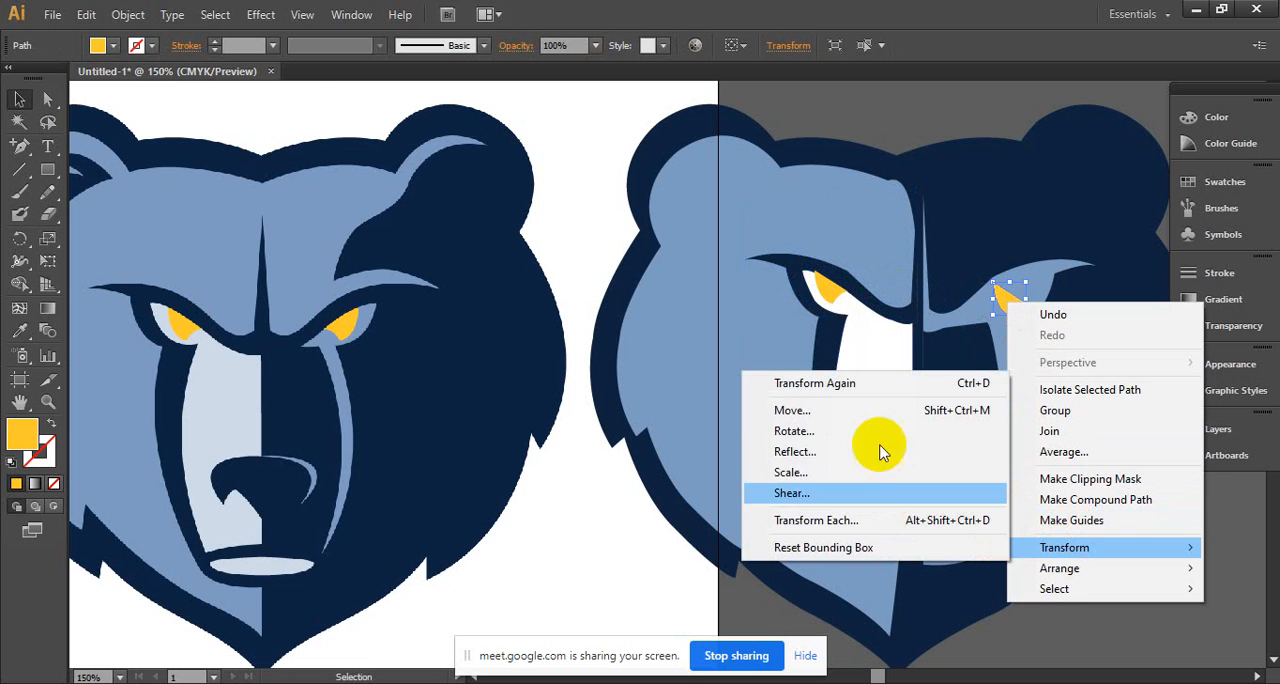
click(838, 455)
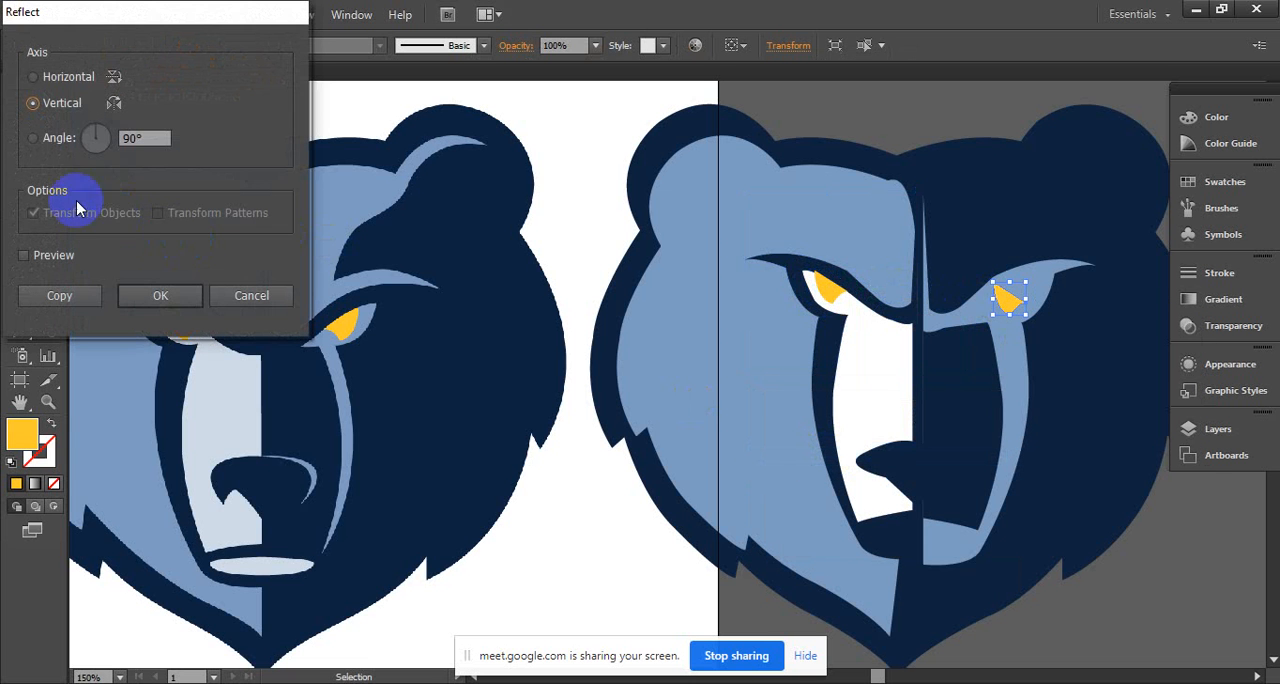
click(163, 295)
- Place the mirrored yellow iris under the brow, inside the light blue eye area
mouse_move(1006, 306)
mouse_down()
mouse_move(1008, 284)
mouse_move(1011, 307)
mouse_up()
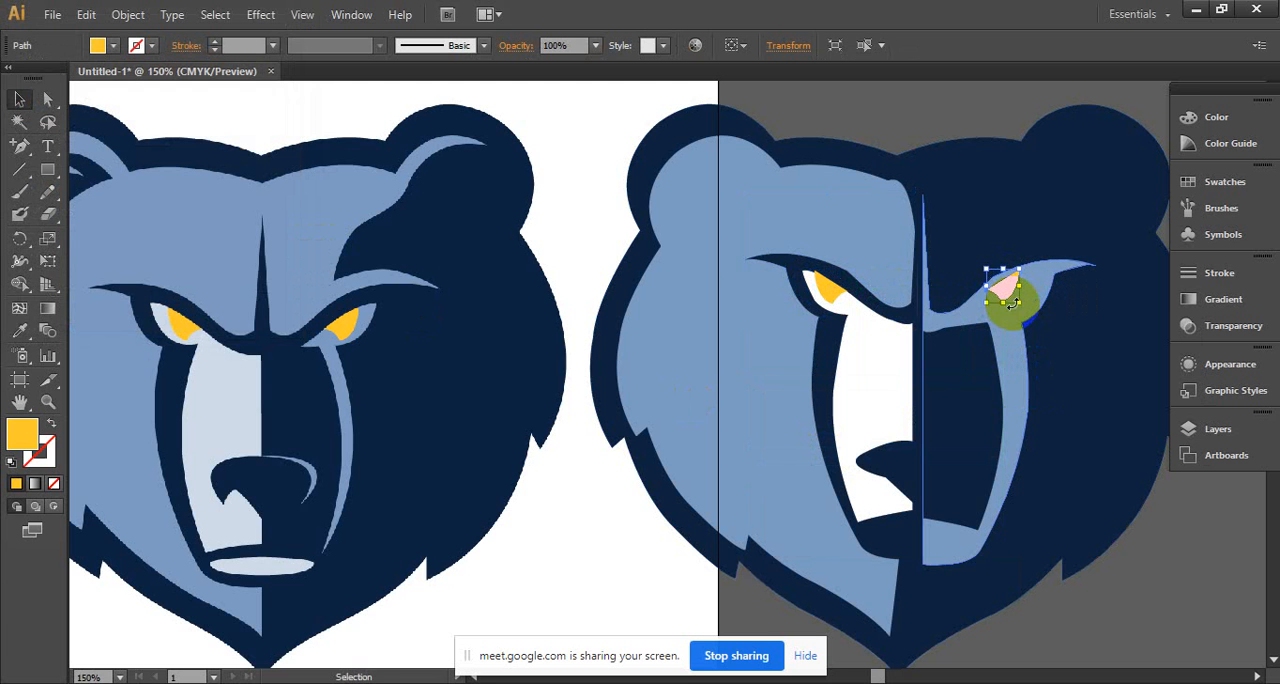
key(Down)
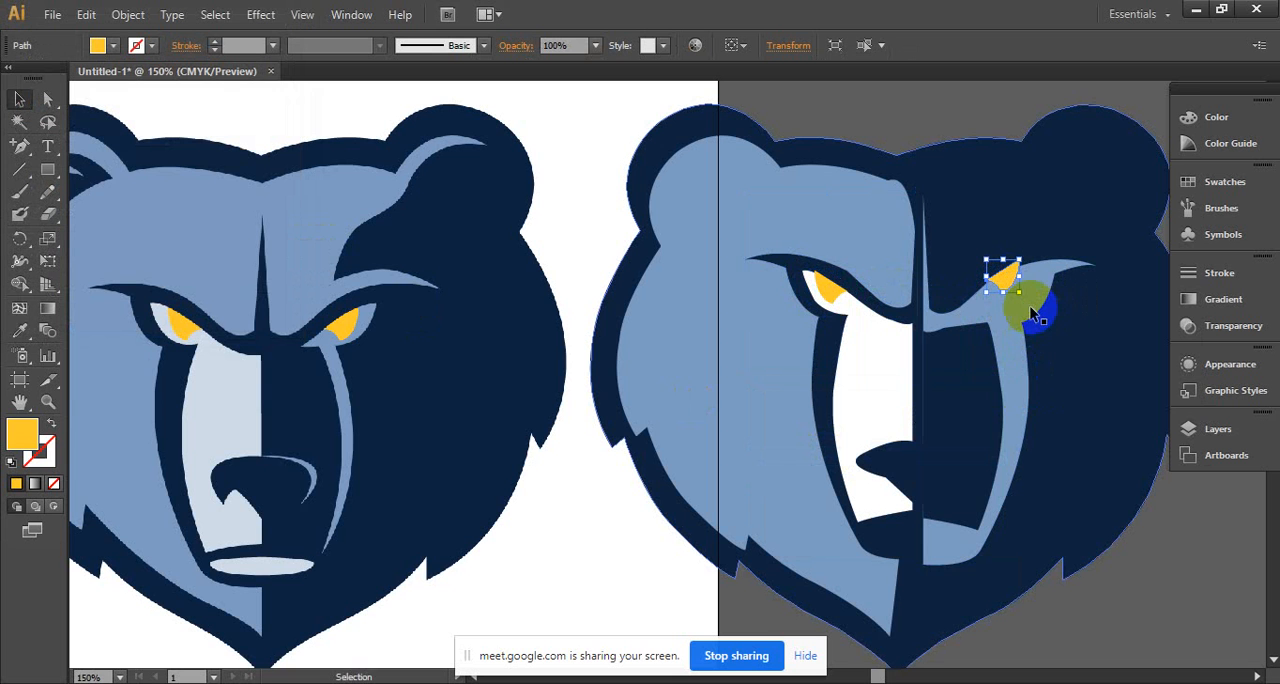
drag(1006, 281, 1014, 289)
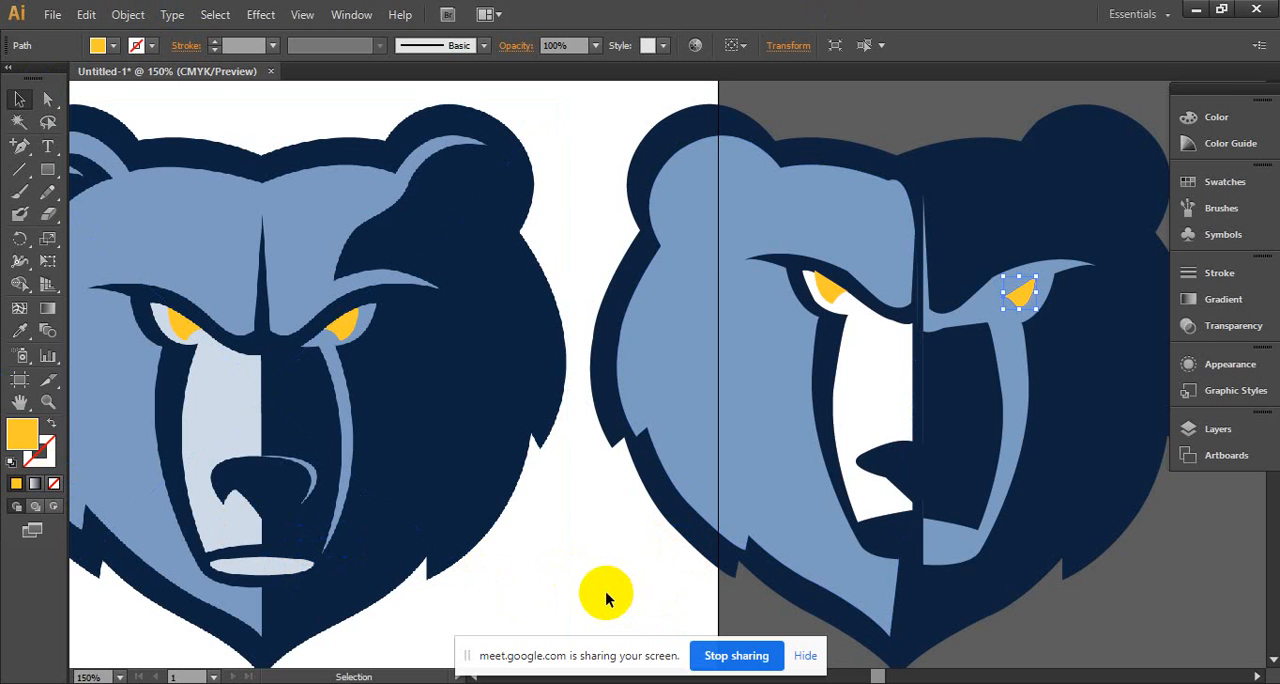
- Start a Pen path along the upper edge of the reference's dark-side forehead patch, from the centre to the ear, with no fill
click(21, 147)
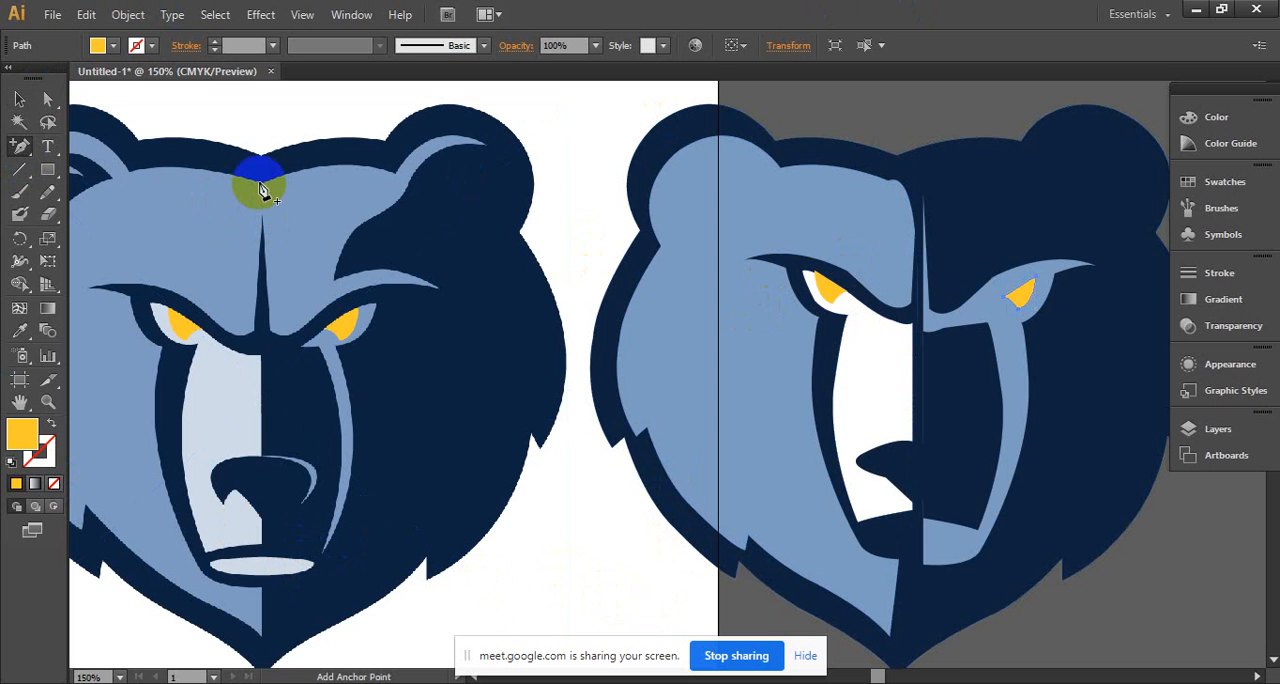
click(377, 190)
click(775, 374)
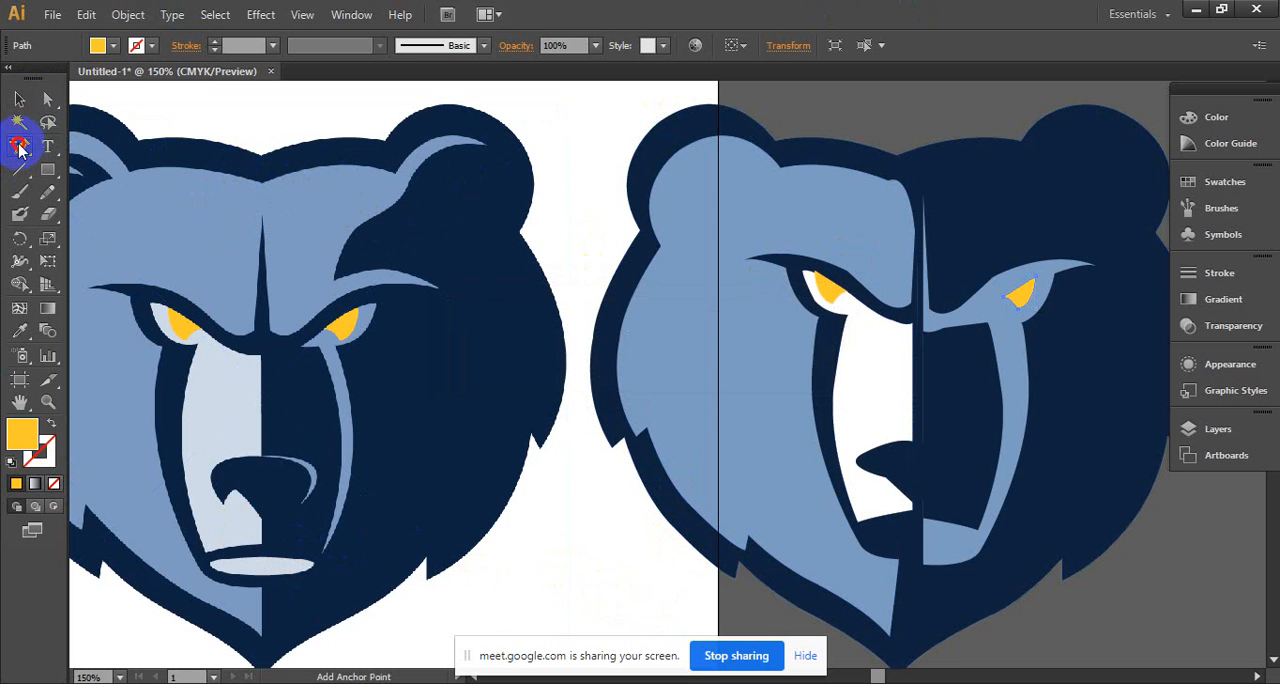
drag(20, 146, 90, 141)
drag(261, 185, 450, 197)
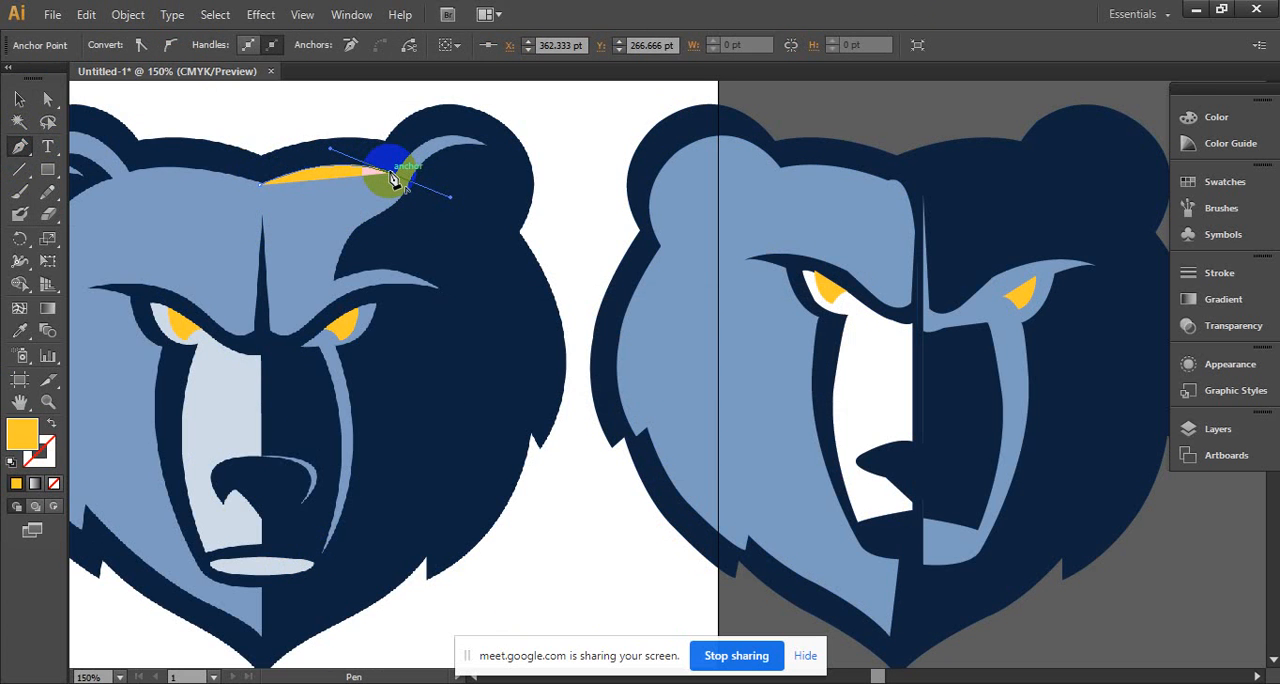
click(391, 174)
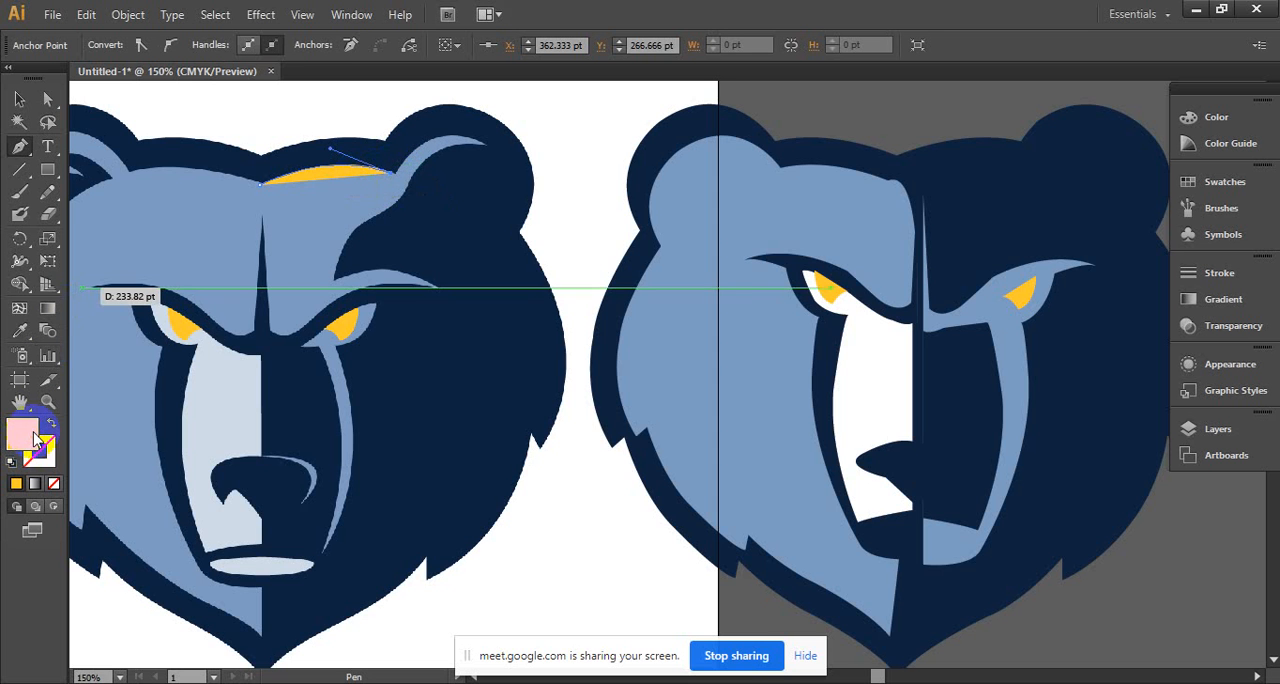
double_click(33, 437)
click(843, 242)
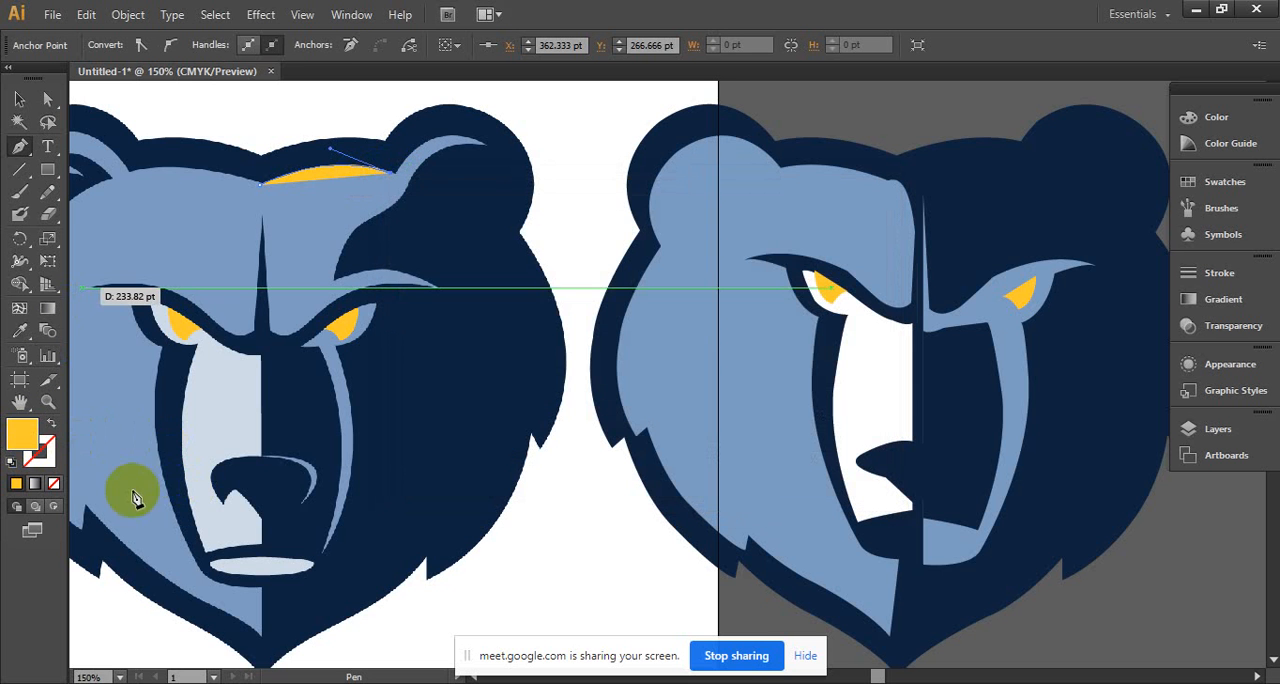
click(54, 483)
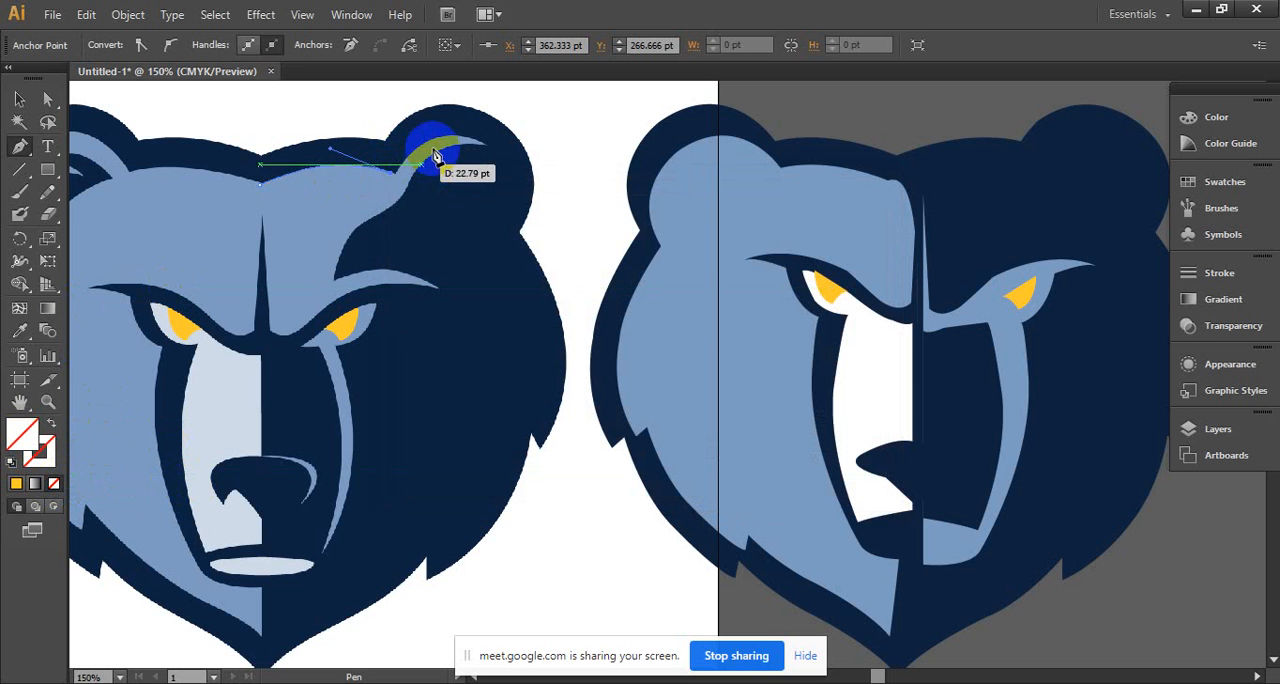
- Continue the forehead path along the upper curve of the light blue ear highlight to its pointed tip
drag(436, 157, 454, 138)
key(ctrl+z)
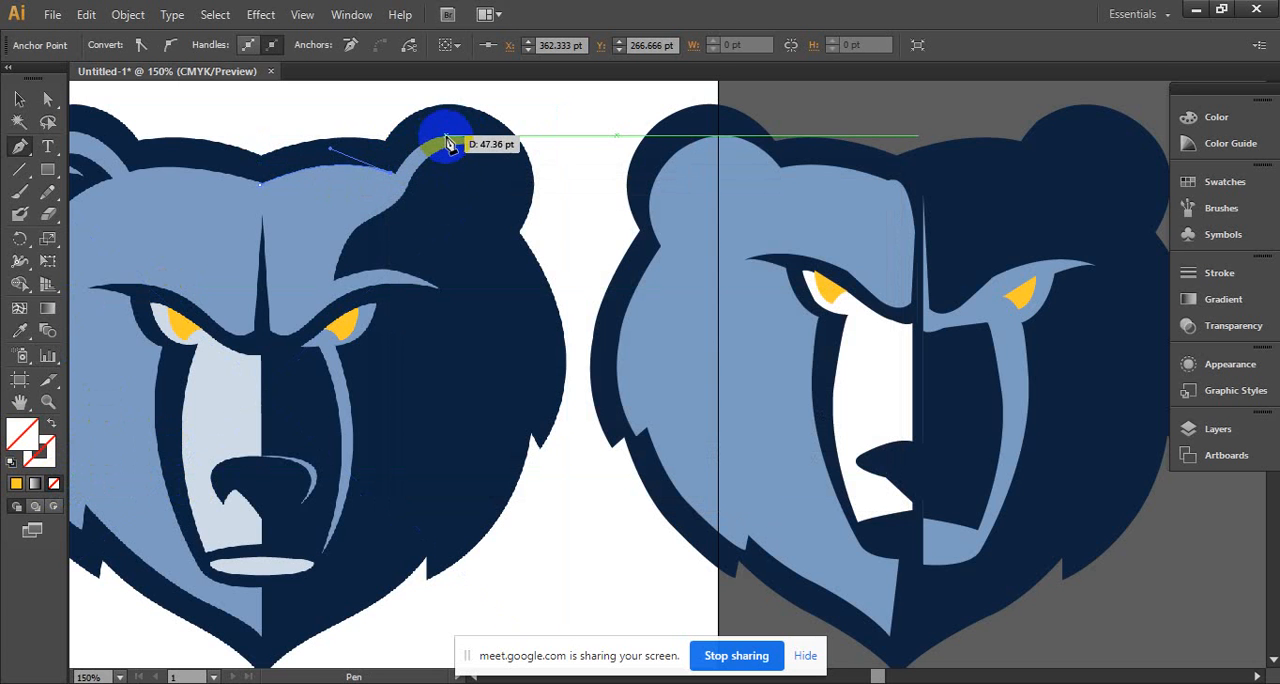
drag(440, 140, 466, 139)
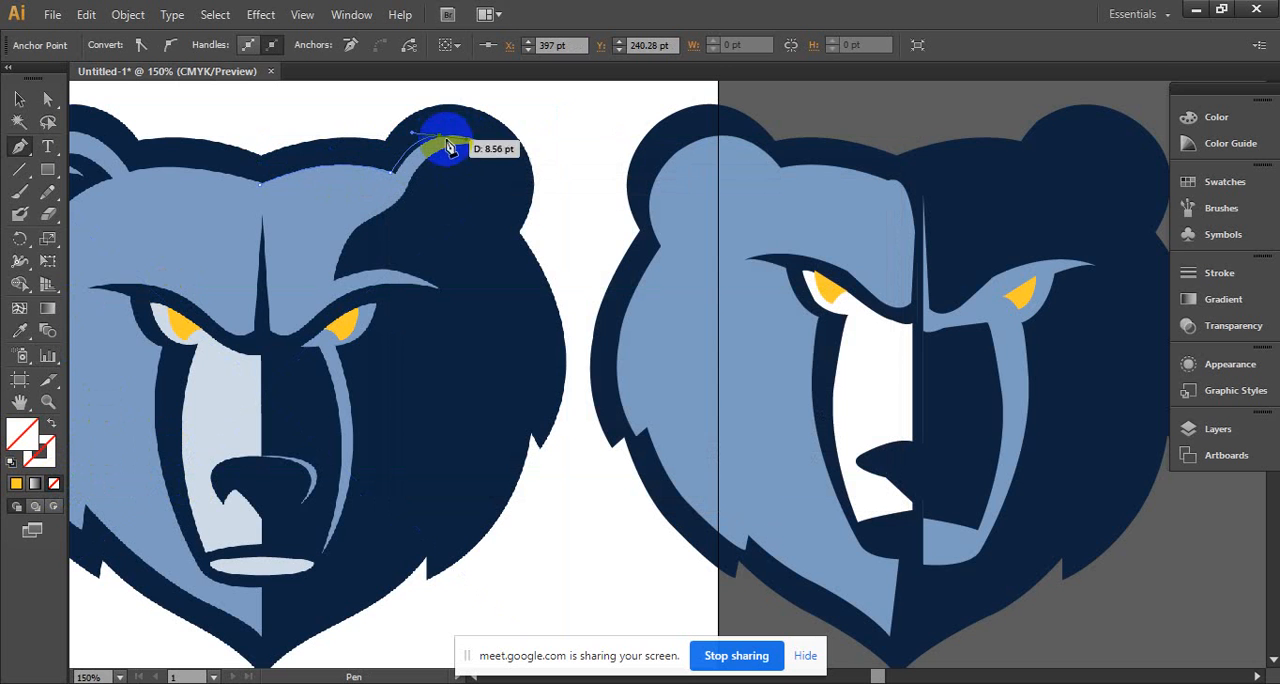
click(440, 136)
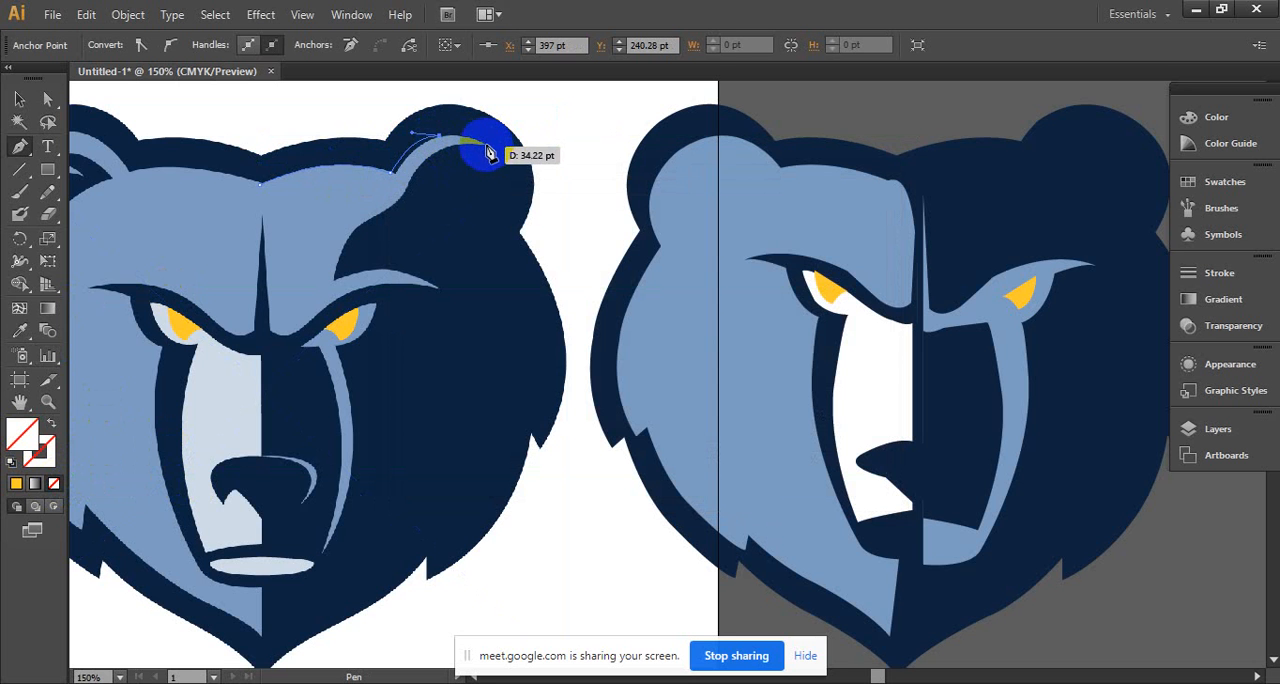
click(486, 147)
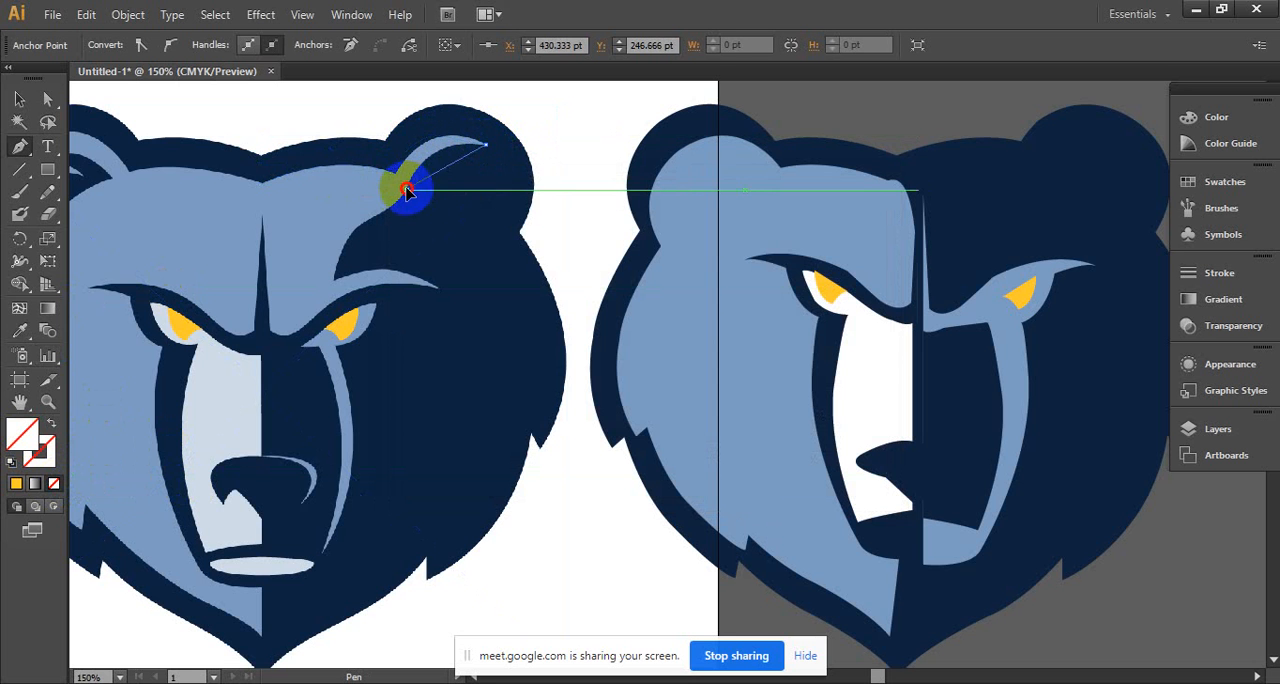
- Trace the forehead patch's inner edge and the brow back to the nose bridge, and close the path at the forehead's centre
drag(402, 190, 247, 305)
click(336, 303)
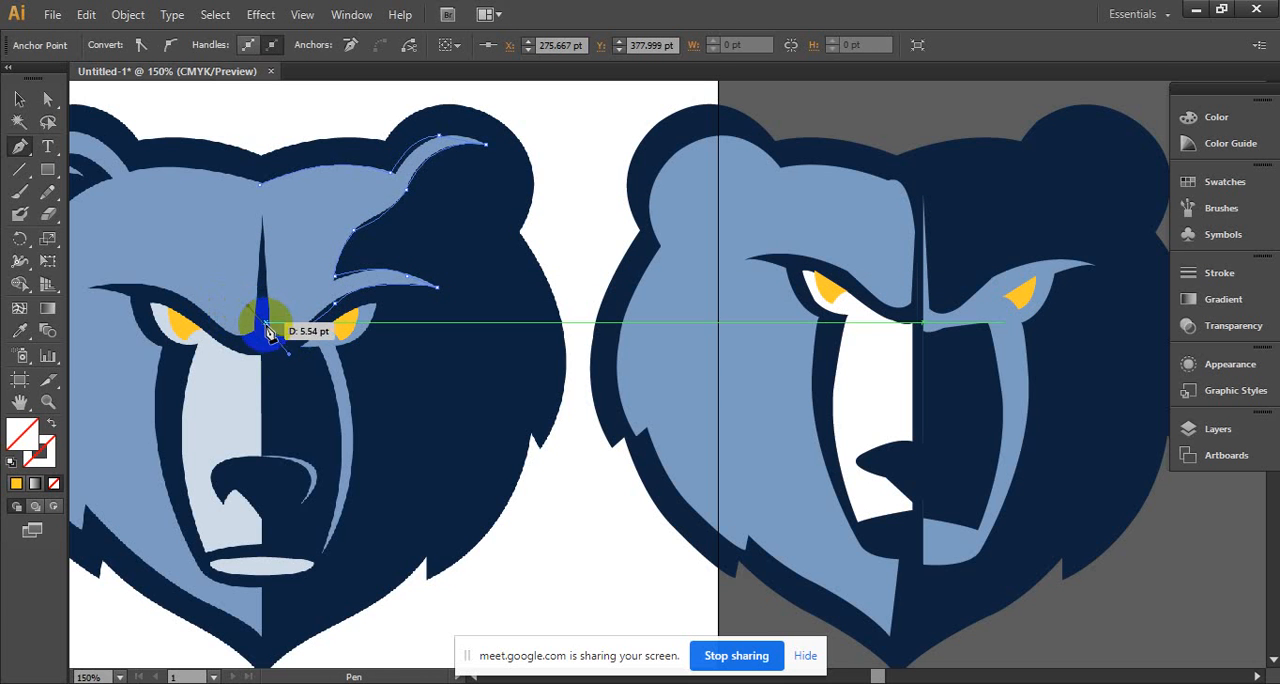
click(268, 330)
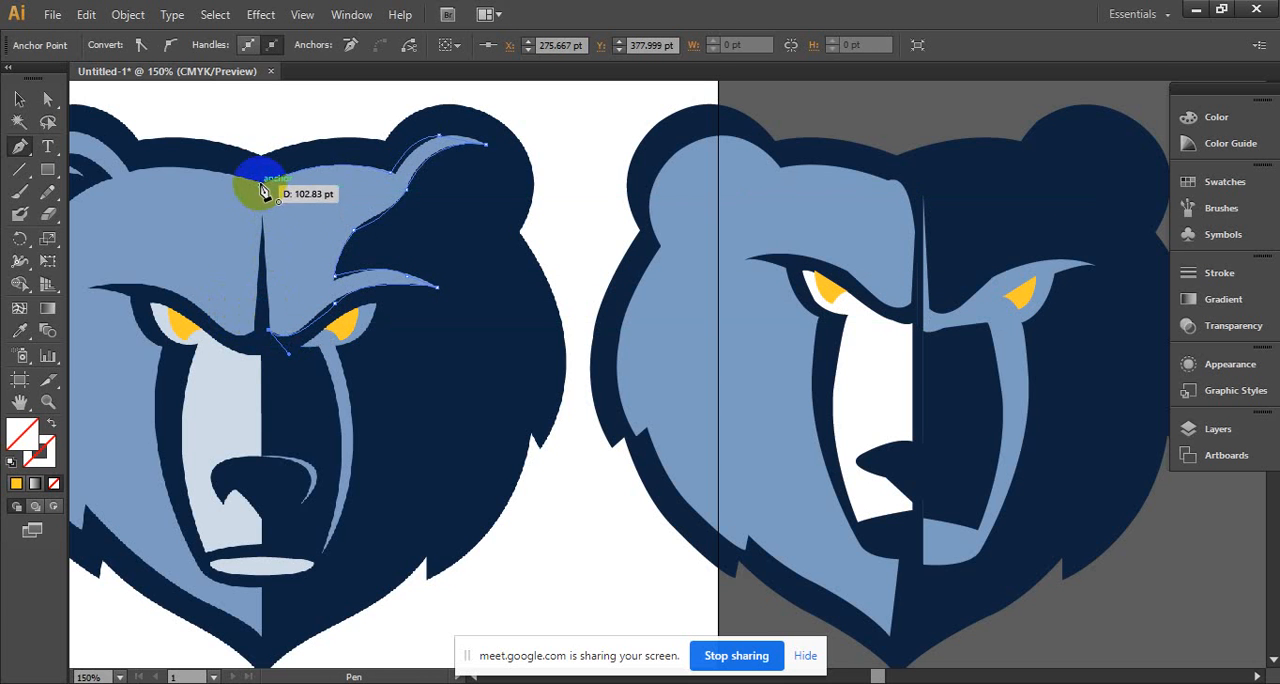
click(260, 190)
- Fill the traced forehead-and-brow shape with the reference's light blue and place it on the dark half of the rebuilt head
click(18, 102)
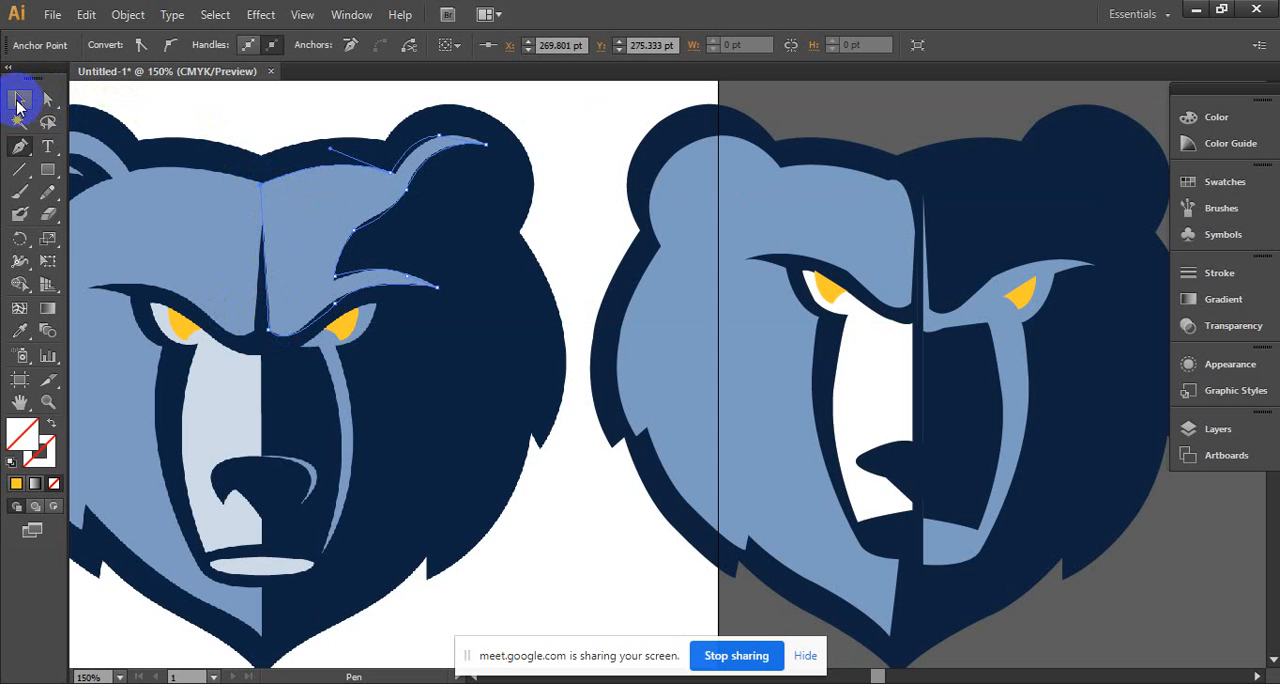
click(20, 340)
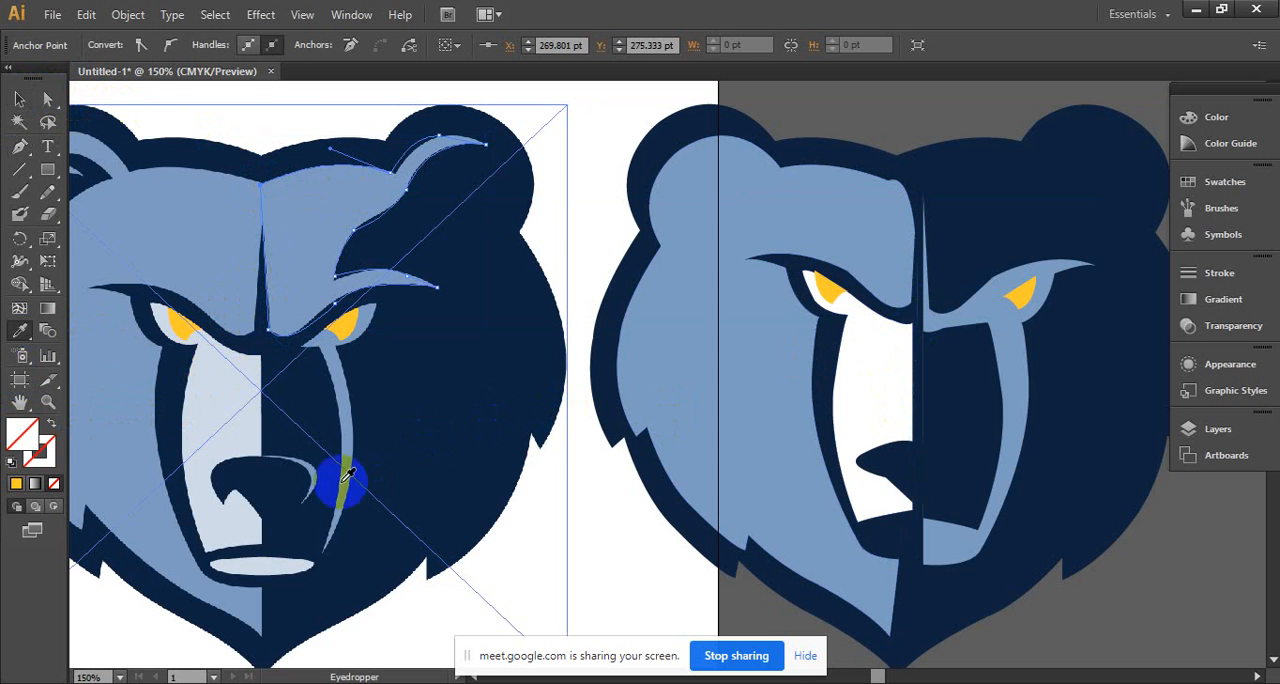
click(223, 272)
click(19, 100)
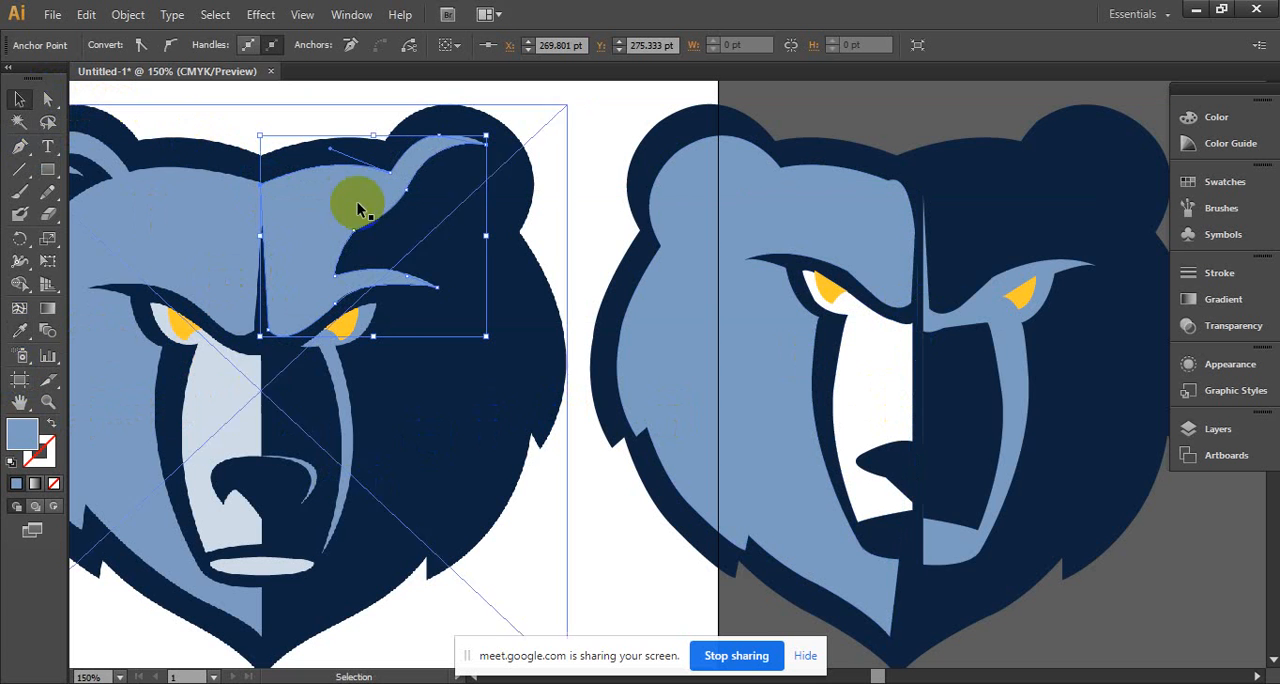
drag(362, 210, 946, 215)
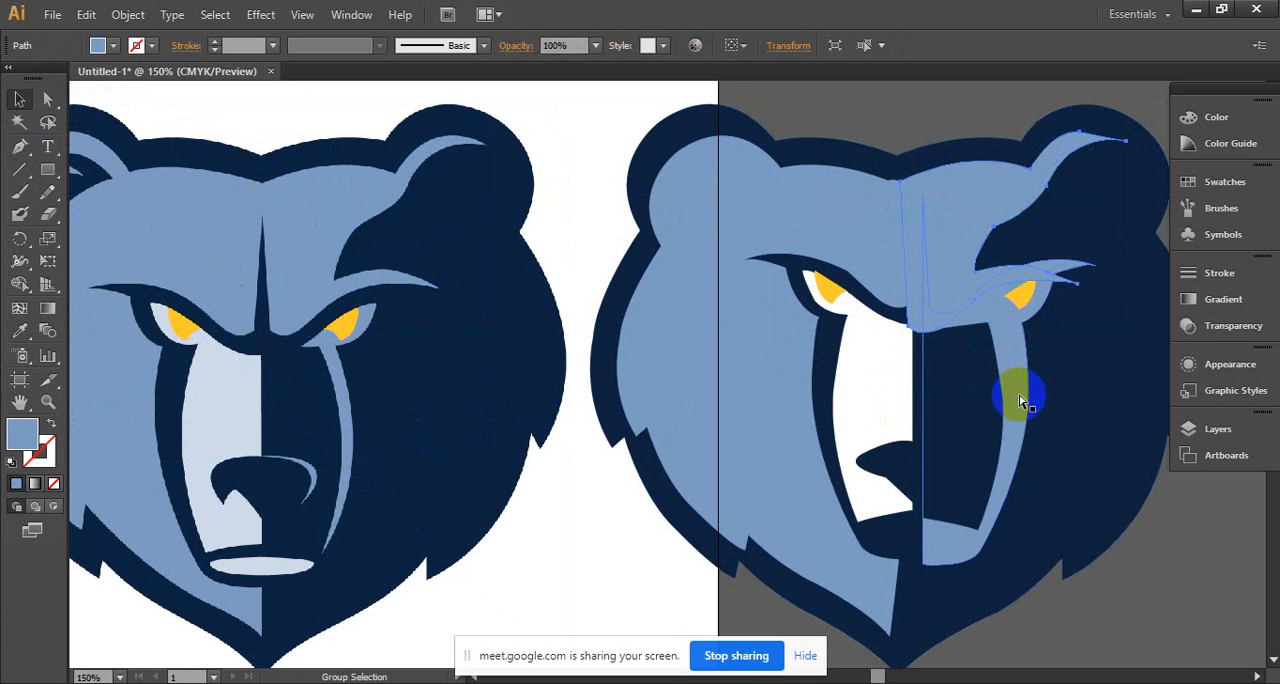
- Delete the old mirrored light blue brow-and-muzzle shape and move the yellow iris aside onto the navy cheek
drag(1020, 400, 1025, 482)
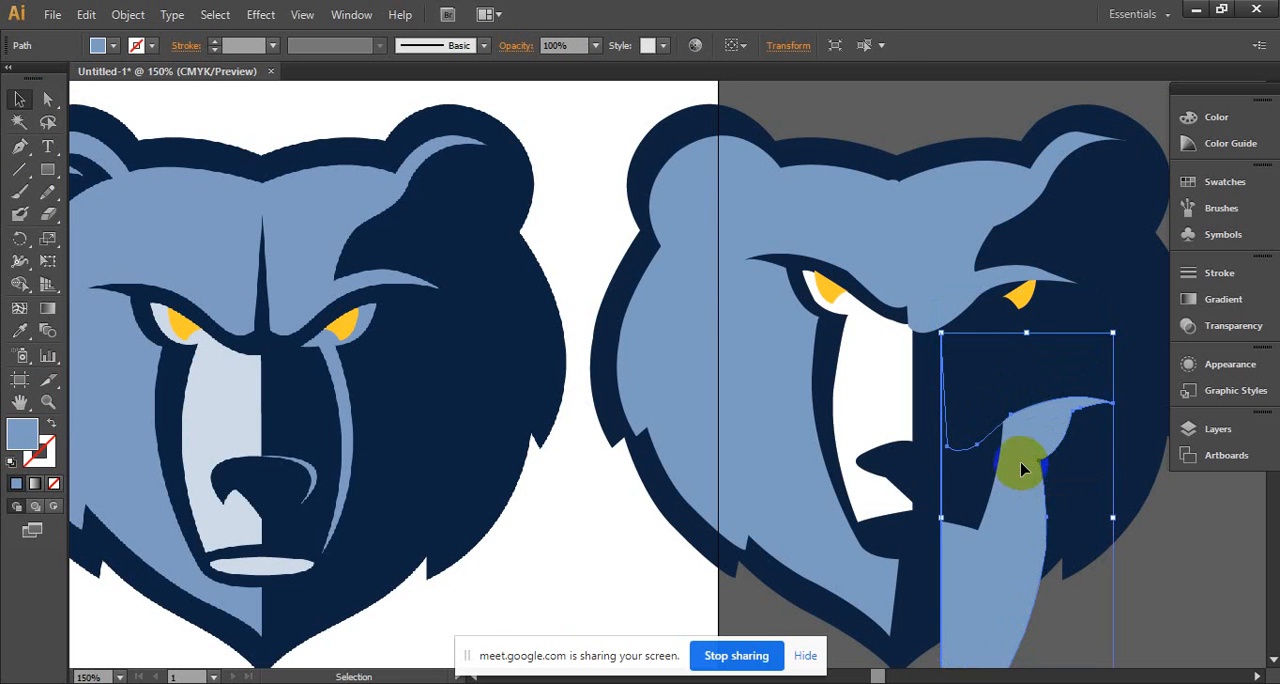
key(Delete)
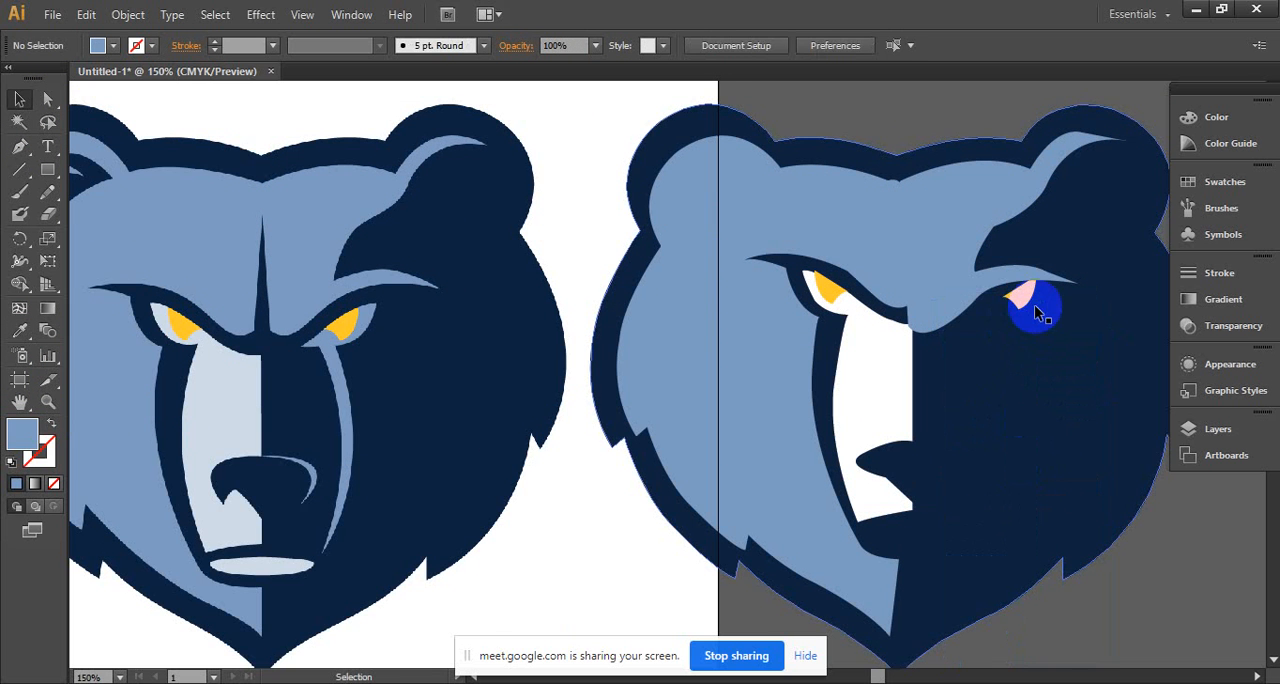
drag(1036, 313, 1063, 386)
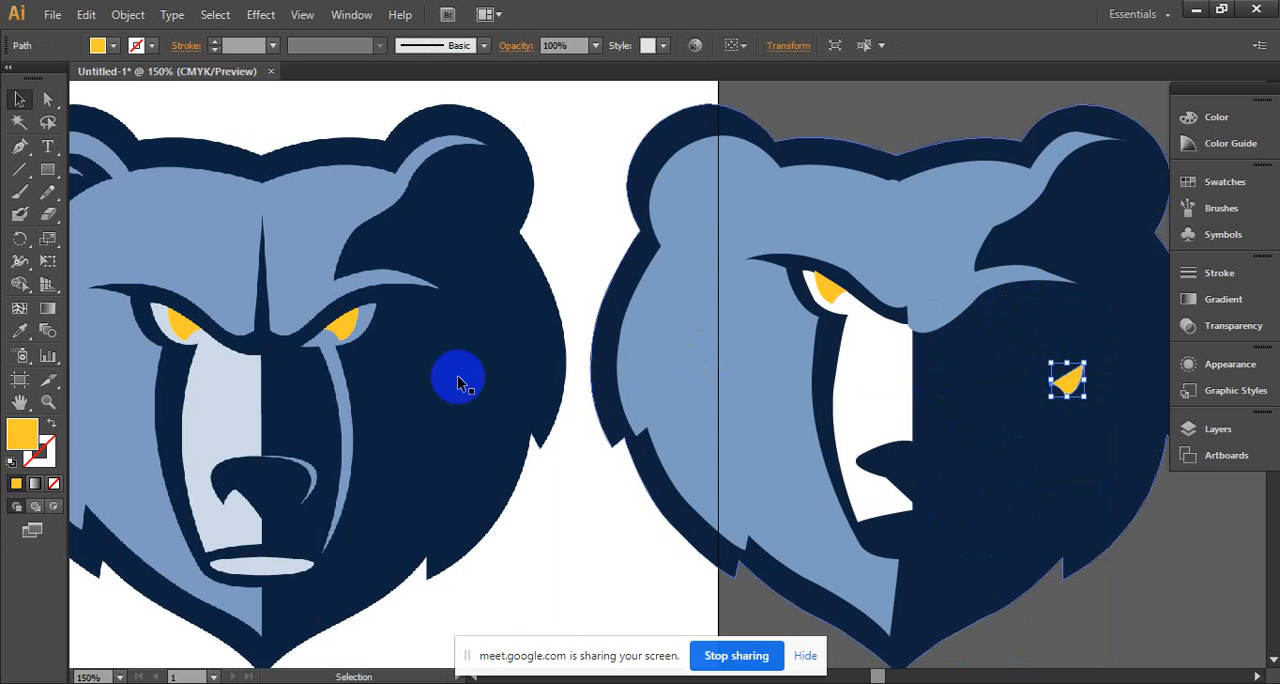
- Start a Pen path along the upper edge of the reference's dark-side eye to its outer corner, and set the fill to none
click(23, 150)
ctrl+click(405, 408)
drag(509, 420, 402, 411)
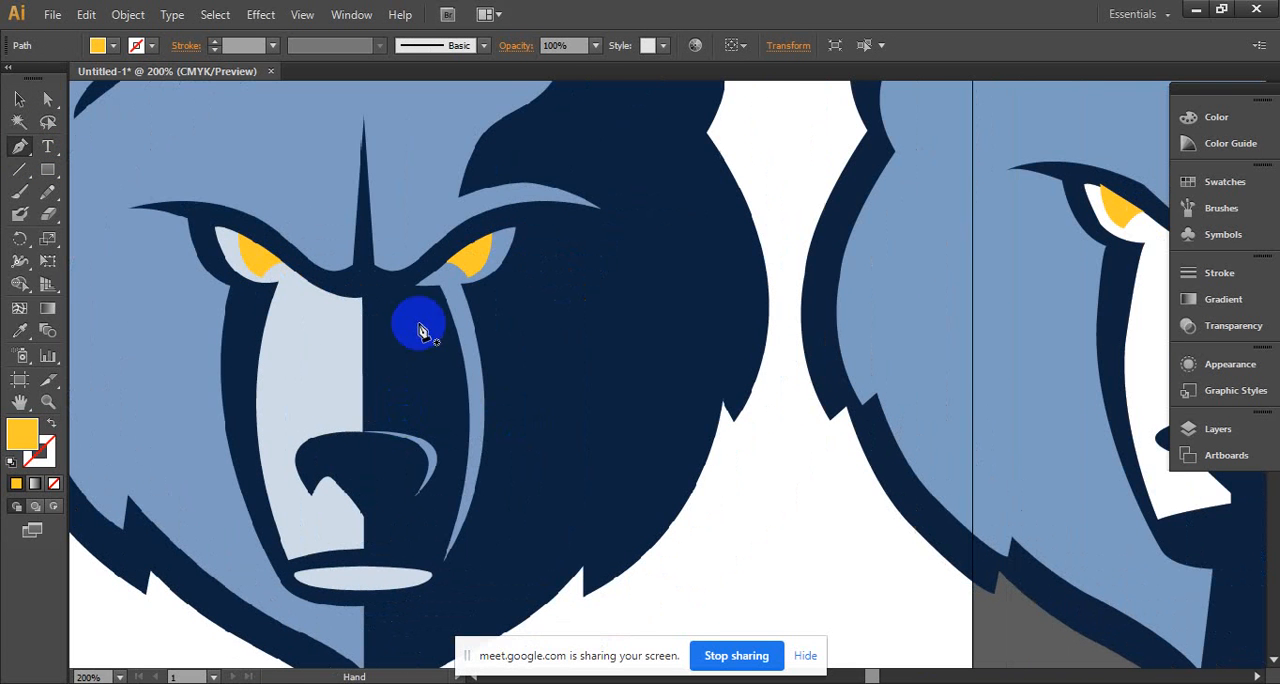
click(490, 246)
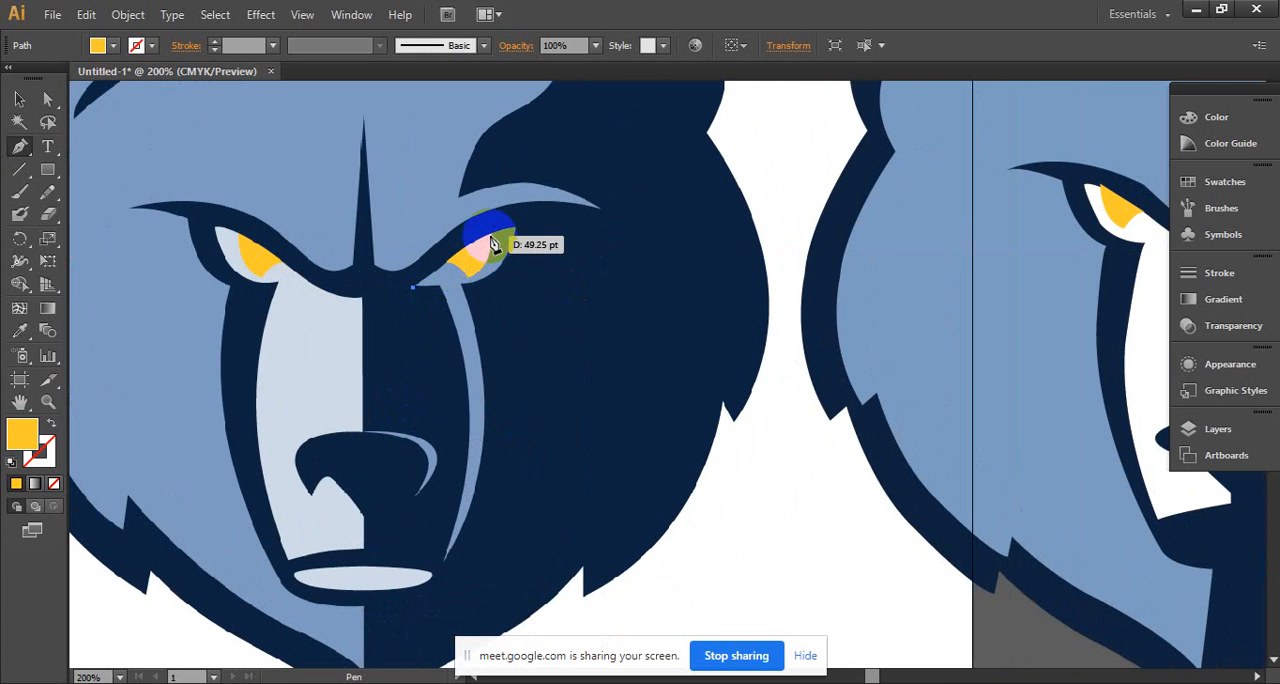
drag(490, 243, 510, 237)
click(490, 243)
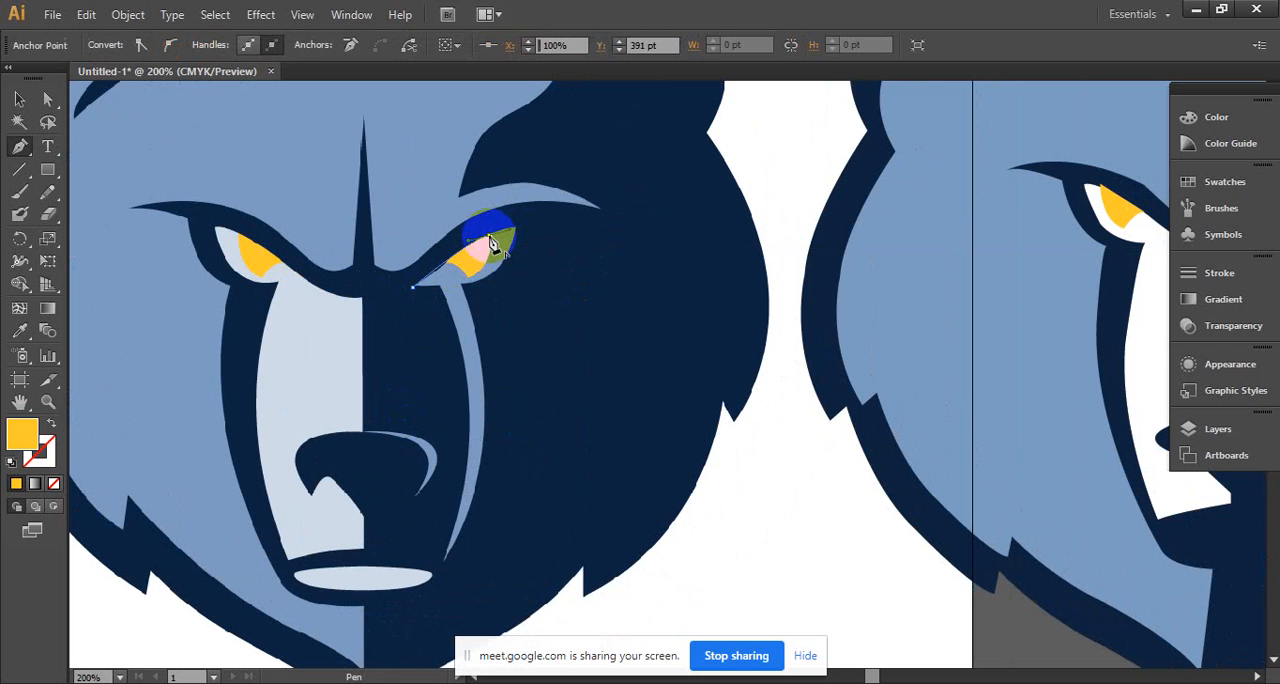
click(514, 233)
drag(516, 233, 477, 288)
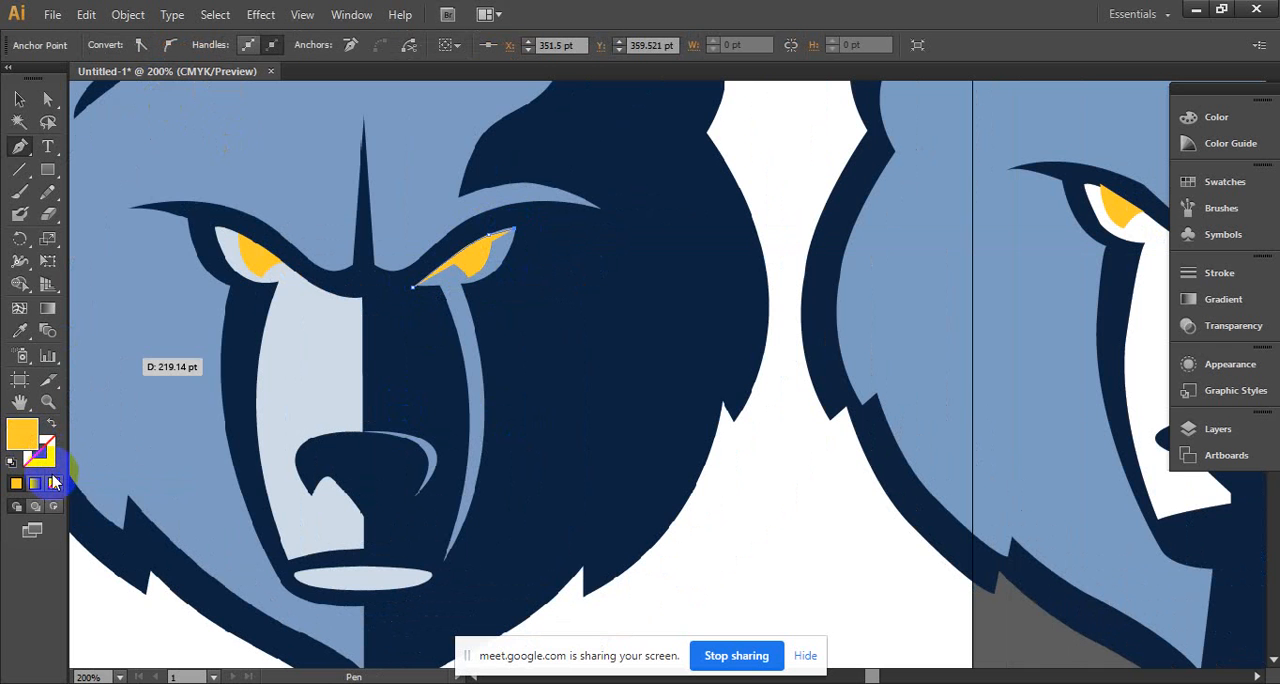
click(54, 483)
- Continue the path along the lower edge of the reference's dark-side eye and down the outer edge of the light blue muzzle streak
drag(519, 268, 474, 287)
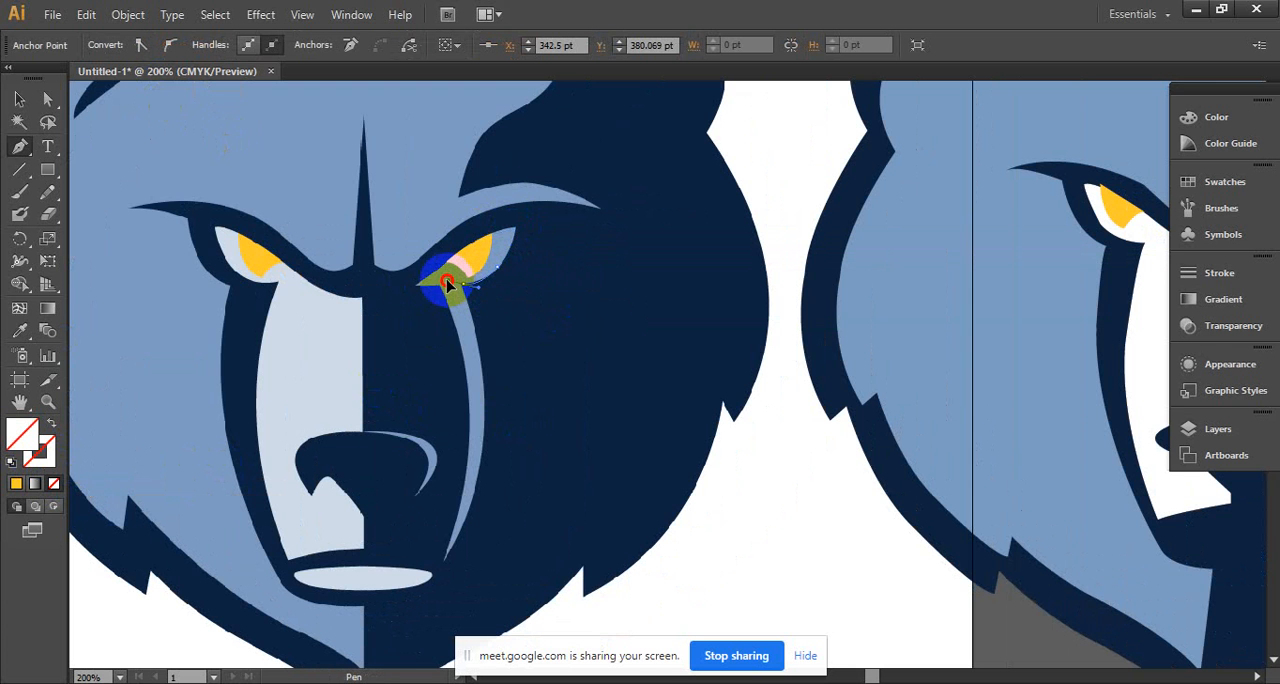
drag(445, 287, 442, 287)
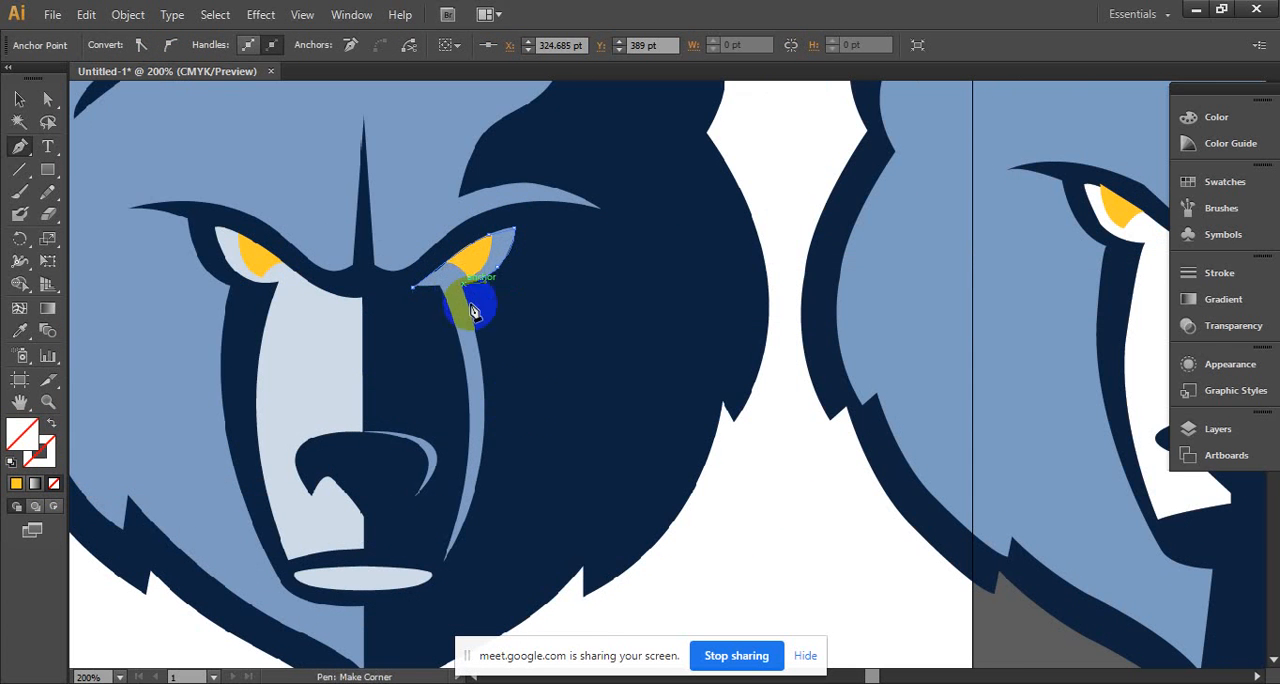
drag(485, 412, 491, 491)
ctrl+click(487, 411)
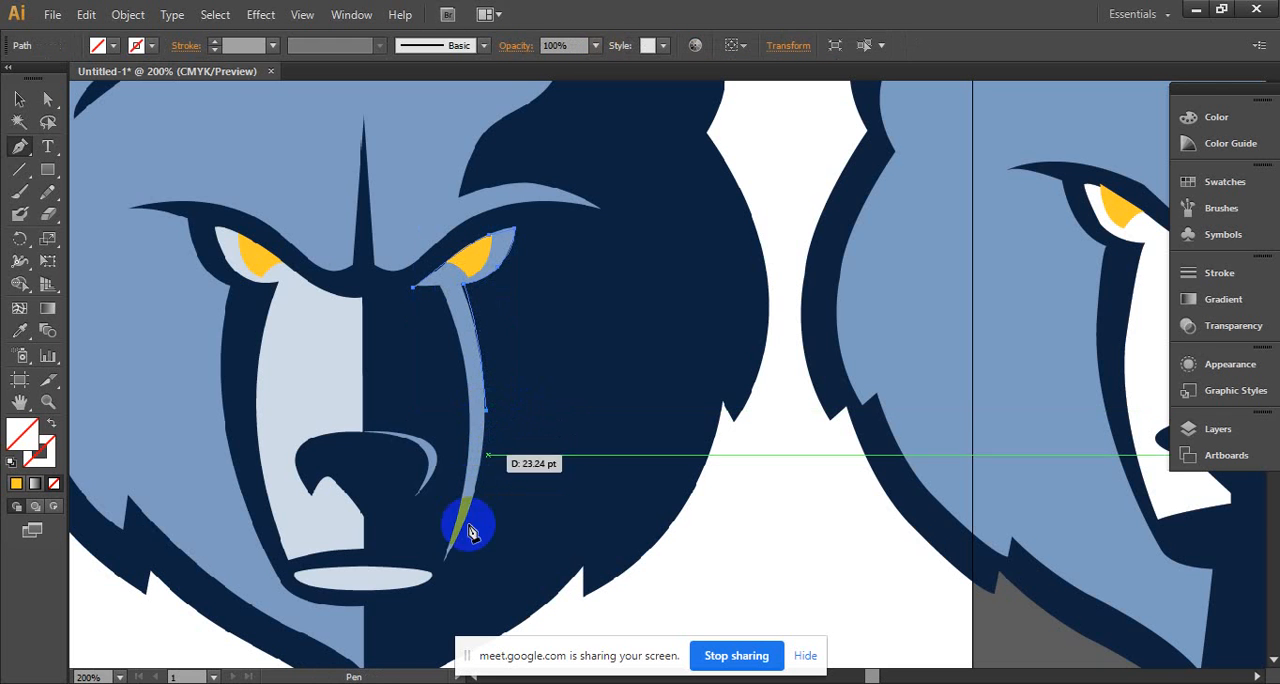
- Trace the muzzle streak to its lower tip and back up its inner edge, and close the path at the eye's inner corner
click(457, 554)
drag(447, 561, 468, 416)
click(449, 557)
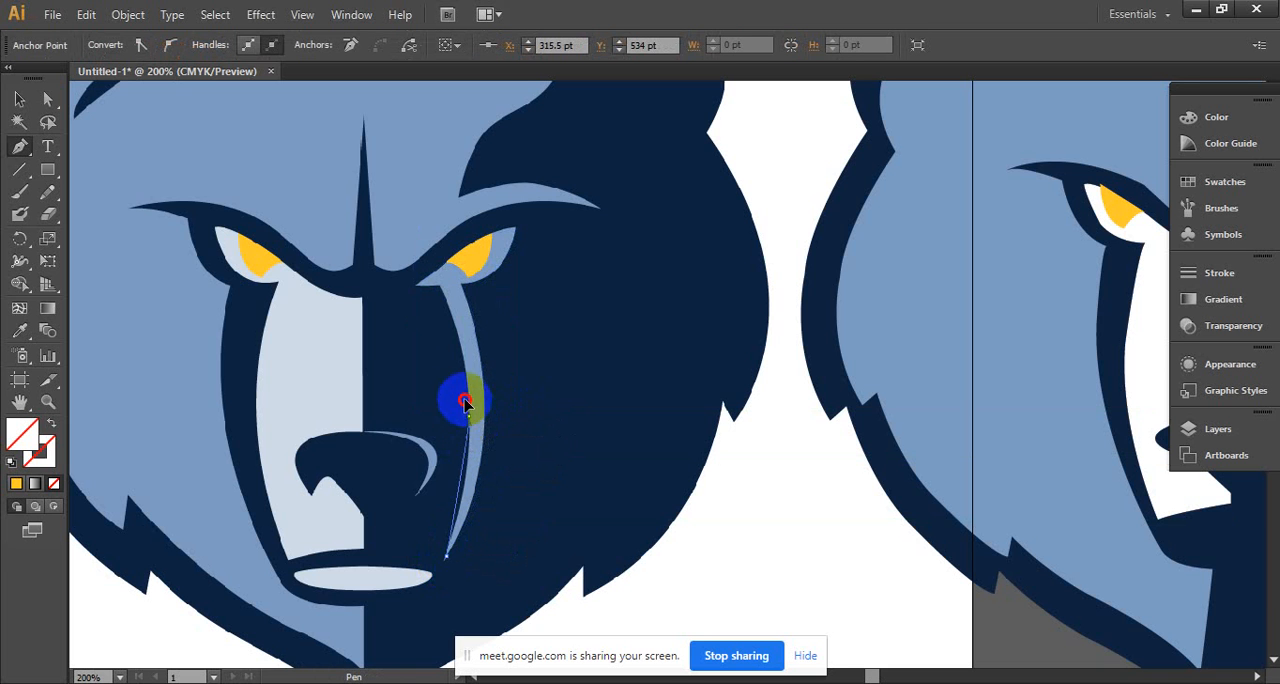
drag(471, 330, 406, 220)
drag(440, 285, 449, 291)
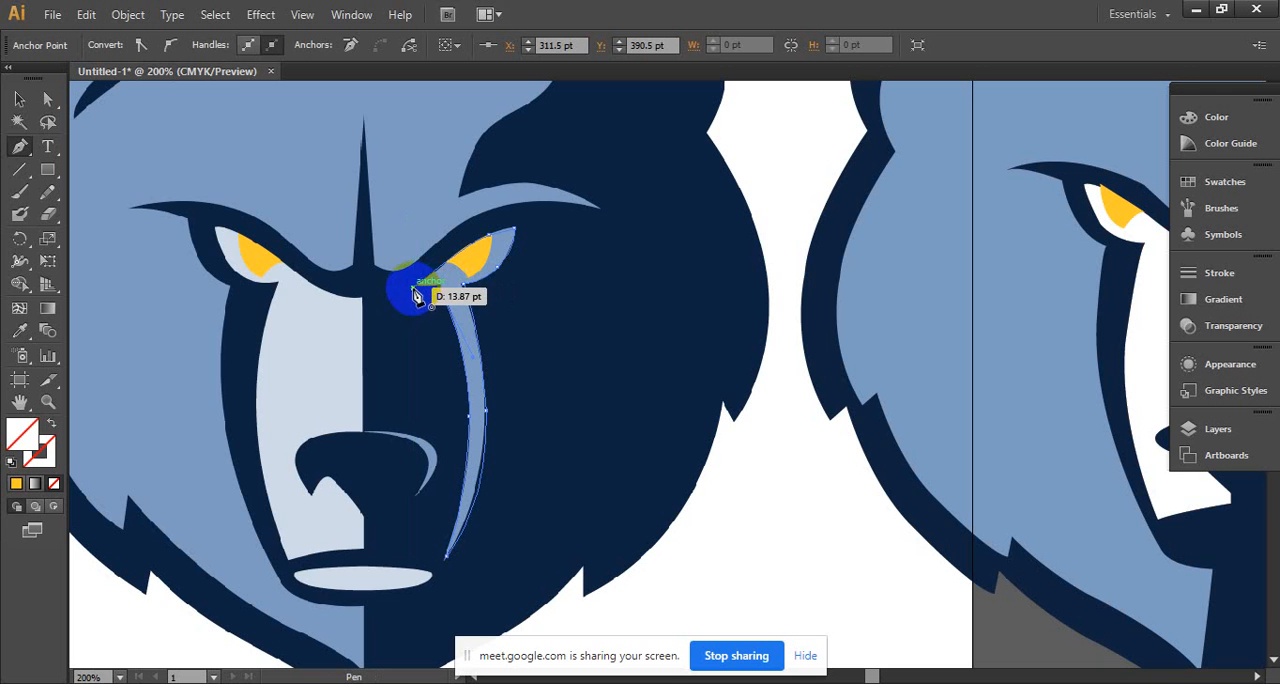
drag(417, 296, 368, 289)
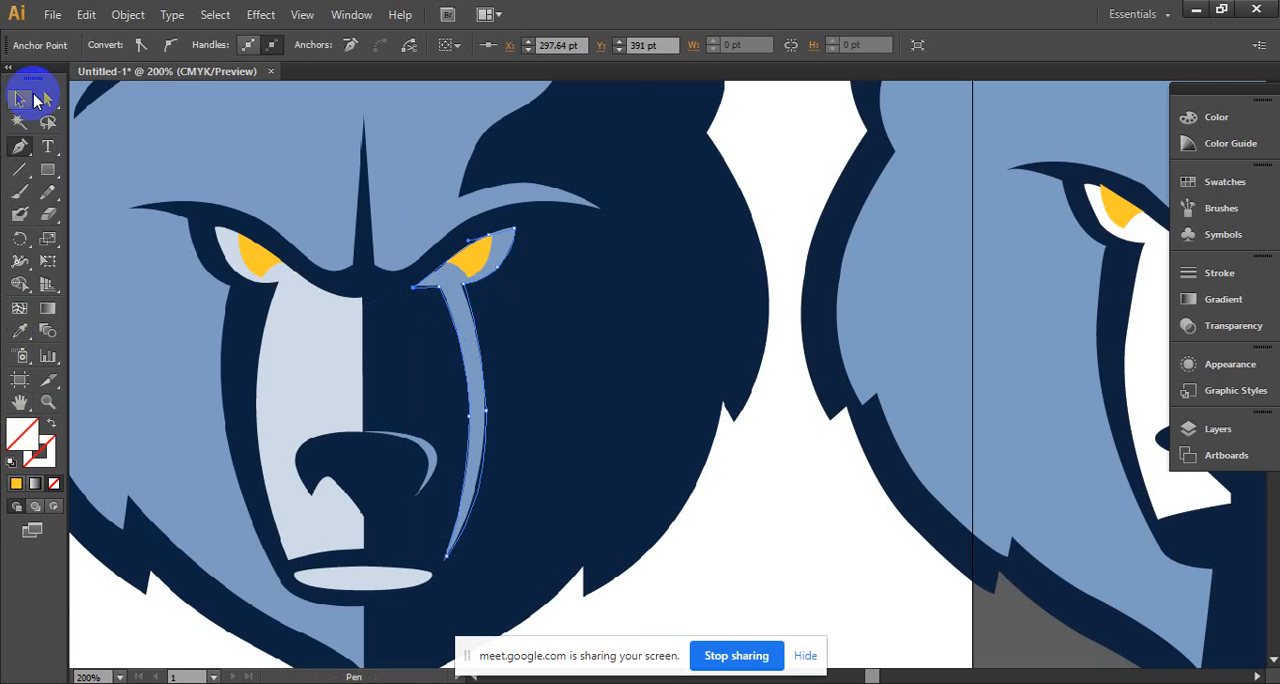
- Fill the traced eye-and-streak shape with the light blue sampled from the reference's forehead
click(21, 102)
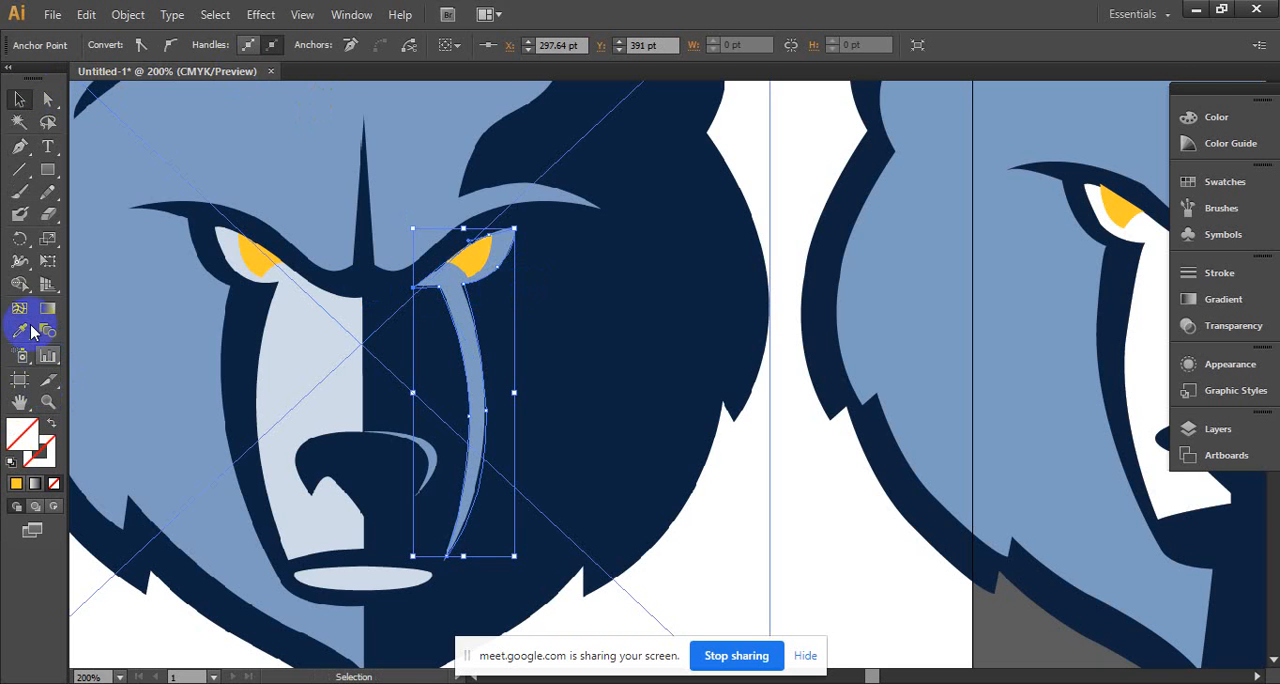
click(19, 331)
click(405, 161)
click(19, 99)
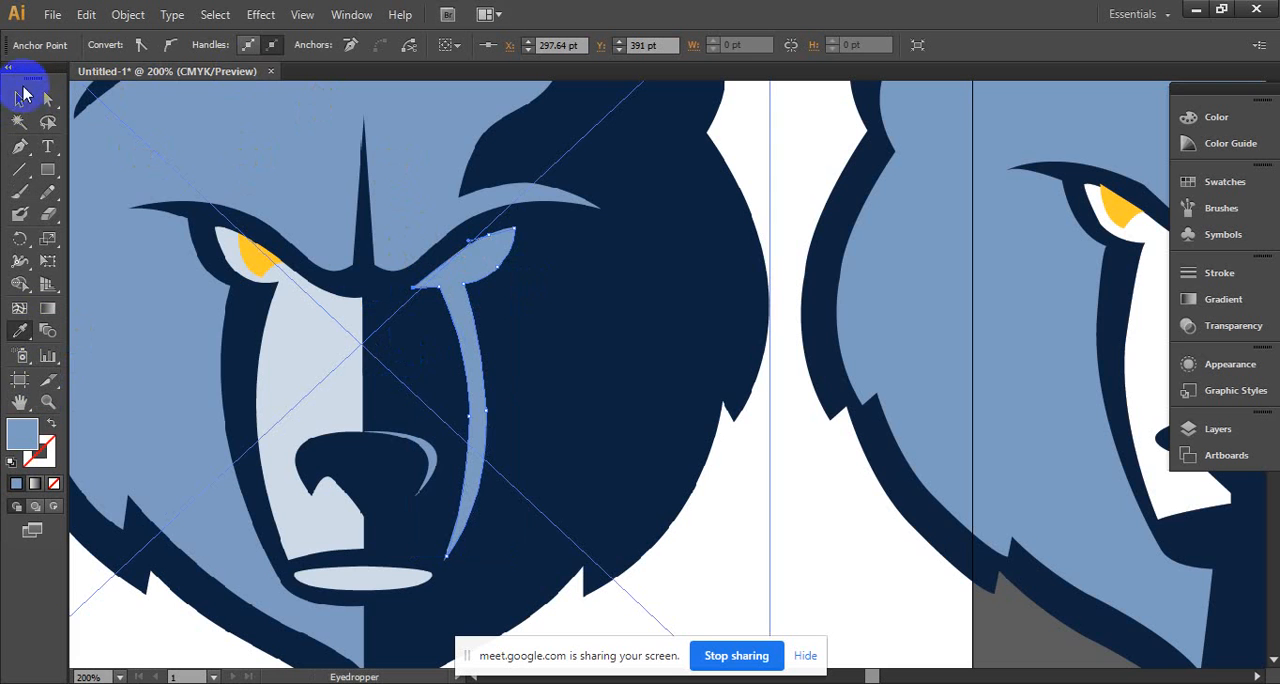
- Move the light blue eye-and-streak shape onto the dark half of the rebuilt head, beneath the brow
drag(451, 280, 907, 280)
drag(907, 281, 550, 281)
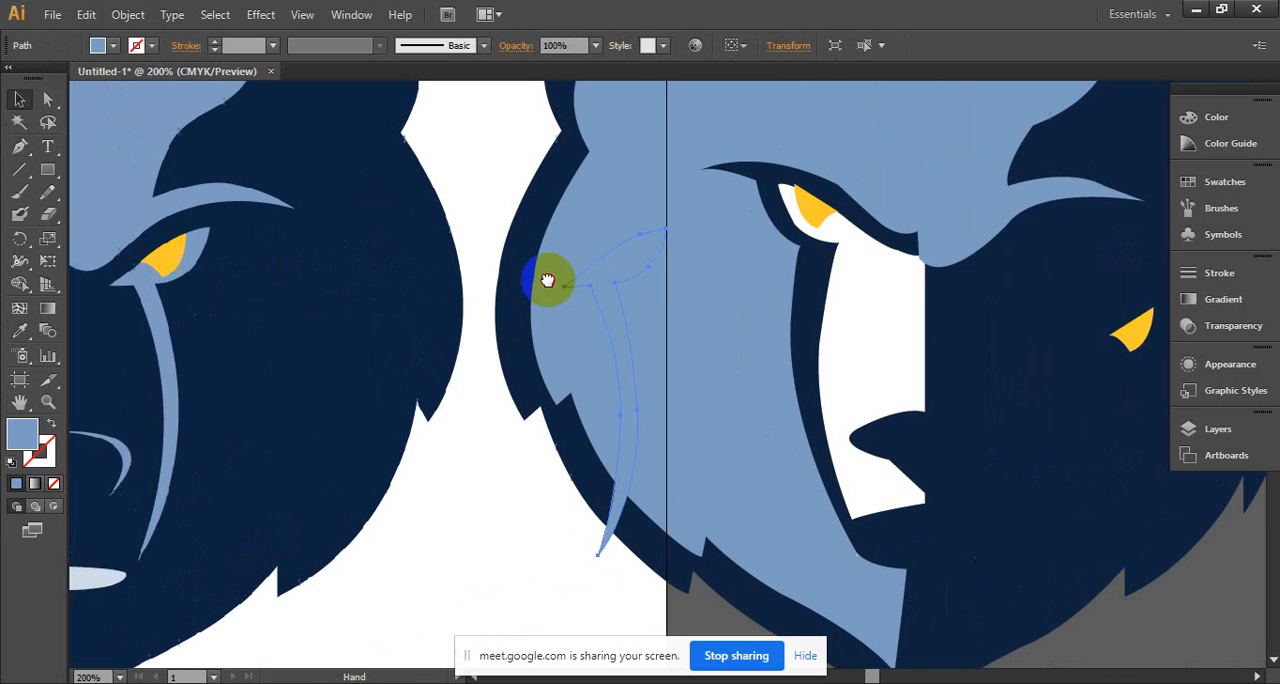
ctrl+alt+click(588, 282)
drag(580, 357, 564, 281)
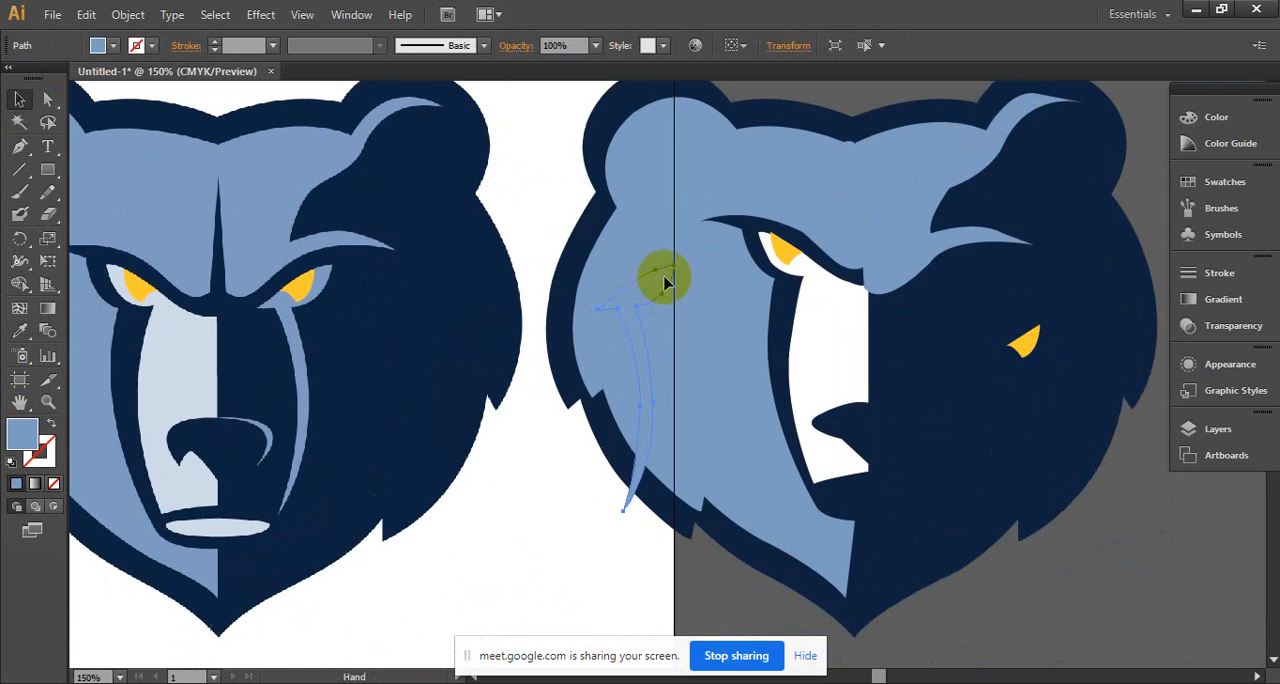
click(863, 287)
drag(863, 287, 946, 293)
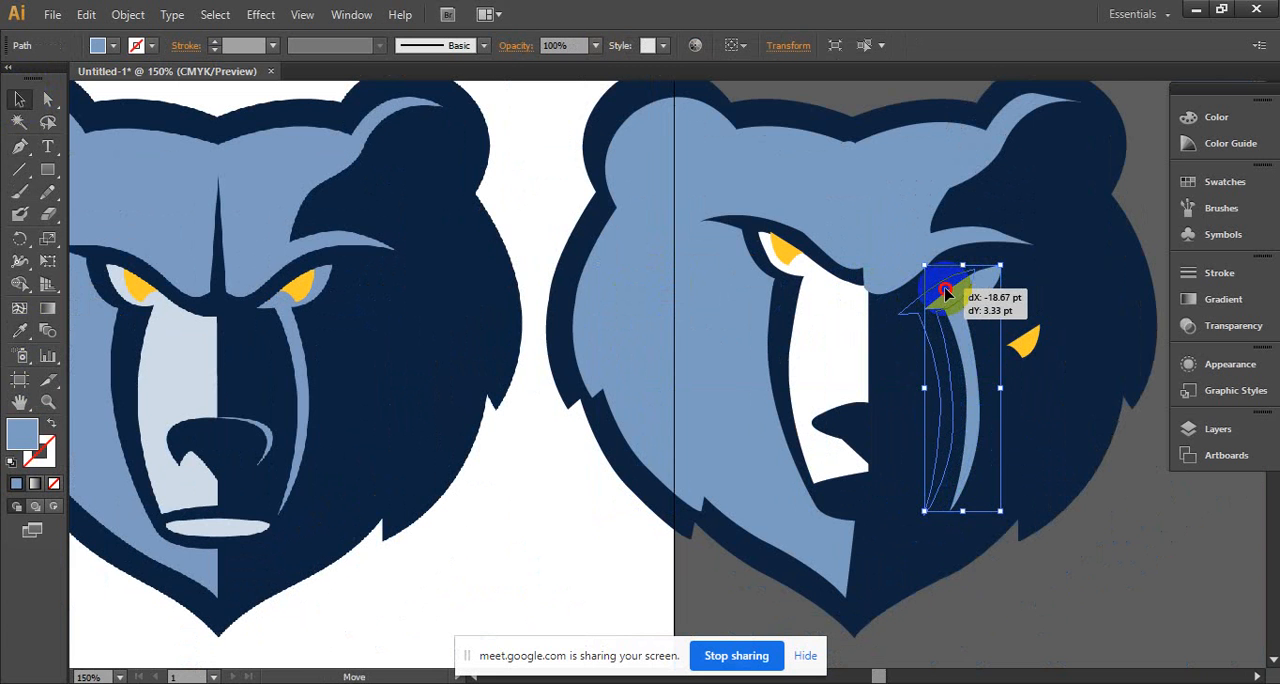
drag(946, 293, 950, 292)
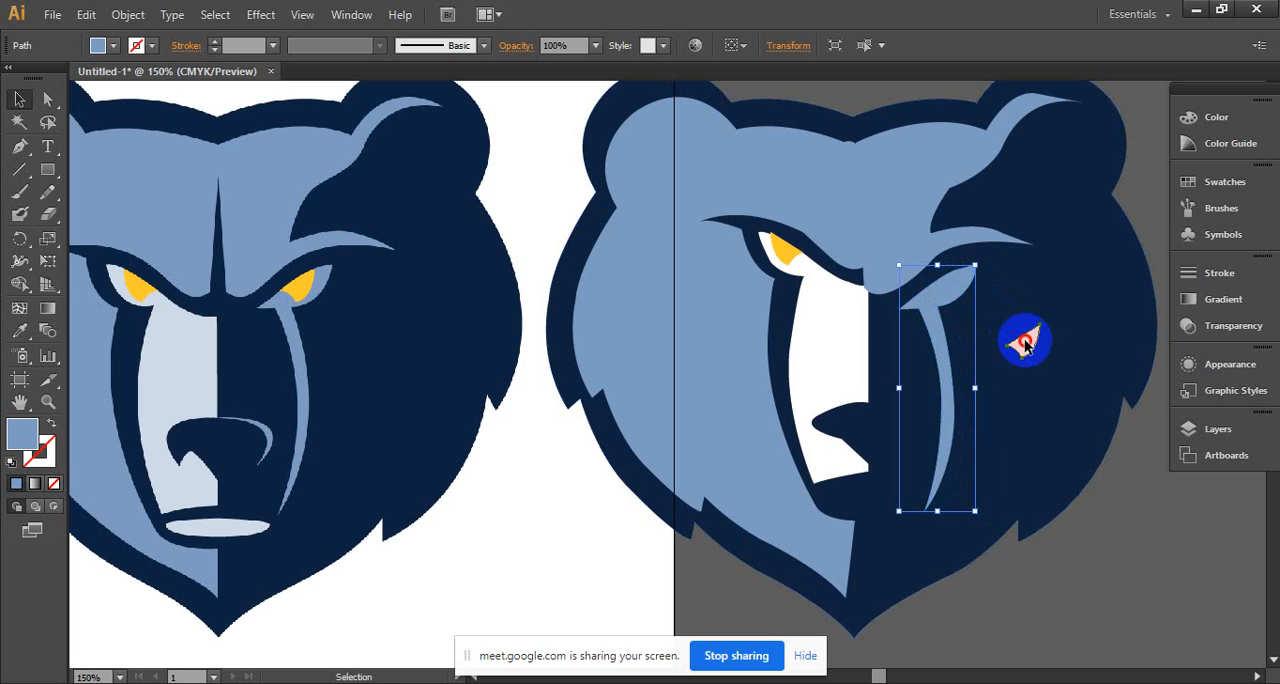
- Move the yellow iris onto the light blue dark-side eye and bring it to the front
drag(1025, 343, 943, 286)
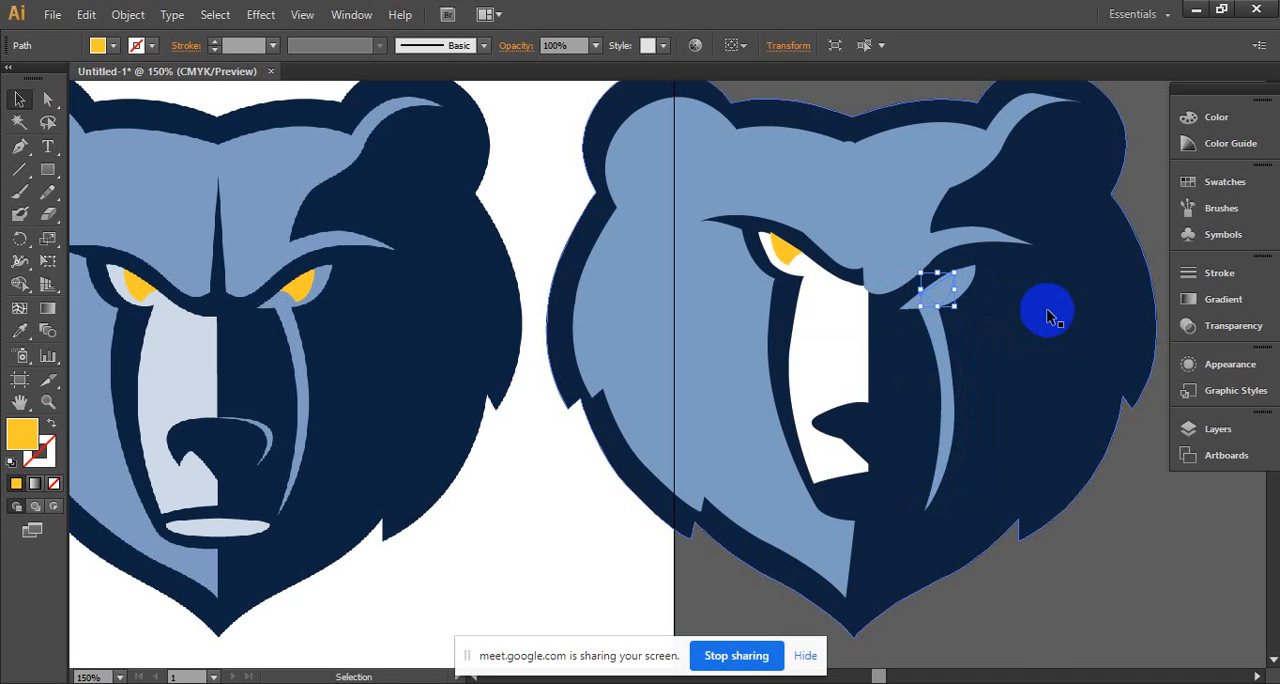
right_click(935, 288)
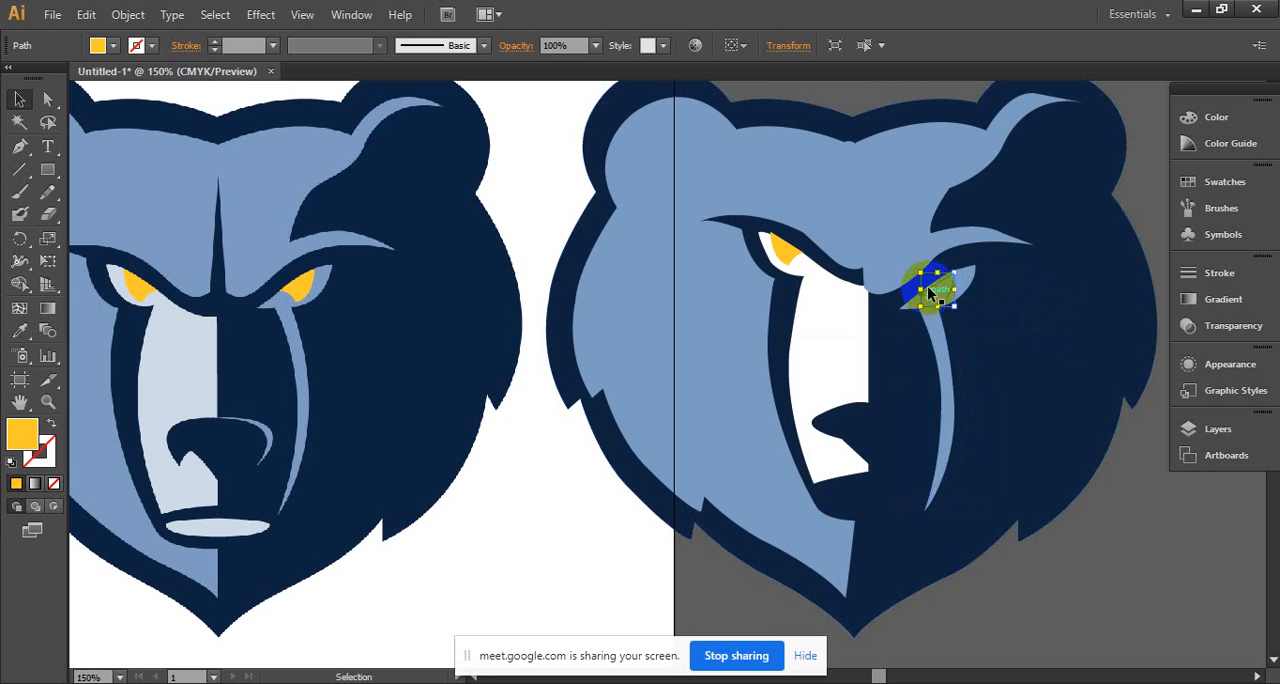
mouse_move(1006, 568)
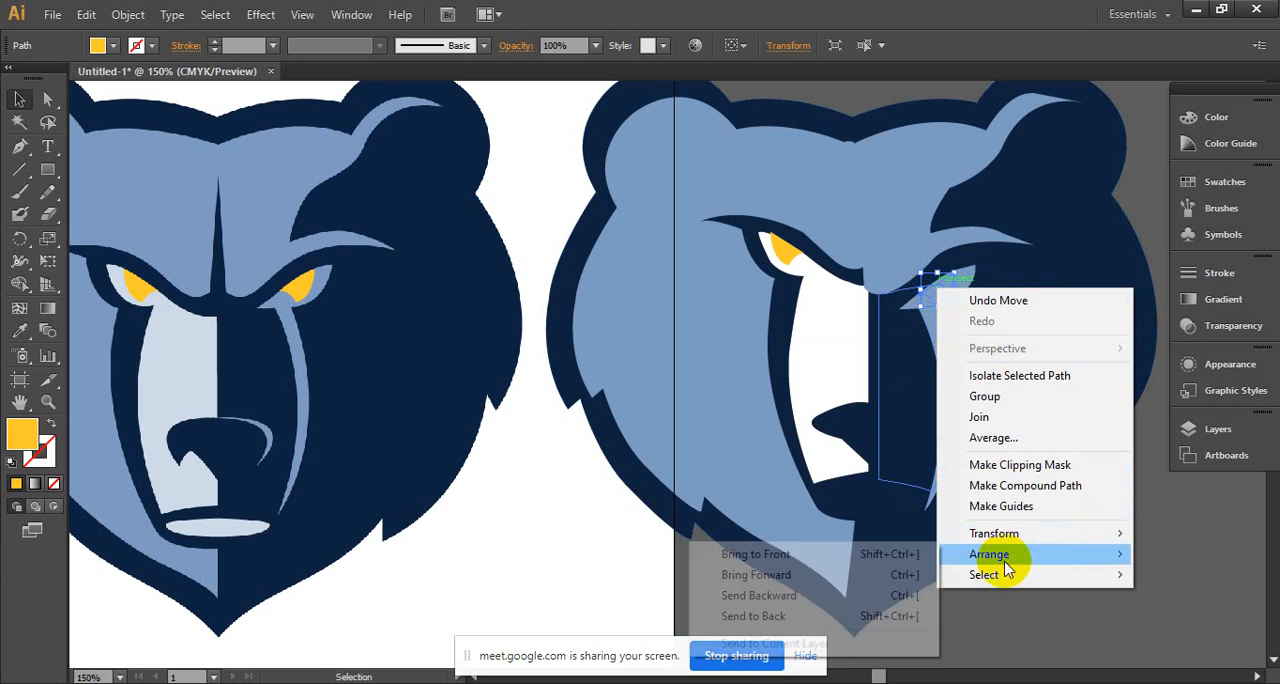
click(808, 553)
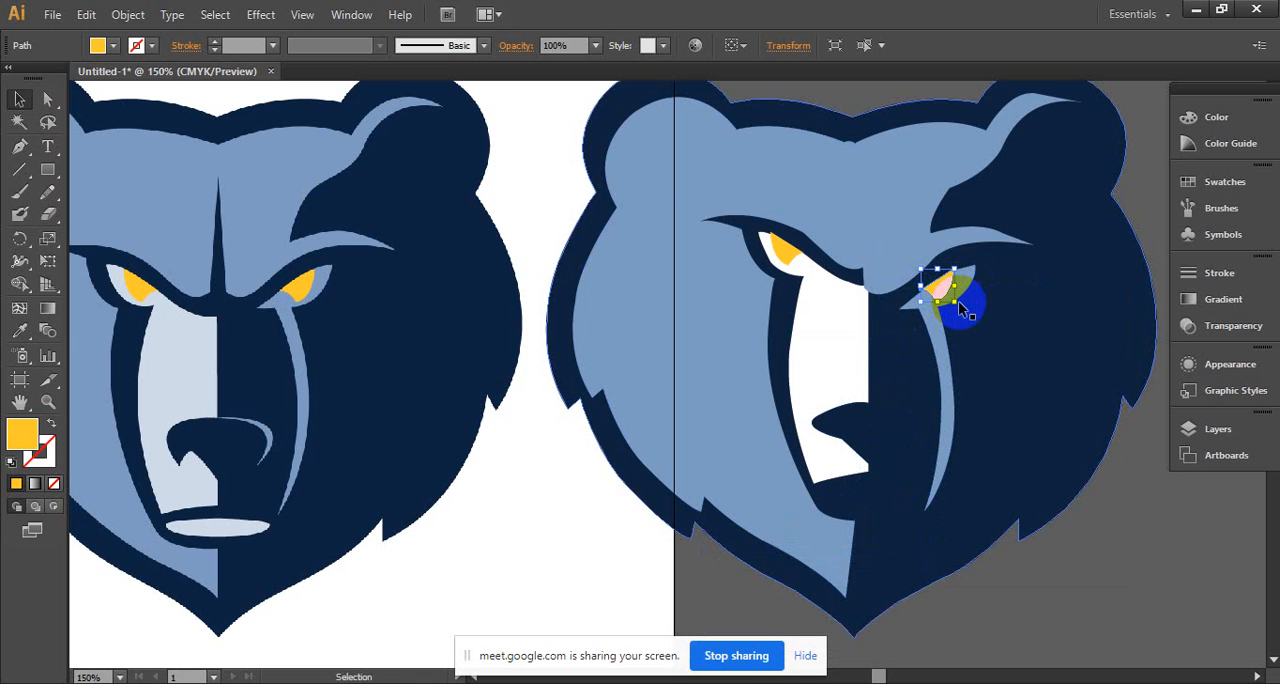
- Select the iris together with the eye-and-streak shape, nudge them into place close under the brow, and deselect them
drag(962, 310, 973, 279)
shift+click(970, 285)
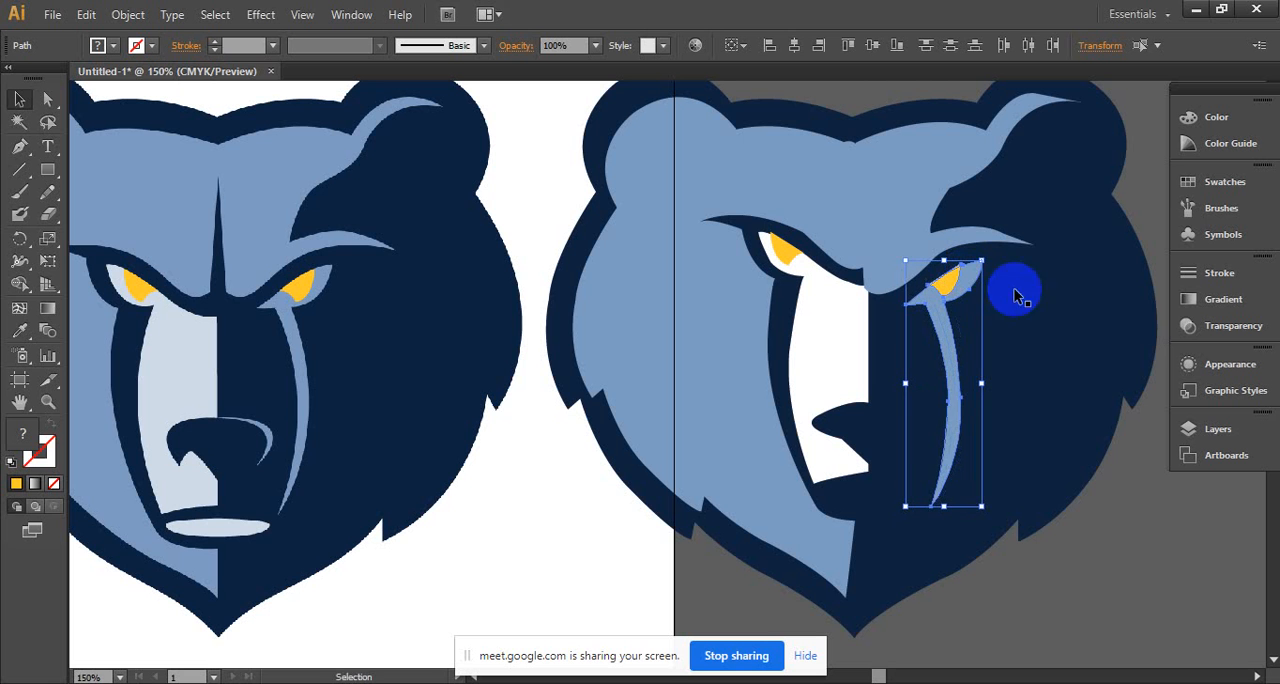
key(Up)
key(Up)
key(Up)
key(Right)
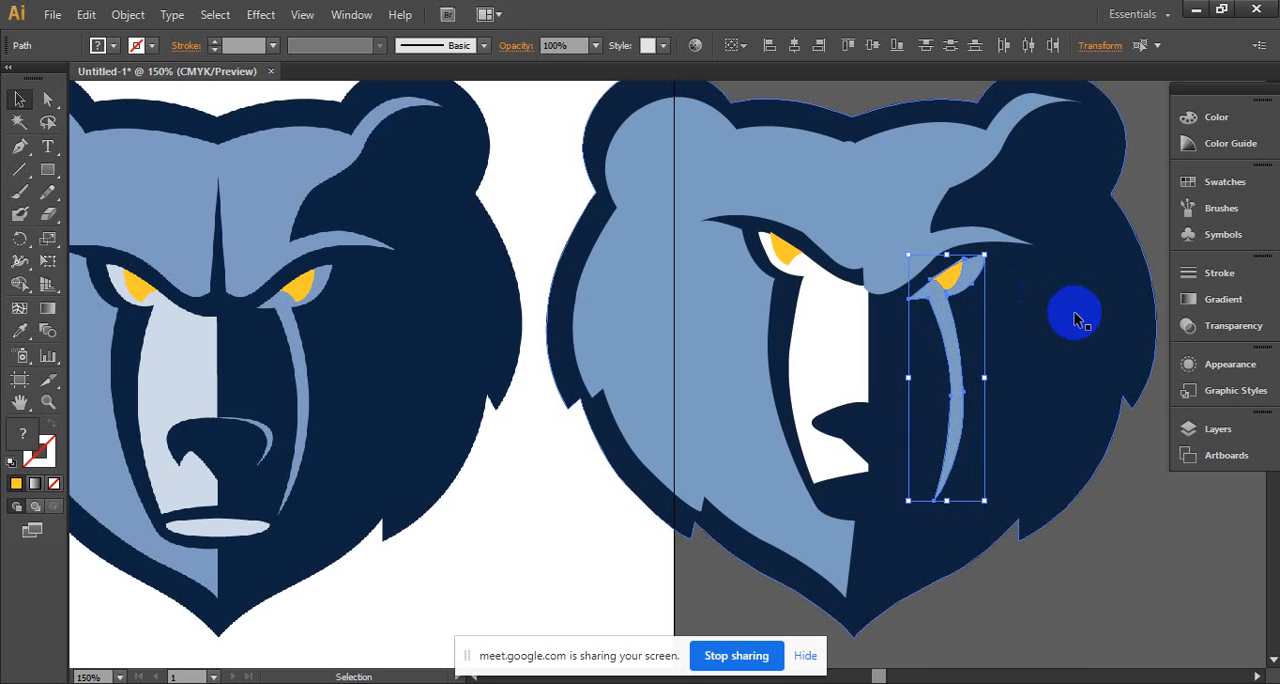
key(Left)
key(Down)
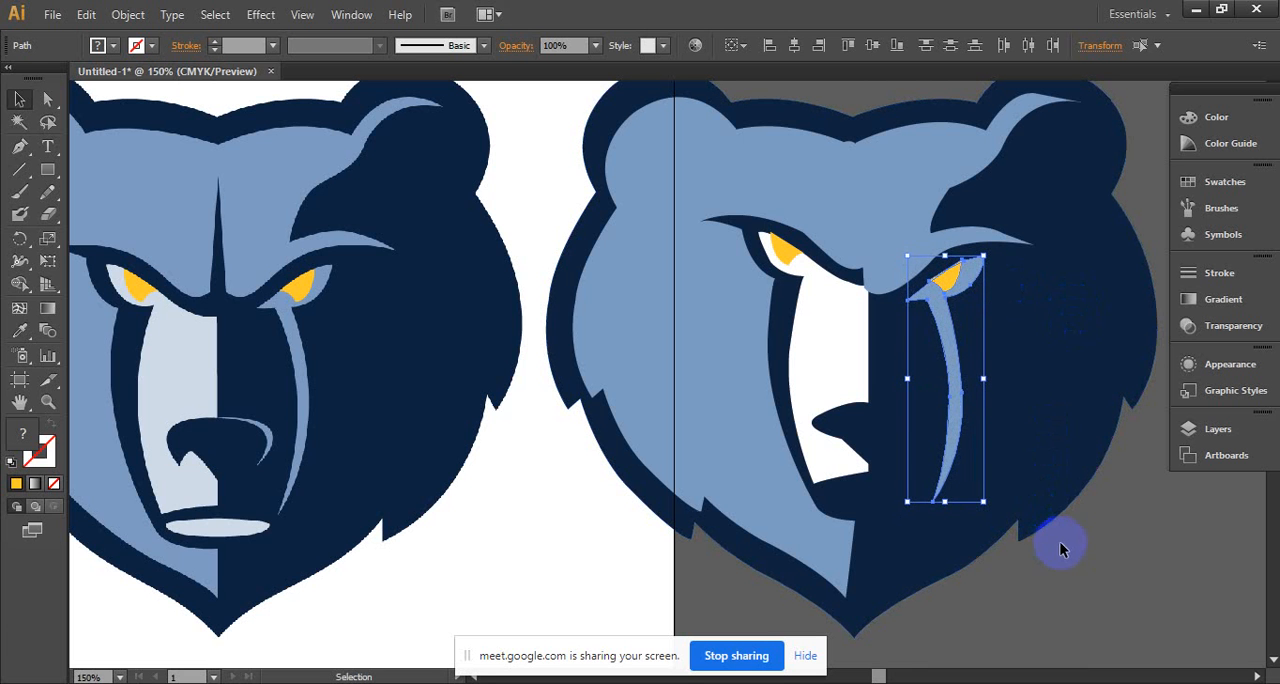
click(1048, 609)
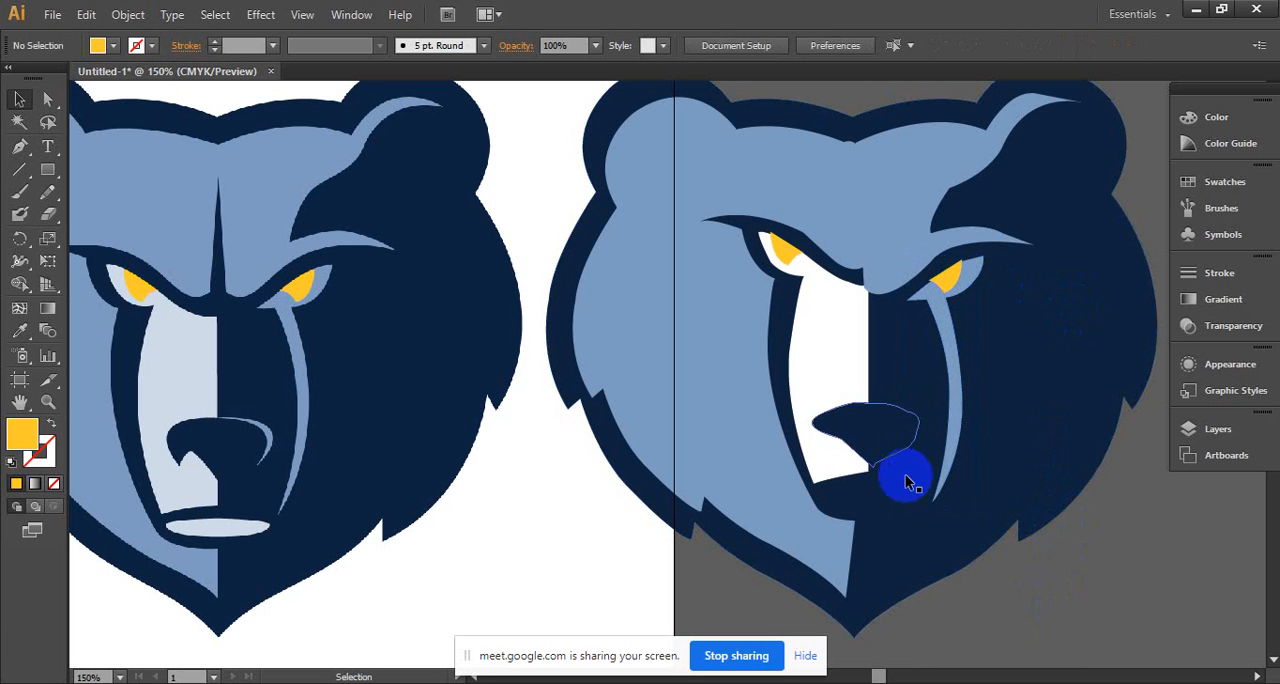
- Draw a white ellipse matching the reference's lower lip and place it below the muzzle on the rebuilt head
click(850, 470)
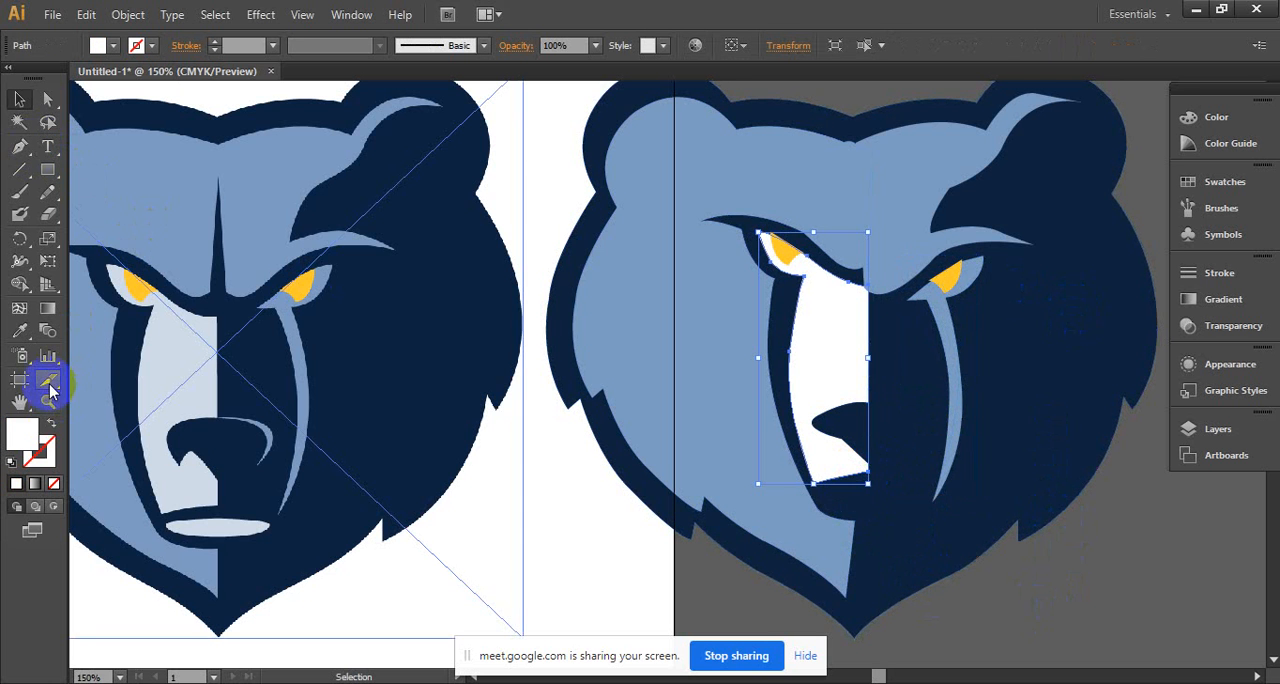
click(48, 170)
click(115, 213)
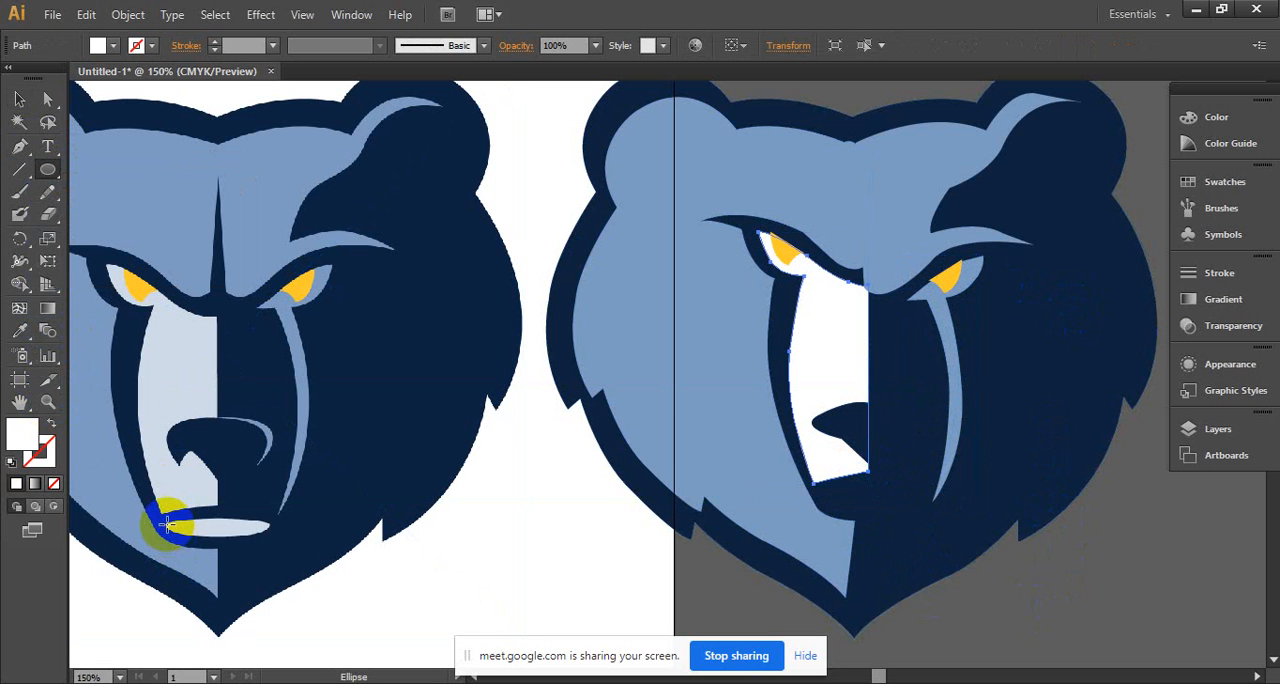
drag(173, 521, 870, 509)
click(19, 99)
click(228, 530)
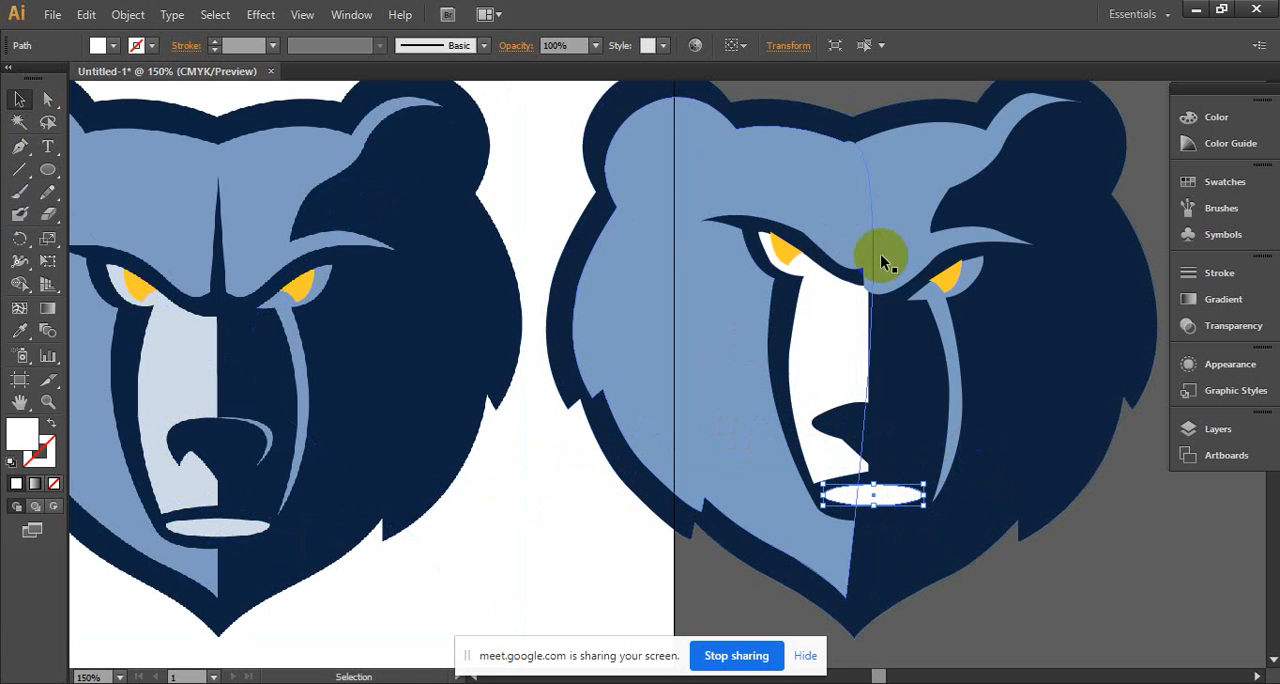
click(18, 146)
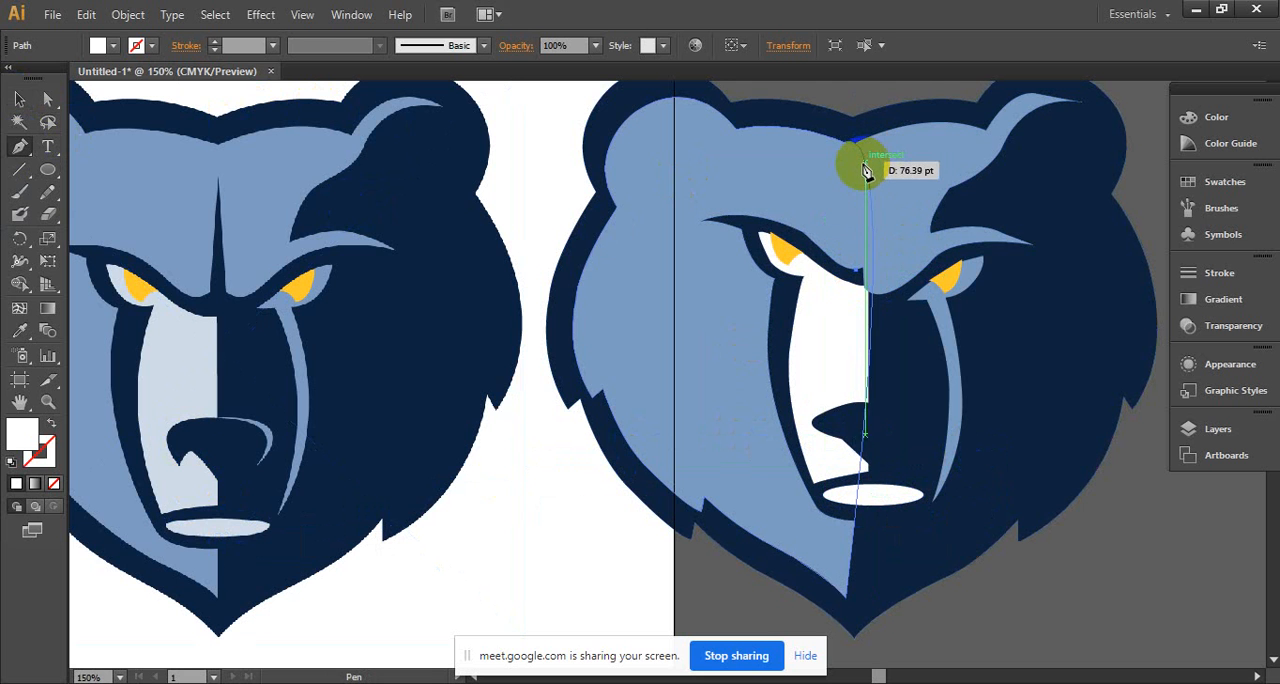
click(858, 272)
drag(883, 266, 878, 272)
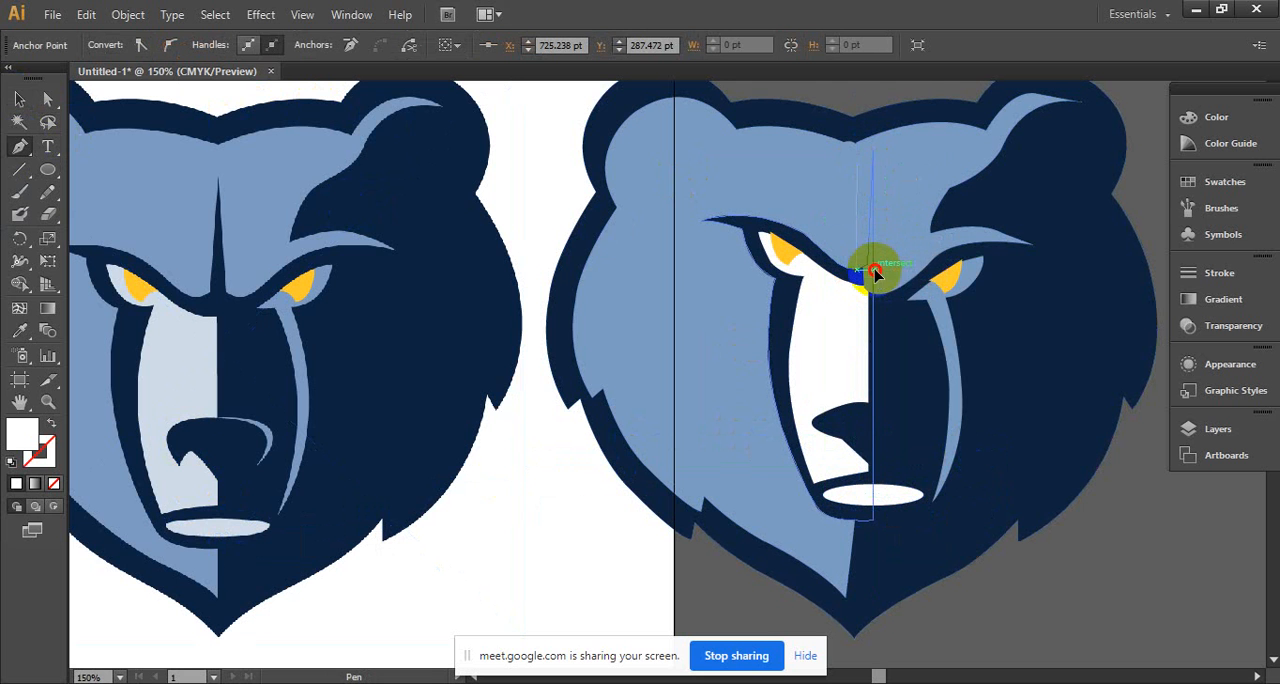
mouse_move(875, 272)
mouse_down()
mouse_move(892, 307)
mouse_move(862, 278)
mouse_up()
click(857, 269)
key(ctrl+z)
click(857, 271)
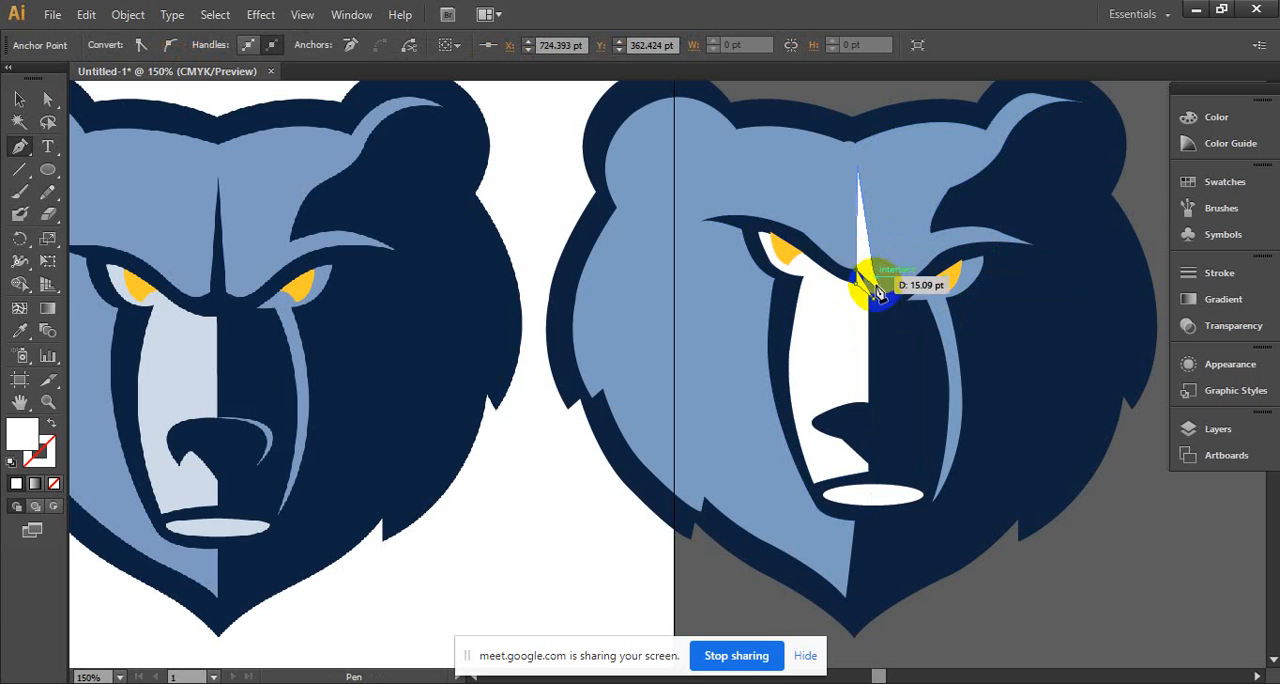
key(ctrl+z)
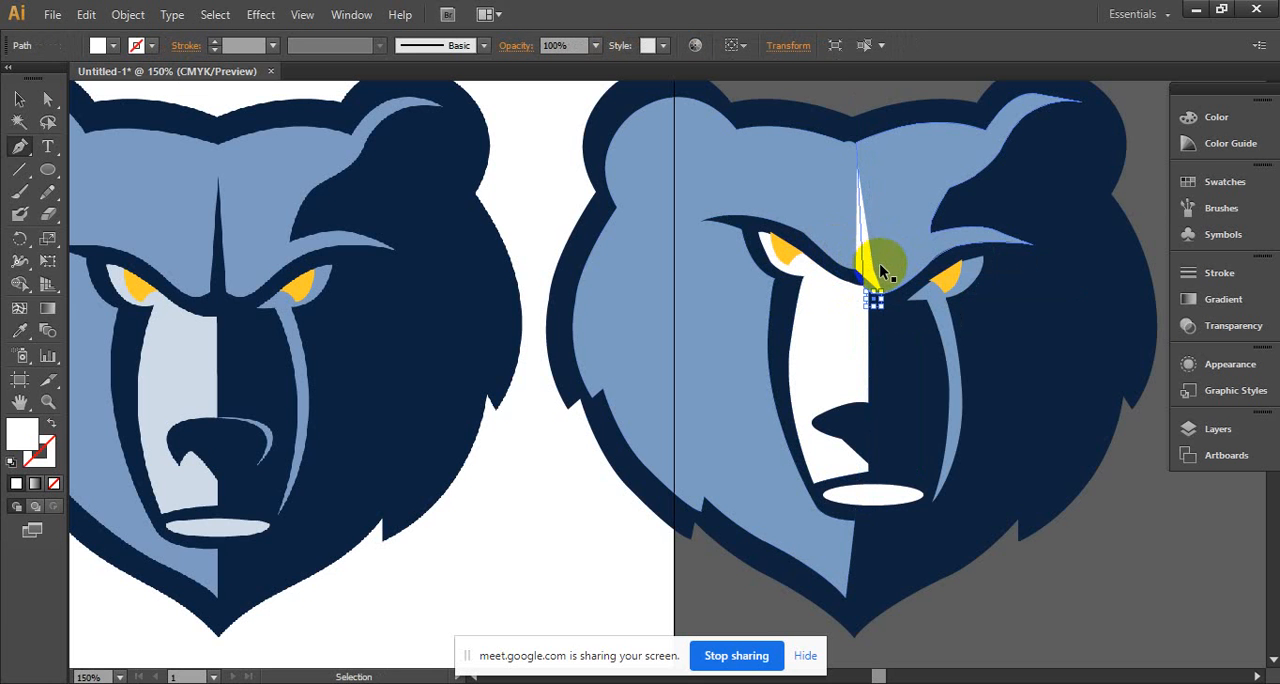
key(ctrl+z)
key(ctrl+z)
key(ctrl+z)
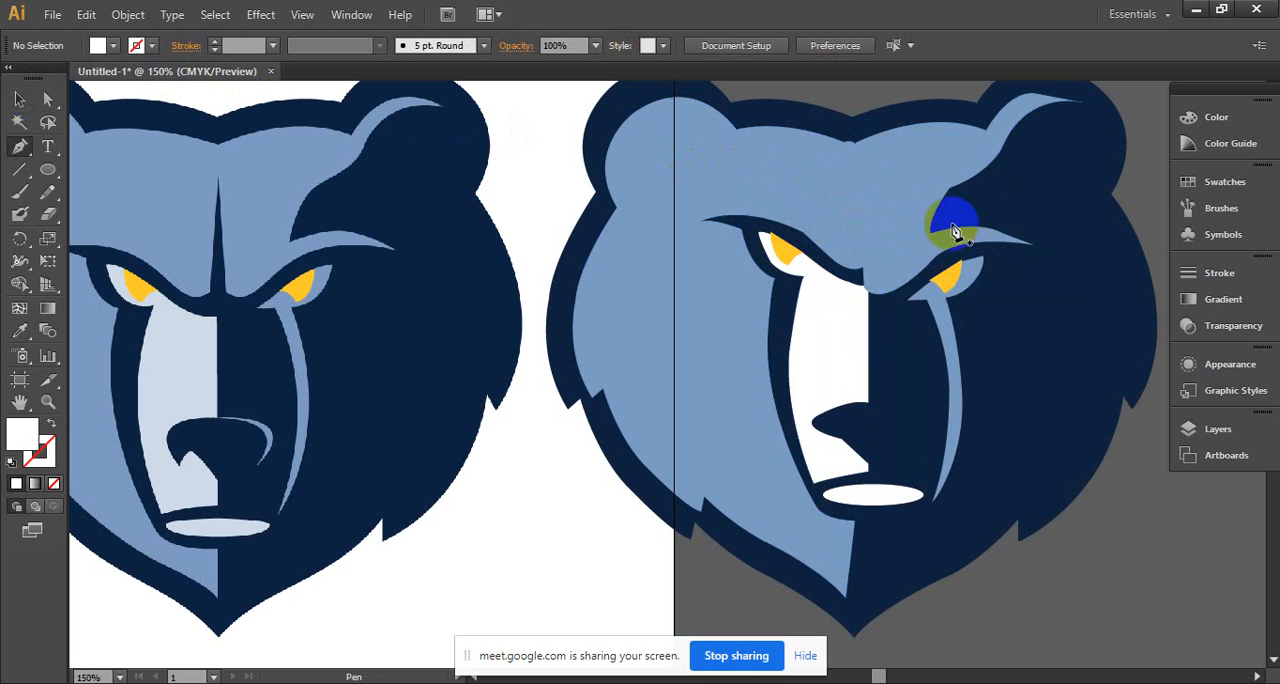
- Draw a closed, narrow triangular spike with the Pen tool from the nose bridge up the centre of the rebuilt forehead
click(855, 276)
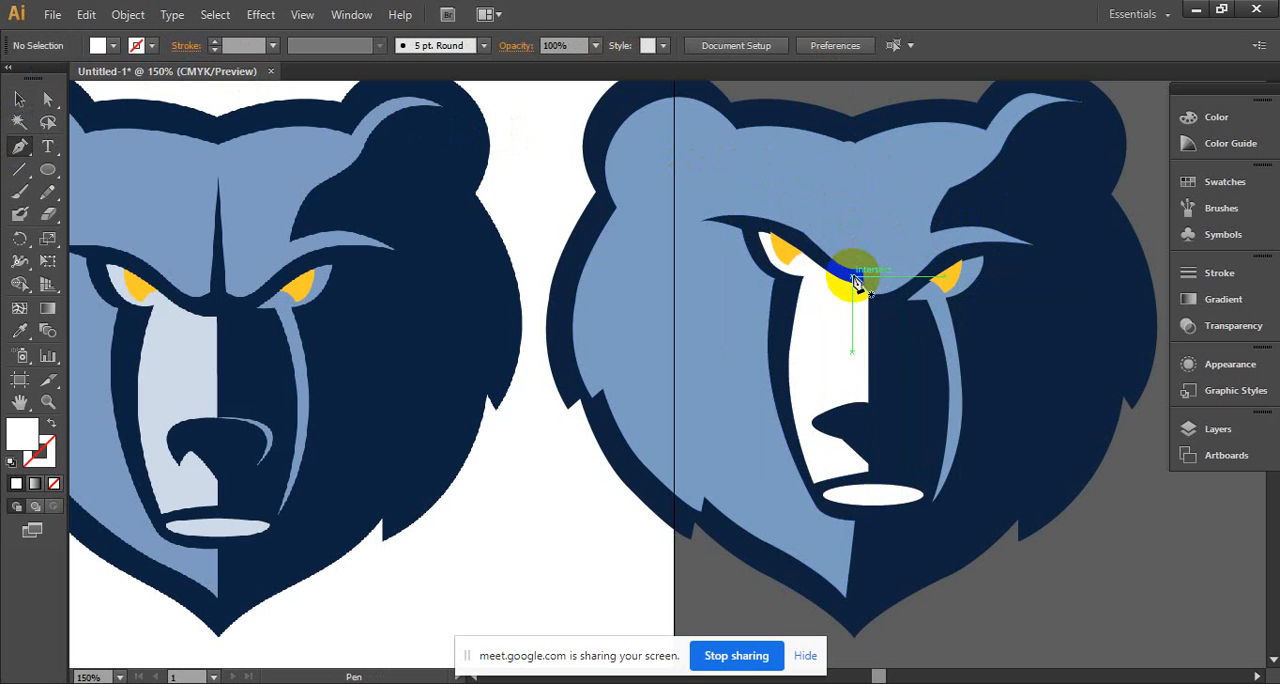
drag(862, 213, 862, 176)
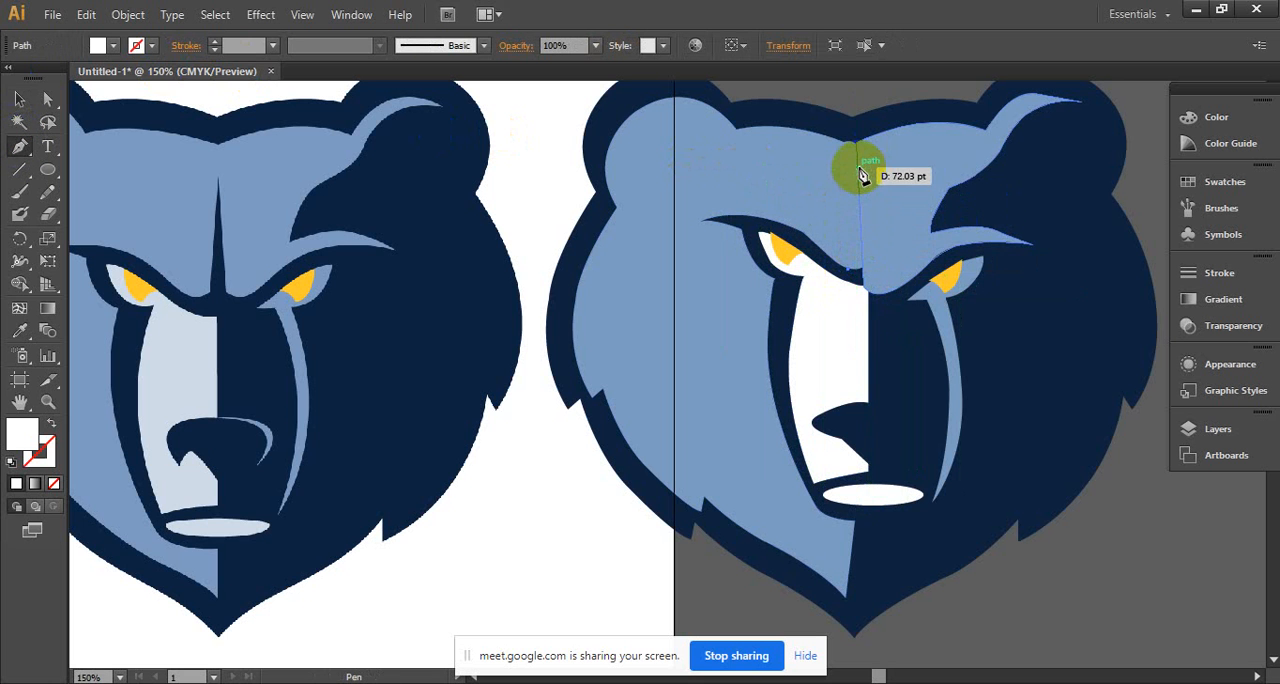
click(856, 168)
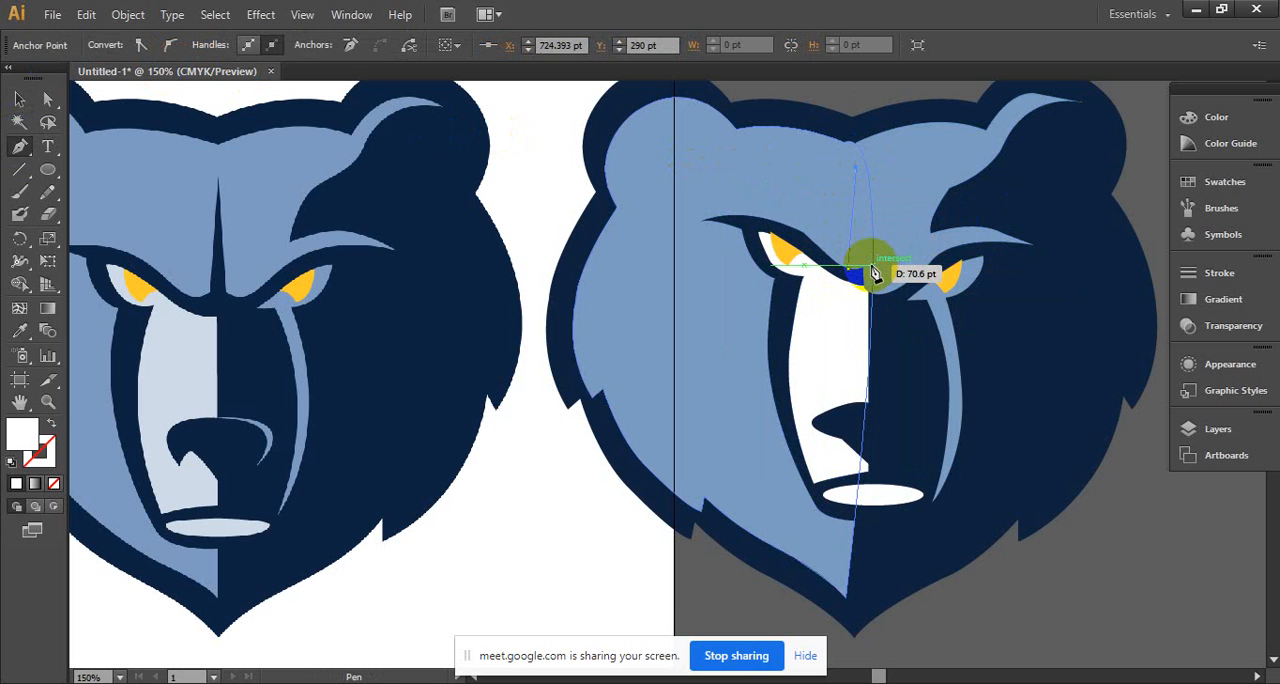
click(884, 302)
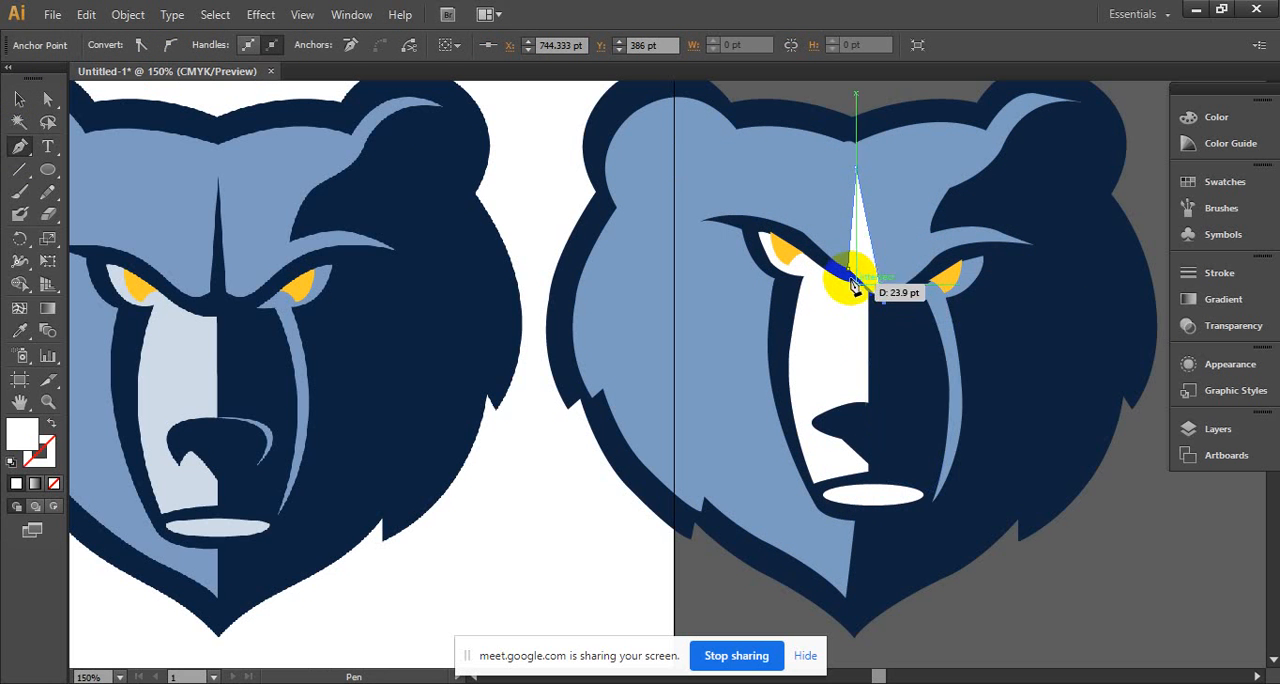
drag(855, 286, 860, 266)
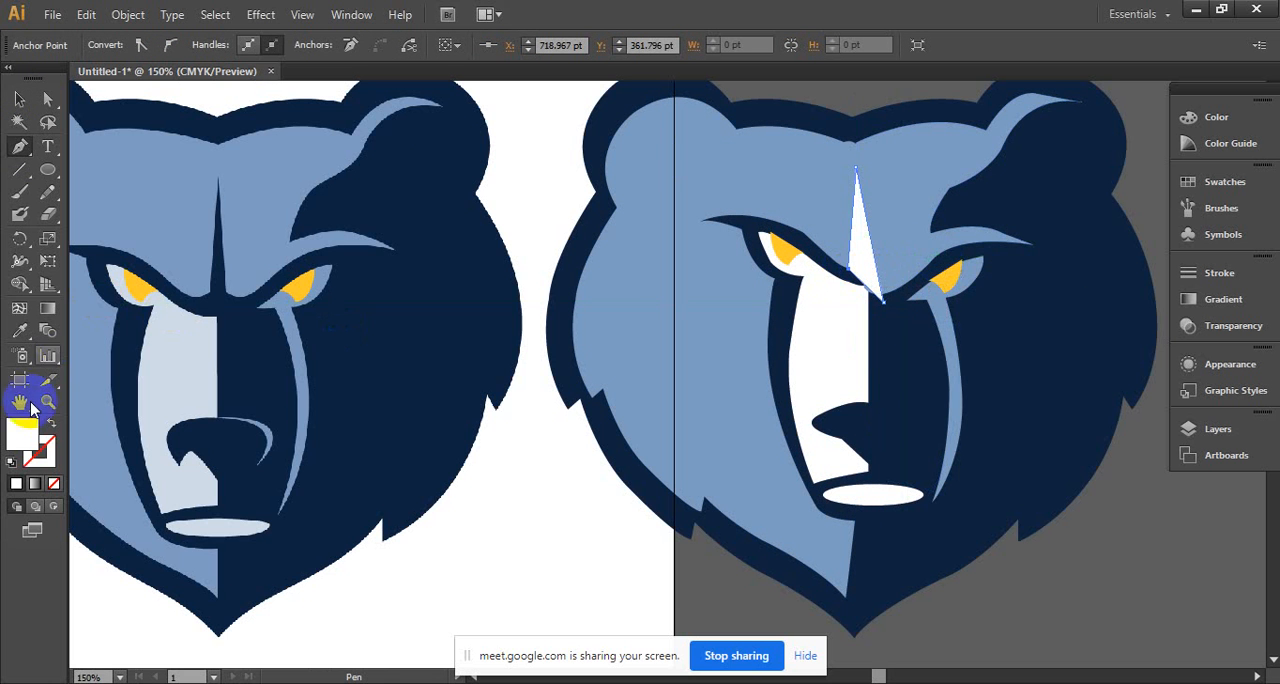
- Fill the forehead spike with the navy sampled from the reference's dark half
click(19, 100)
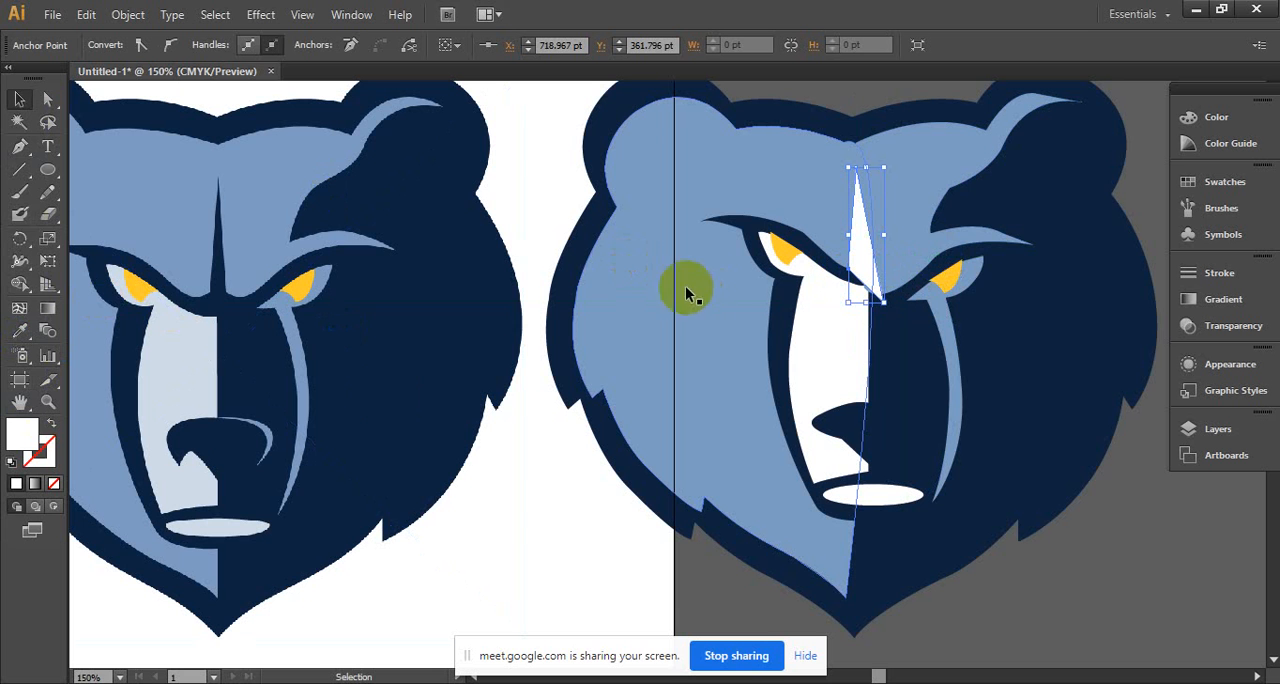
click(20, 332)
click(435, 352)
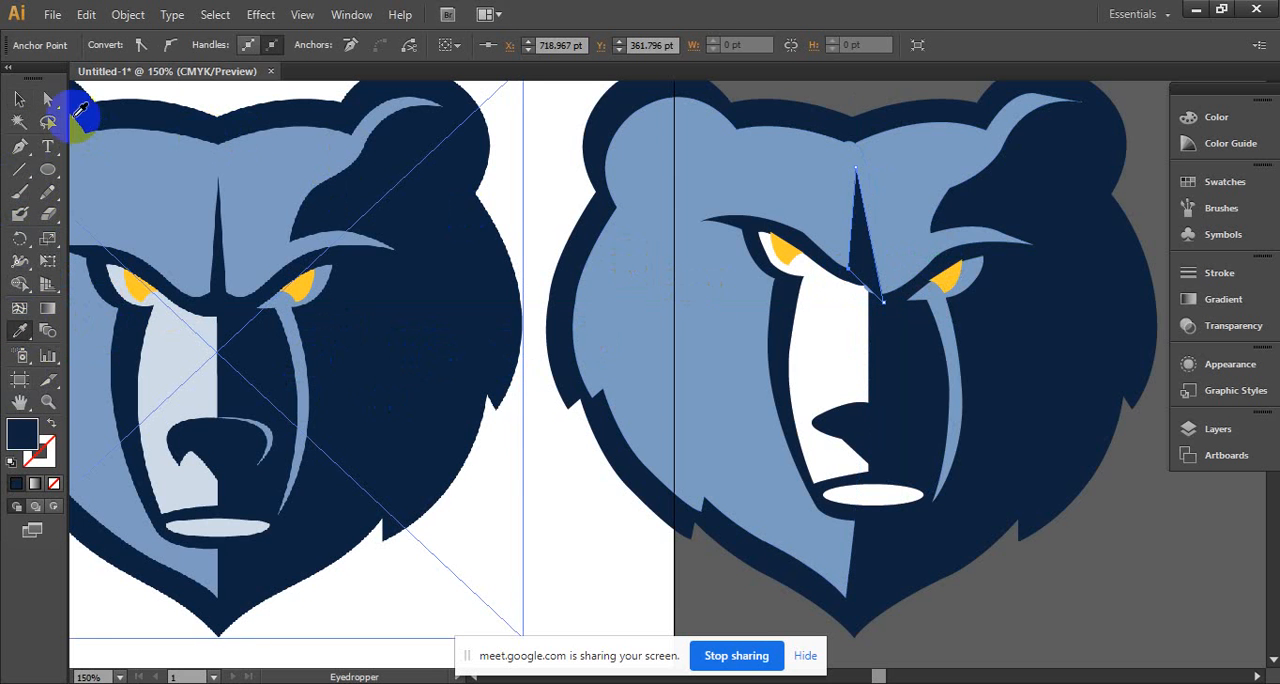
- Move the reference image and the rebuilt bear head together so most of the rebuilt head sits on the artboard, and deselect them
click(19, 100)
click(980, 545)
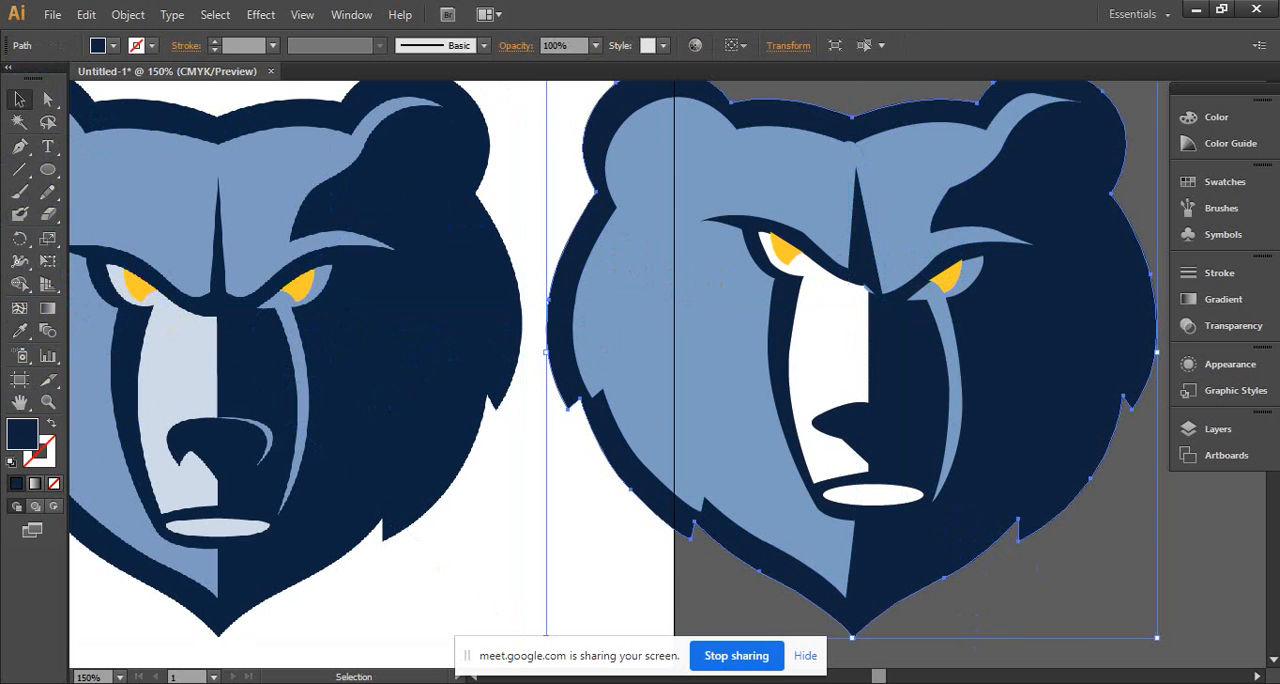
ctrl+alt+click(960, 407)
ctrl+alt+click(706, 426)
drag(676, 393, 957, 347)
ctrl+click(823, 360)
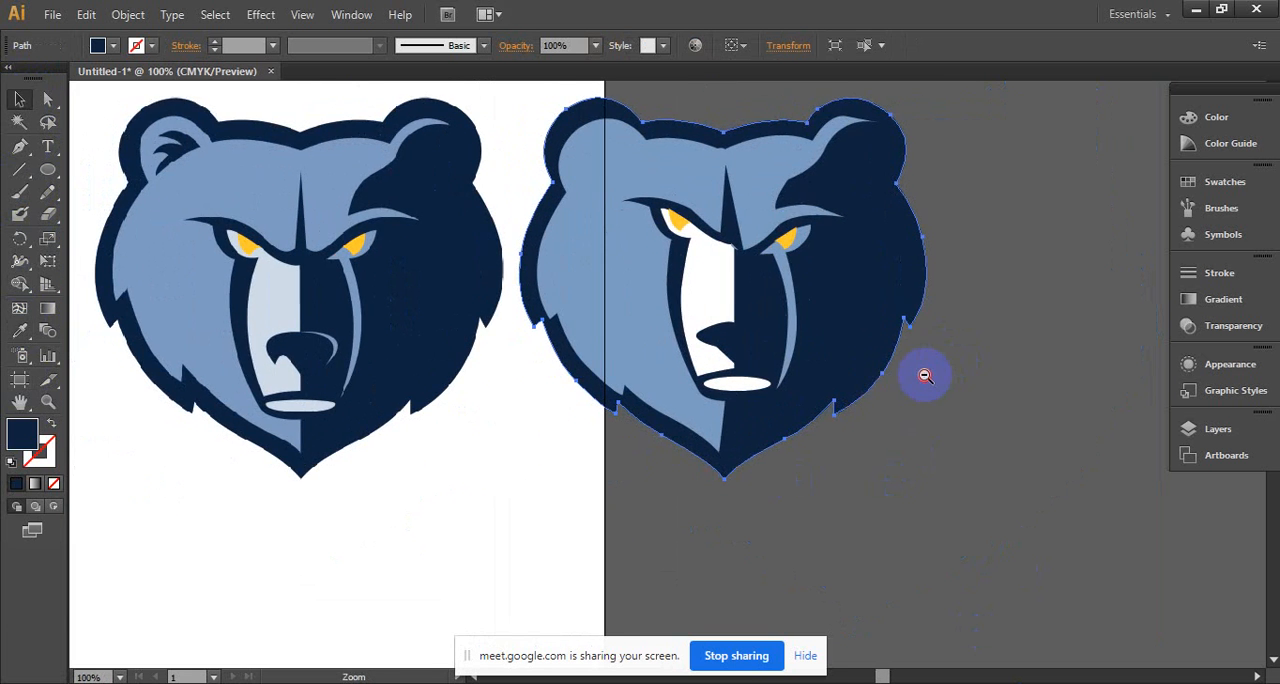
ctrl+alt+click(925, 375)
drag(851, 363, 980, 370)
drag(889, 356, 1012, 373)
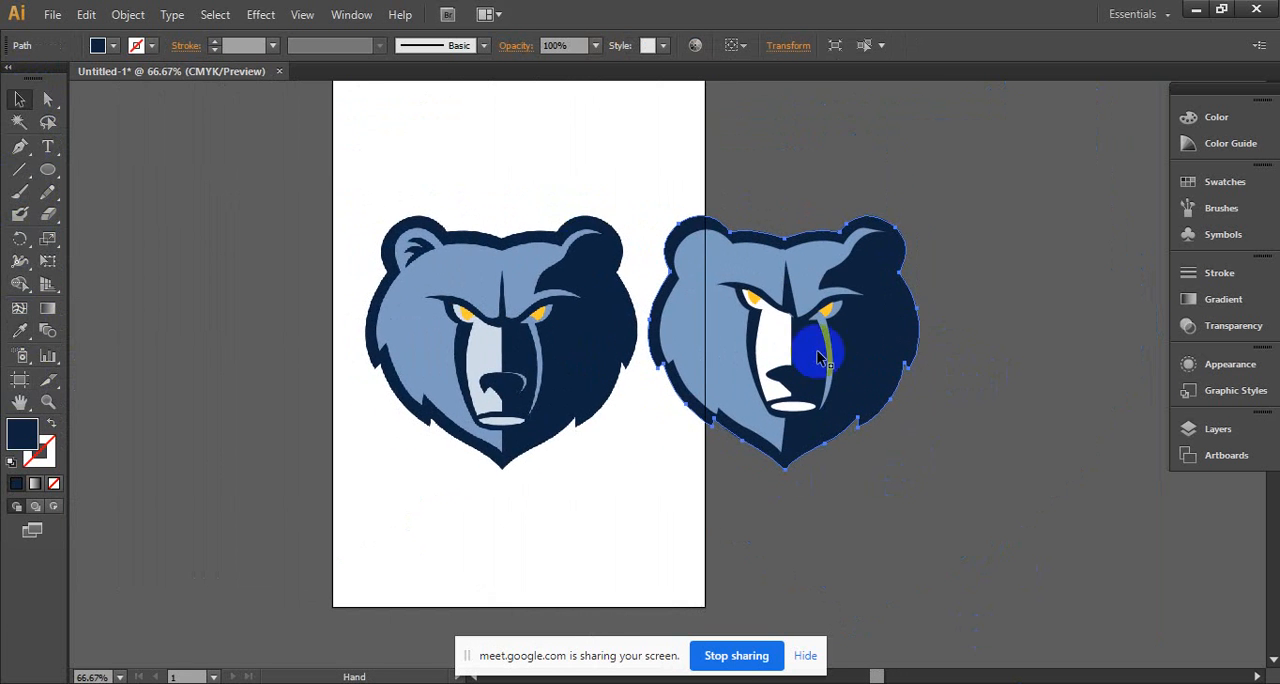
drag(286, 120, 1029, 537)
drag(843, 366, 652, 382)
click(878, 447)
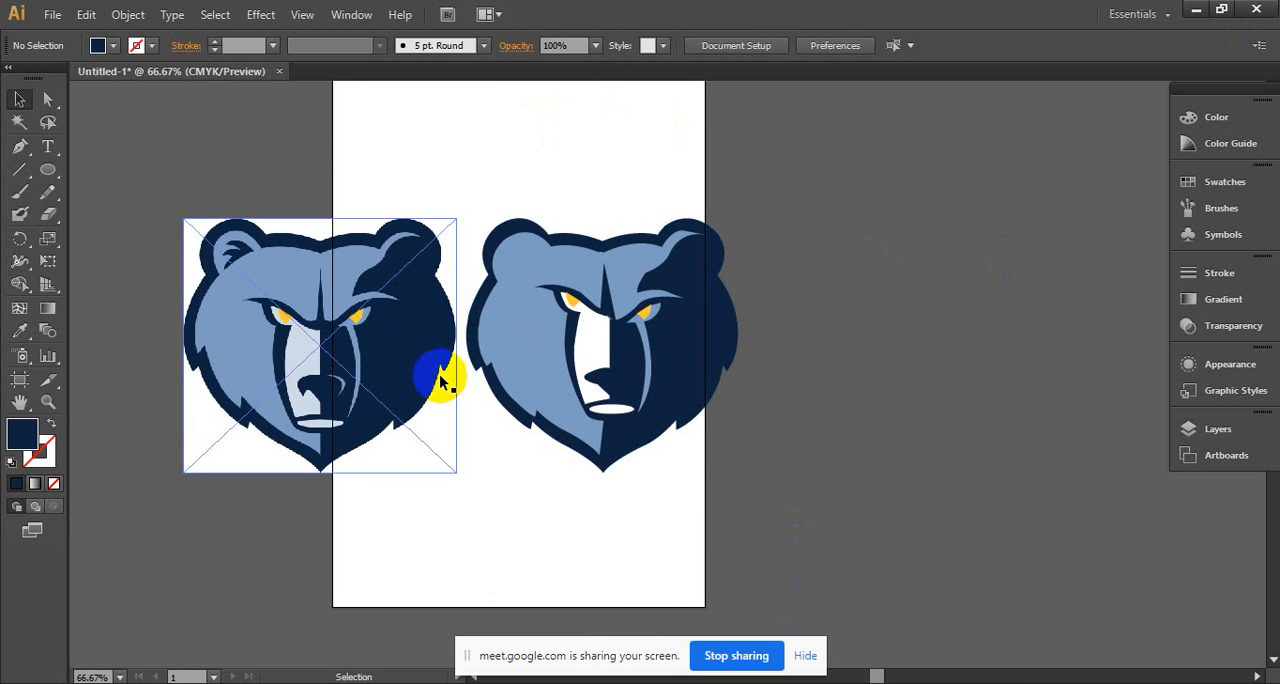
- Examine the pixel edges of the reference image closely where the muzzle meets the nose
key(ctrl+space)
click(388, 343)
click(649, 423)
click(574, 354)
click(649, 371)
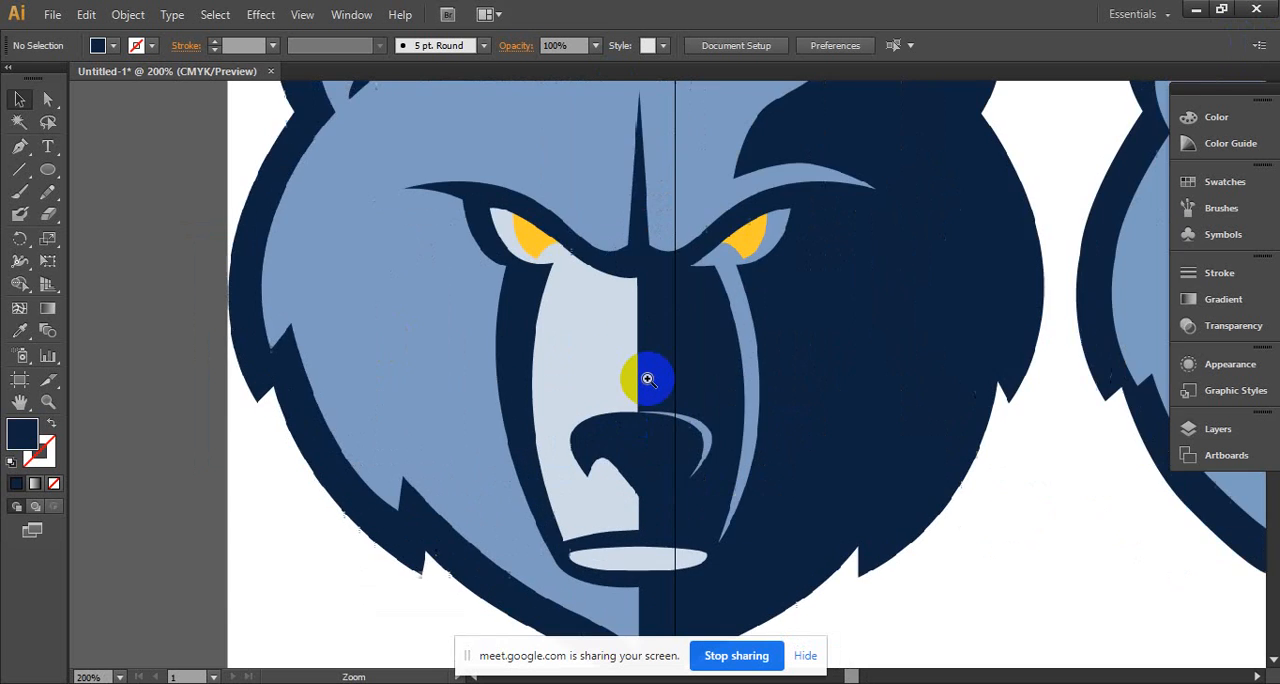
click(648, 379)
click(648, 379)
click(648, 379)
click(648, 379)
click(648, 379)
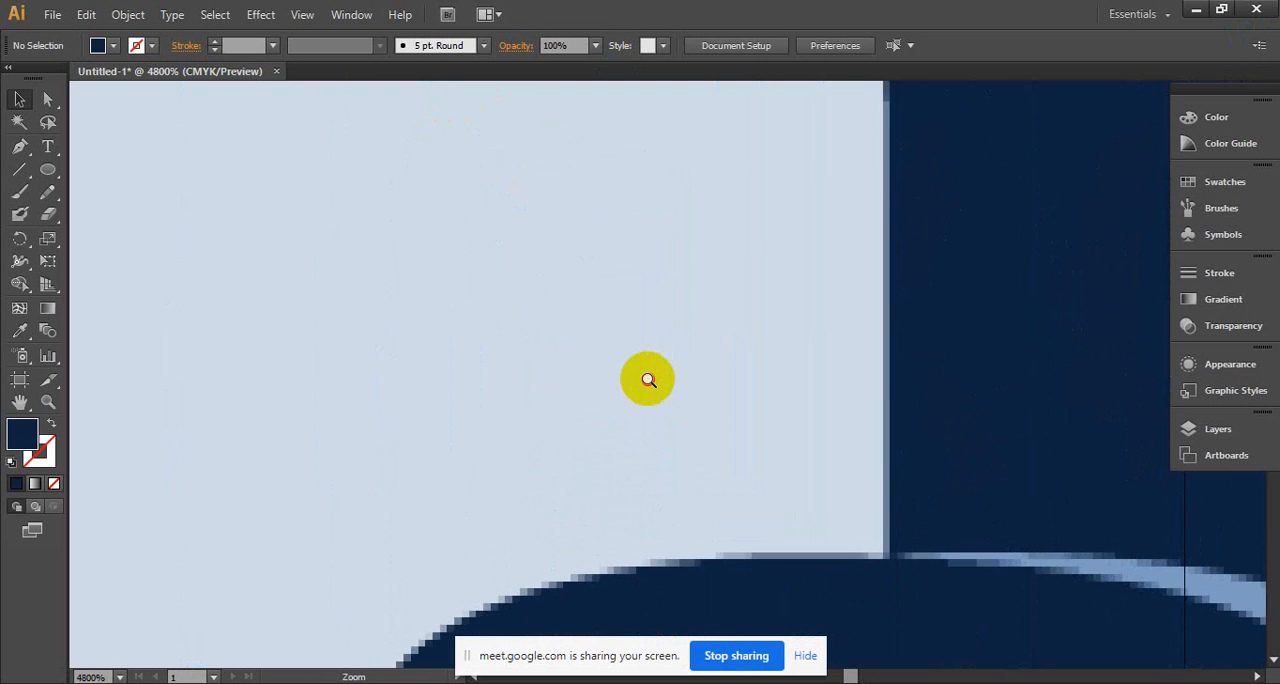
click(648, 379)
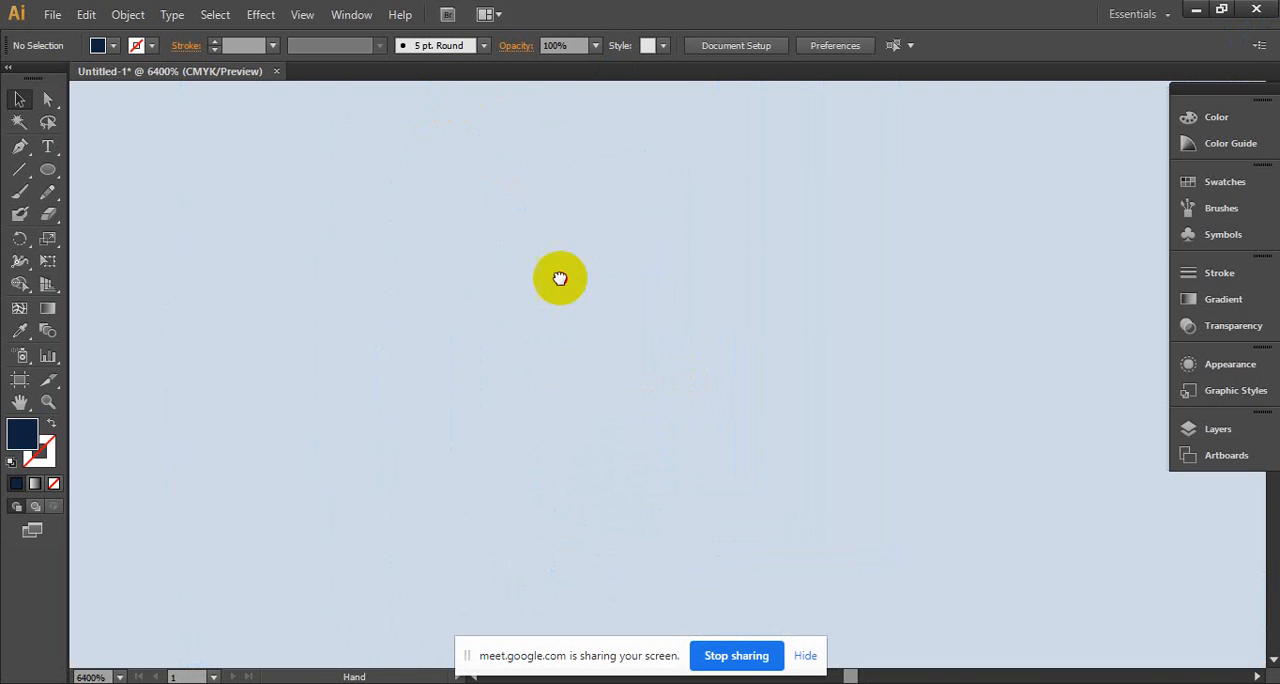
click(670, 269)
drag(709, 340, 498, 129)
drag(697, 397, 566, 201)
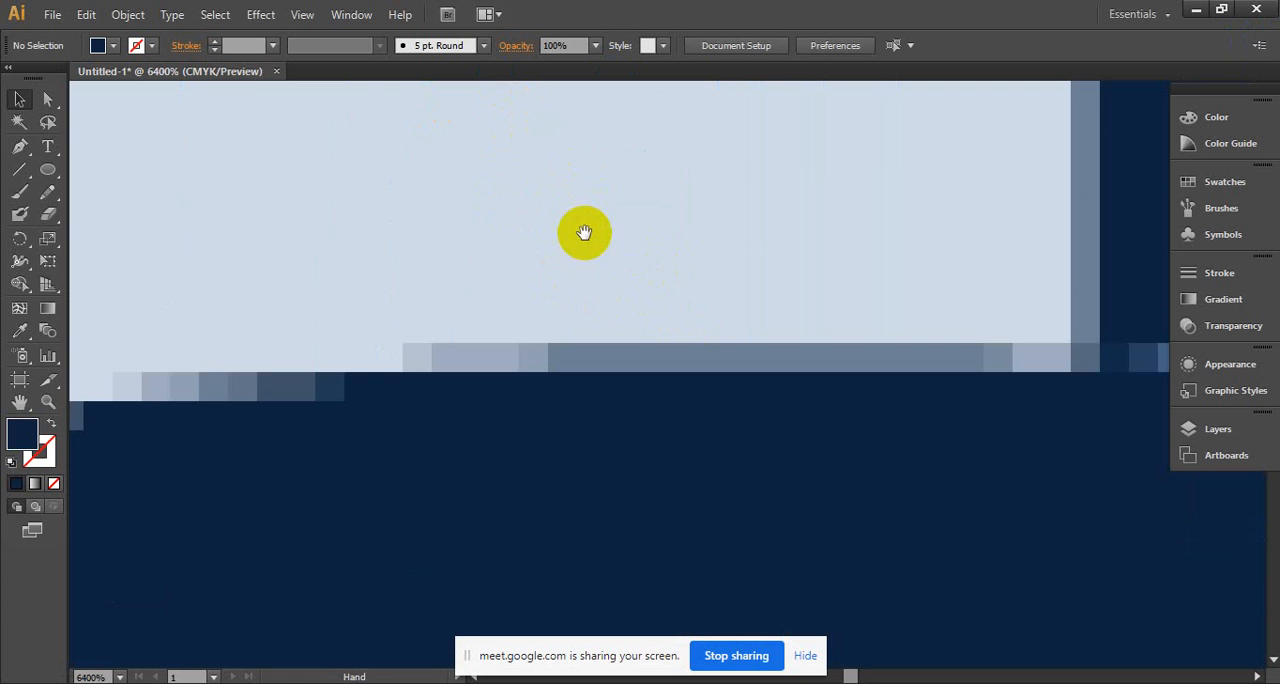
alt+click(709, 330)
alt+click(709, 330)
alt+click(709, 330)
alt+click(709, 330)
alt+click(709, 330)
alt+click(710, 331)
alt+click(710, 331)
alt+click(710, 331)
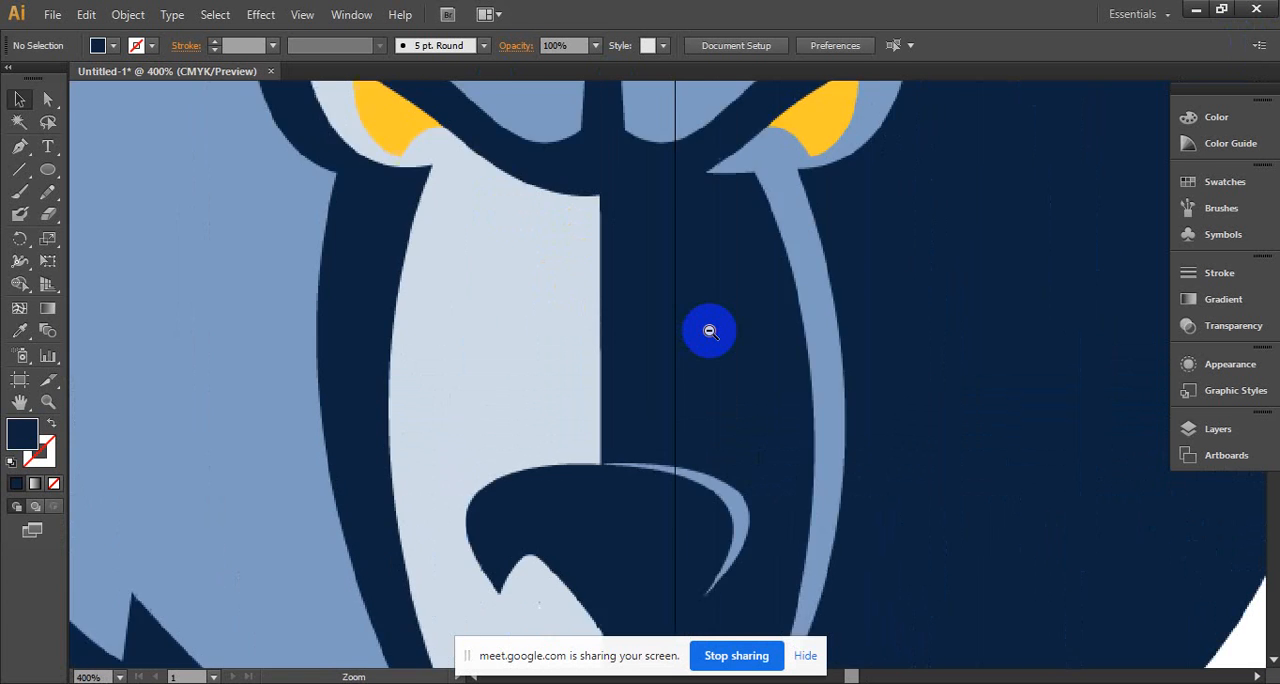
alt+click(710, 331)
alt+click(710, 331)
alt+click(710, 331)
alt+click(710, 331)
alt+click(710, 331)
- Examine the rebuilt head's nose edge at up to 6400% magnification for comparison, and return to viewing both heads side by side
drag(794, 366, 577, 269)
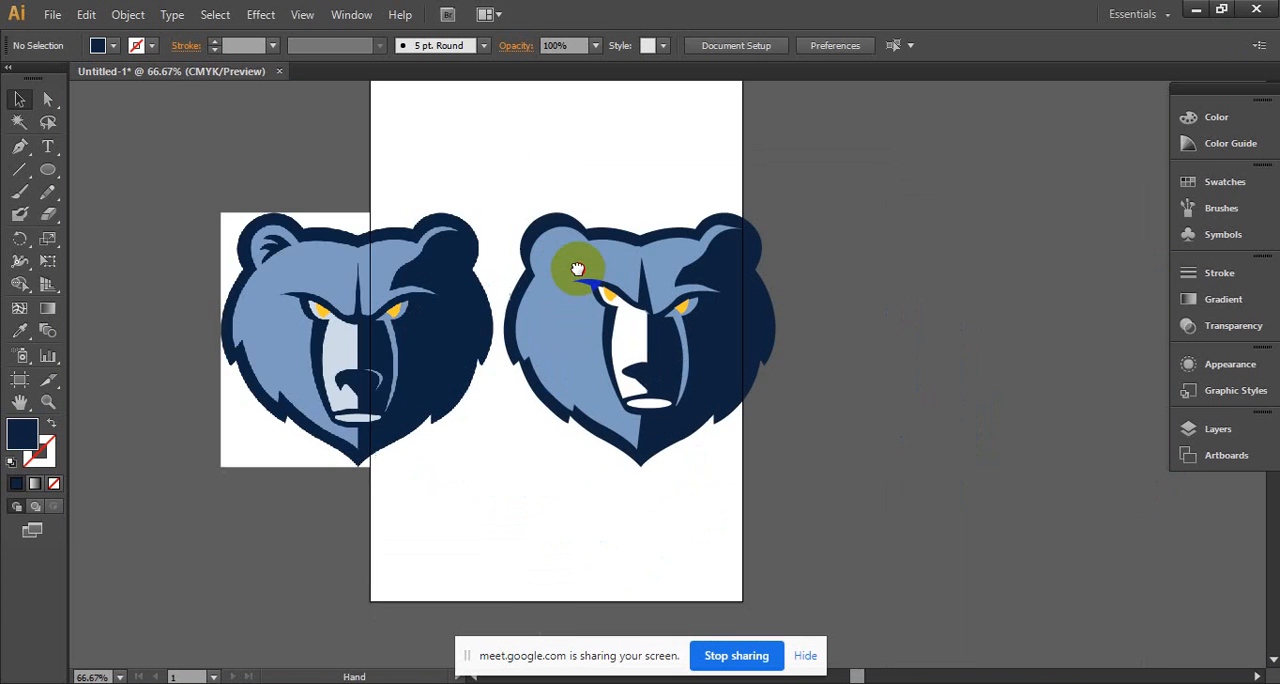
click(720, 346)
click(720, 346)
click(671, 438)
click(672, 447)
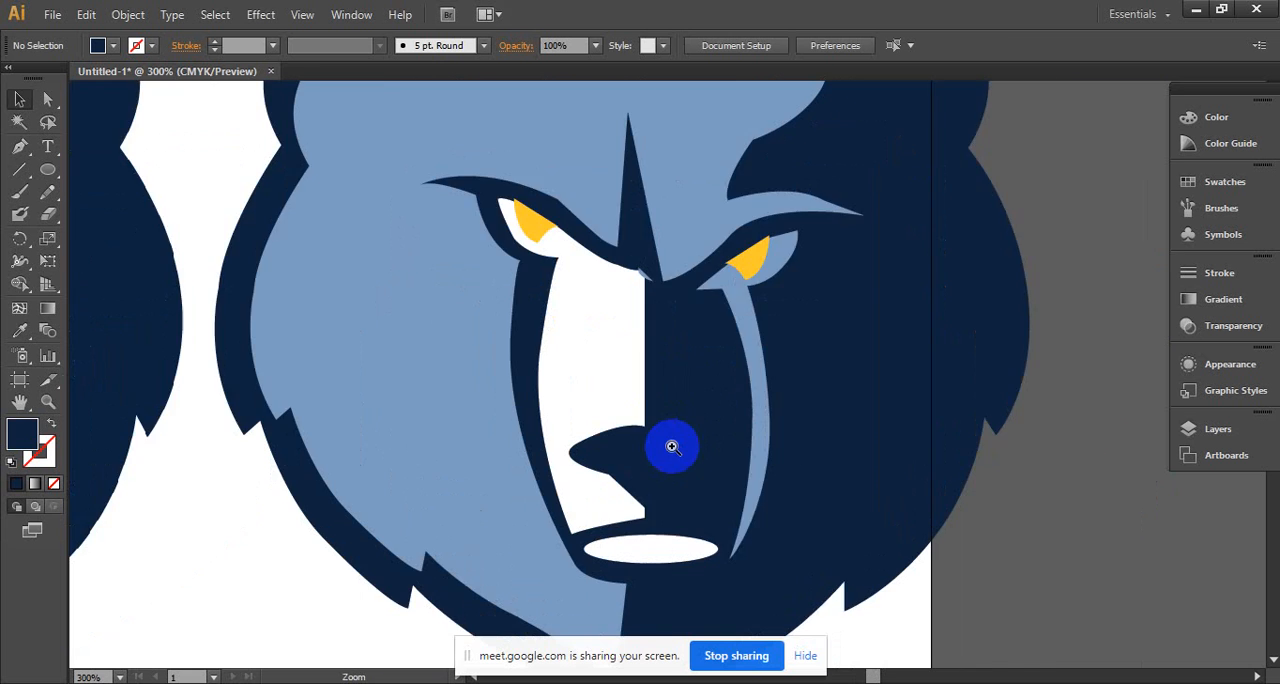
click(597, 367)
click(619, 359)
click(689, 378)
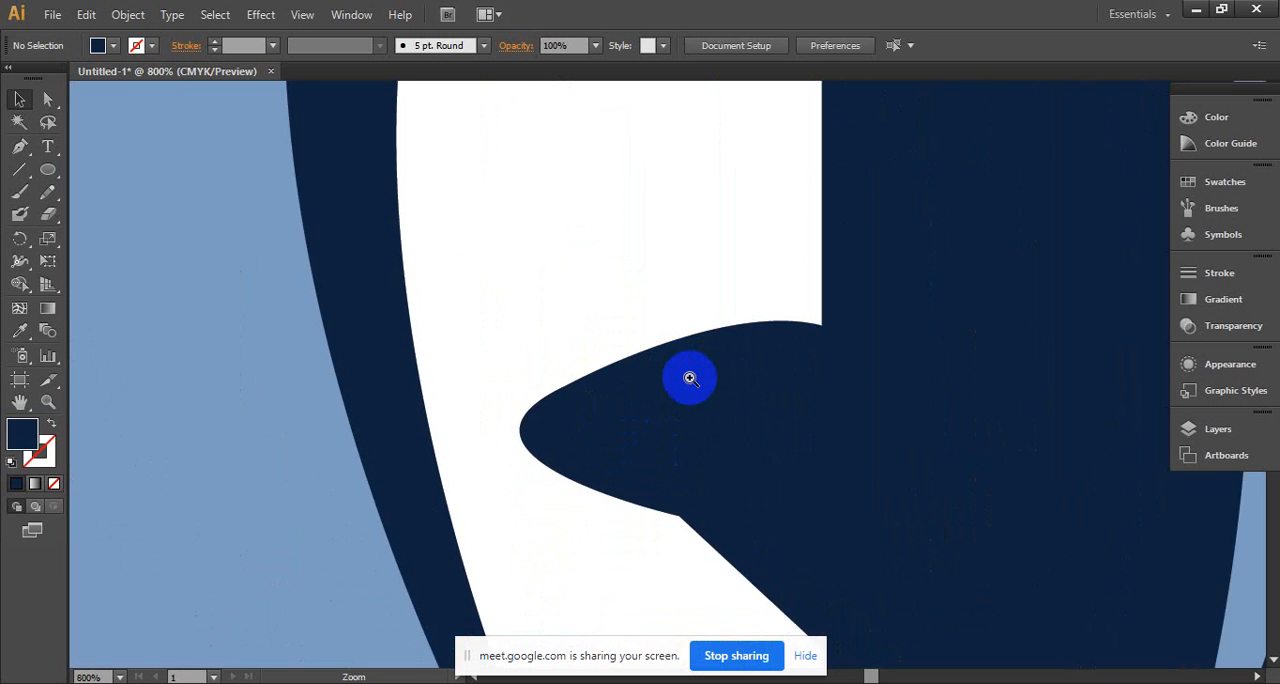
click(690, 378)
click(690, 378)
click(690, 378)
click(690, 378)
click(690, 378)
click(700, 349)
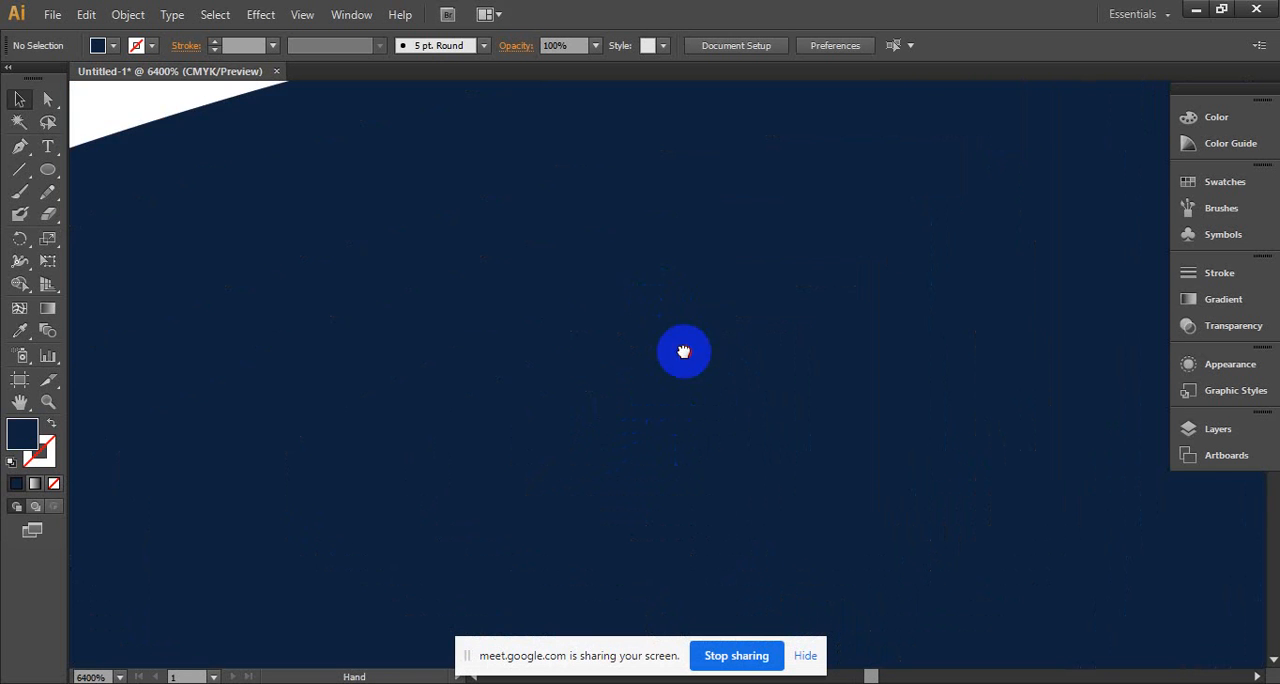
drag(684, 352, 813, 485)
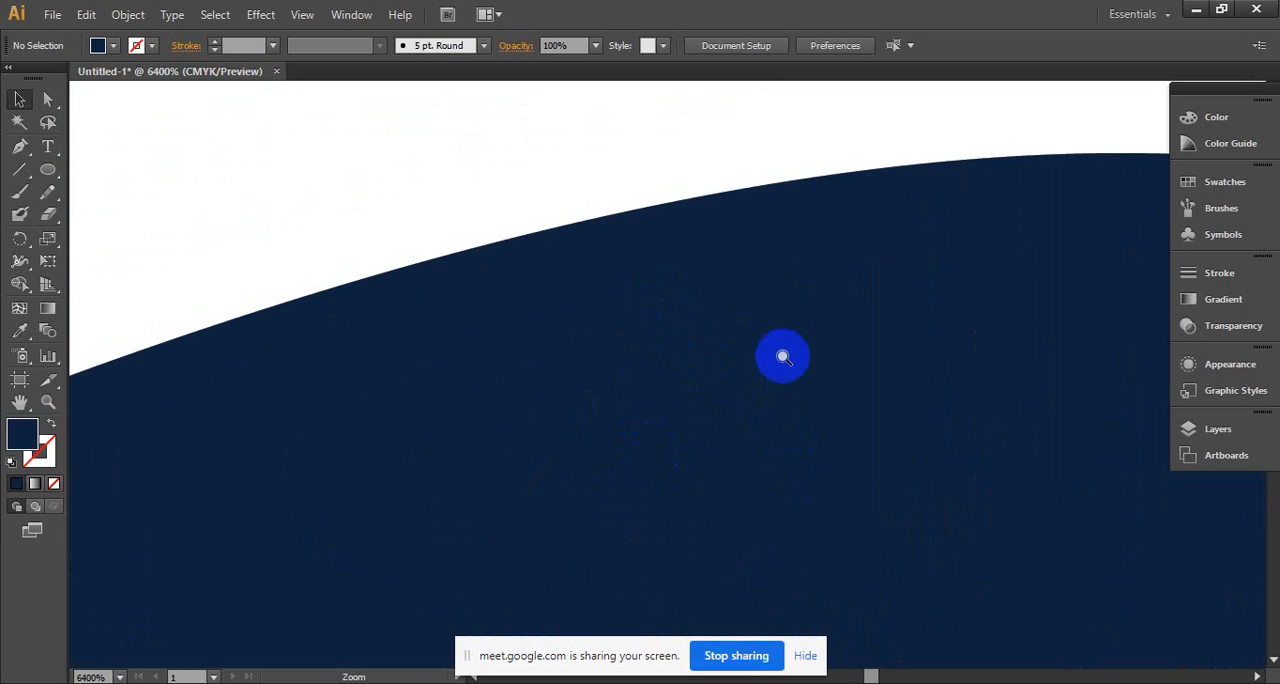
drag(767, 362, 358, 210)
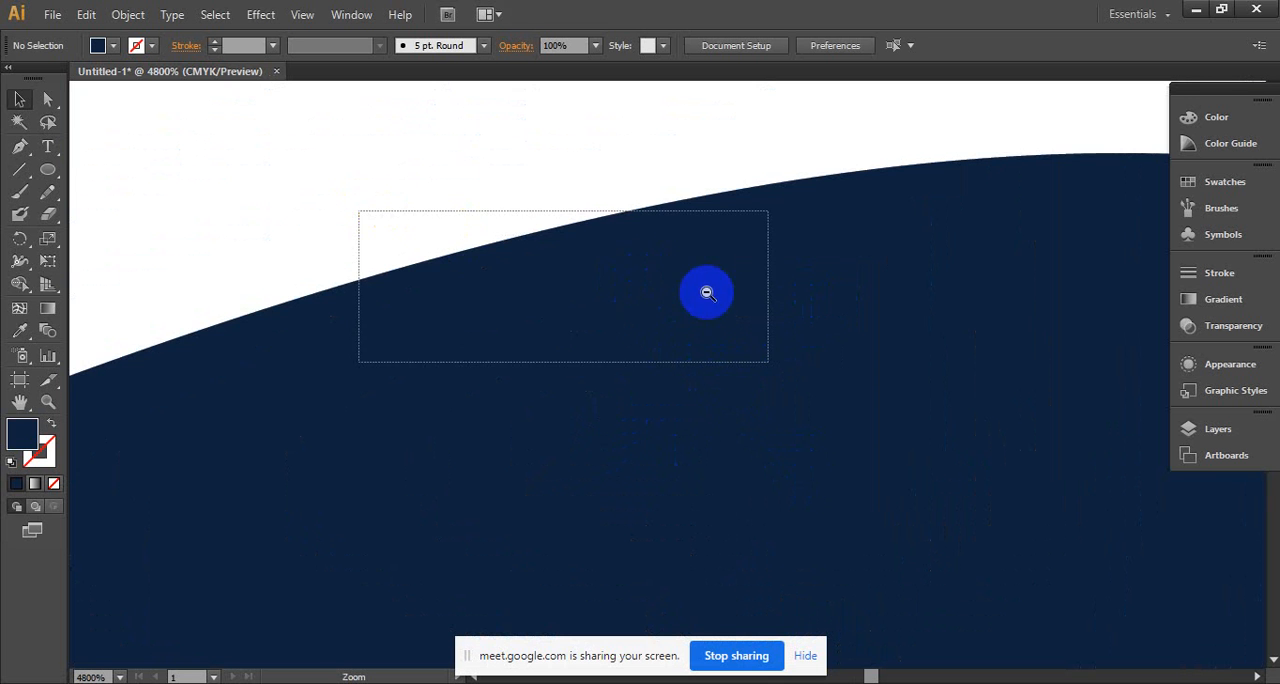
ctrl+alt+click(716, 305)
ctrl+alt+click(716, 305)
ctrl+alt+click(716, 305)
ctrl+alt+click(700, 306)
ctrl+alt+click(675, 305)
ctrl+alt+click(675, 302)
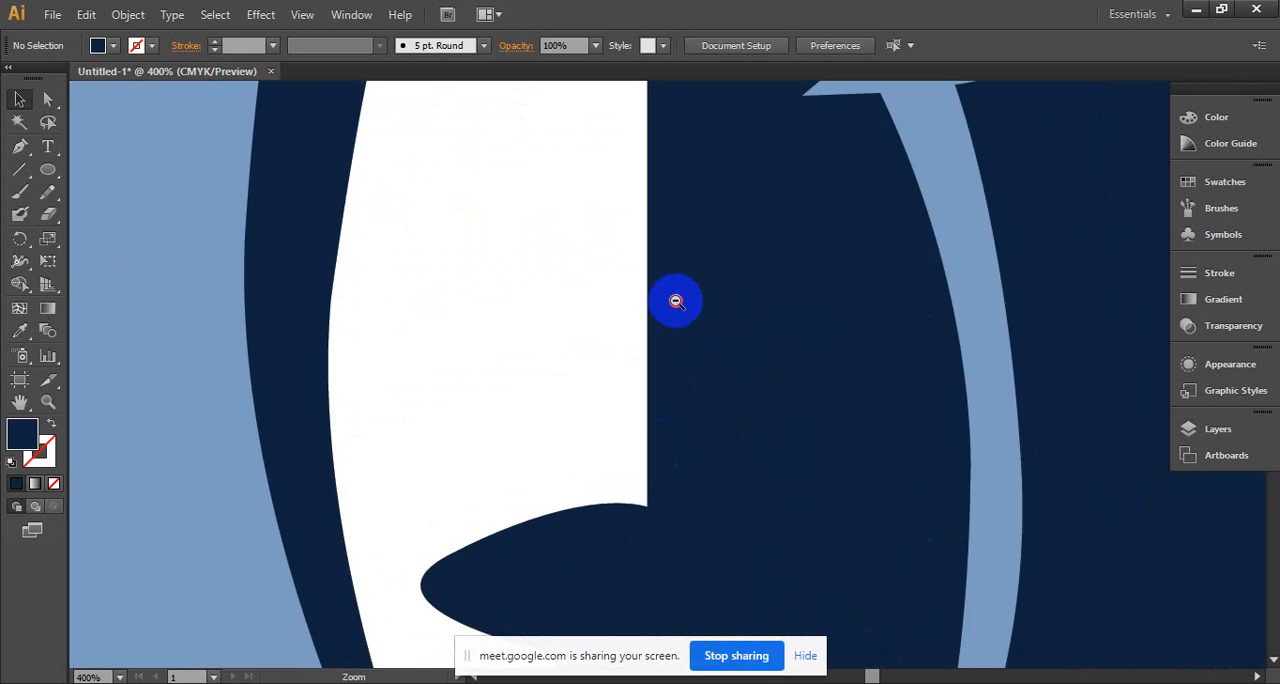
ctrl+alt+click(676, 301)
ctrl+alt+click(676, 301)
ctrl+alt+click(676, 301)
drag(664, 309, 719, 203)
ctrl+click(709, 270)
drag(696, 253, 860, 127)
drag(704, 278, 759, 211)
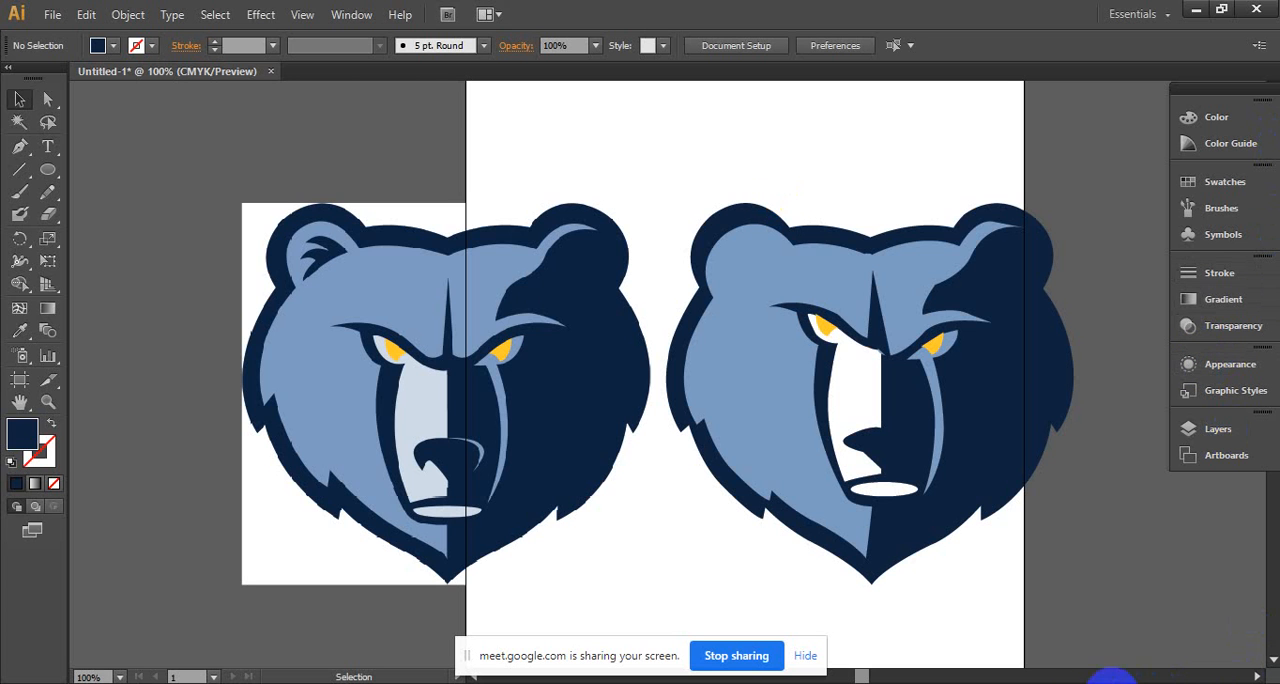
click(1072, 683)
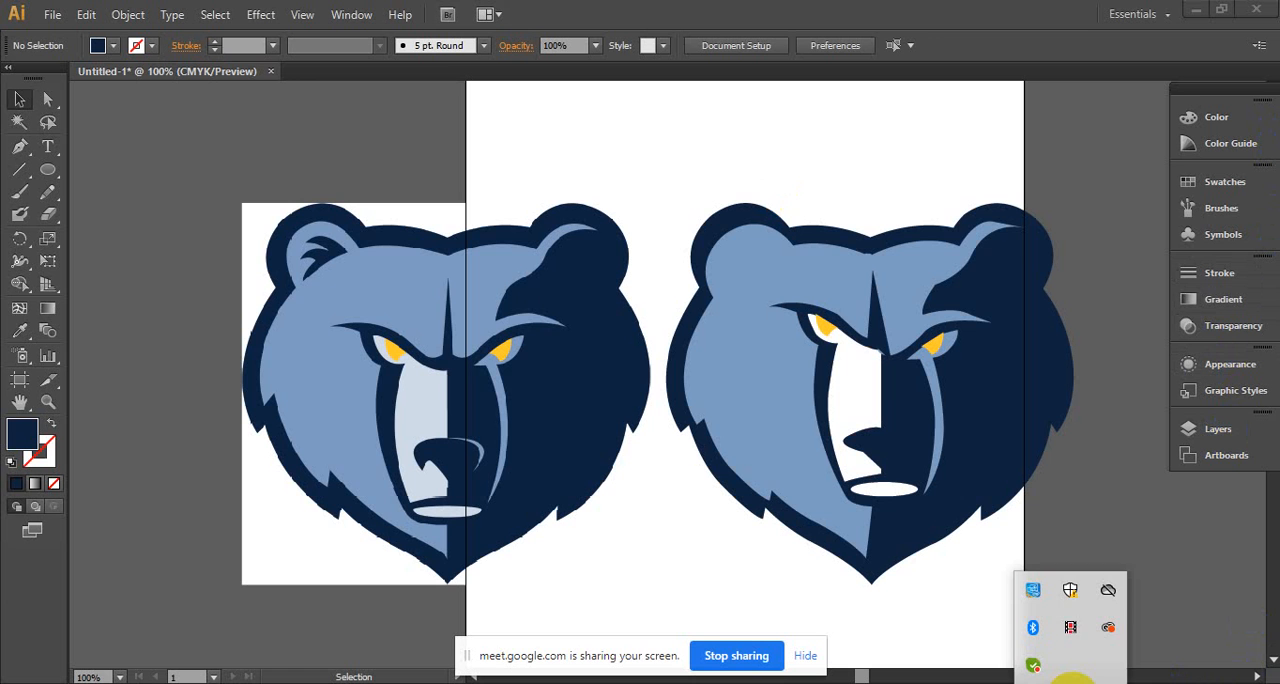
click(1073, 628)
click(735, 176)
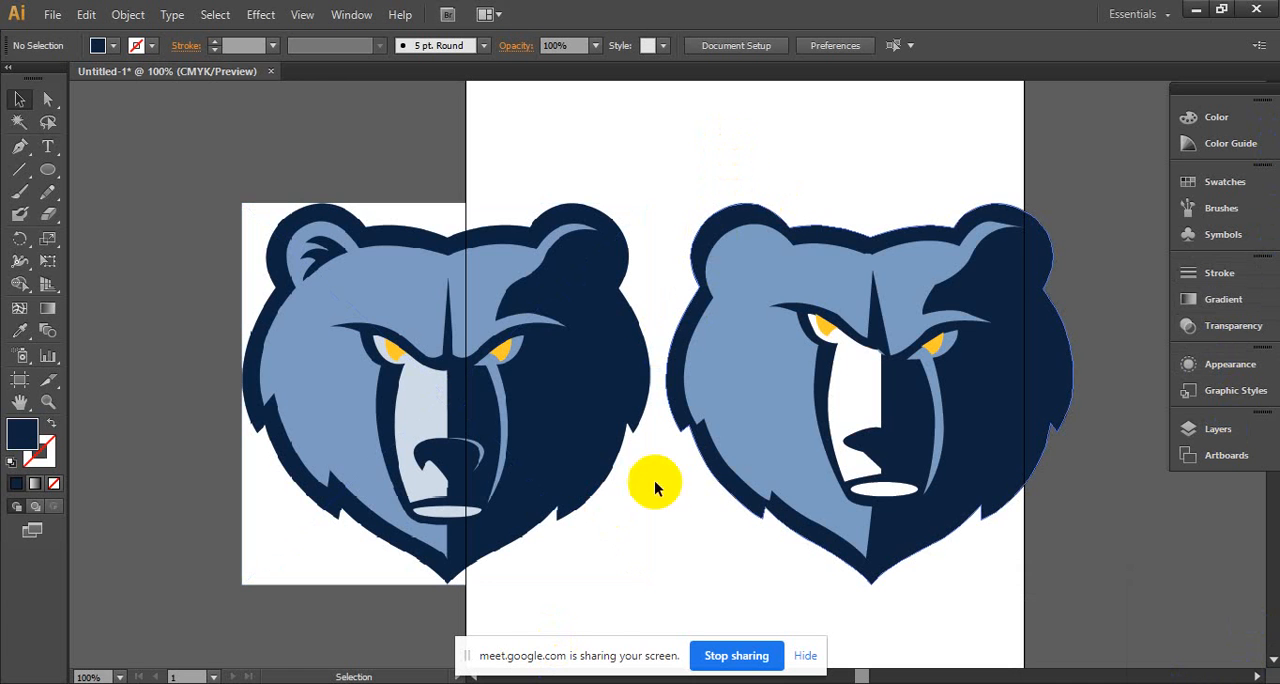
click(588, 472)
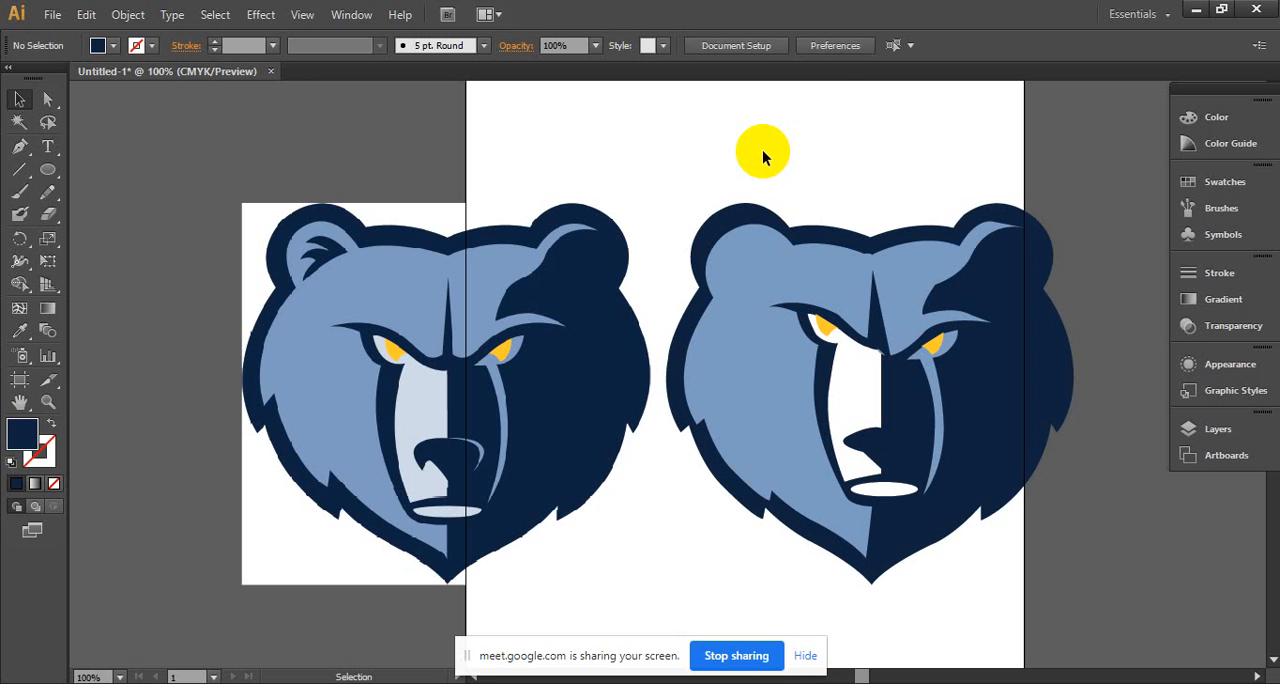
- Delete the reference image and all shapes of the rebuilt bear head, leaving the artboard empty
drag(176, 145, 1118, 640)
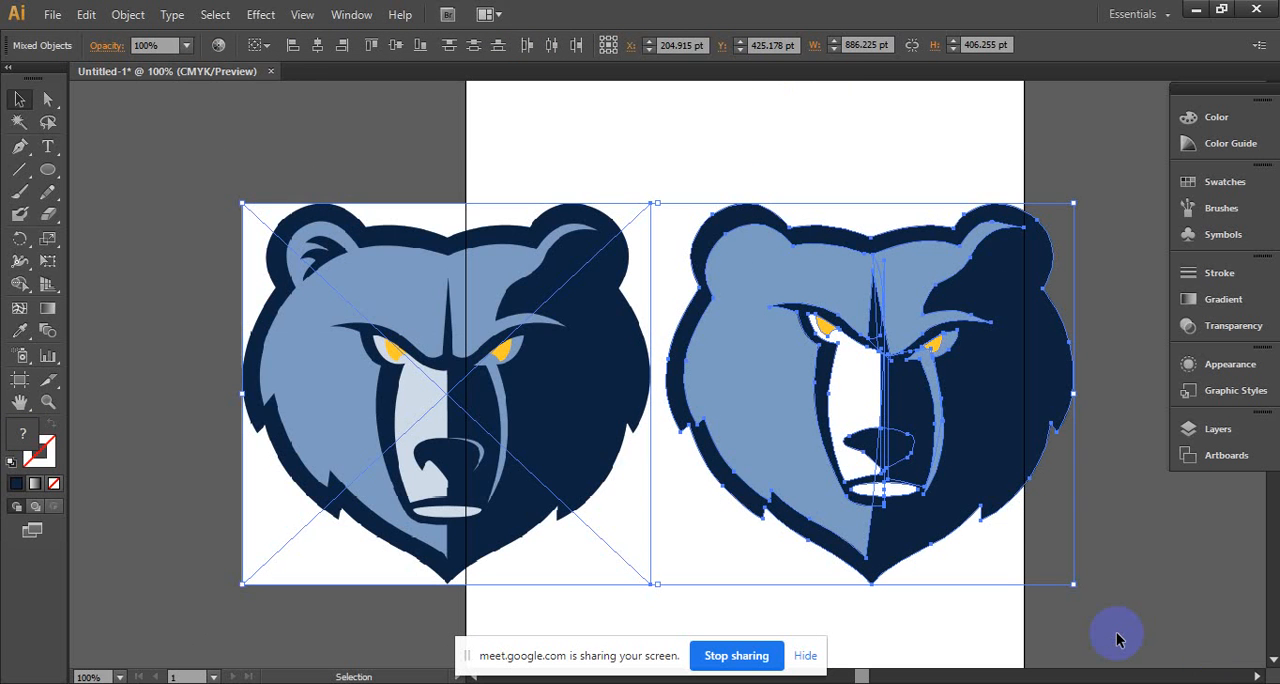
key(Delete)
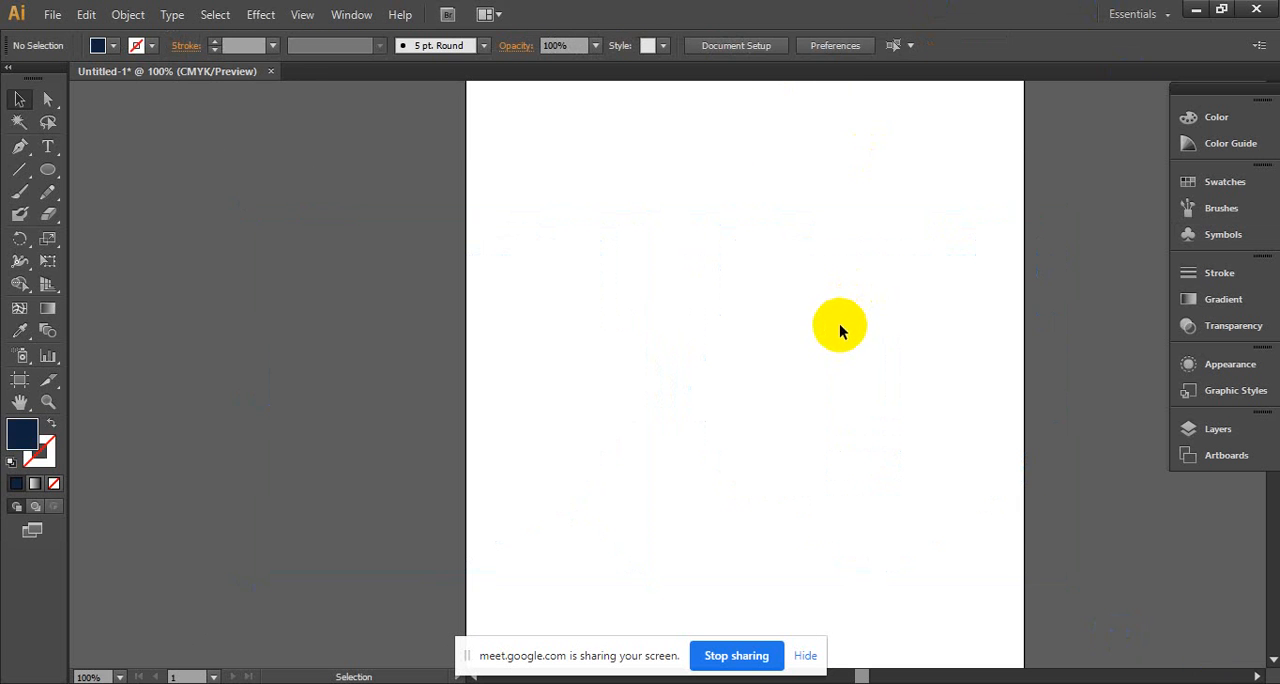
click(808, 337)
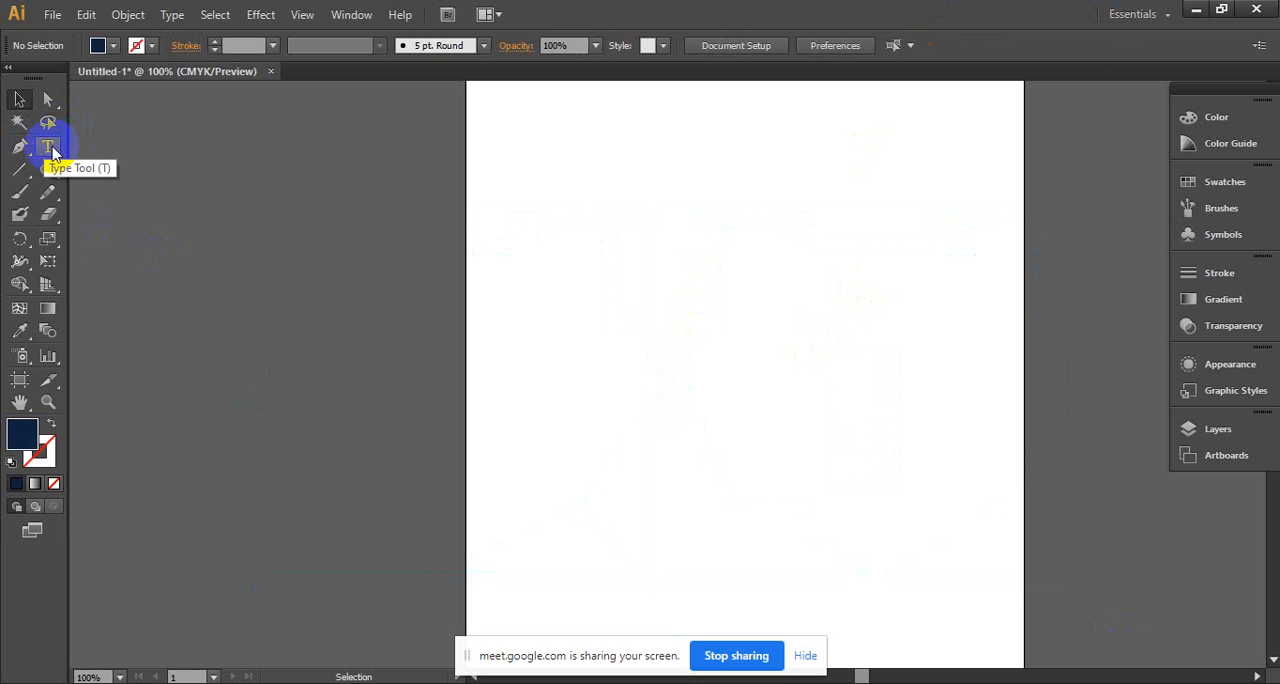
- Activate the Type tool, and check the Google Meet window before returning to the empty artboard
drag(52, 150, 139, 148)
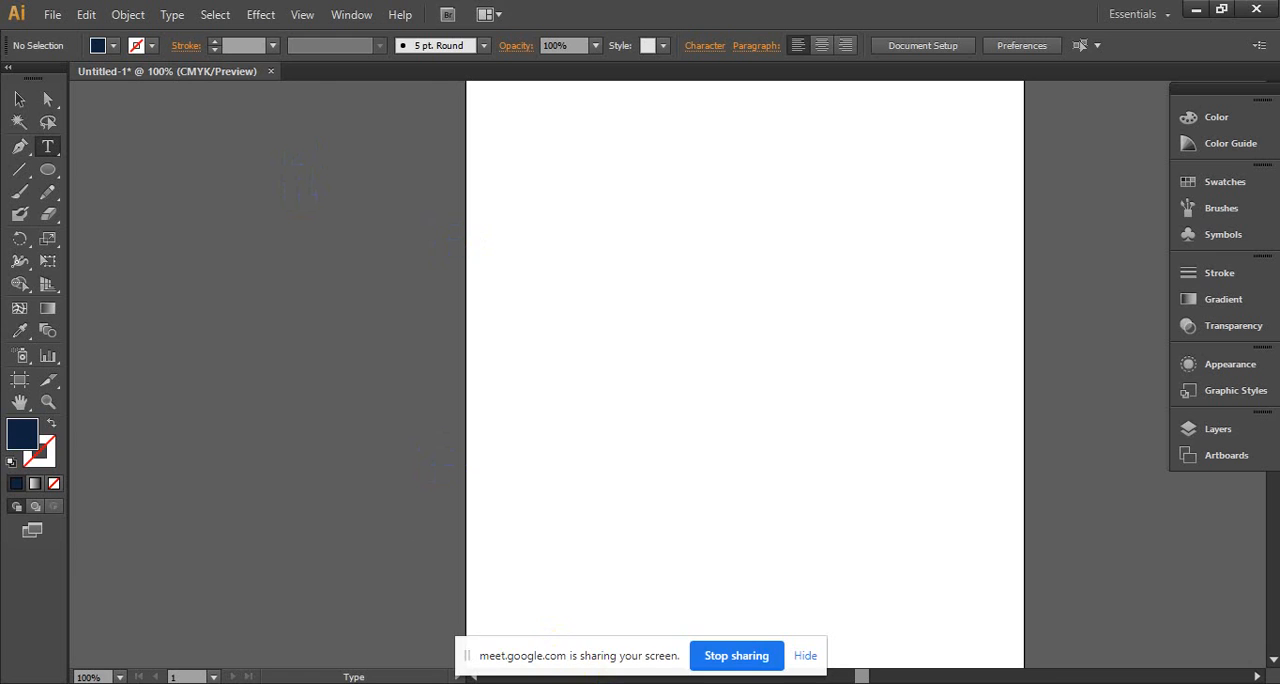
click(571, 662)
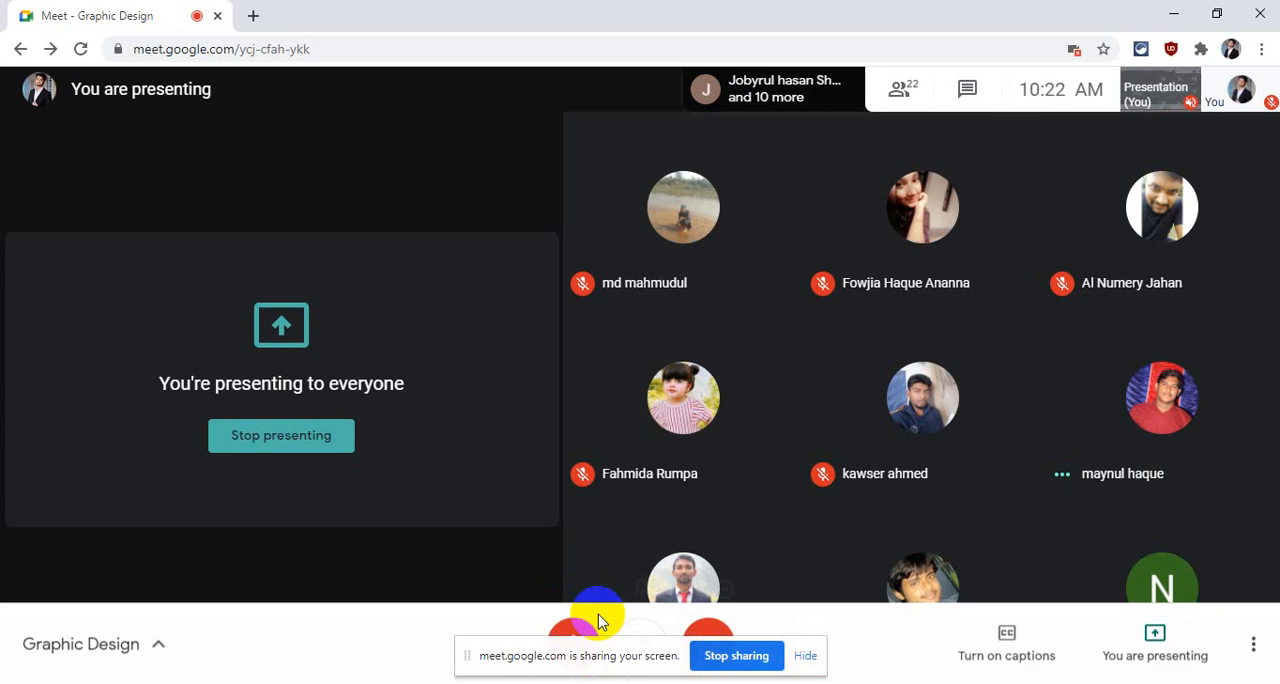
click(1176, 14)
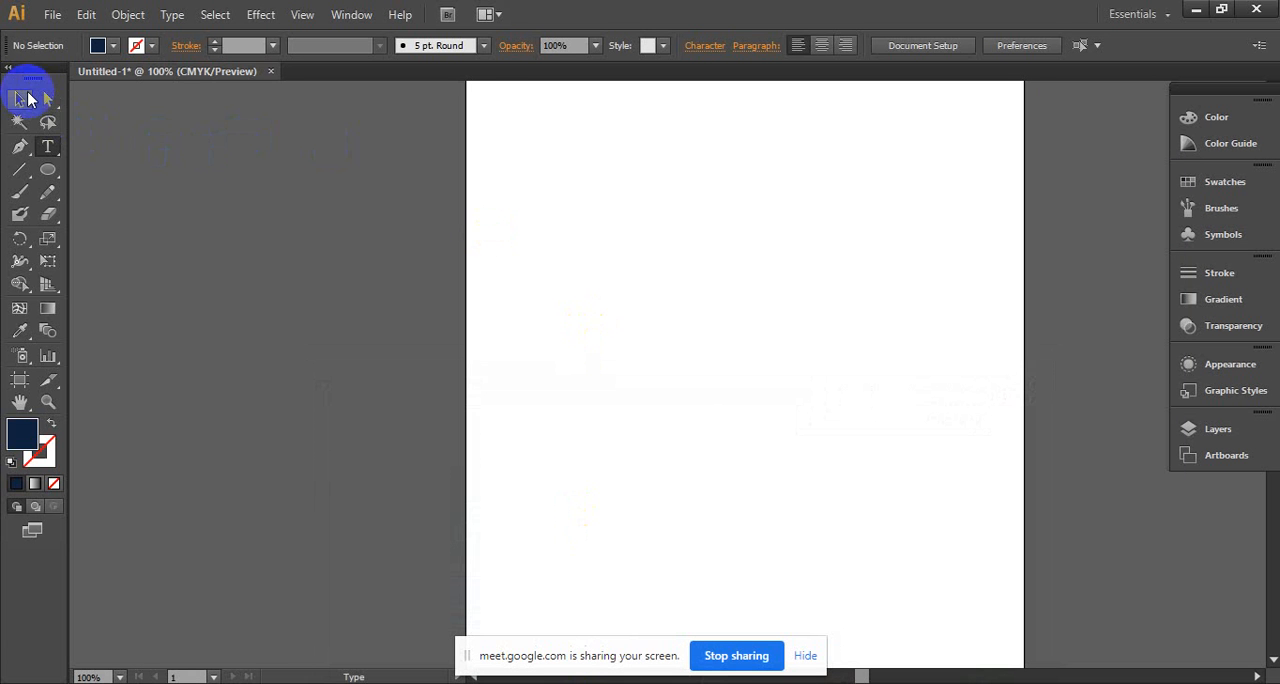